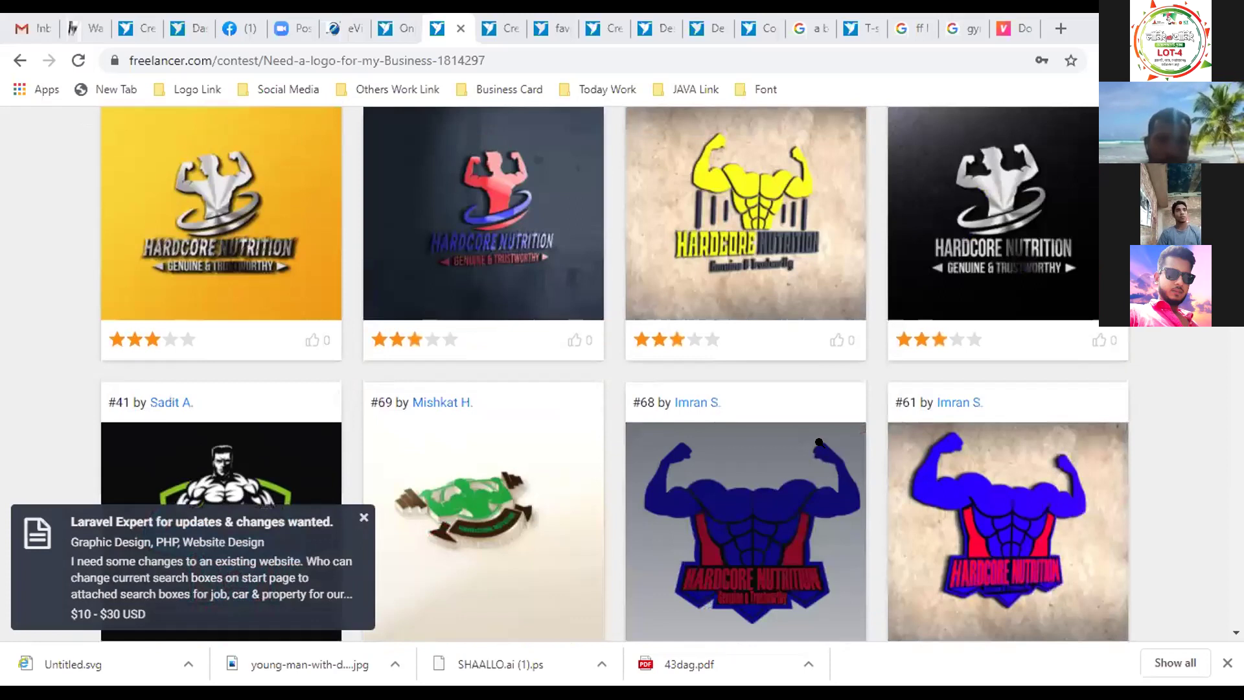
pyautogui.scroll(1, 819, 442)
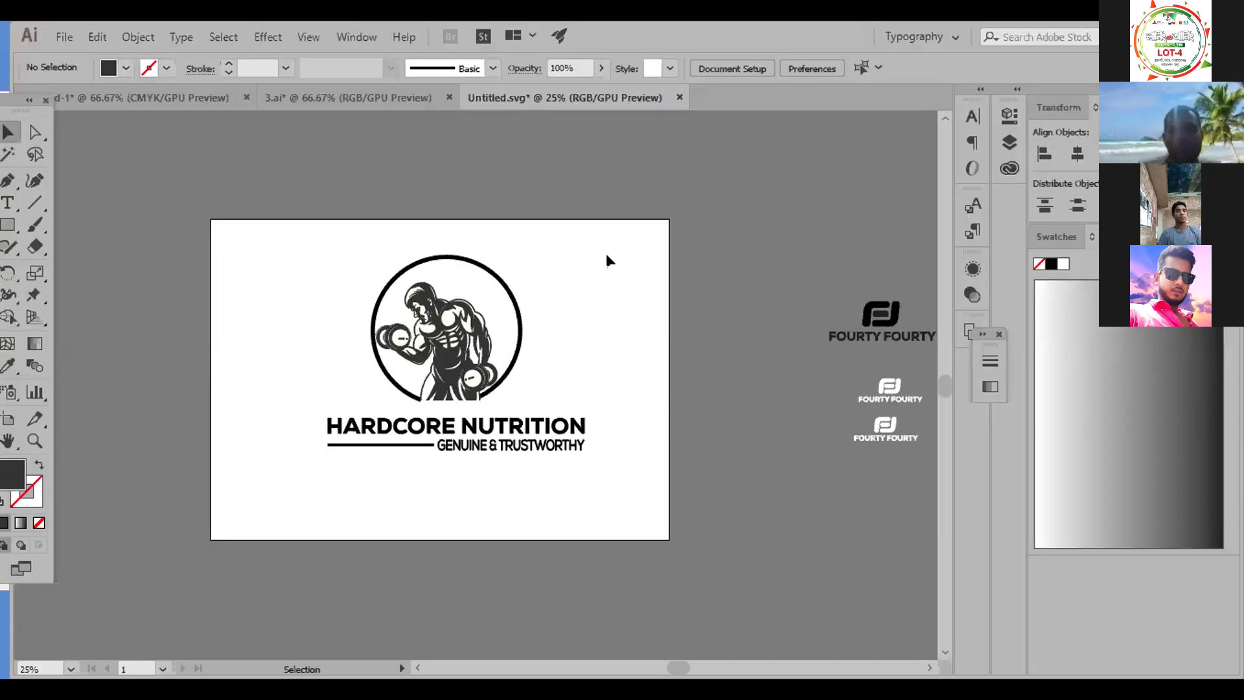
pyautogui.click(328, 98)
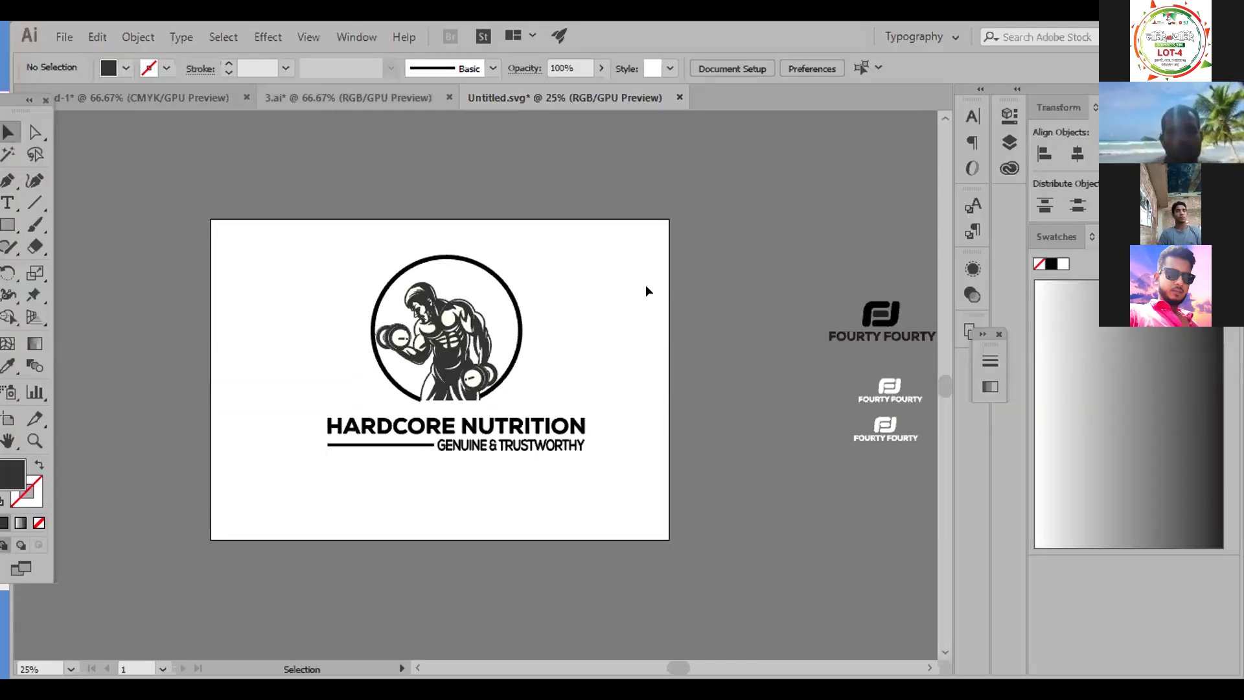
pyautogui.click(564, 98)
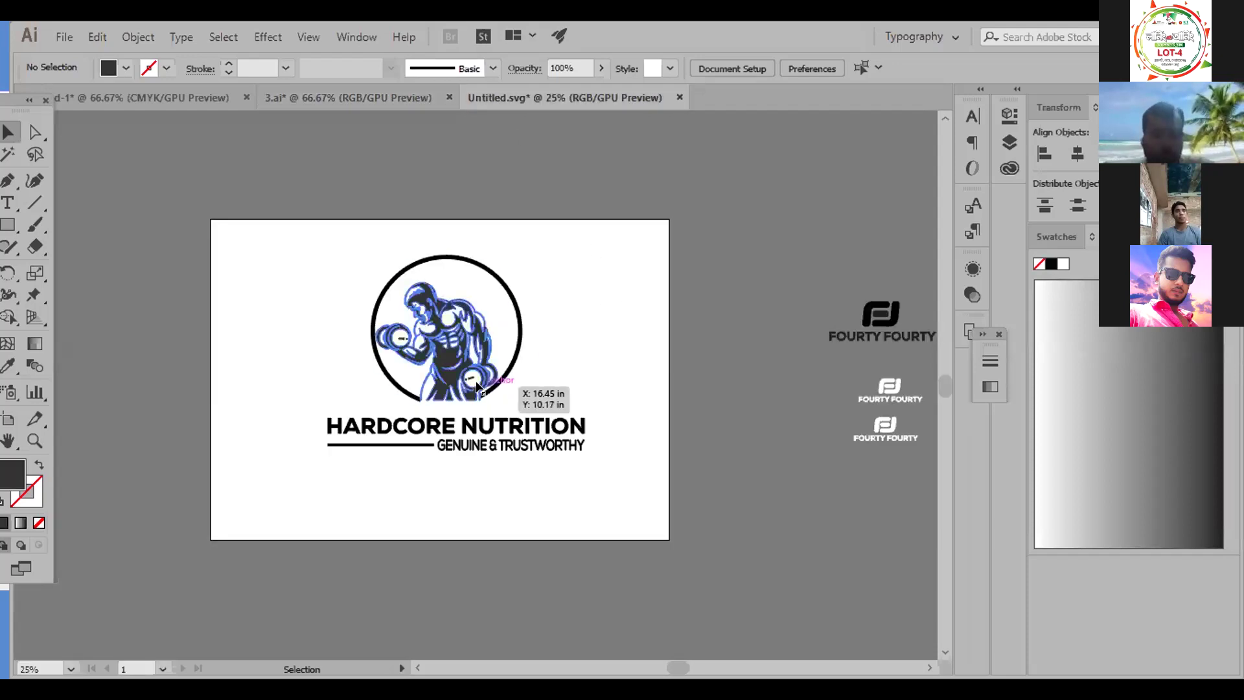
# Delete the black horizontal line beside the GENUINE & TRUSTWORTHY tagline in the HARDCORE NUTRITION logo
pyautogui.hotkey('ctrl', '+')
pyautogui.hotkey('ctrl', '+')
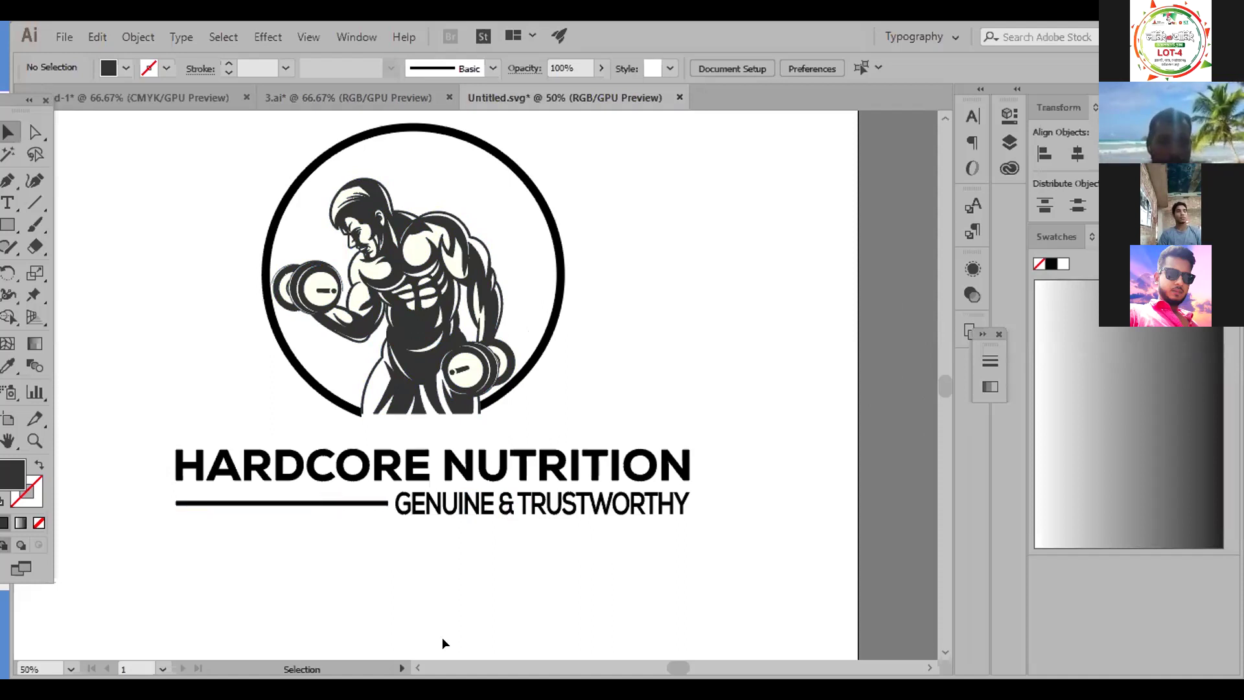
pyautogui.click(305, 503)
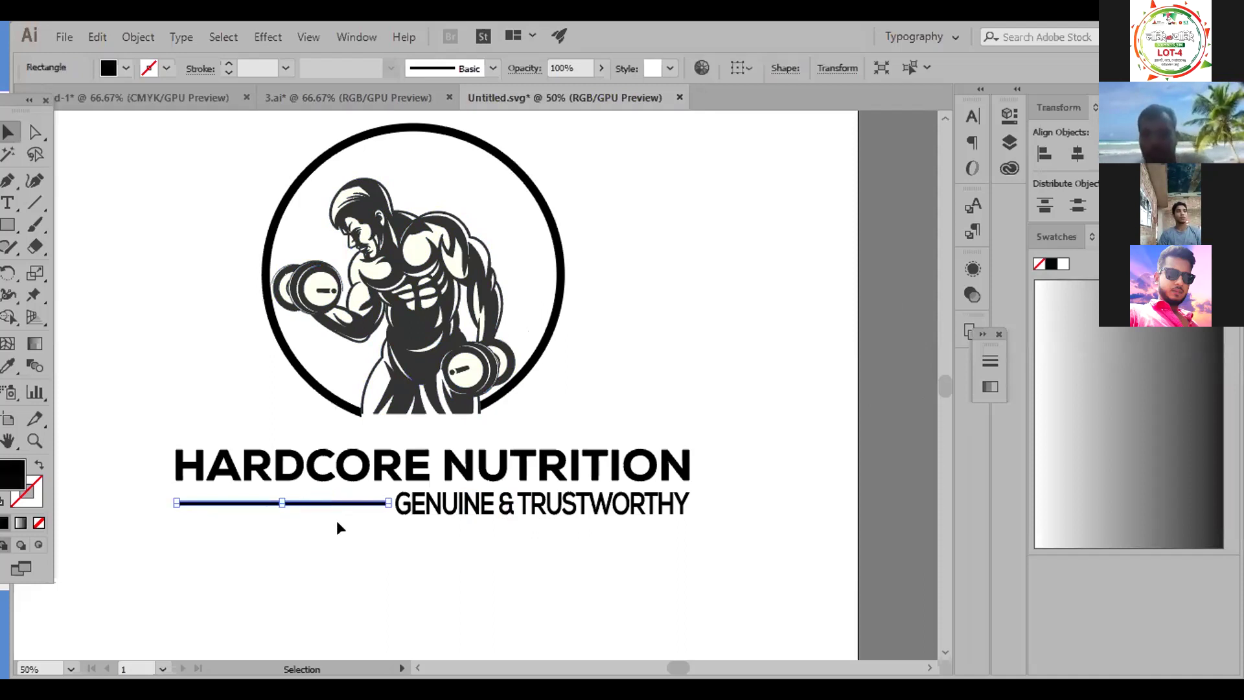
pyautogui.press('Delete')
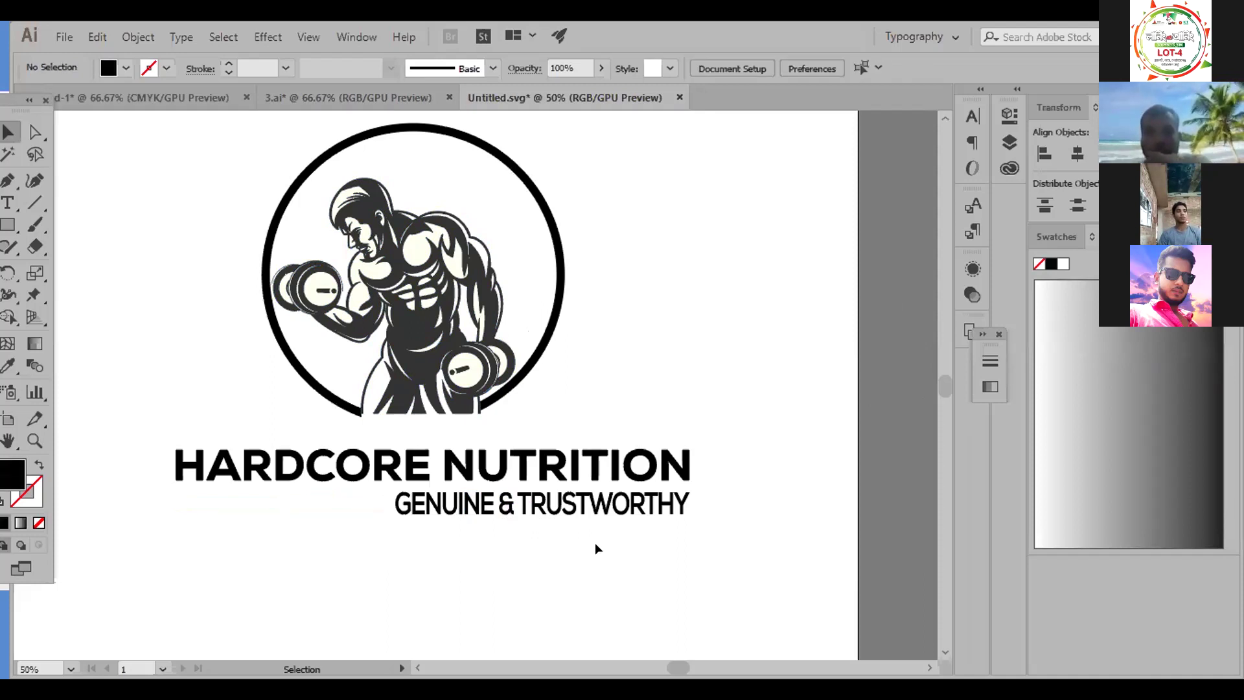
pyautogui.moveTo(710, 555); pyautogui.dragTo(389, 484)
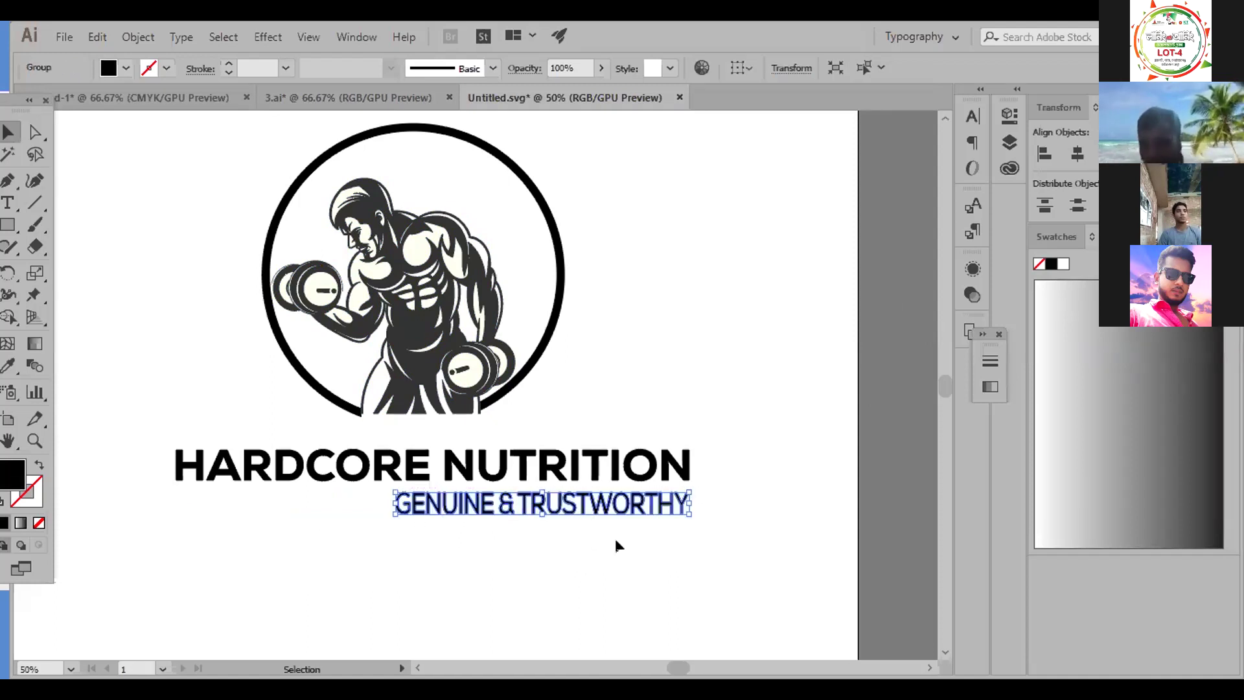
pyautogui.click(679, 534)
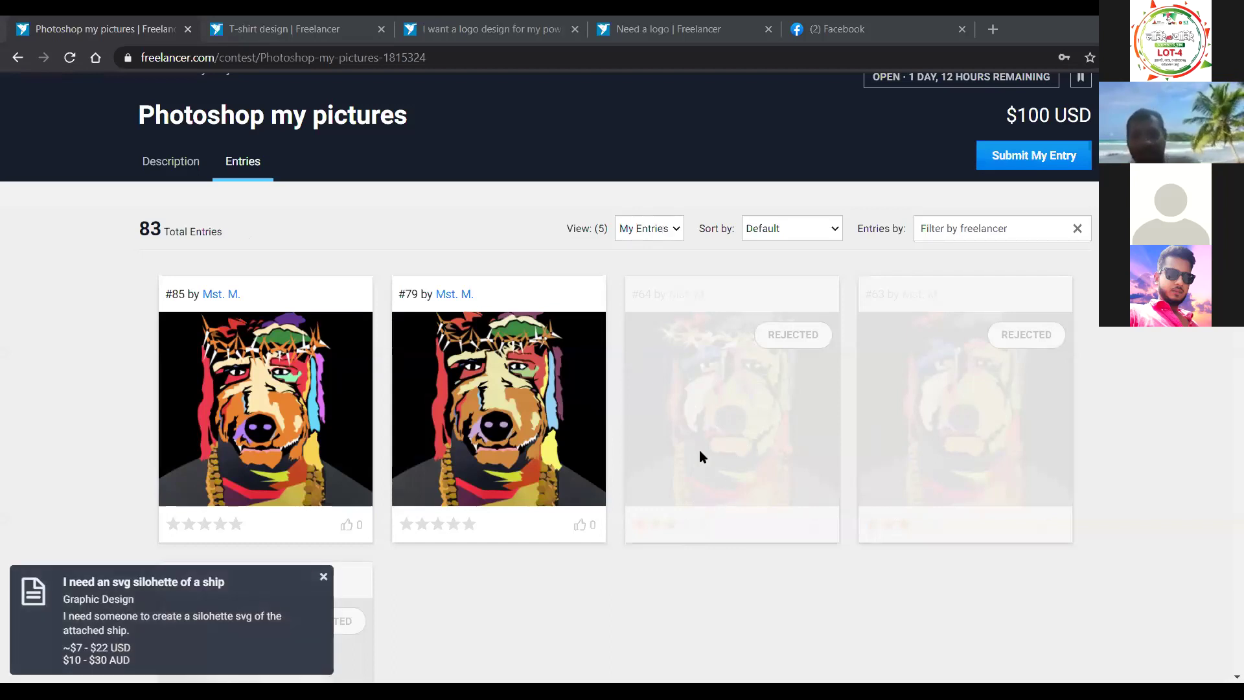
# Review the account's own entries in the Photoshop my pictures contest and set the listing to All Entries
pyautogui.scroll(-1, 699, 449)
pyautogui.moveTo(416, 396)
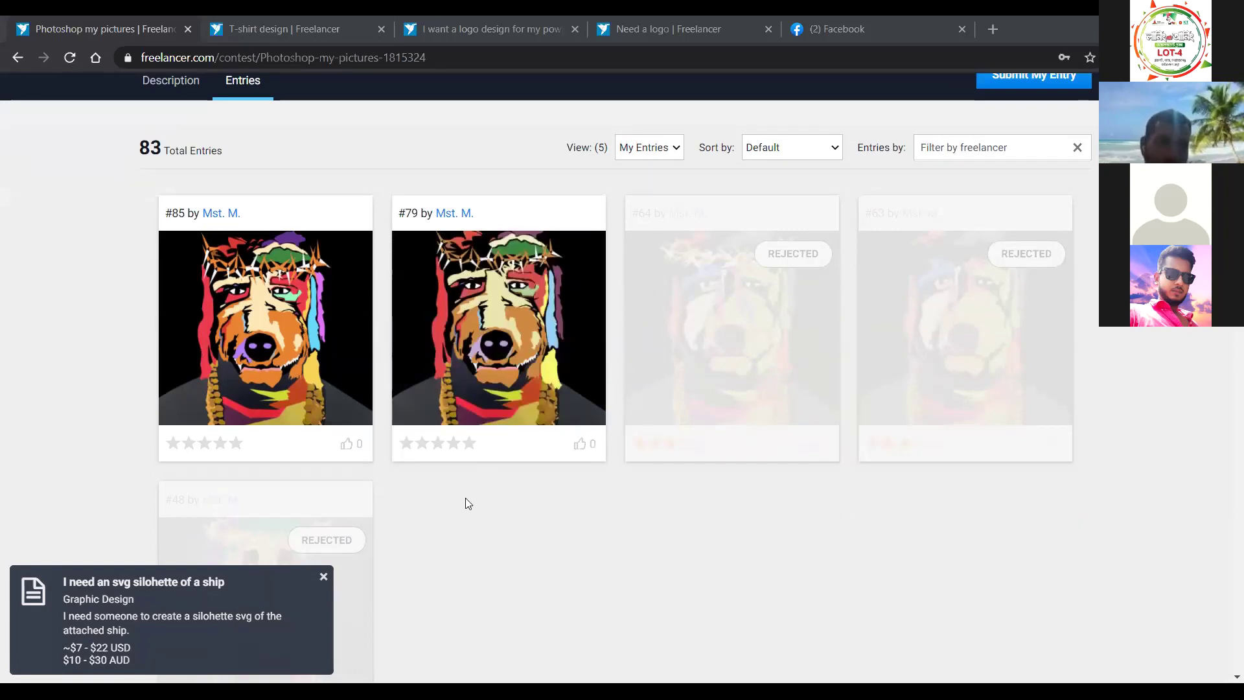
pyautogui.moveTo(487, 260)
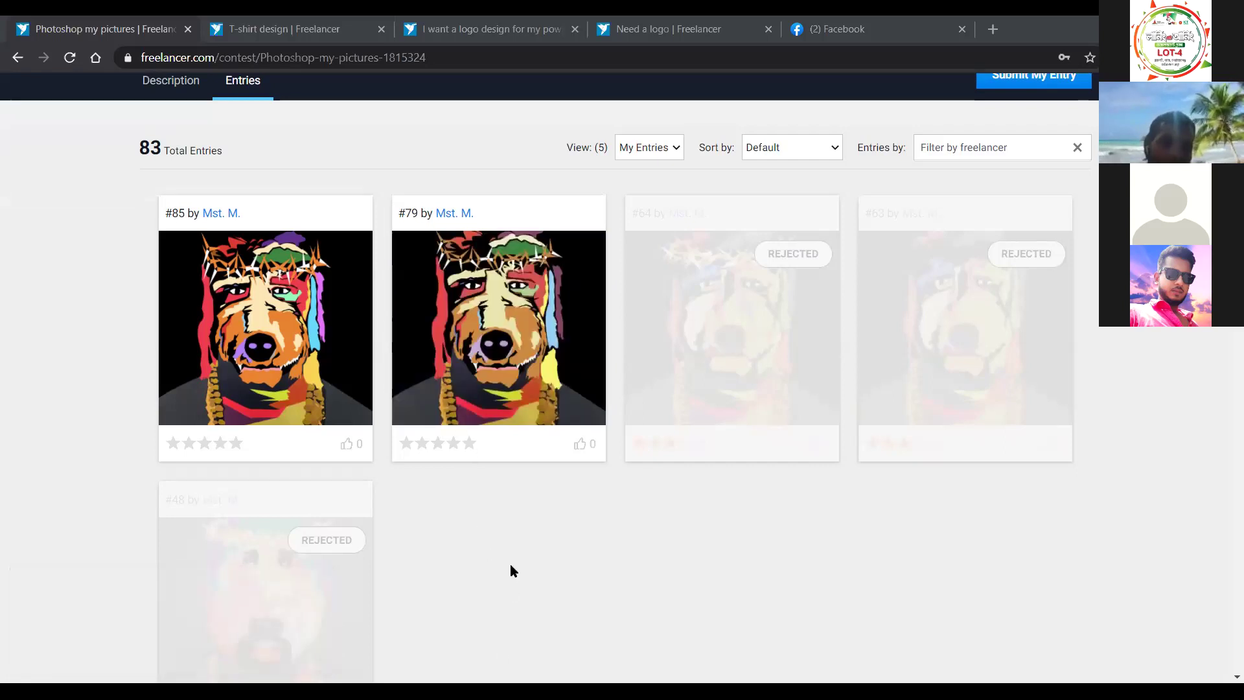
pyautogui.moveTo(271, 364)
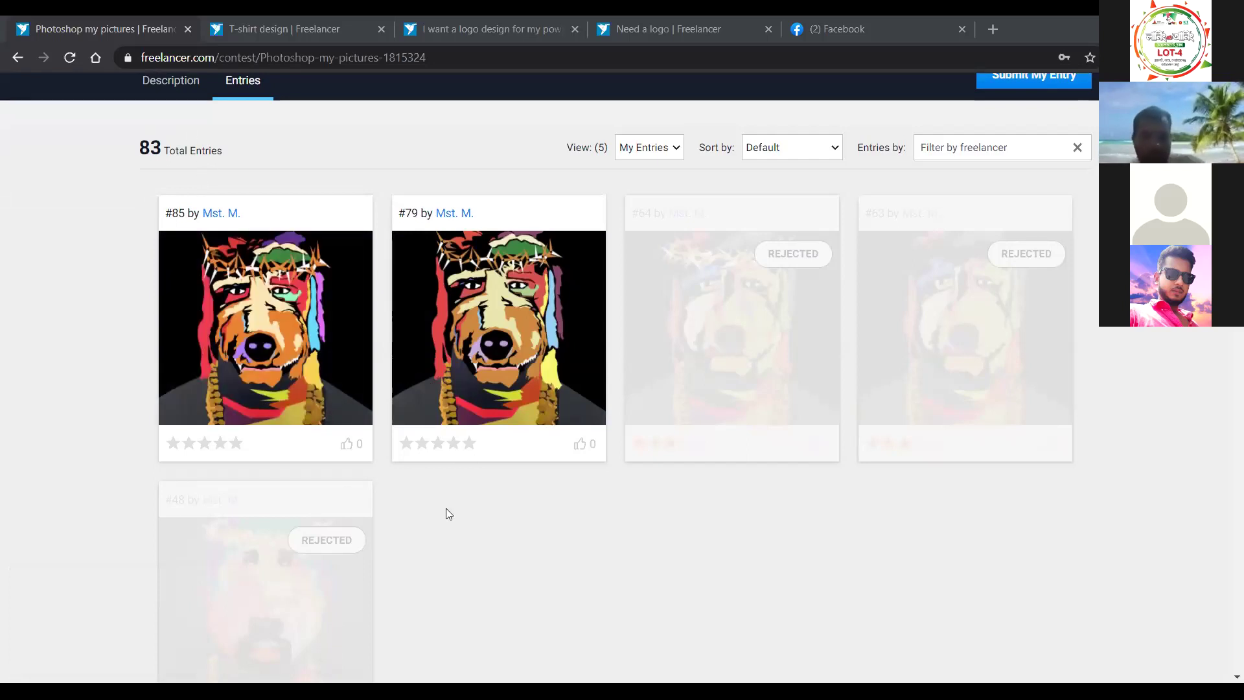
pyautogui.click(633, 148)
pyautogui.click(632, 166)
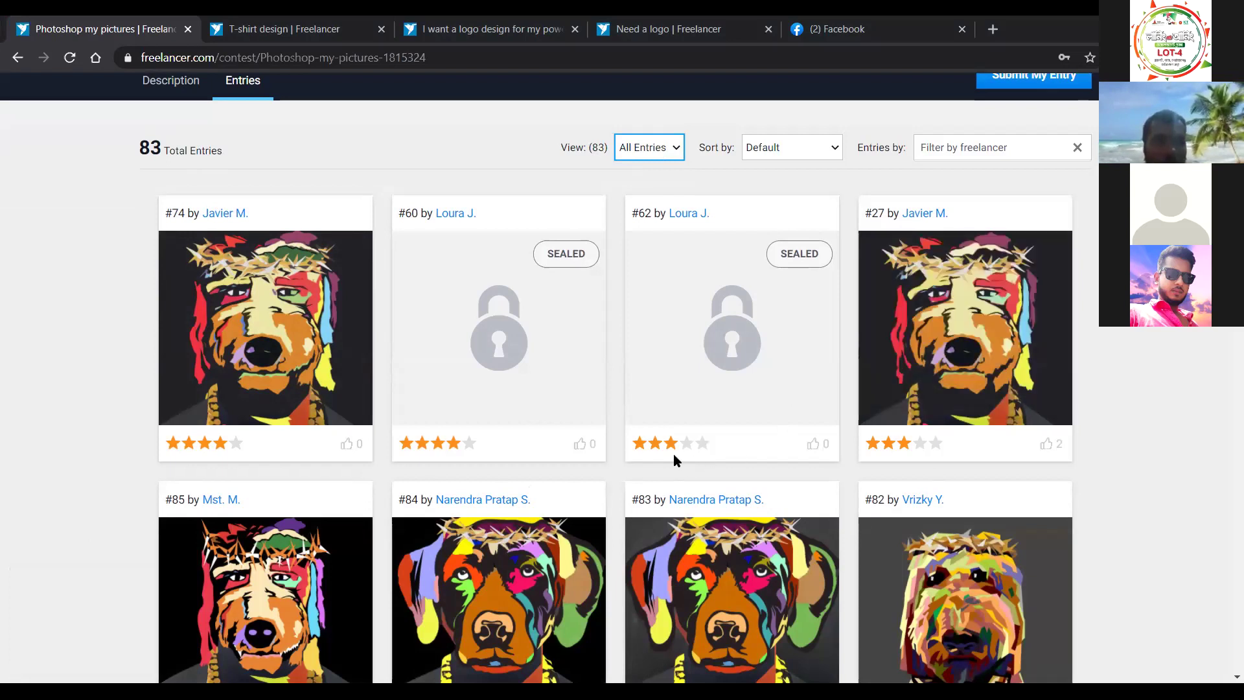
# Examine the designs and star ratings across all entries of the Photoshop my pictures contest
pyautogui.scroll(-1, 674, 453)
pyautogui.scroll(-1, 674, 453)
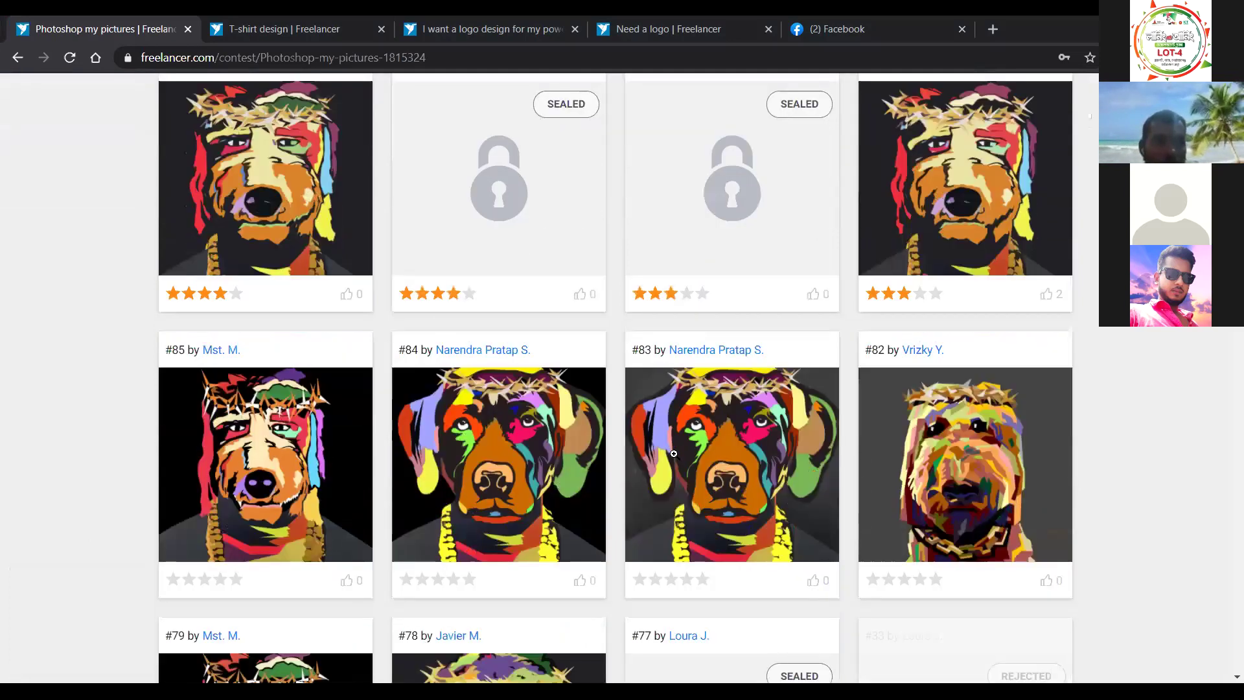
pyautogui.scroll(1, 673, 453)
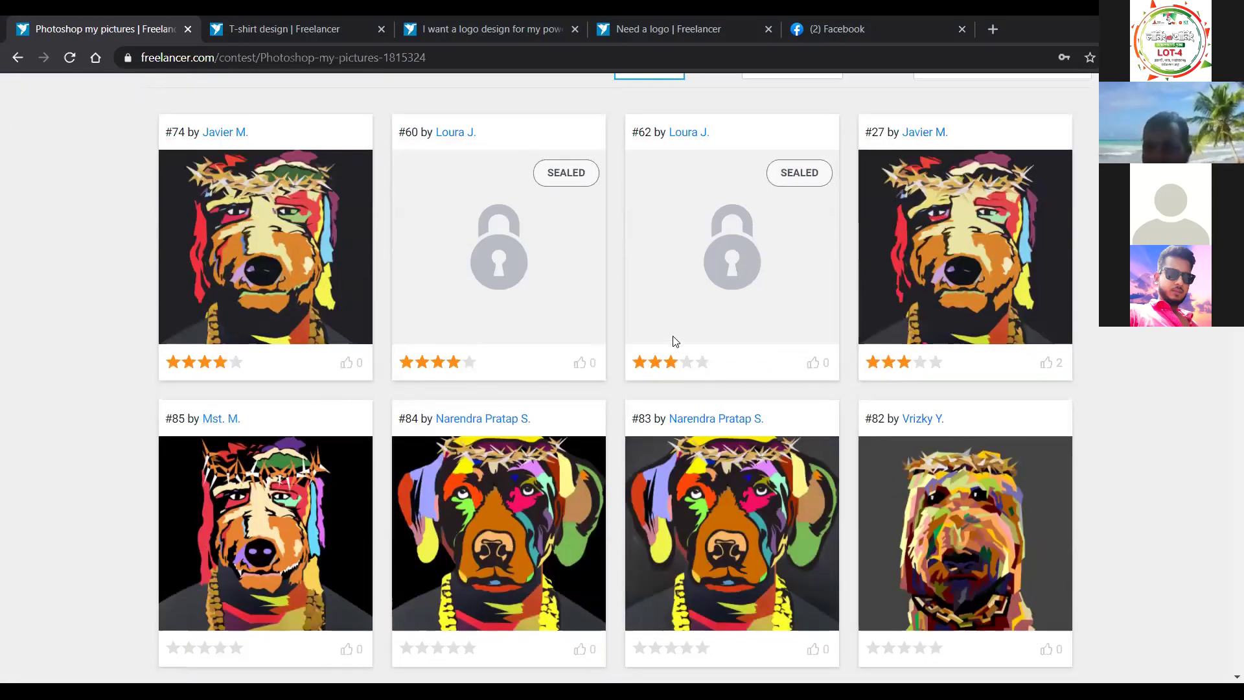
pyautogui.scroll(1, 674, 341)
pyautogui.scroll(-2, 672, 340)
pyautogui.scroll(-2, 655, 355)
pyautogui.scroll(-3, 639, 384)
pyautogui.scroll(2, 639, 387)
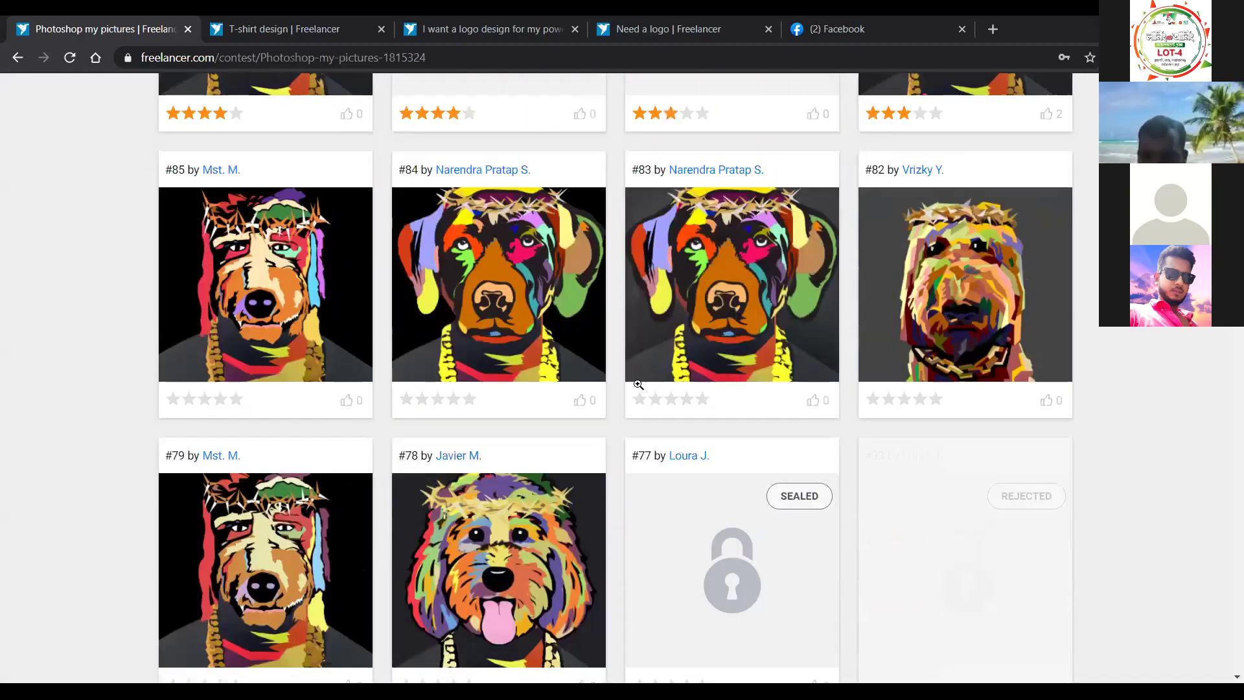
pyautogui.scroll(5, 640, 386)
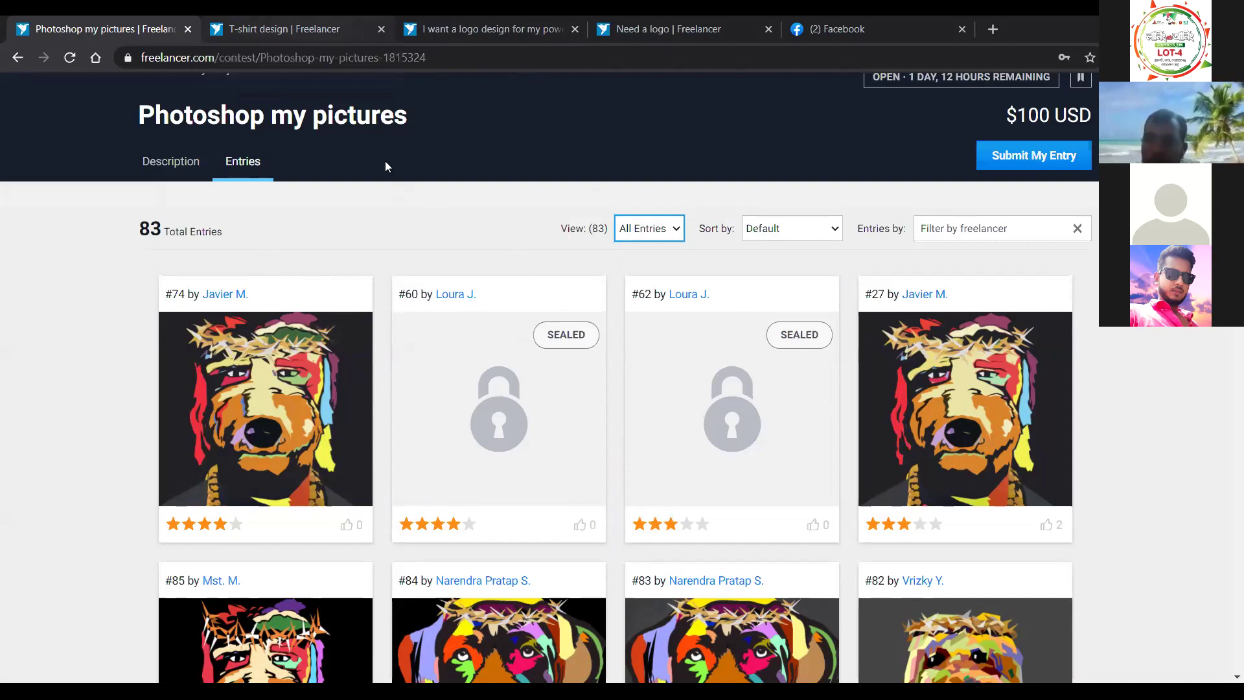
pyautogui.scroll(1, 399, 236)
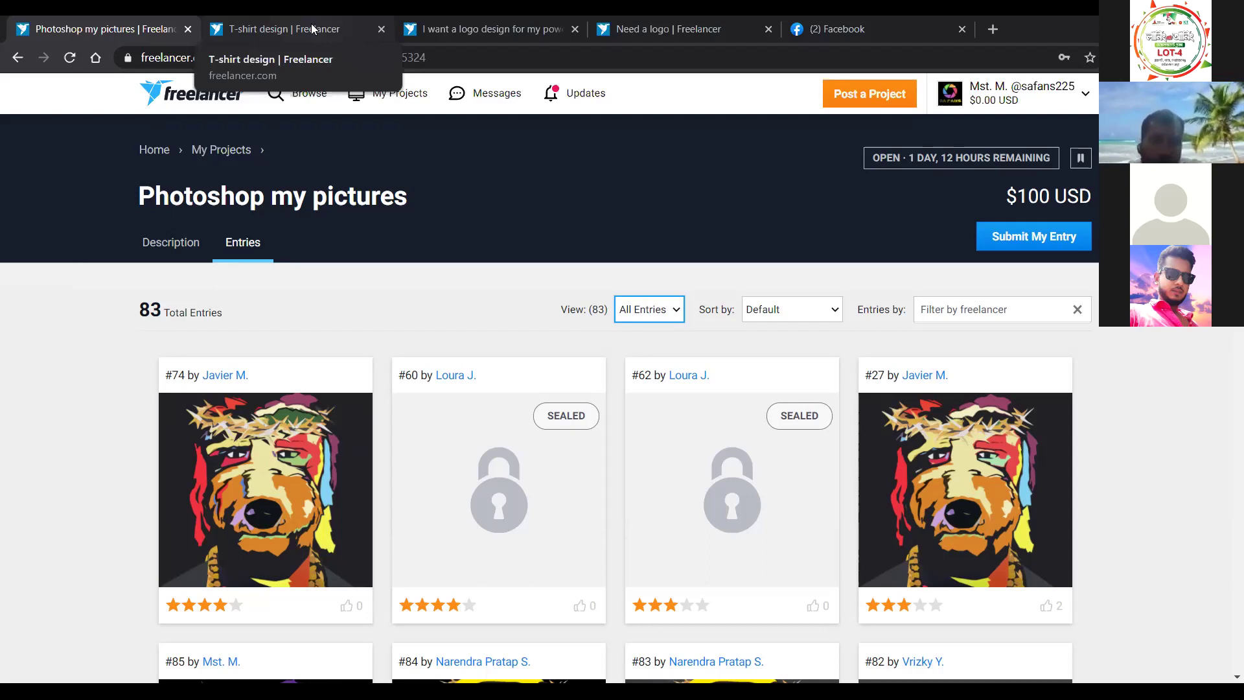
pyautogui.click(644, 311)
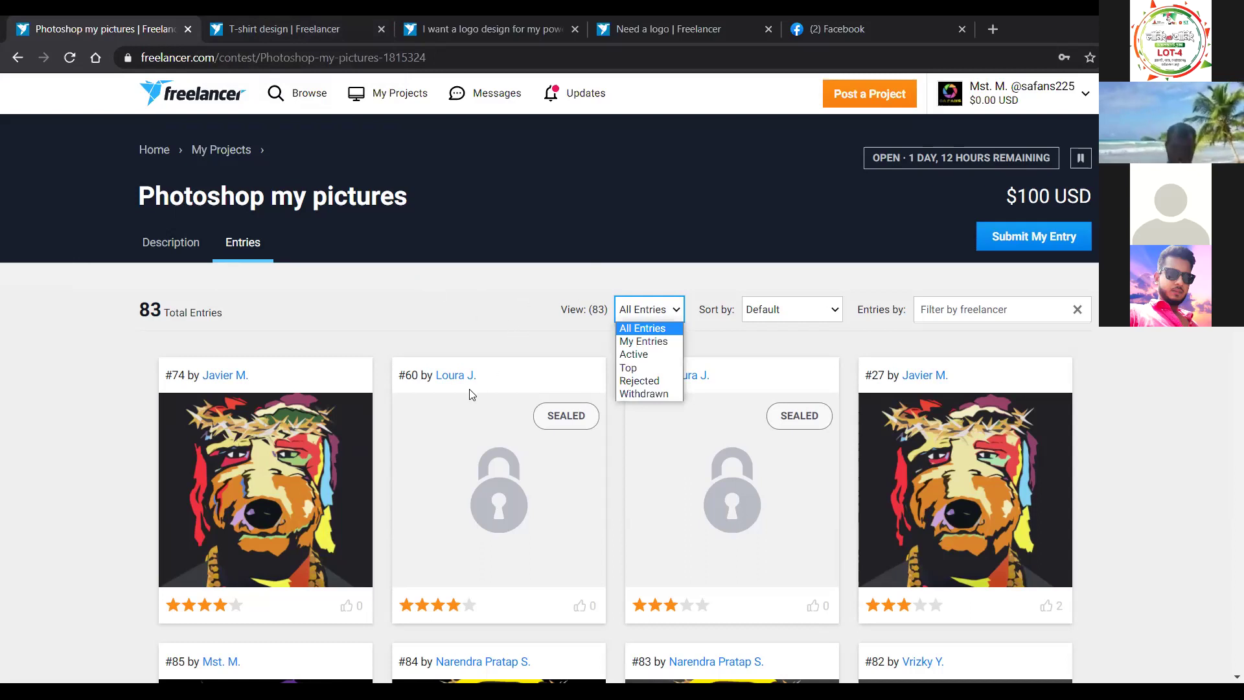
pyautogui.scroll(-4, 468, 386)
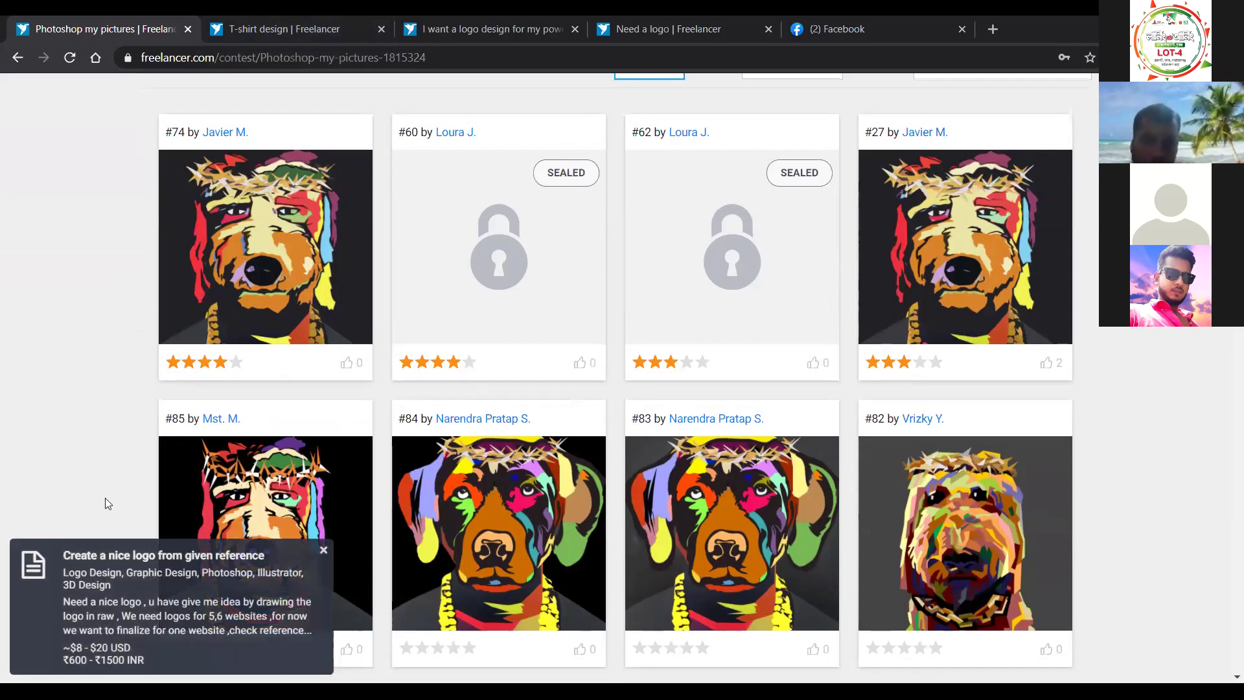
pyautogui.scroll(-1, 7, 450)
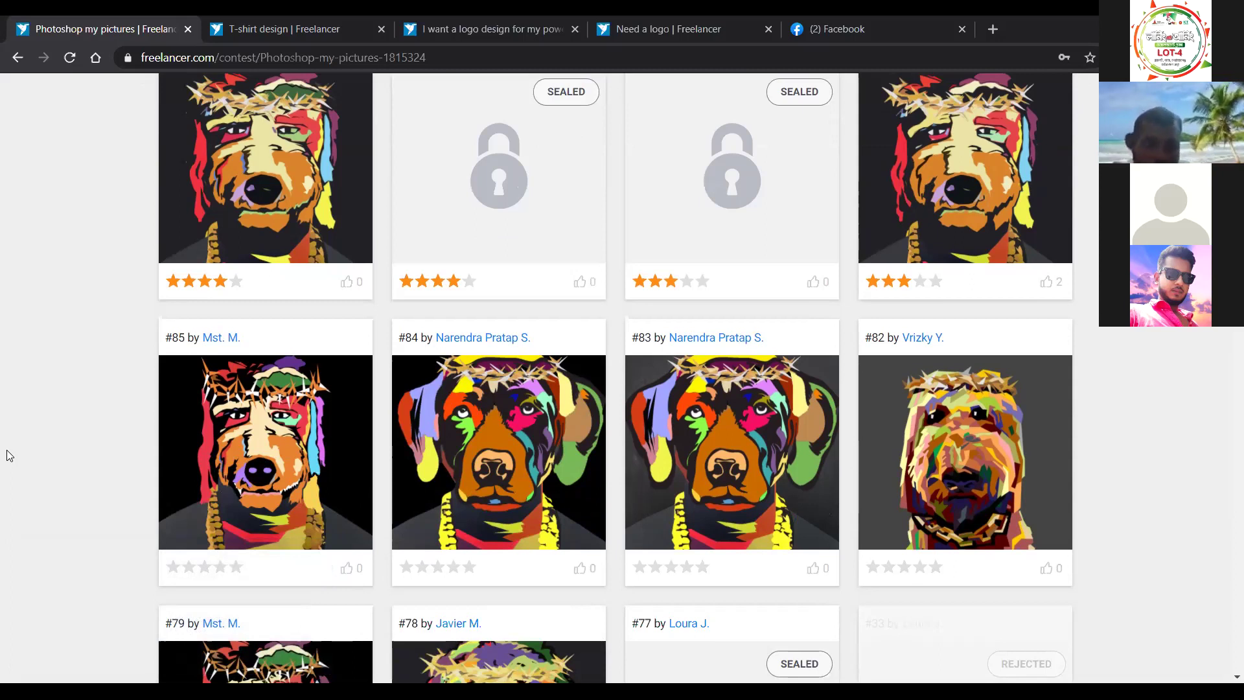
pyautogui.scroll(3, 87, 321)
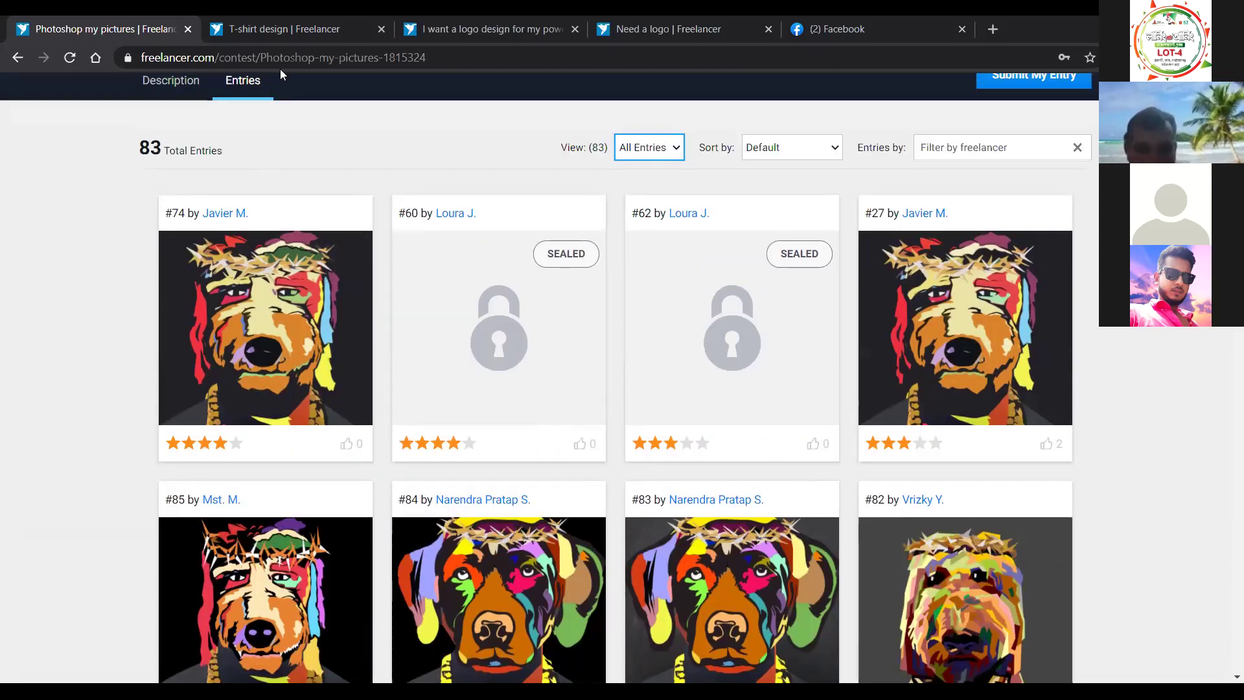
# Go to the T-shirt design contest, set the listing to All Entries and compare the SHAALLO shirt designs
pyautogui.click(298, 28)
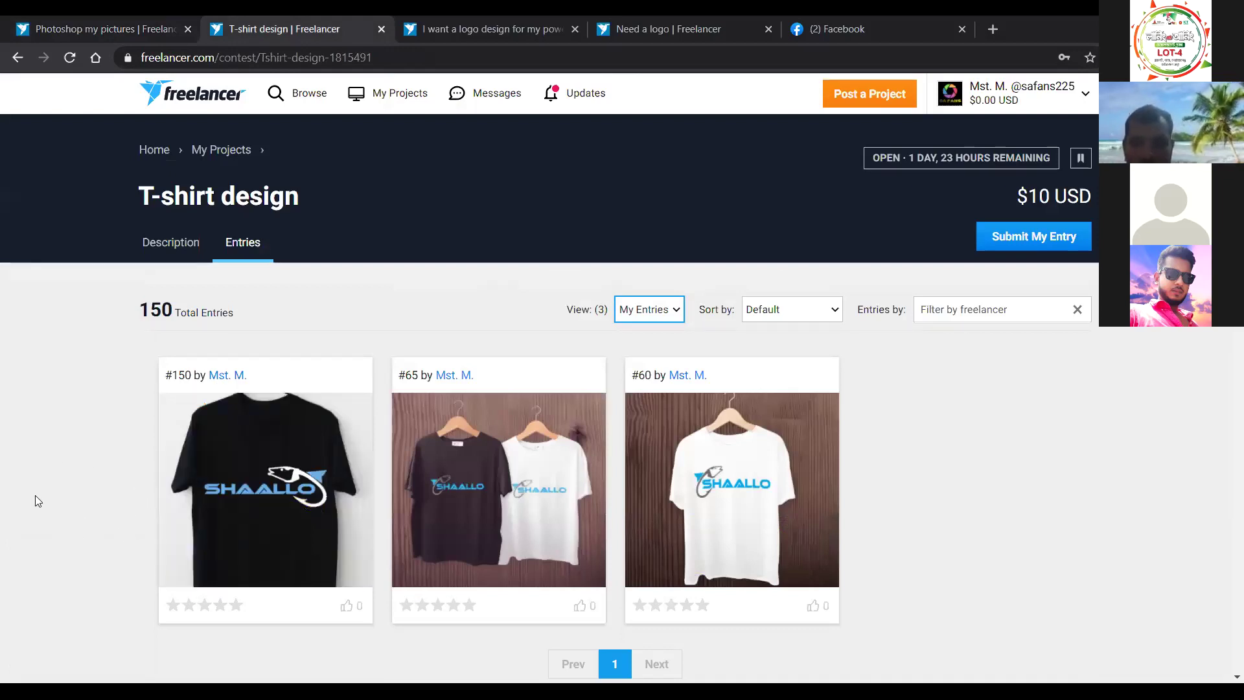
pyautogui.click(643, 311)
pyautogui.click(638, 330)
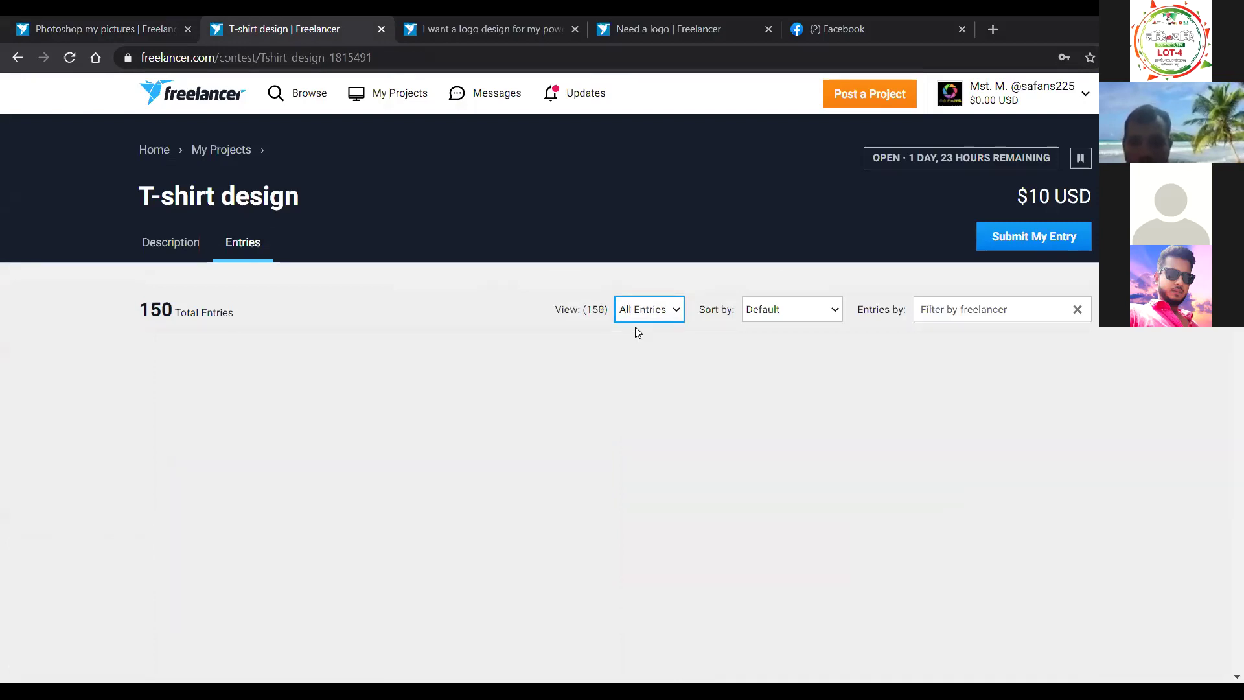
pyautogui.scroll(-1, 34, 500)
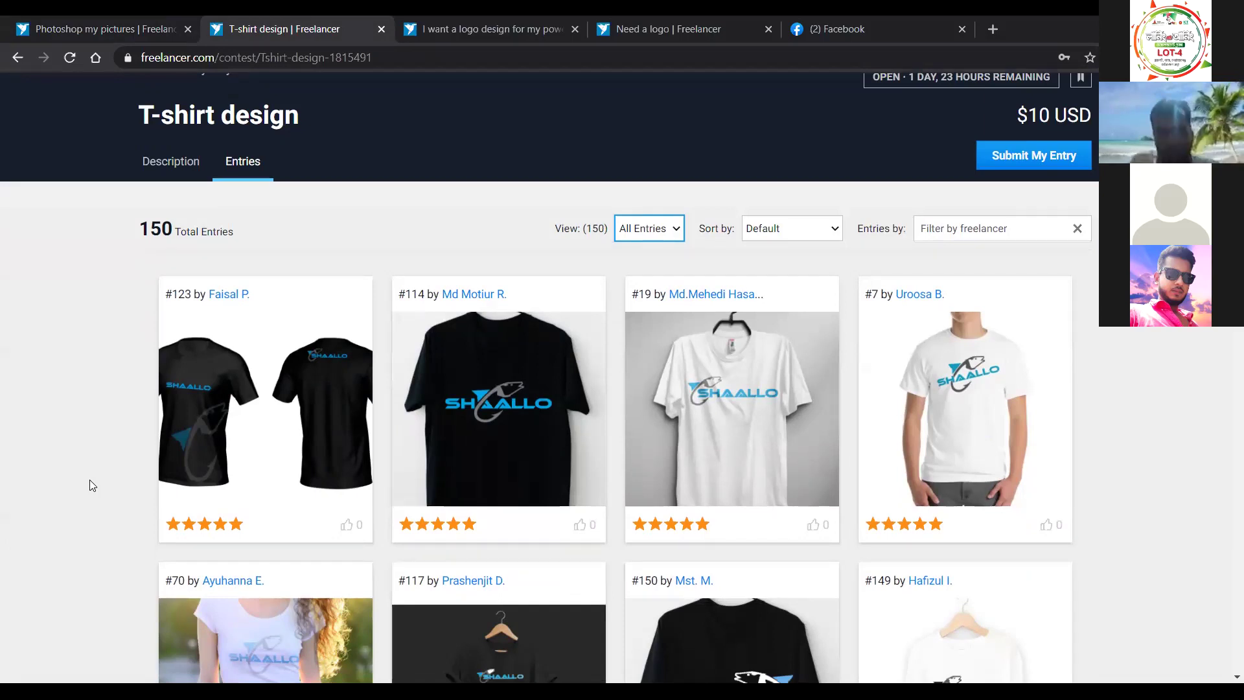
pyautogui.scroll(-1, 90, 485)
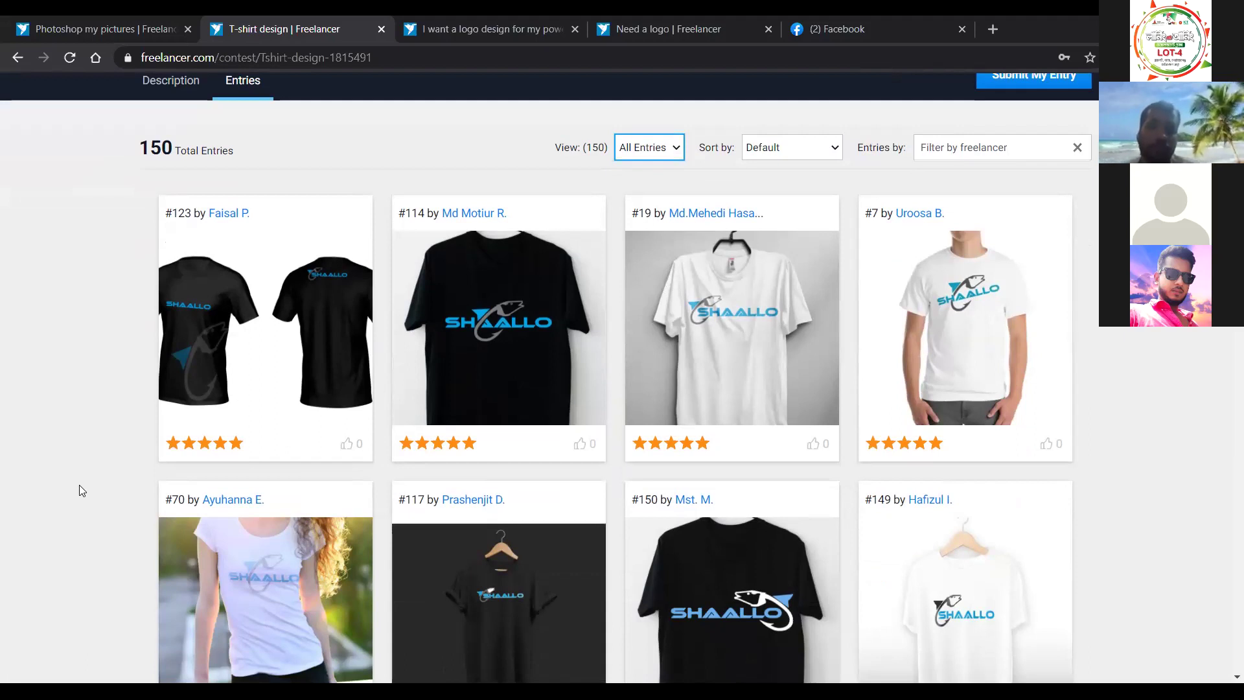
pyautogui.scroll(-1, 79, 486)
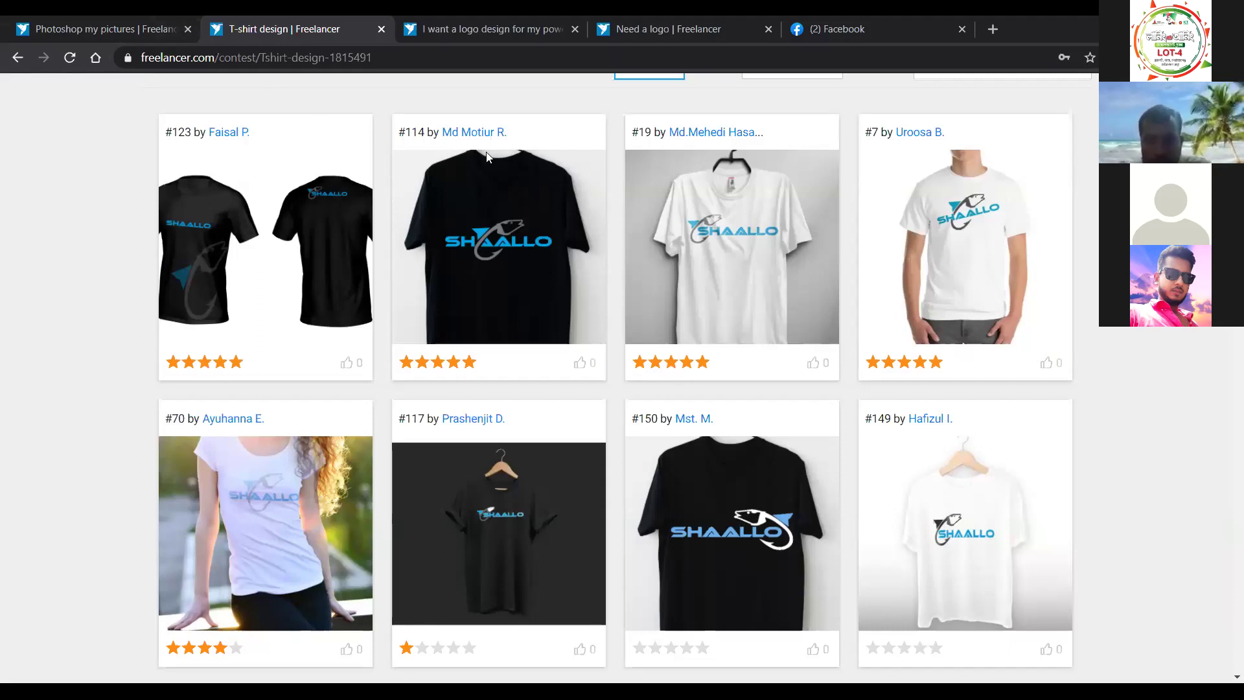
# Read the description of the power company logo contest and return to its entries
pyautogui.click(523, 28)
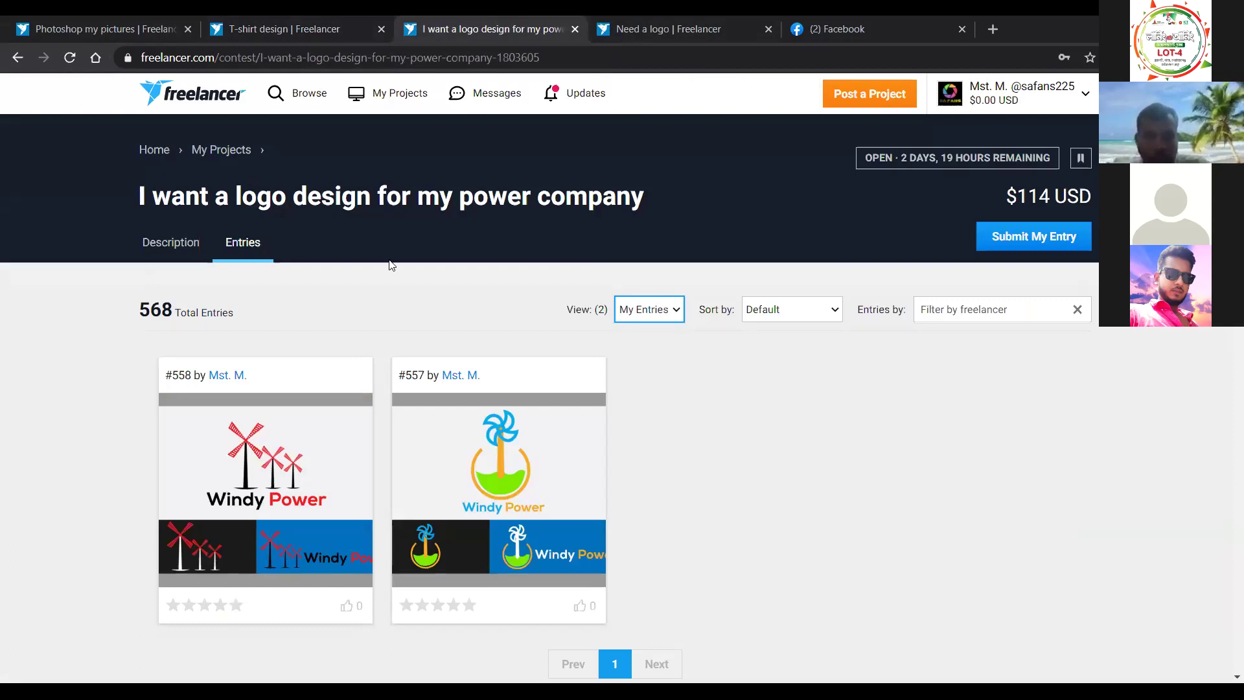
pyautogui.click(657, 313)
pyautogui.click(171, 242)
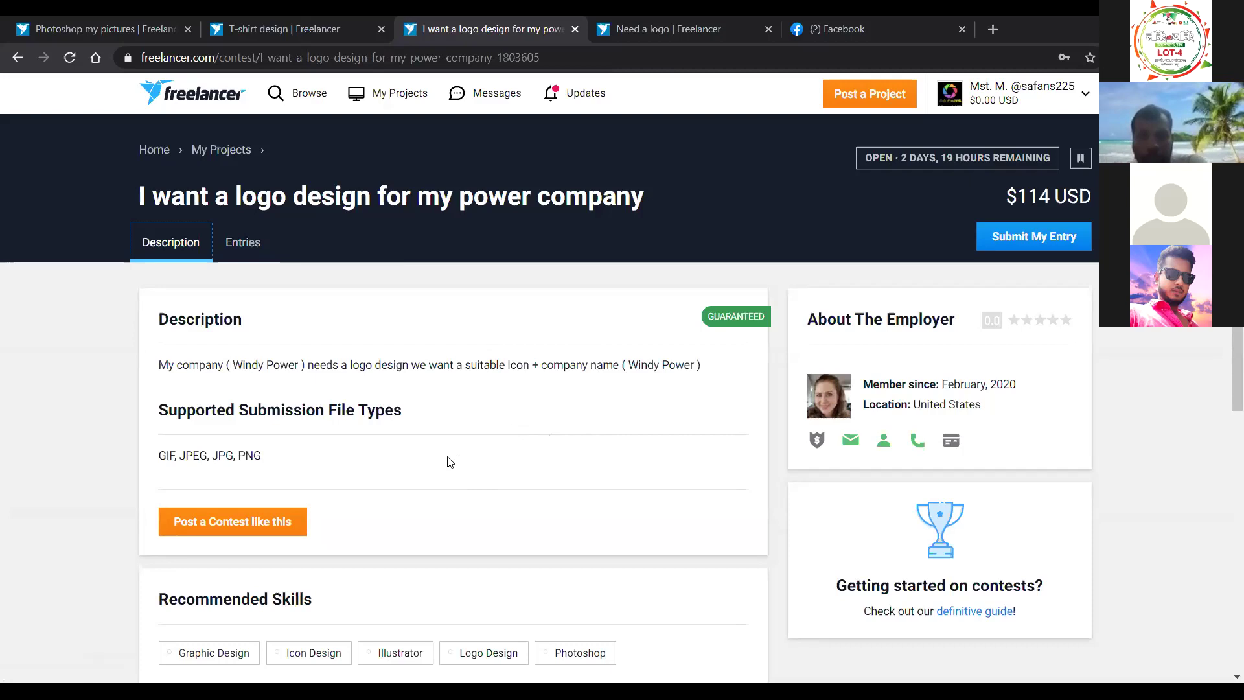
pyautogui.click(243, 243)
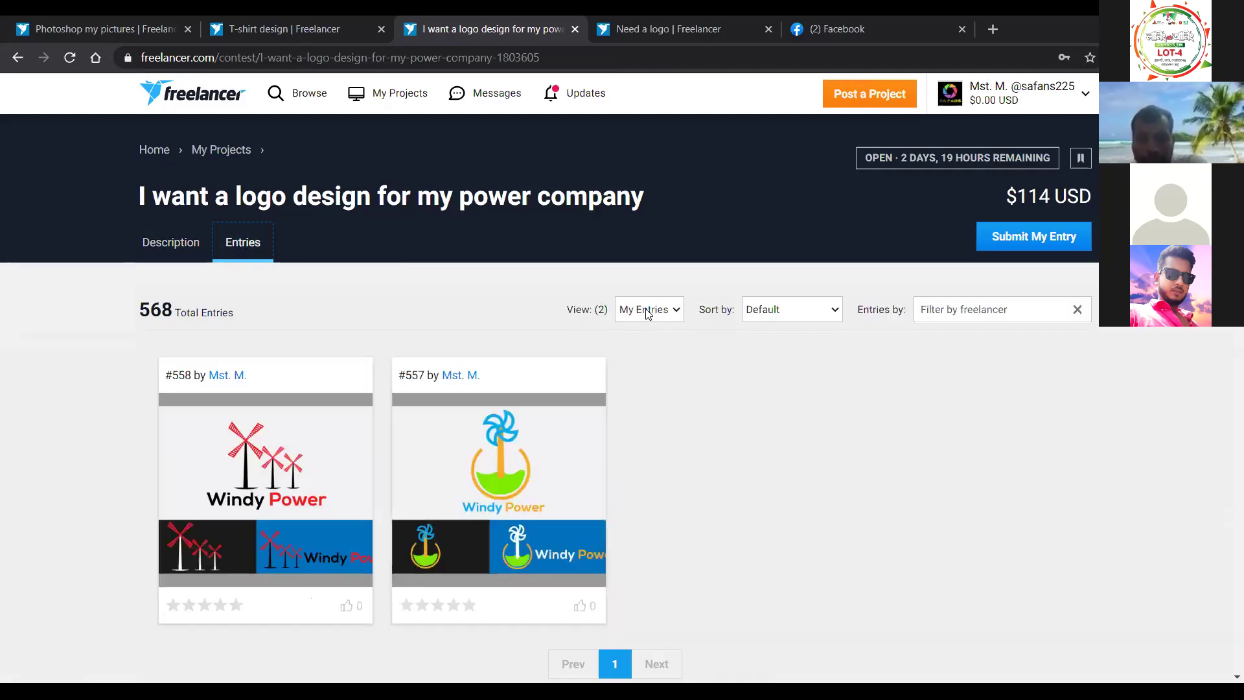
# View all entries of the power company logo contest and set the listing back to My Entries
pyautogui.click(648, 313)
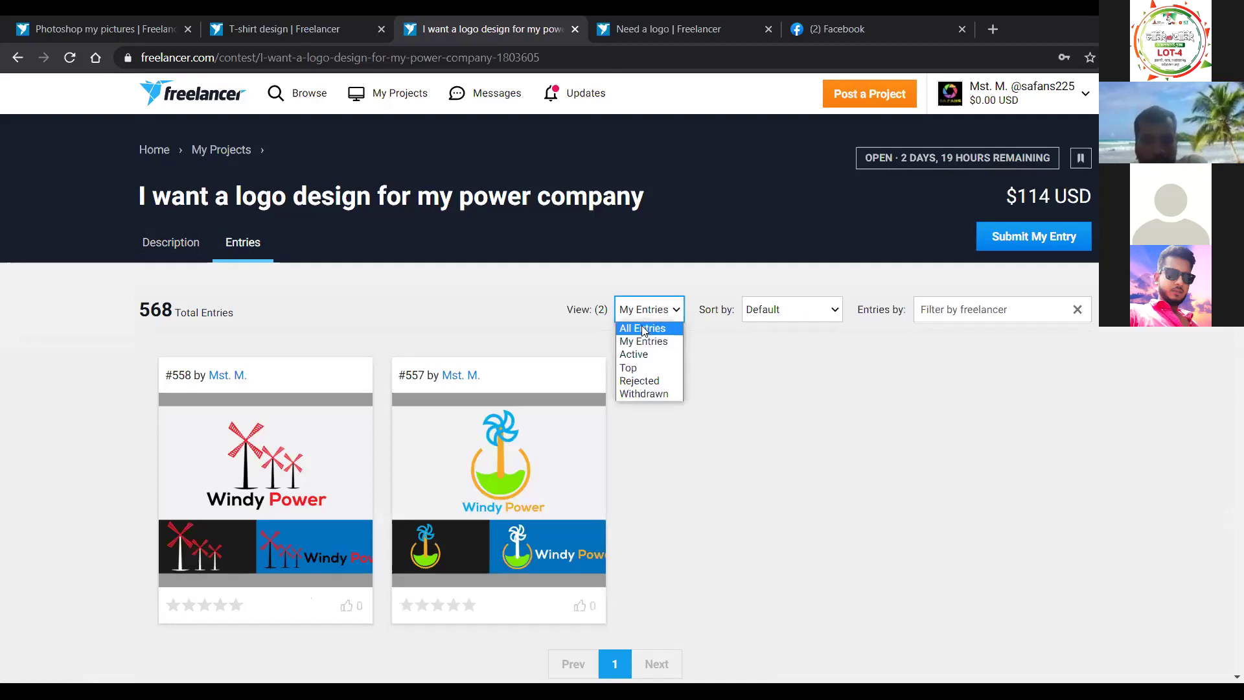
pyautogui.click(644, 330)
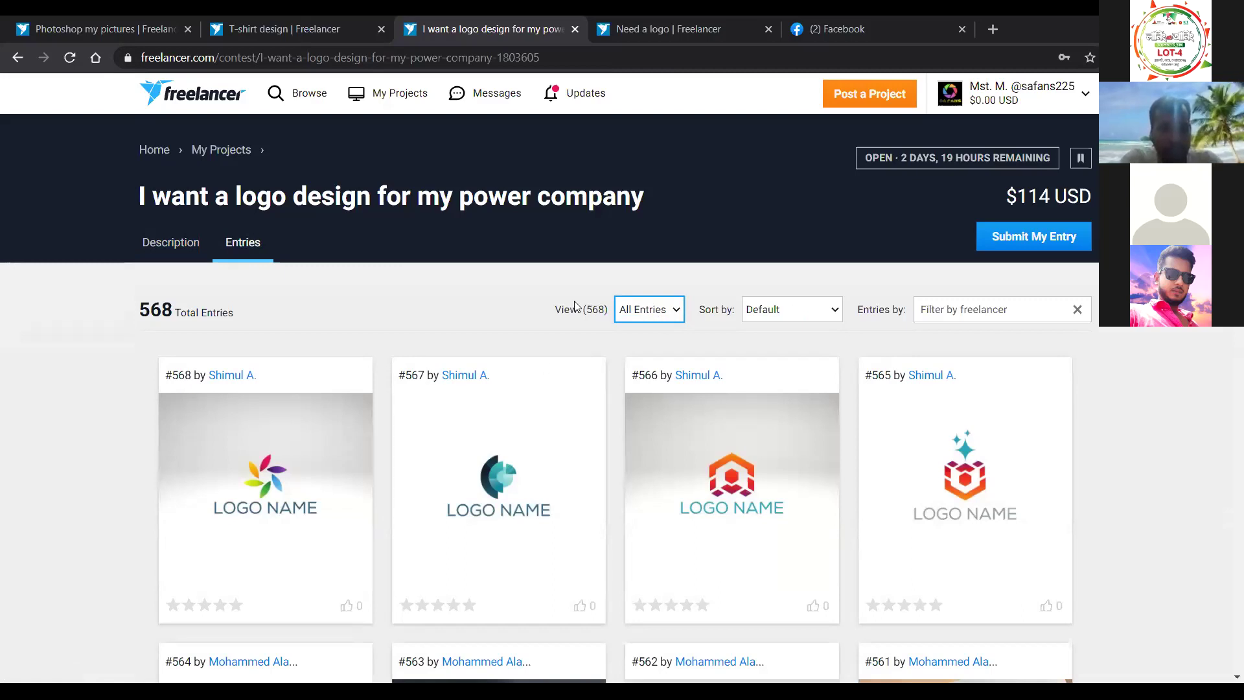
pyautogui.click(639, 311)
pyautogui.click(632, 342)
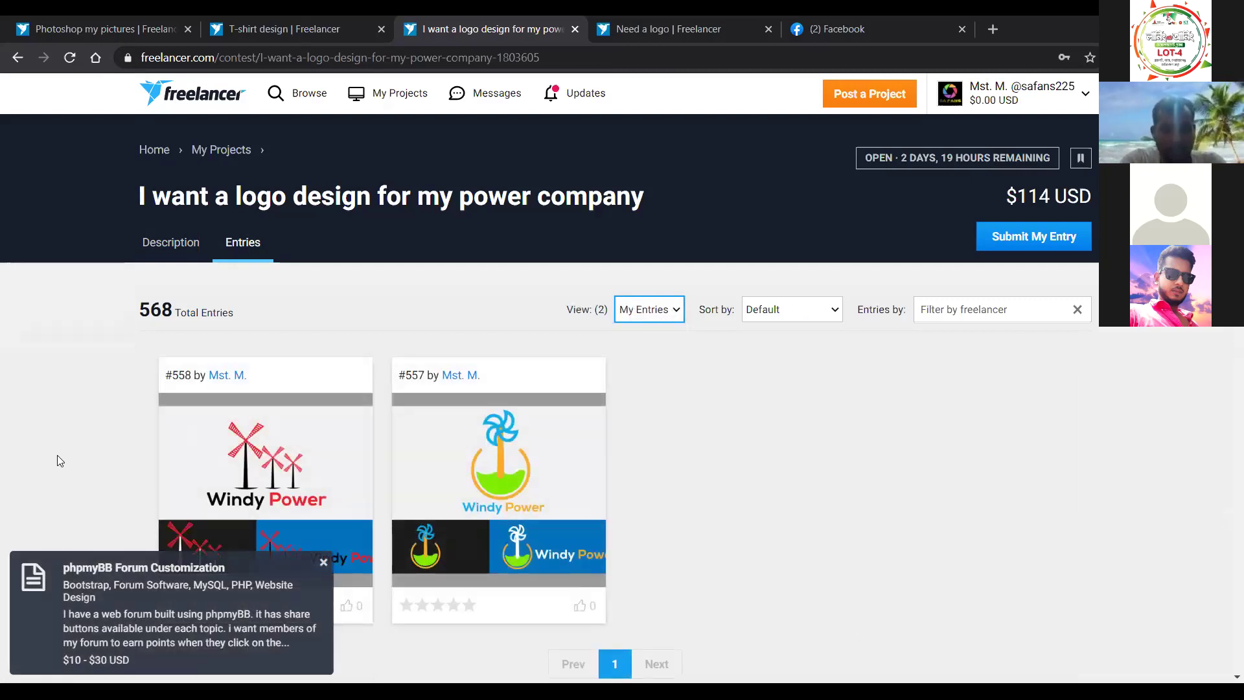
# Open the red windmill Windy Power logo, entry #558, in the detailed view
pyautogui.scroll(-1, 63, 461)
pyautogui.scroll(-1, 62, 462)
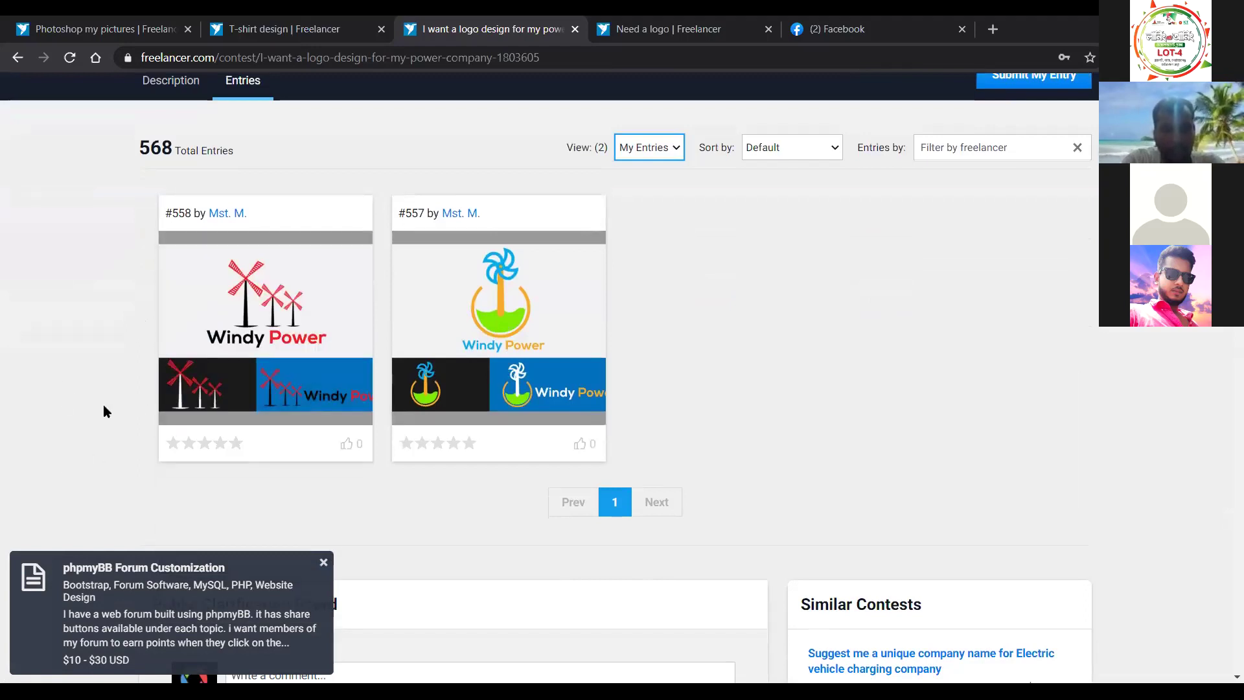
pyautogui.moveTo(295, 324)
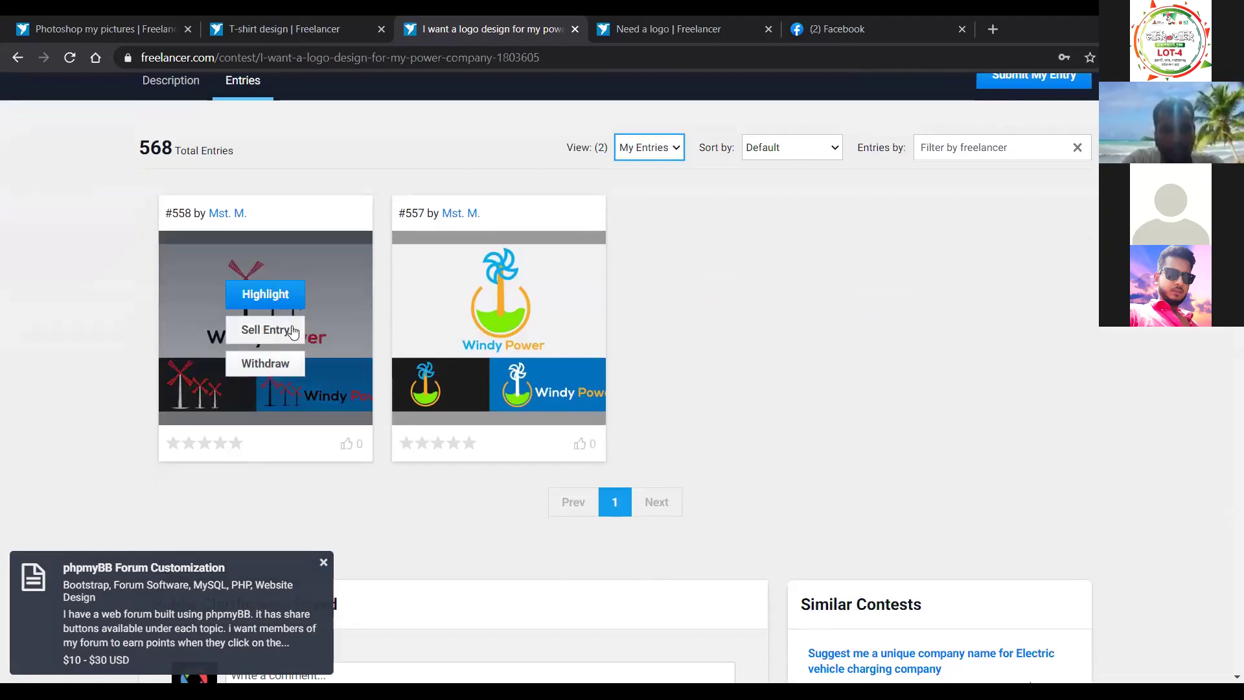
pyautogui.click(336, 315)
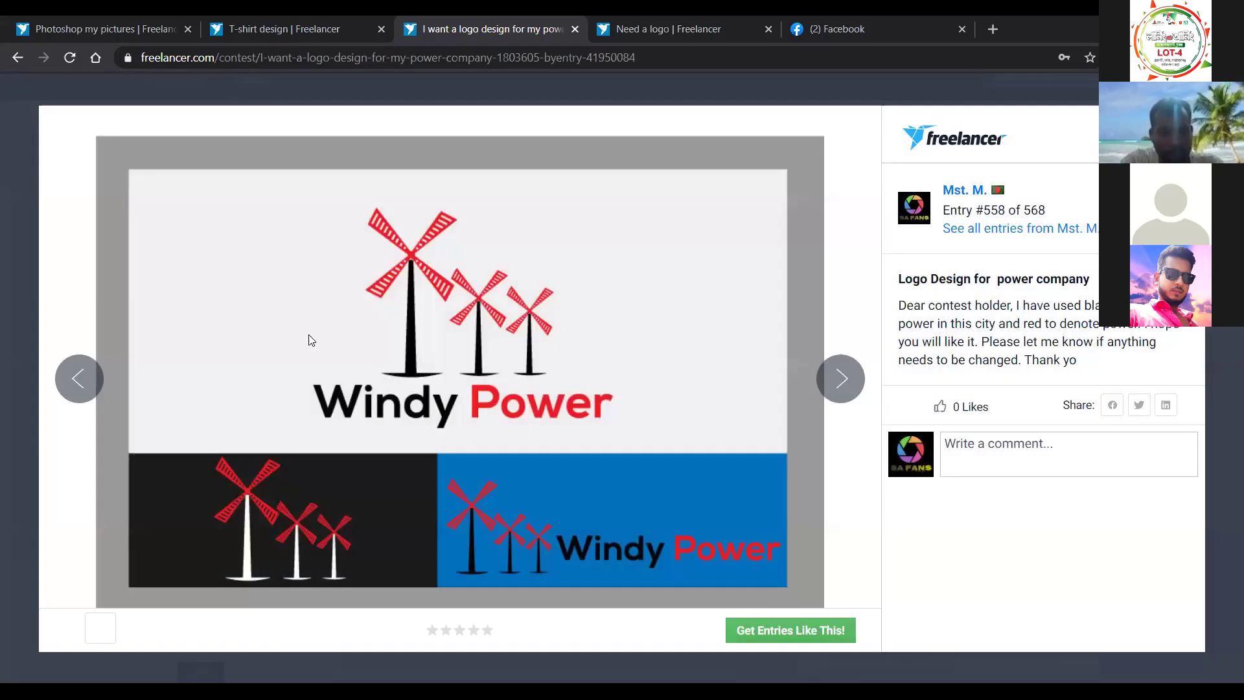
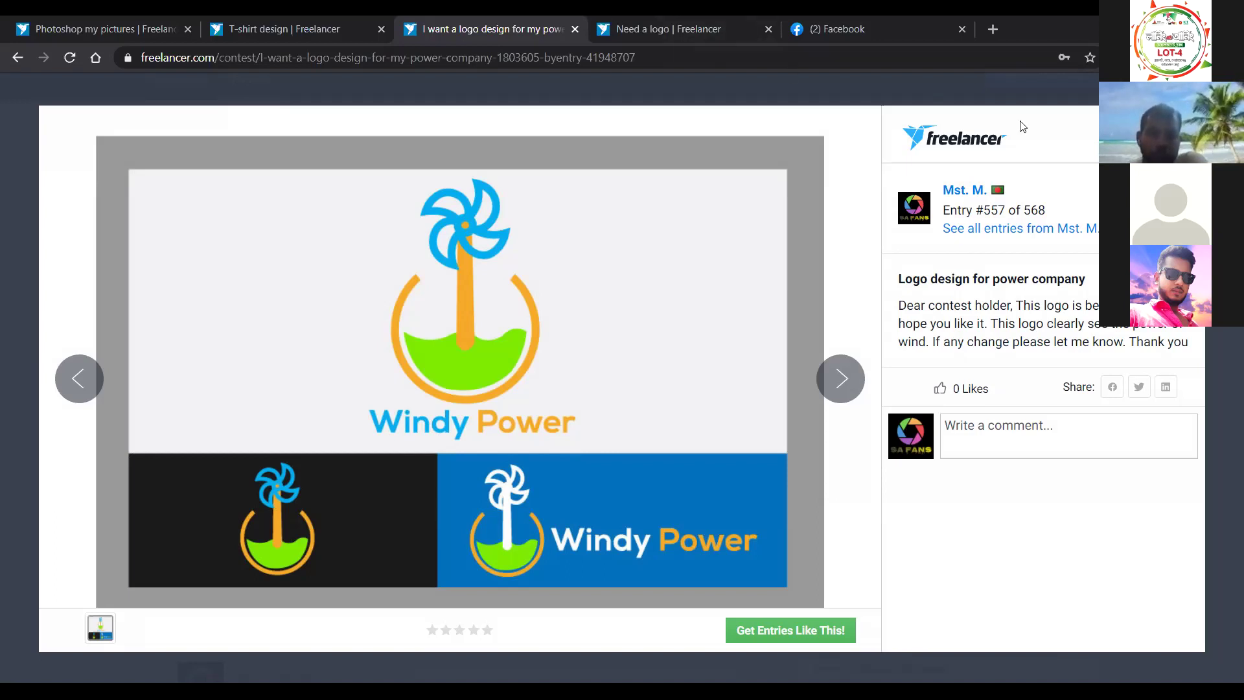
# Close the detailed Windy Power entry and view the entries of the "Need a logo" contest
pyautogui.click(33, 553)
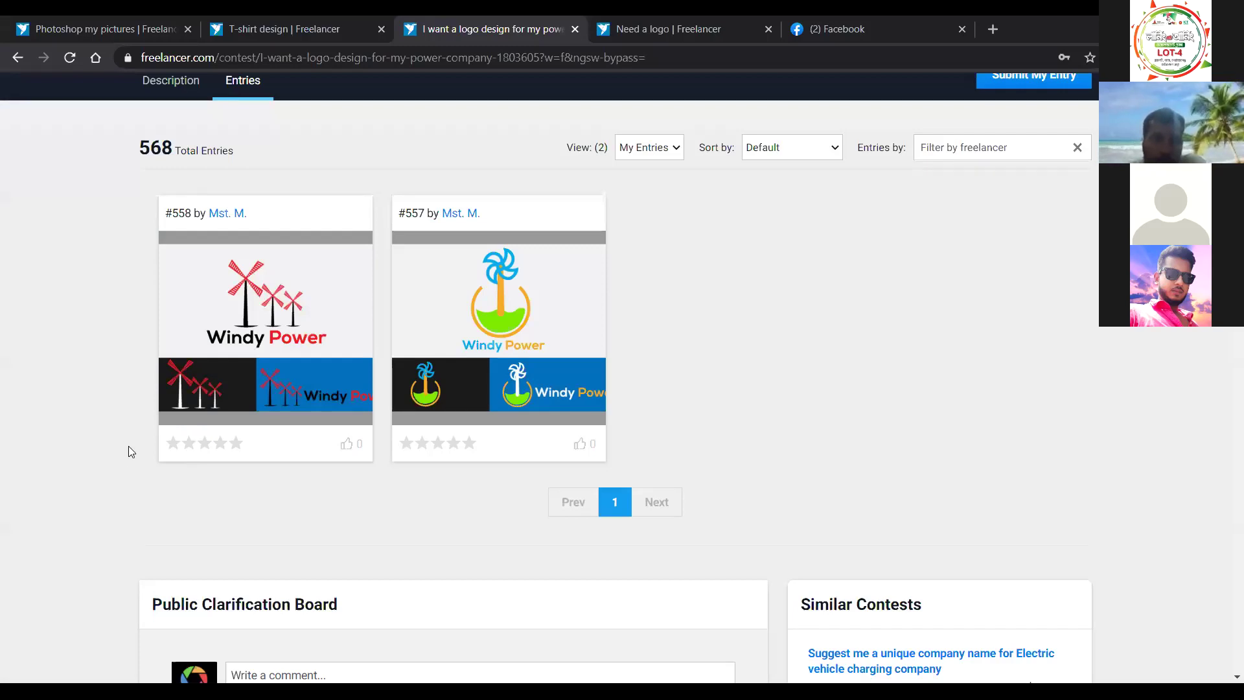
pyautogui.moveTo(176, 318)
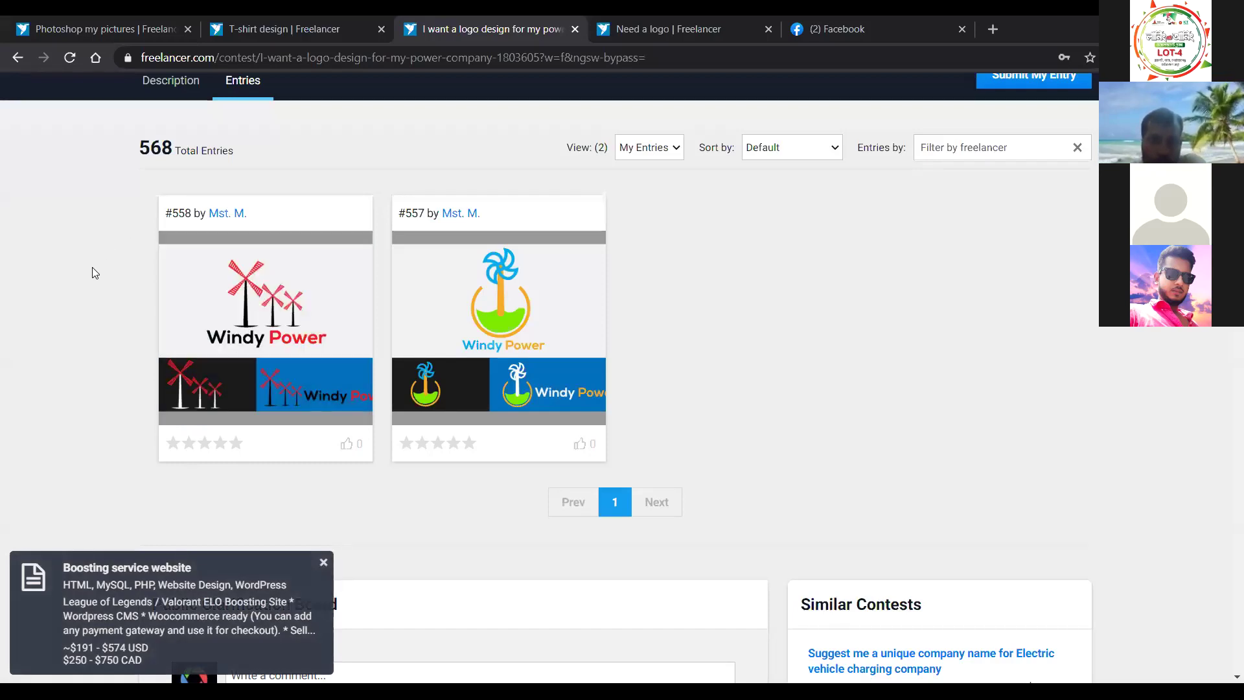
pyautogui.click(662, 28)
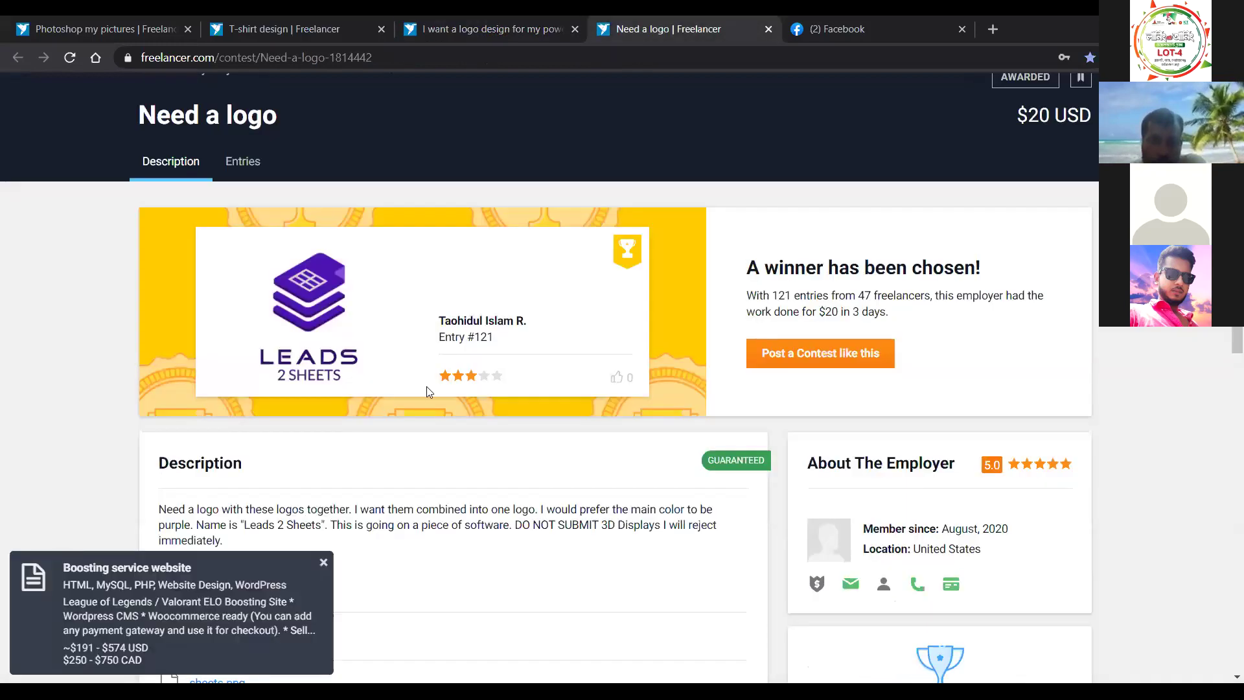
pyautogui.click(245, 166)
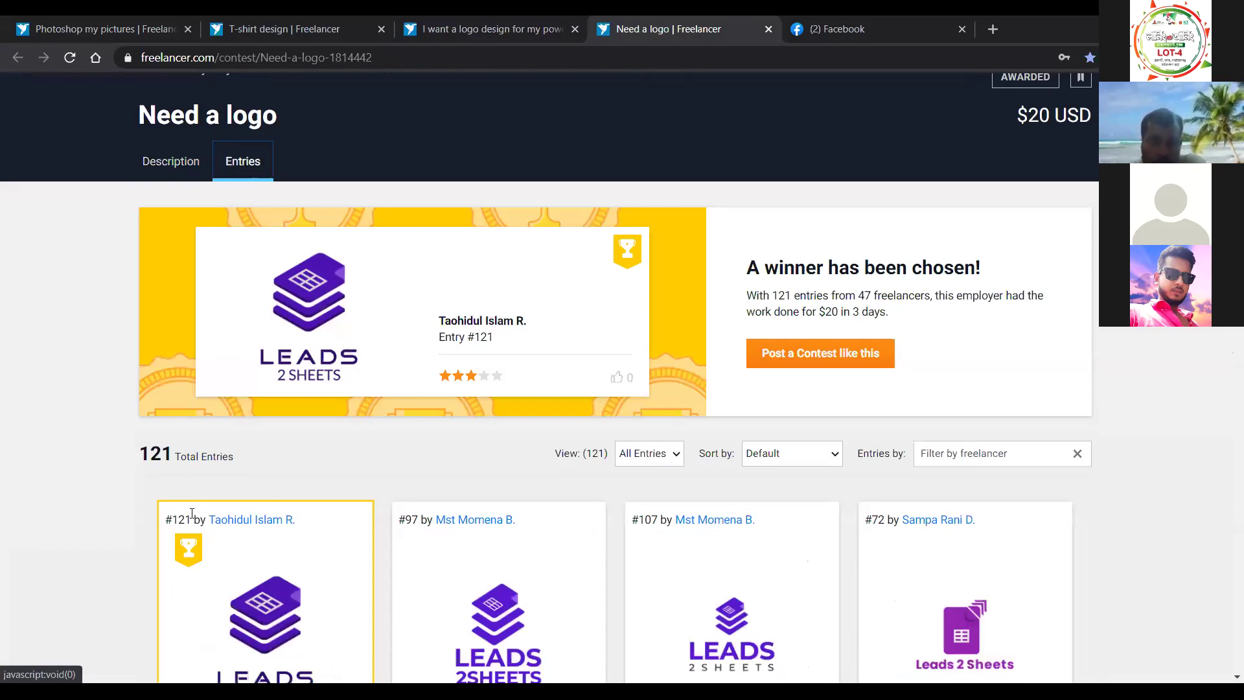
pyautogui.scroll(-2, 186, 481)
pyautogui.scroll(1, 186, 480)
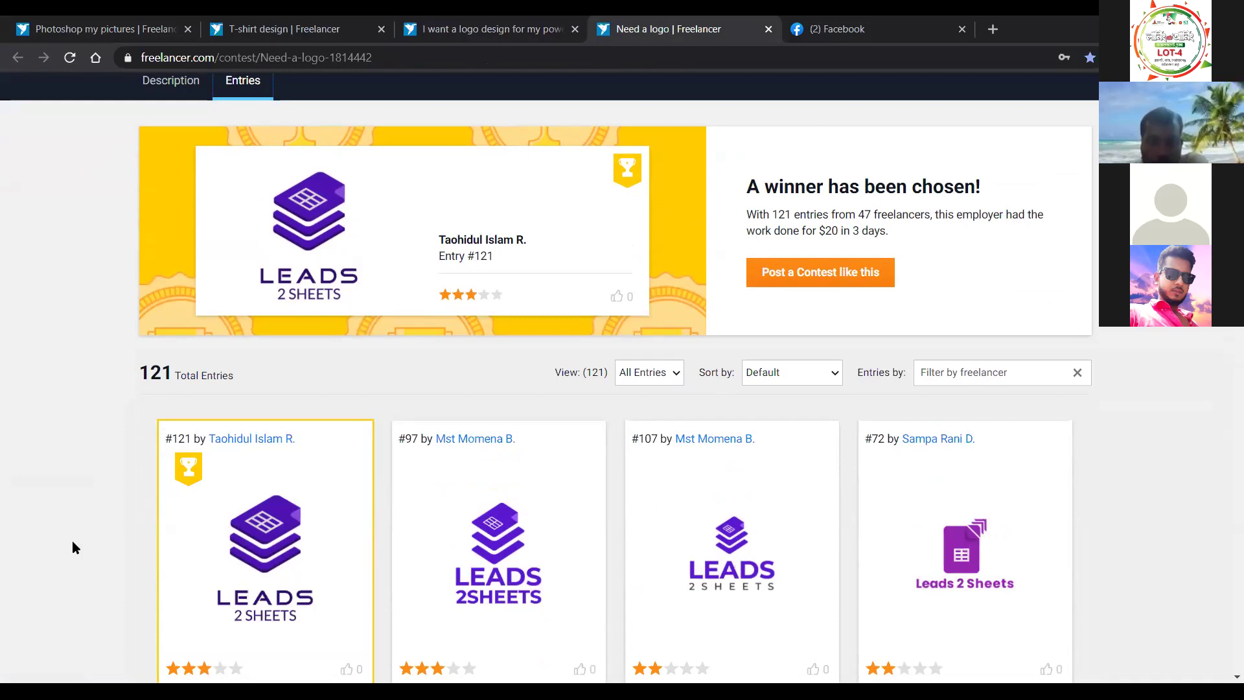
pyautogui.scroll(1, 73, 542)
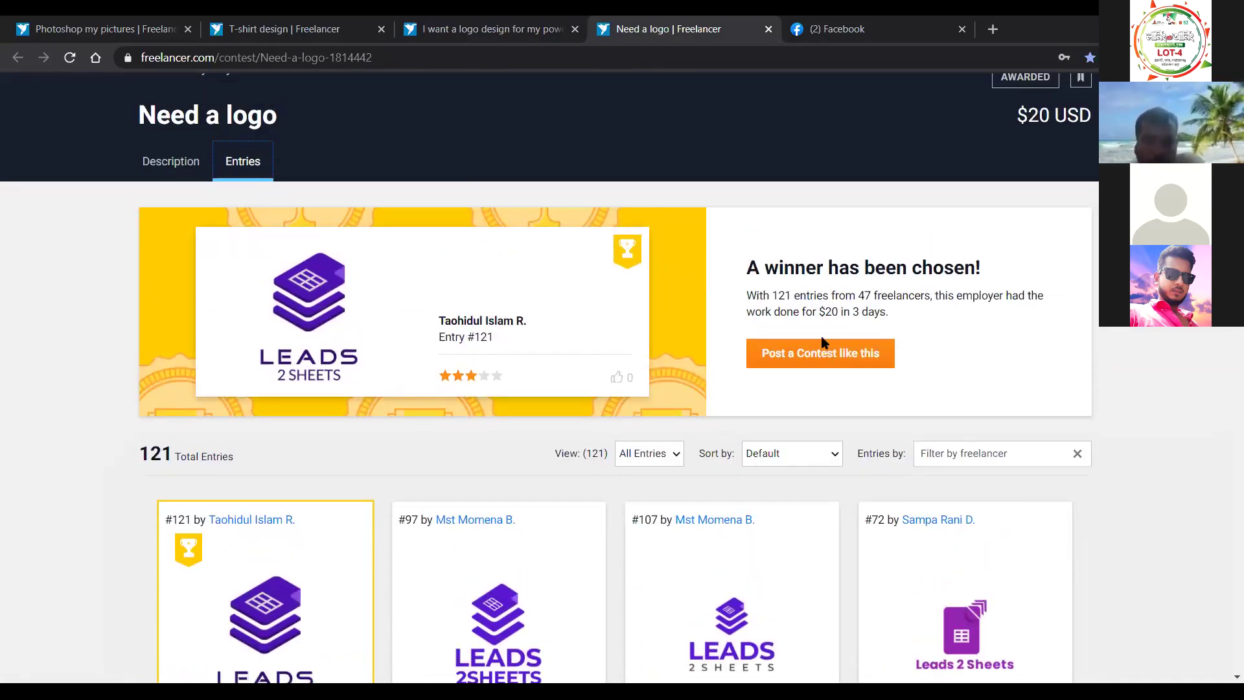
# Set the "Need a logo" listing to My Entries and look over the submitted Leads 2 Sheets logos
pyautogui.click(650, 454)
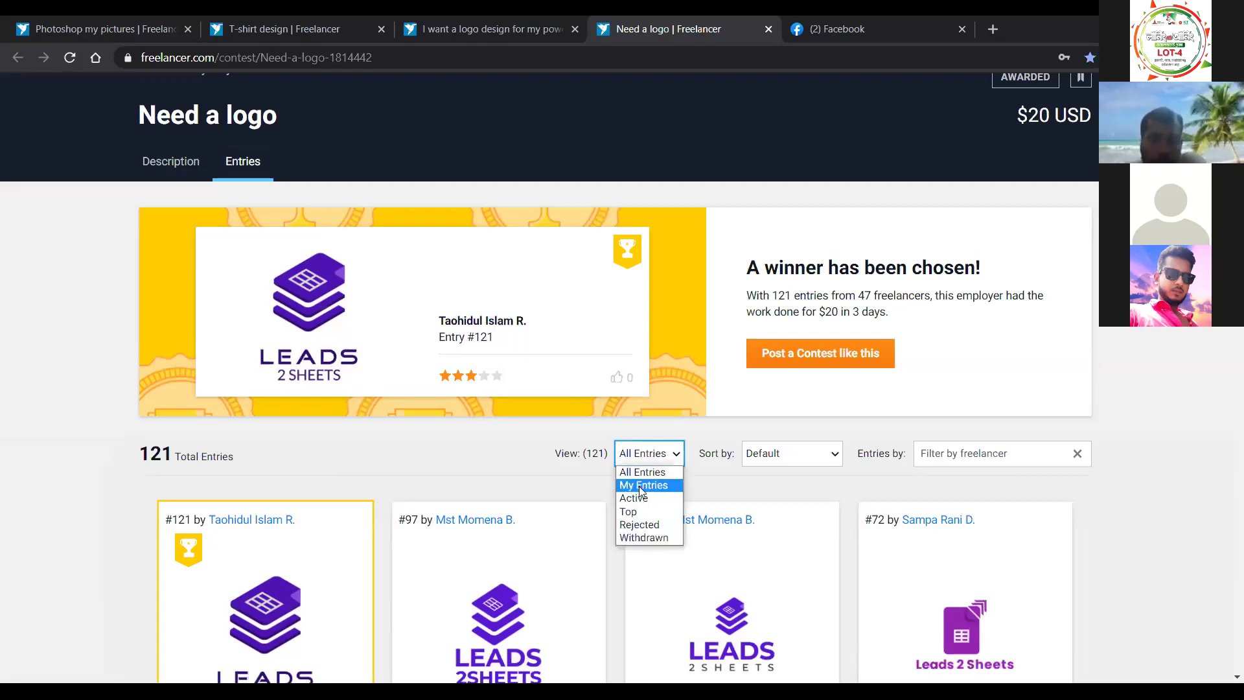
pyautogui.click(639, 486)
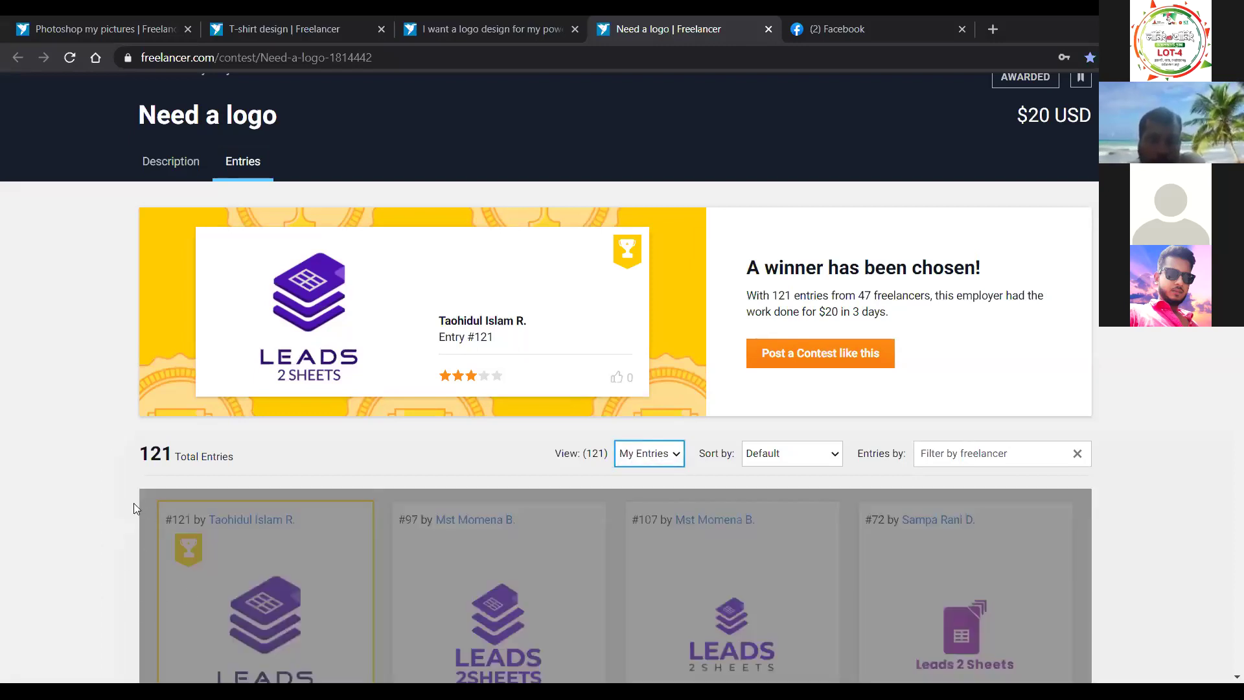
pyautogui.scroll(-2, 103, 447)
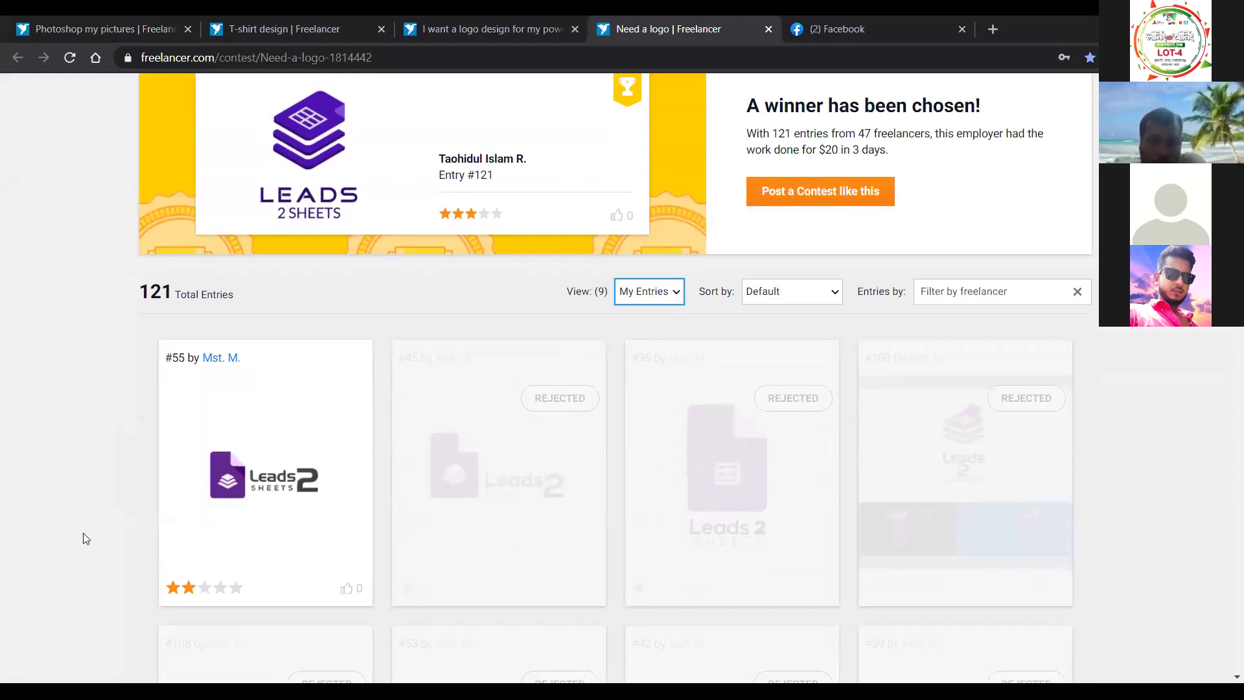
pyautogui.scroll(-1, 826, 496)
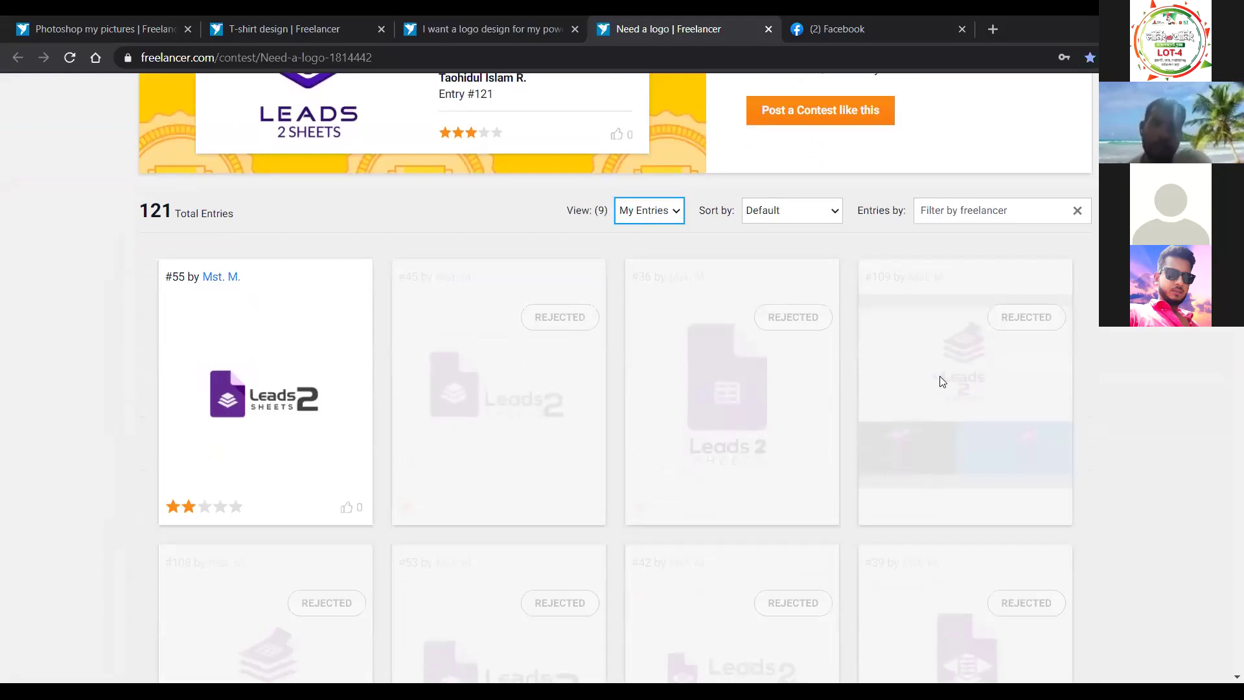
pyautogui.scroll(-1, 935, 393)
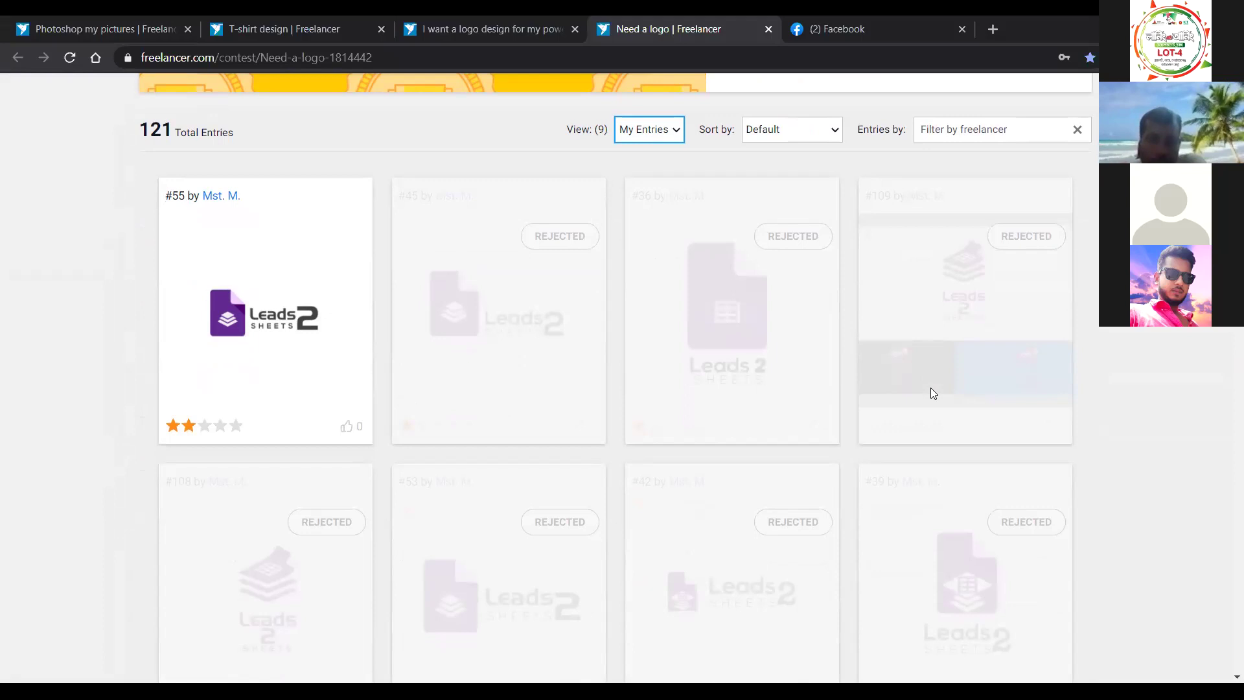
pyautogui.scroll(1, 931, 389)
pyautogui.scroll(2, 930, 391)
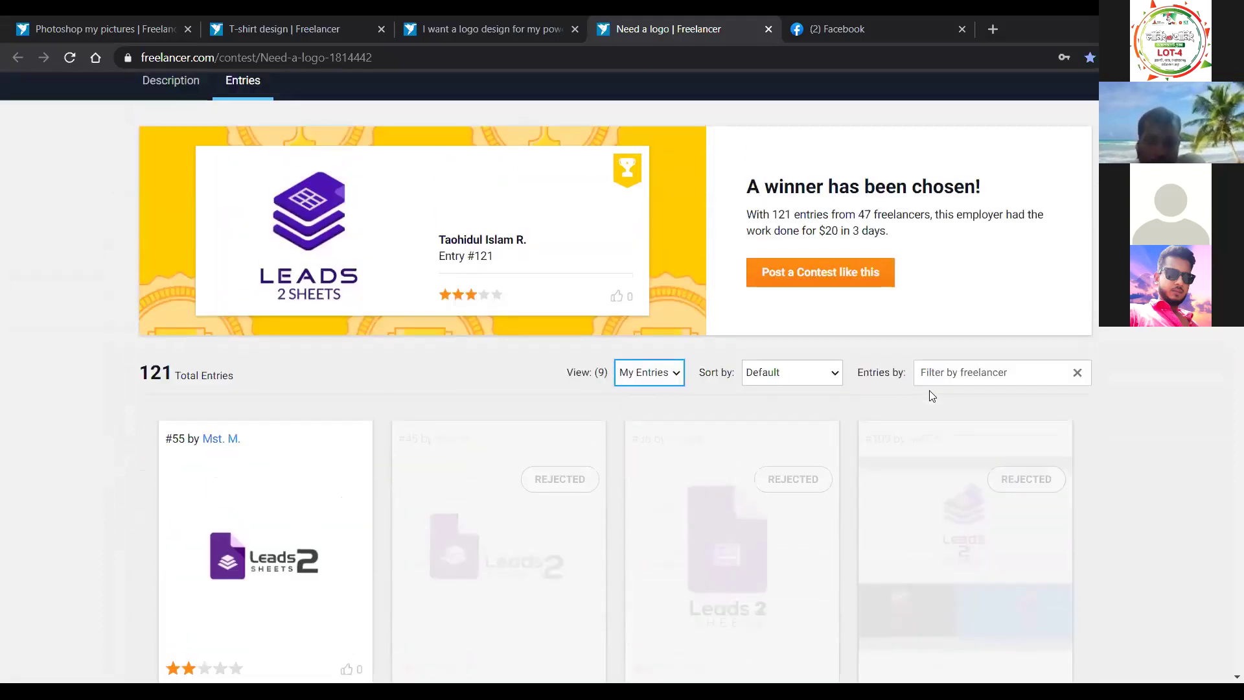
pyautogui.scroll(-1, 930, 392)
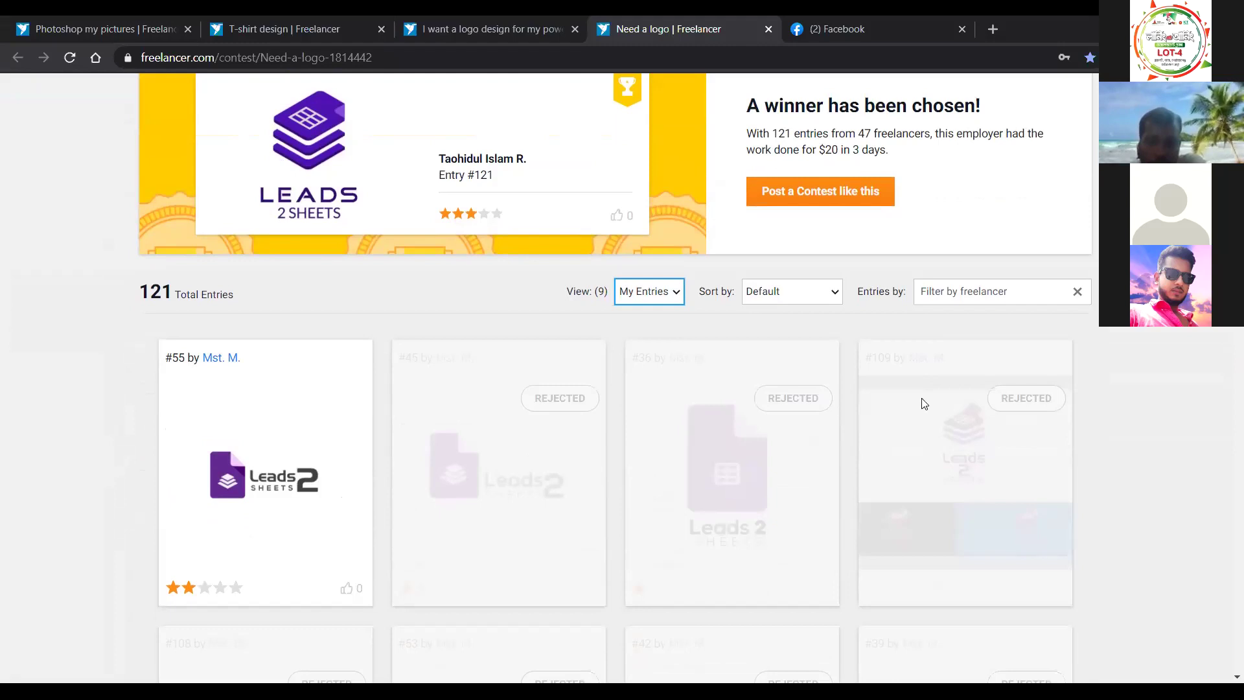
pyautogui.scroll(1, 926, 404)
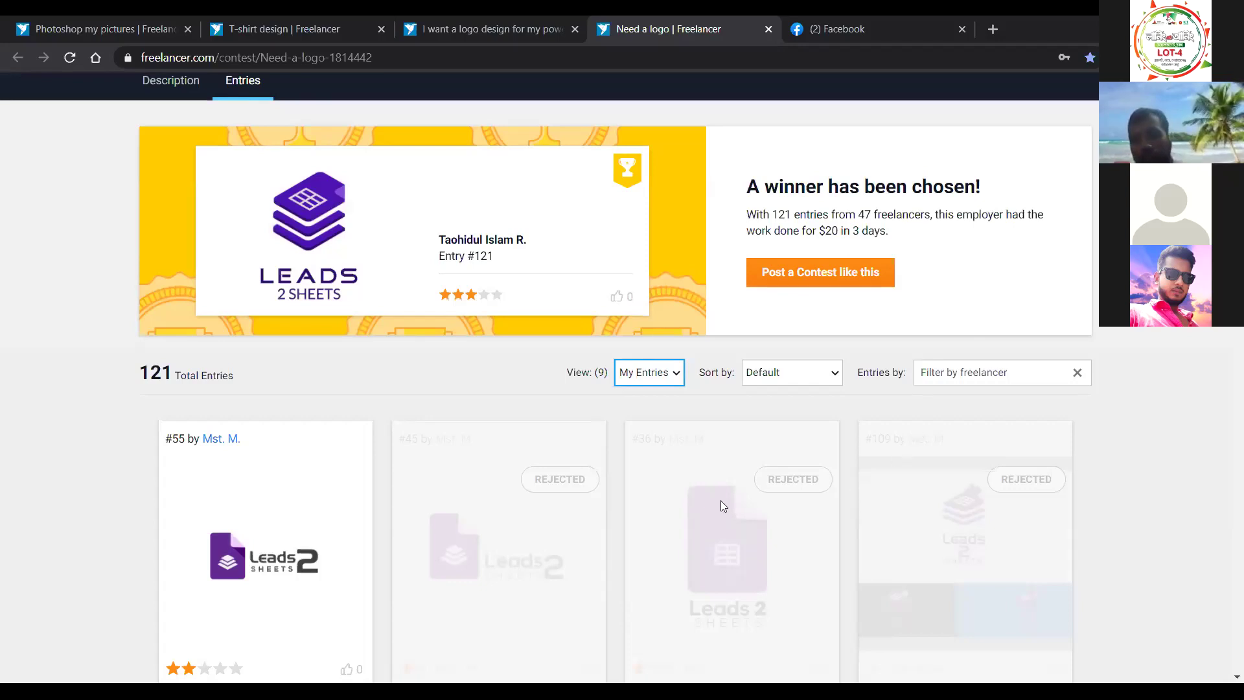
pyautogui.scroll(-3, 440, 540)
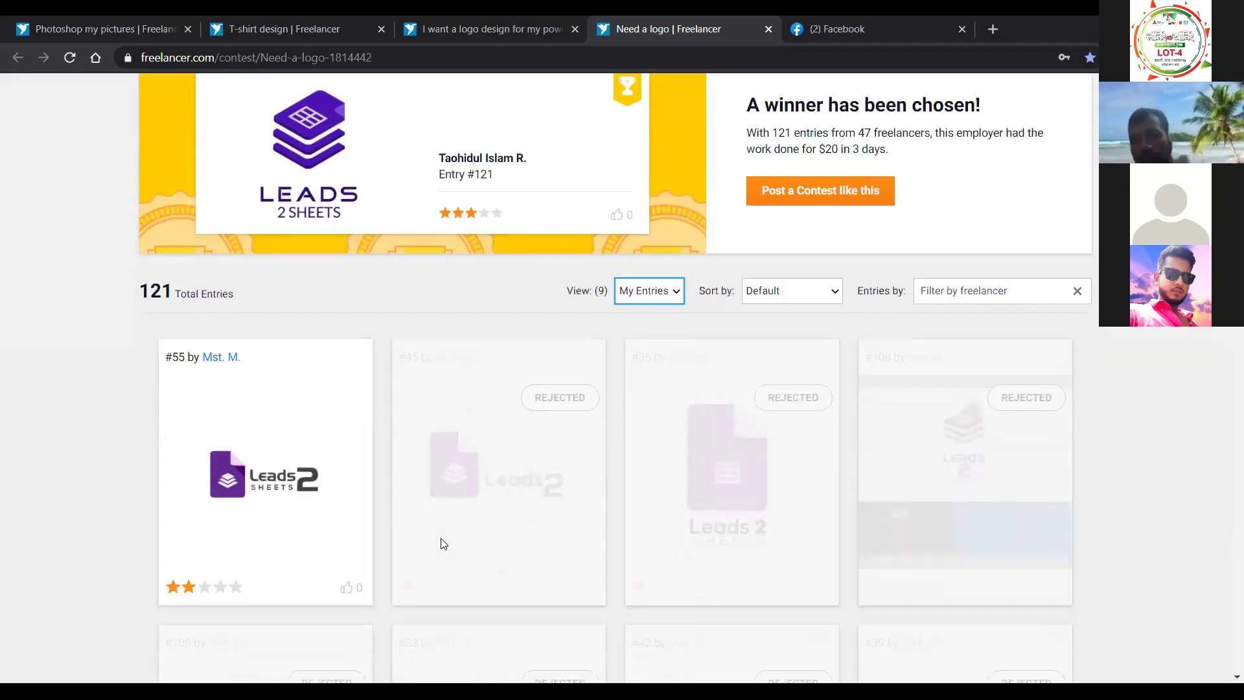
# Set the listing back to All Entries and compare the rated Leads 2 Sheets logos with the winning design
pyautogui.click(660, 209)
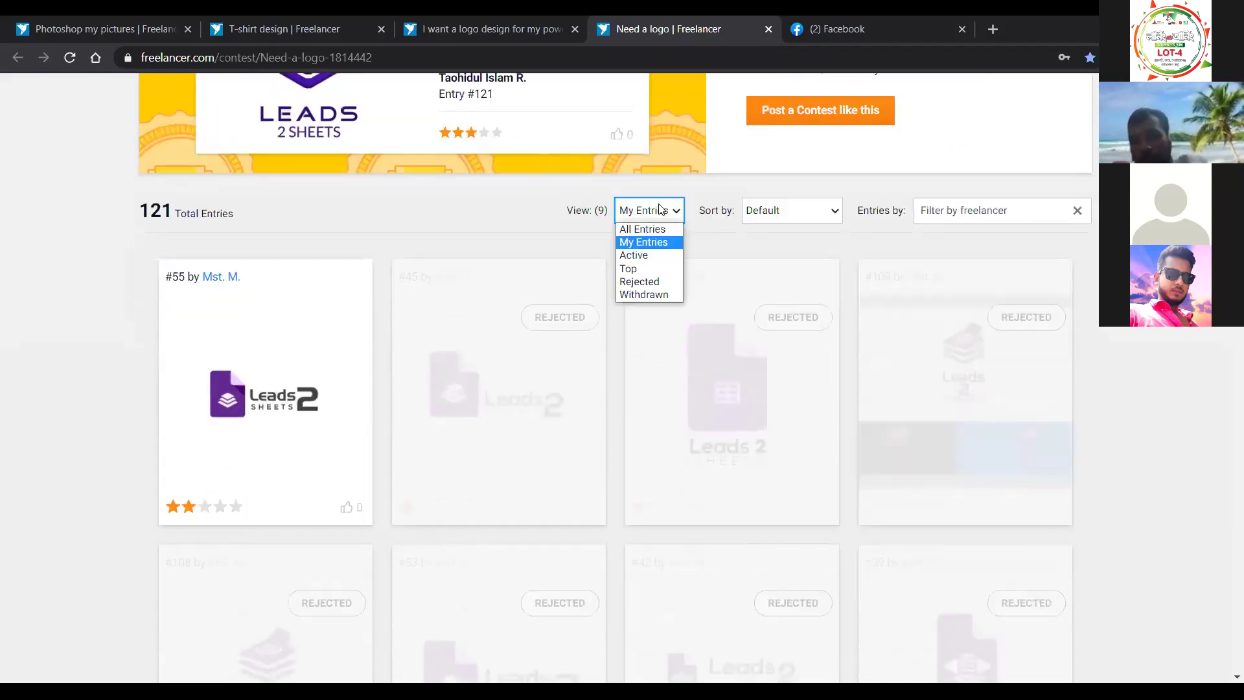
pyautogui.click(632, 226)
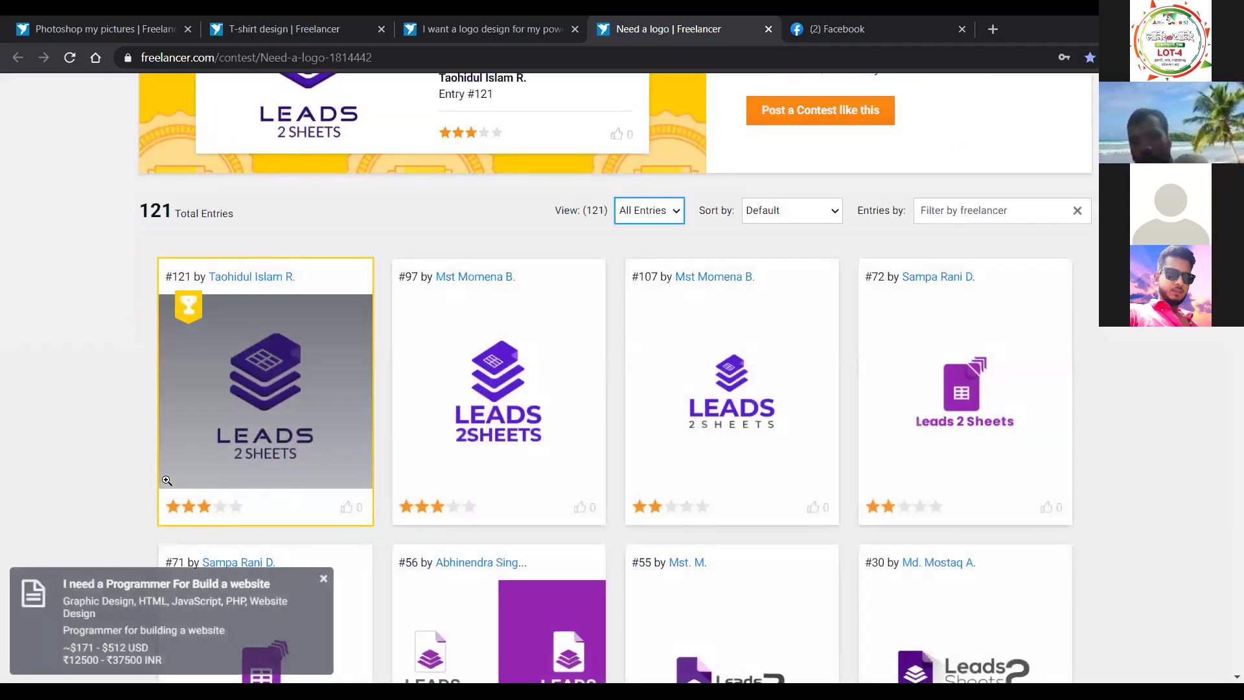
pyautogui.scroll(-1, 100, 447)
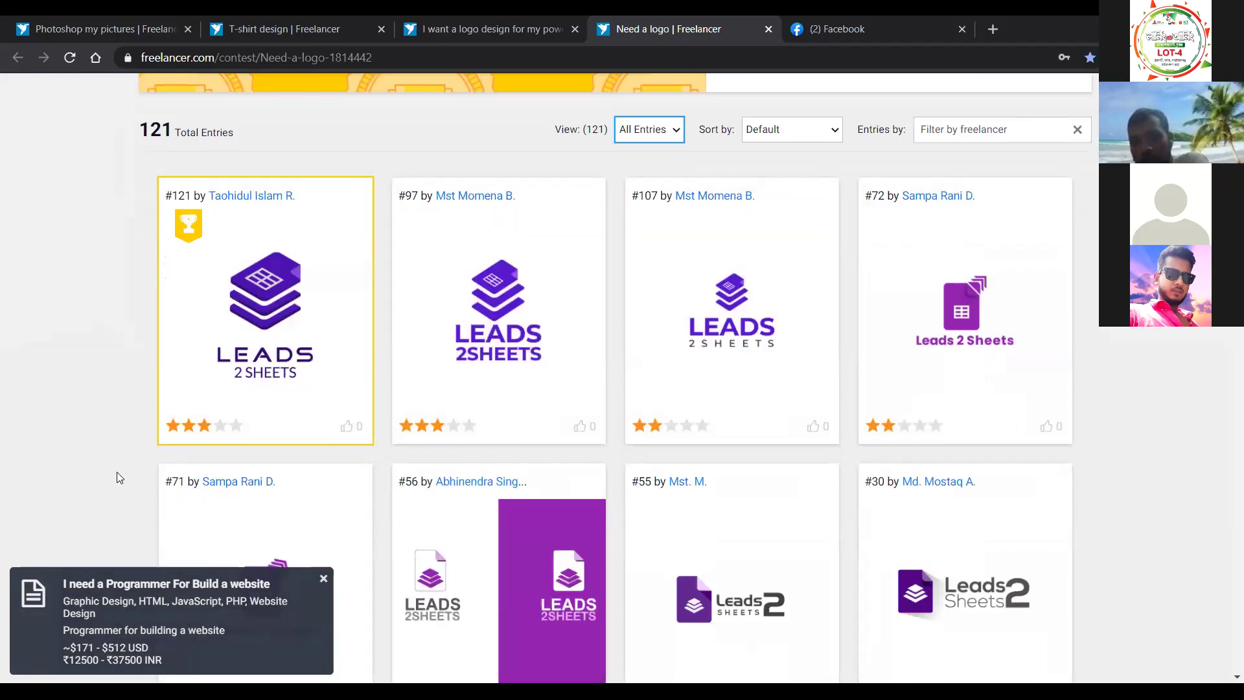
pyautogui.scroll(-1, 139, 459)
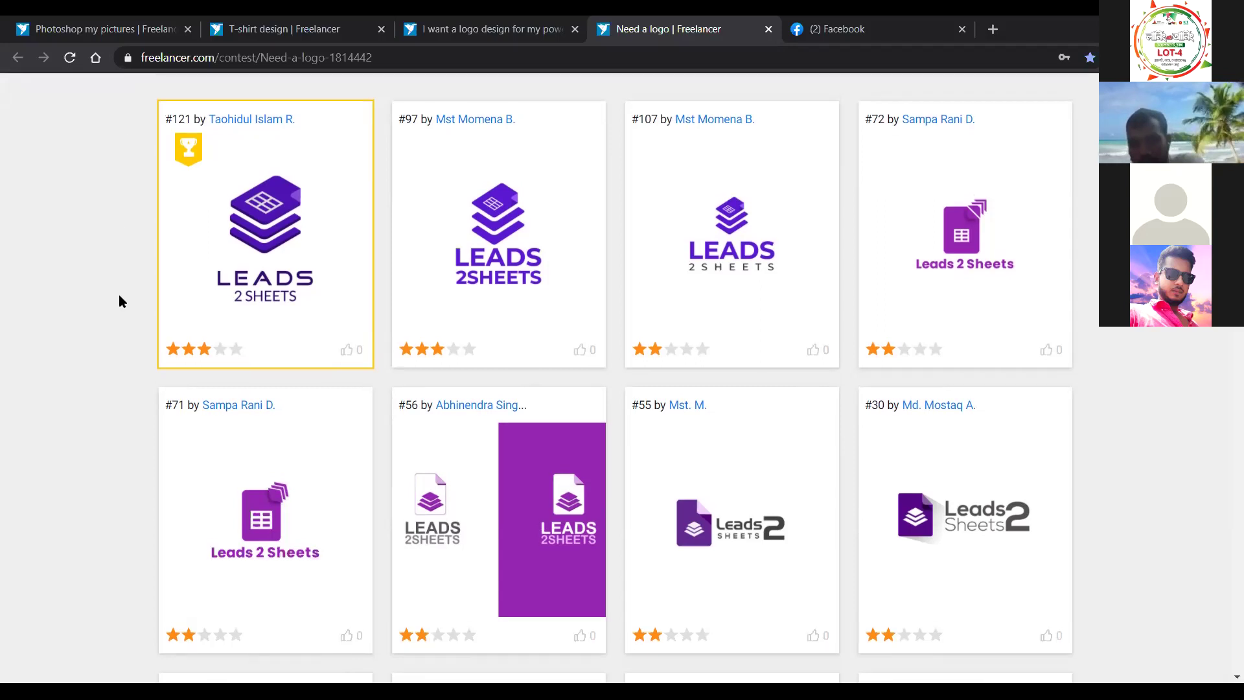
pyautogui.scroll(1, 118, 300)
pyautogui.scroll(3, 966, 185)
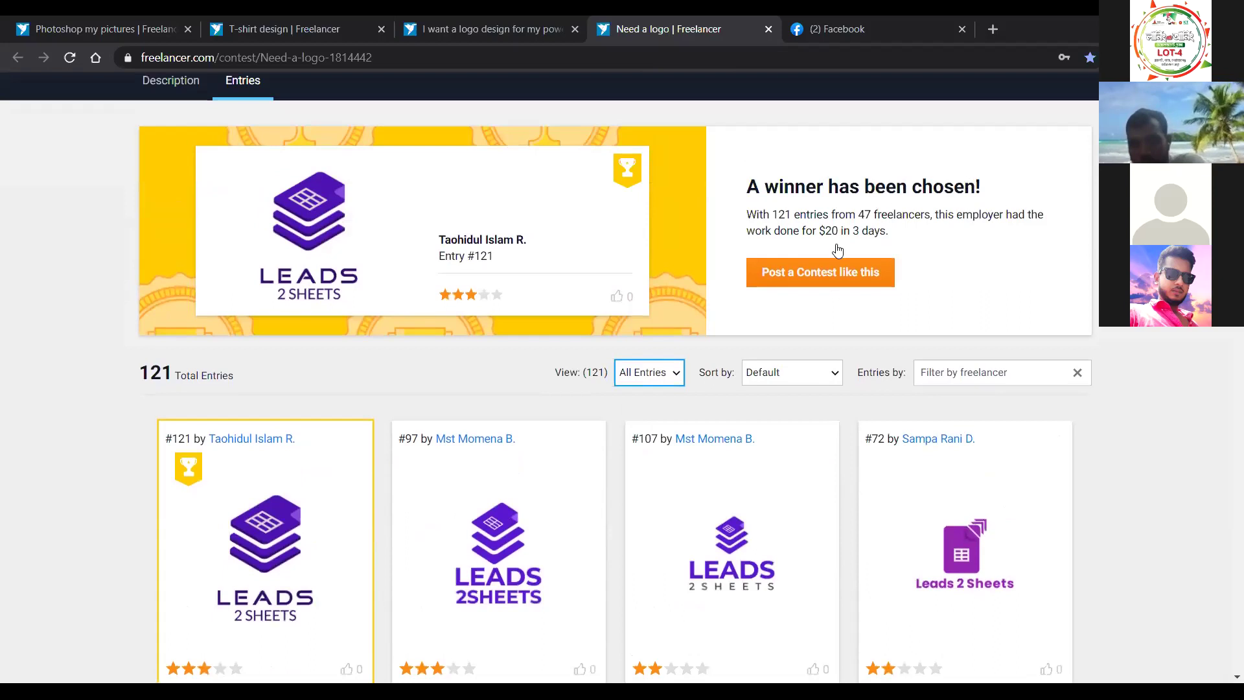
# Open the winning Leads 2 Sheets logo, entry #121, in the detailed view, examine its design and rating, and close it
pyautogui.click(326, 494)
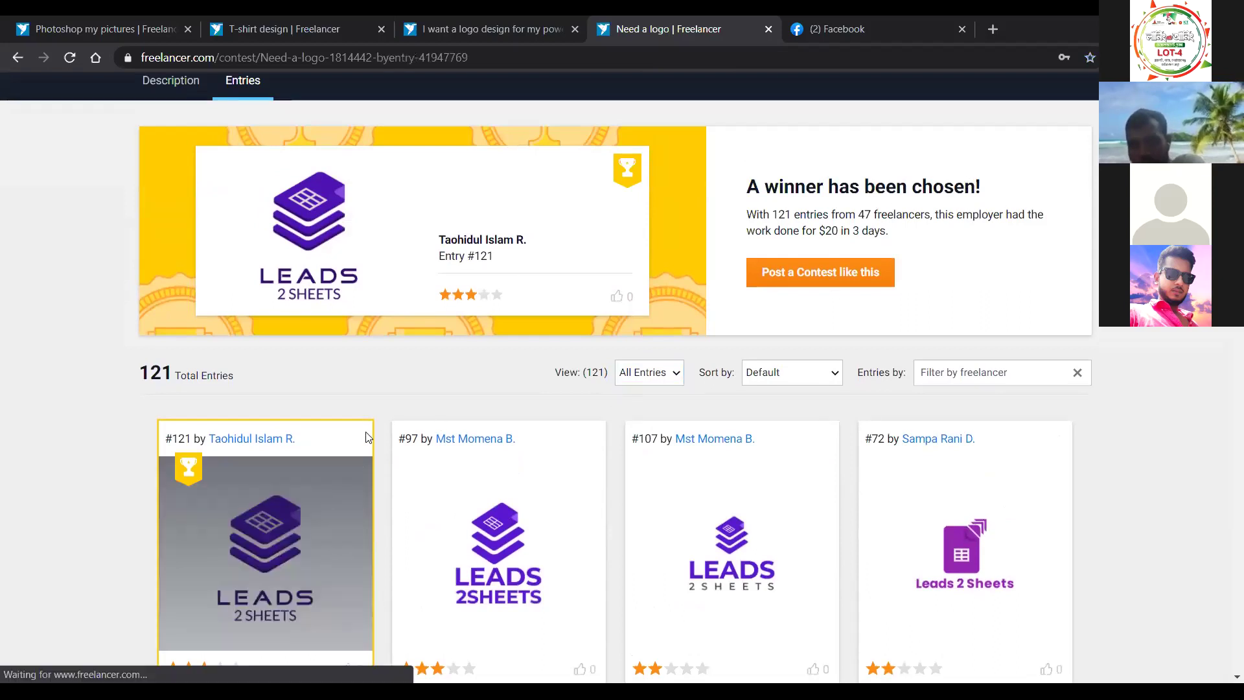
pyautogui.scroll(-3, 907, 275)
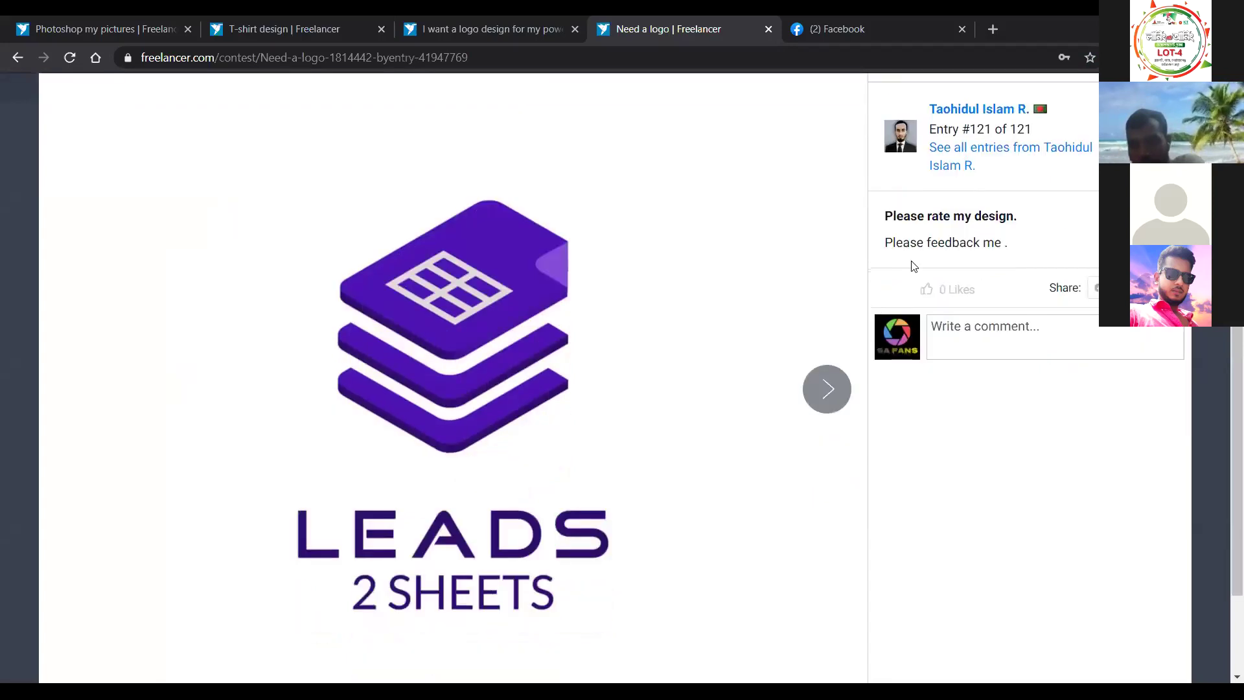
pyautogui.scroll(-1, 913, 264)
pyautogui.scroll(4, 571, 208)
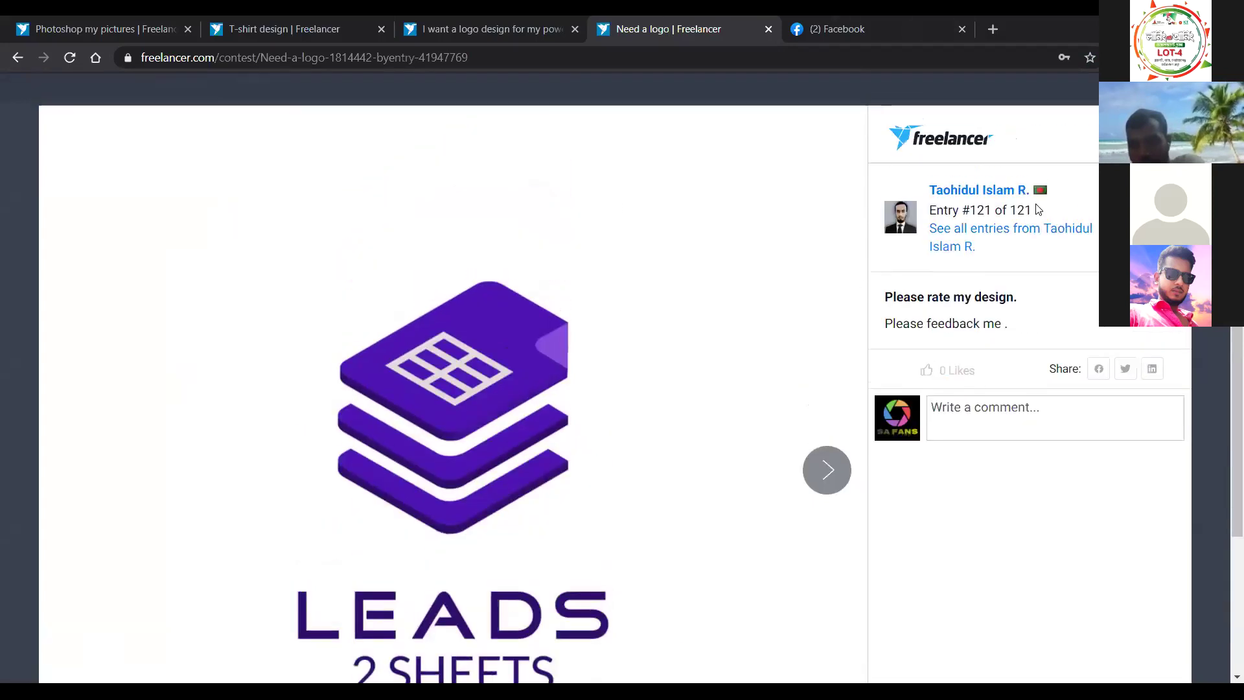
pyautogui.scroll(-1, 570, 324)
pyautogui.scroll(1, 570, 323)
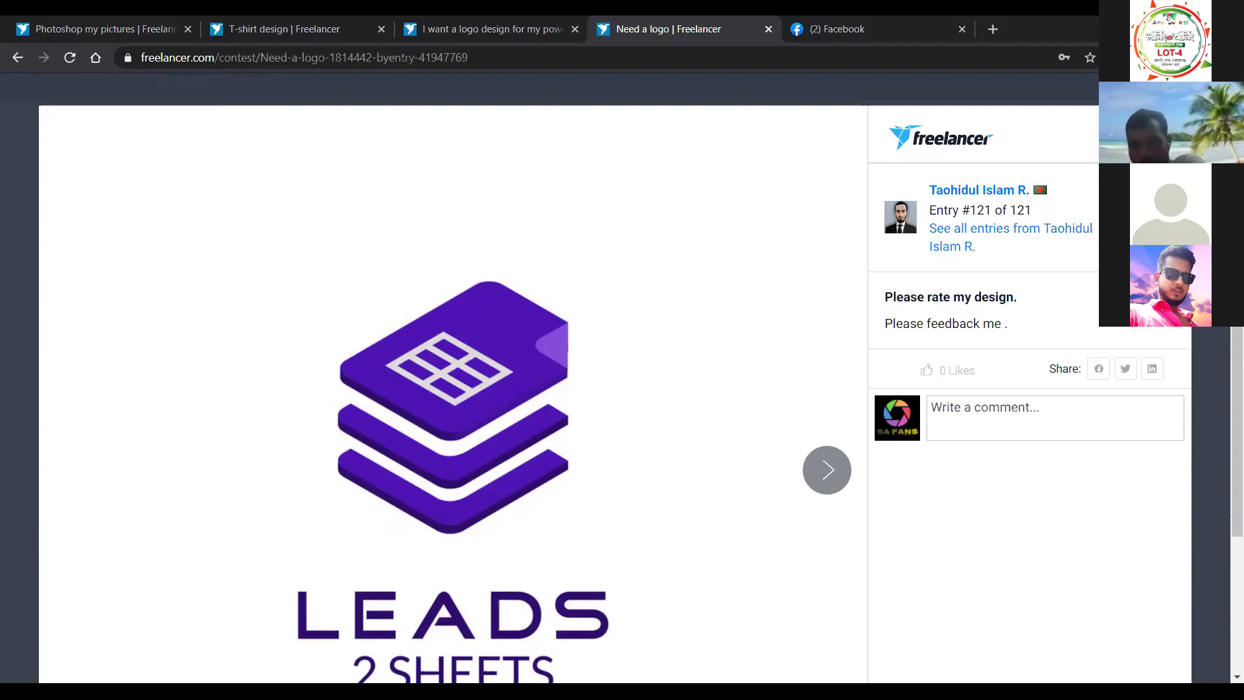
pyautogui.scroll(-1, 802, 299)
pyautogui.scroll(-2, 804, 313)
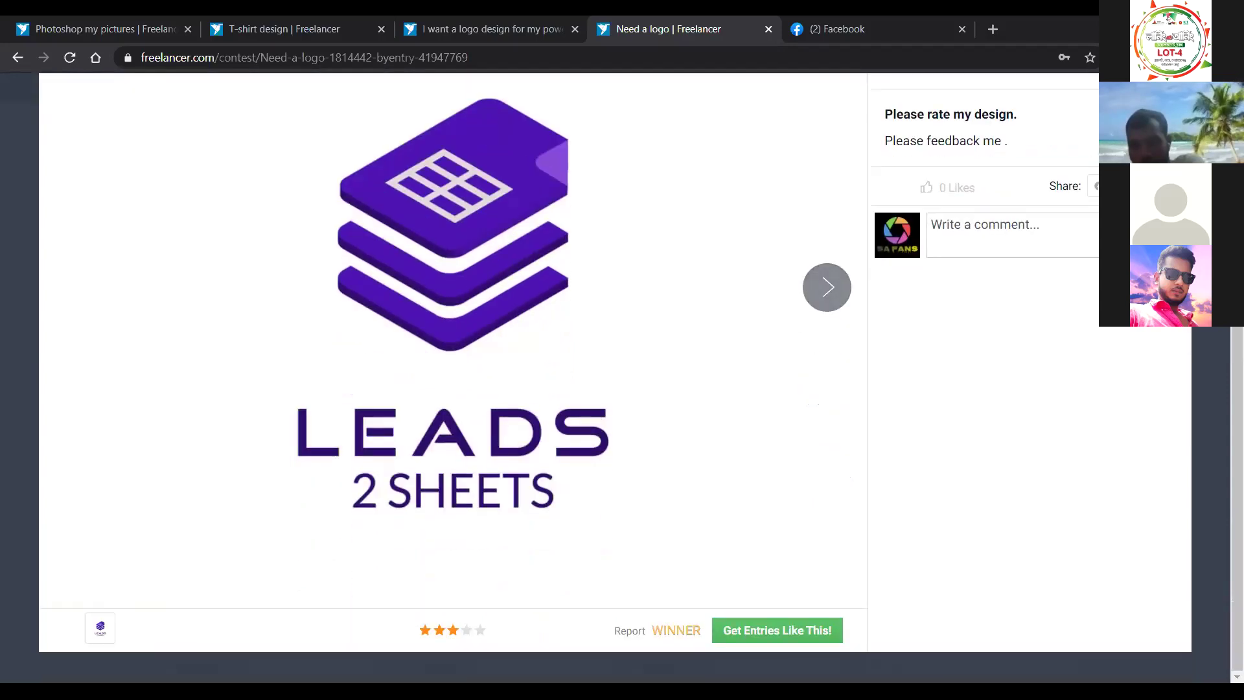
pyautogui.scroll(3, 803, 305)
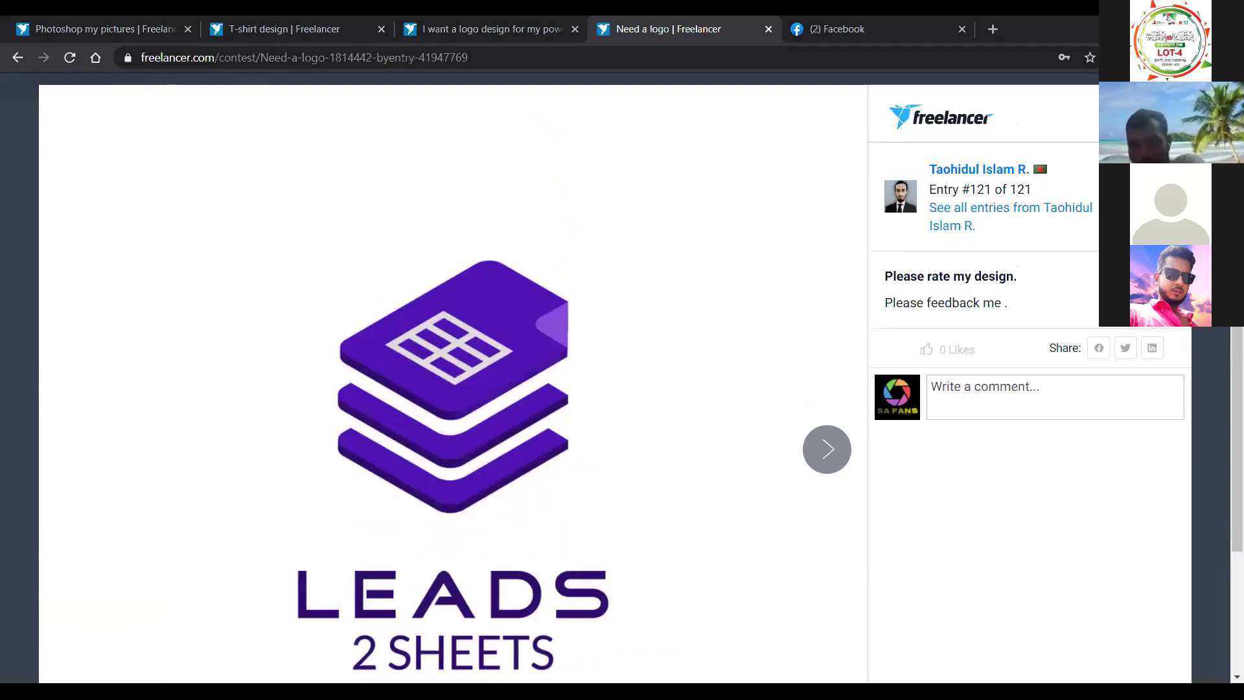
pyautogui.press('Escape')
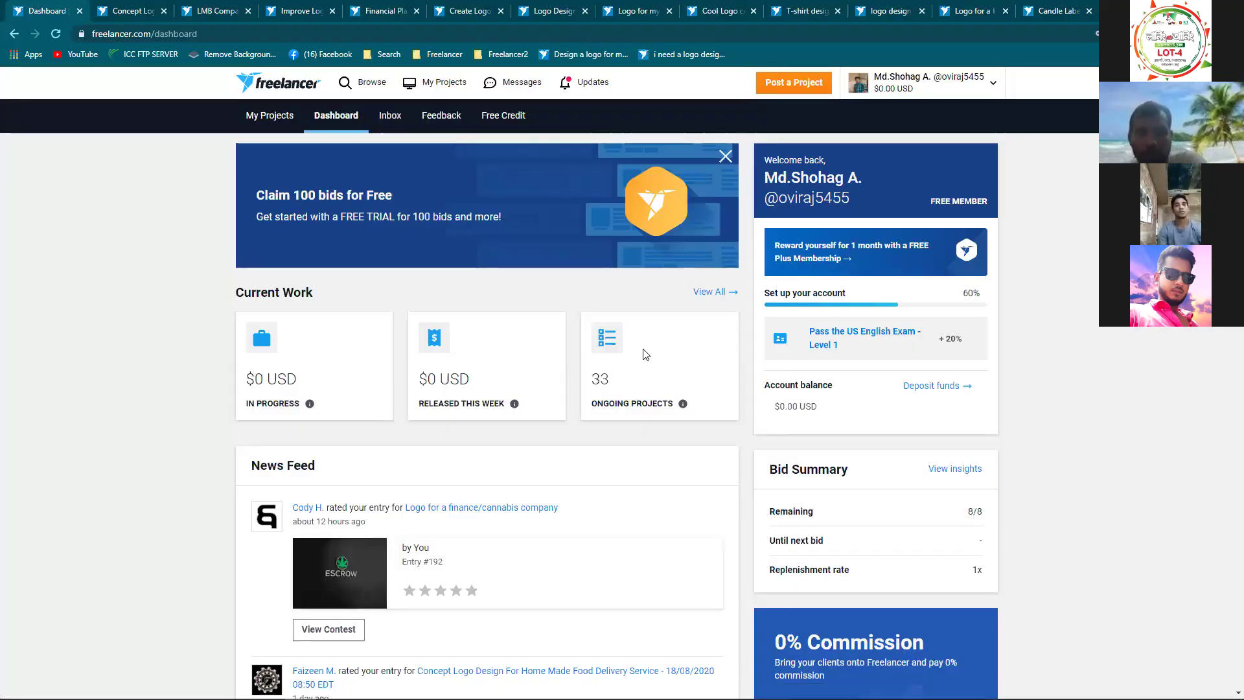
# Go to the Candle Label contest, view its entries and return to its description
pyautogui.click(1043, 13)
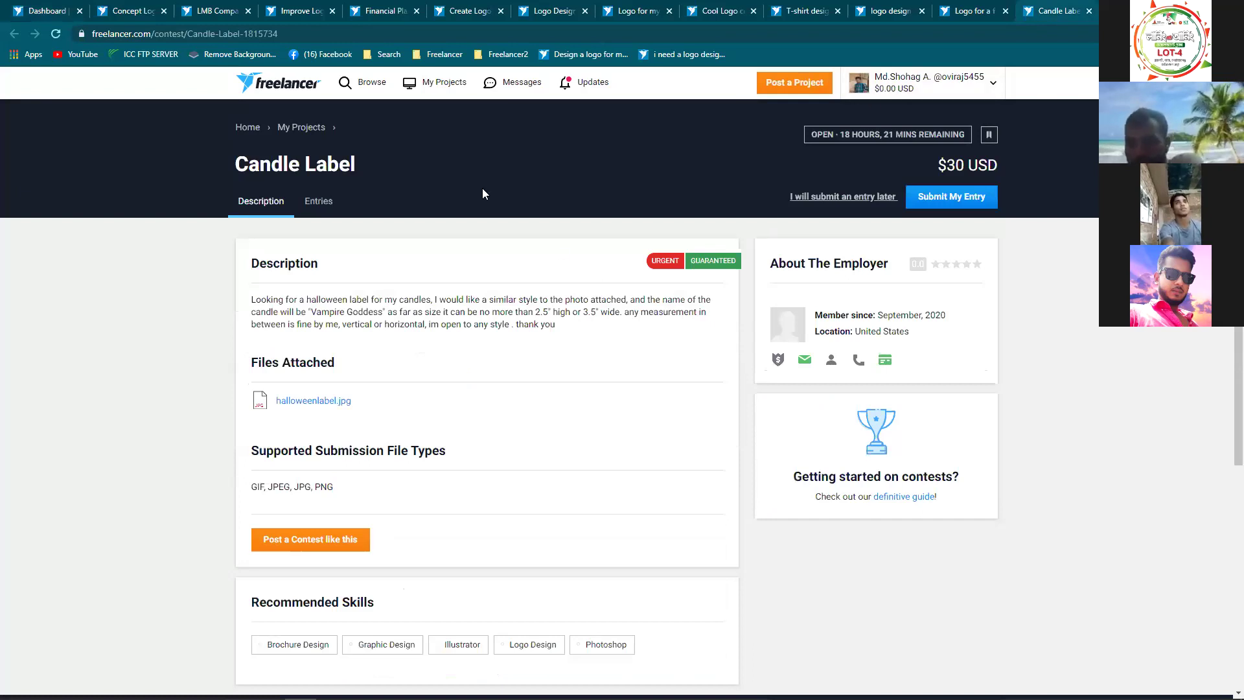
pyautogui.click(326, 202)
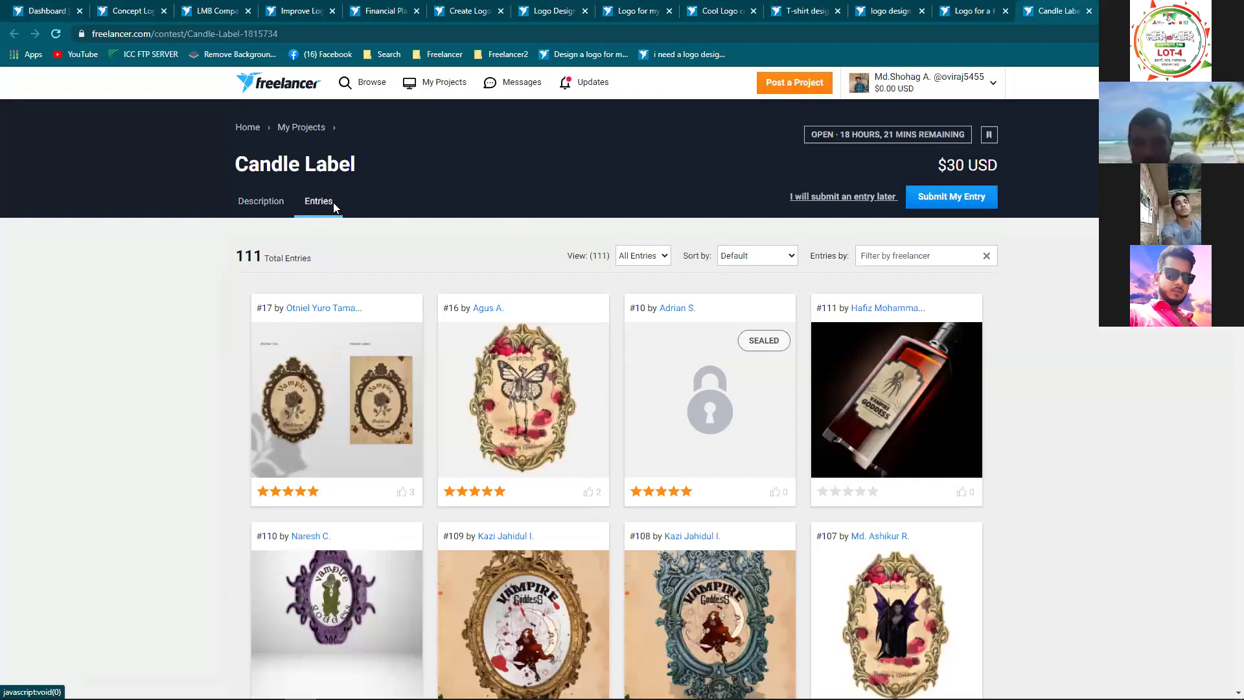
pyautogui.click(274, 204)
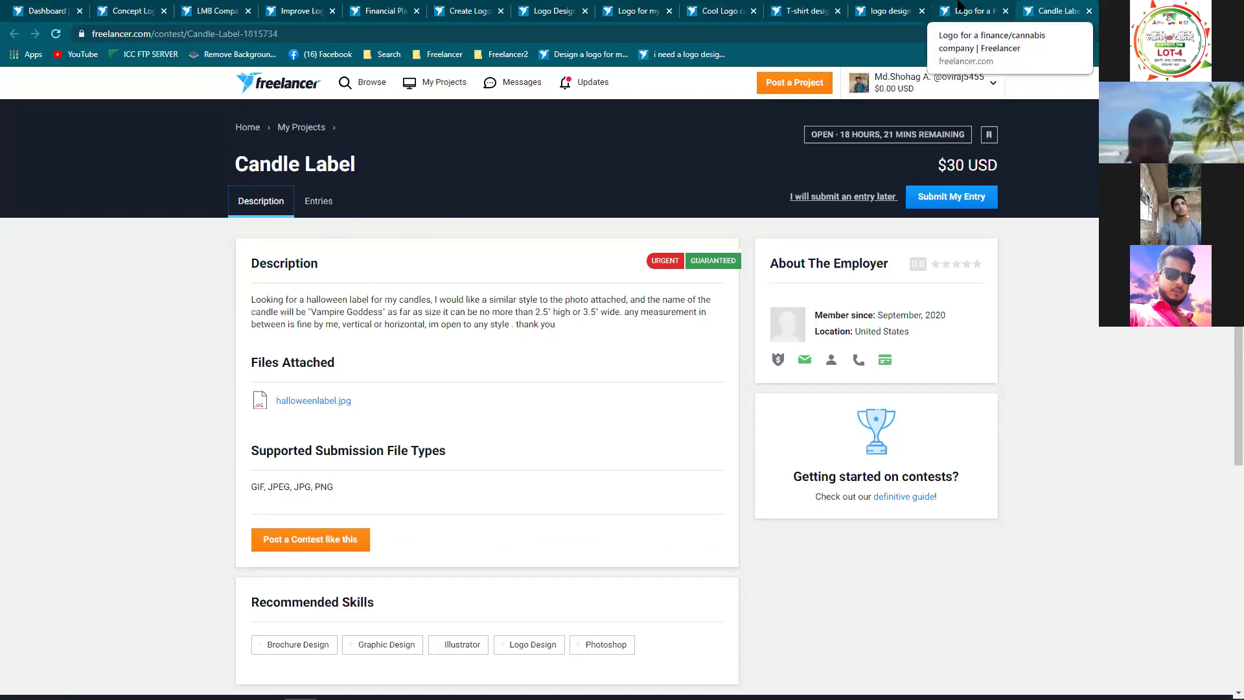
# View the Rejected entries of the finance/cannabis company logo contest and set the listing back to All Entries
pyautogui.click(959, 8)
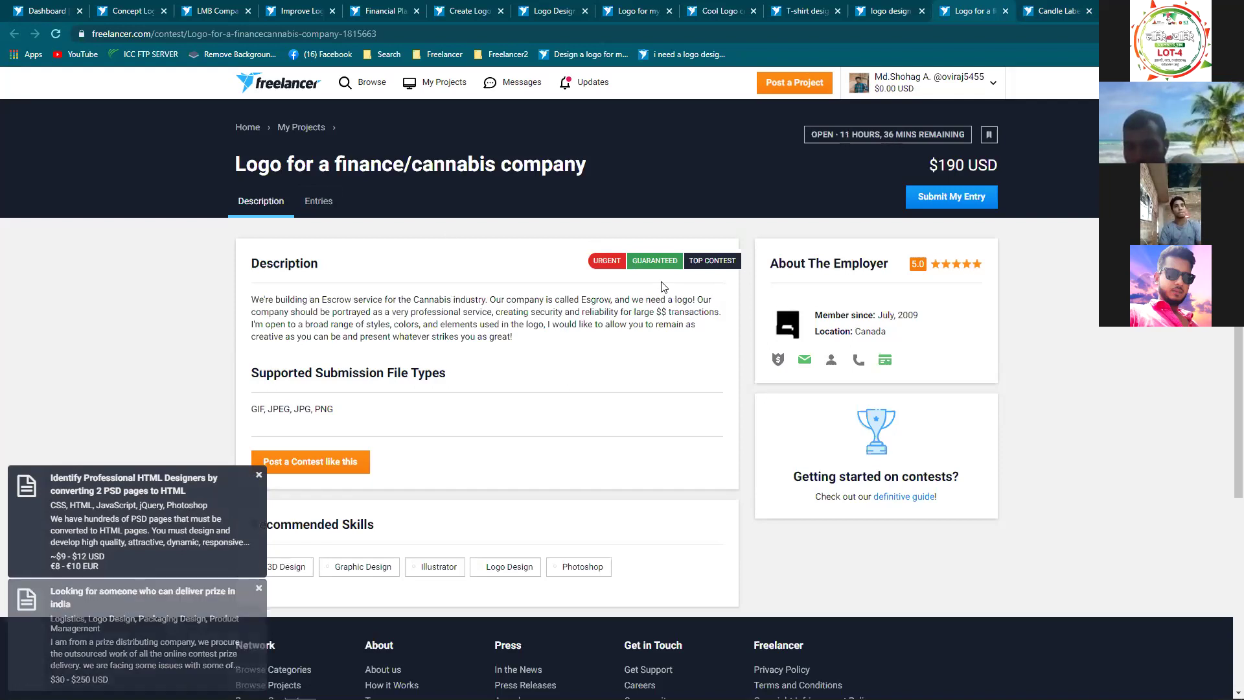
pyautogui.click(331, 204)
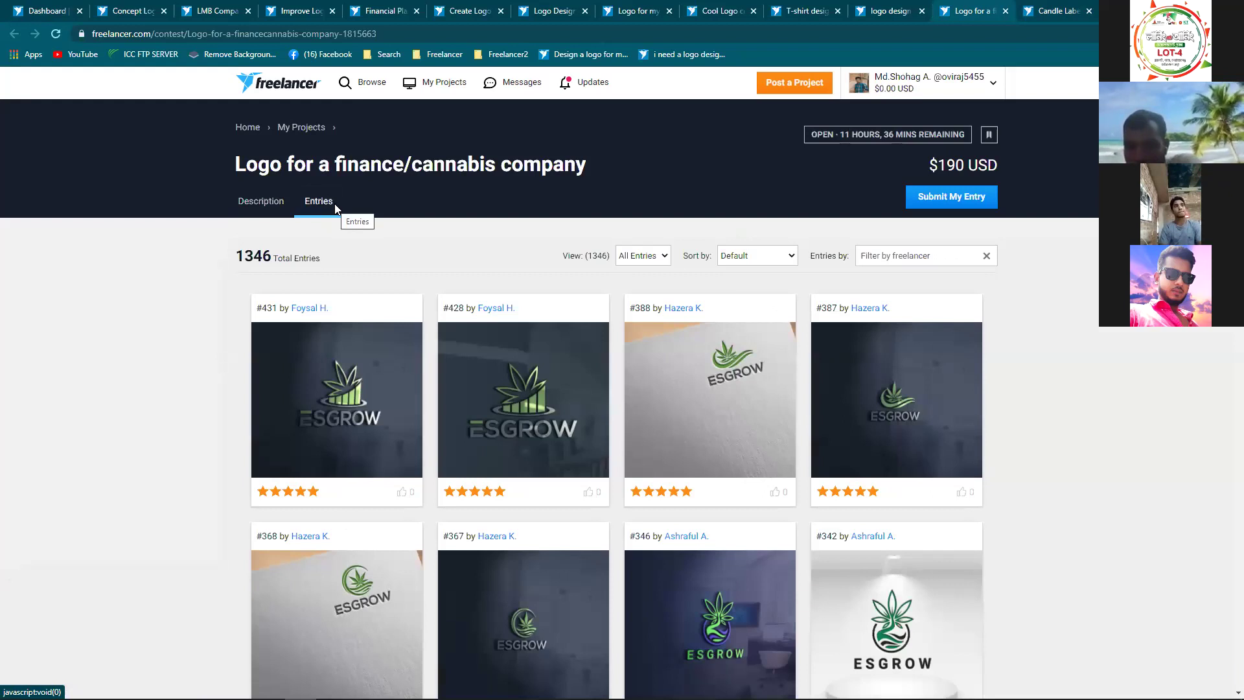
pyautogui.click(661, 255)
pyautogui.click(636, 316)
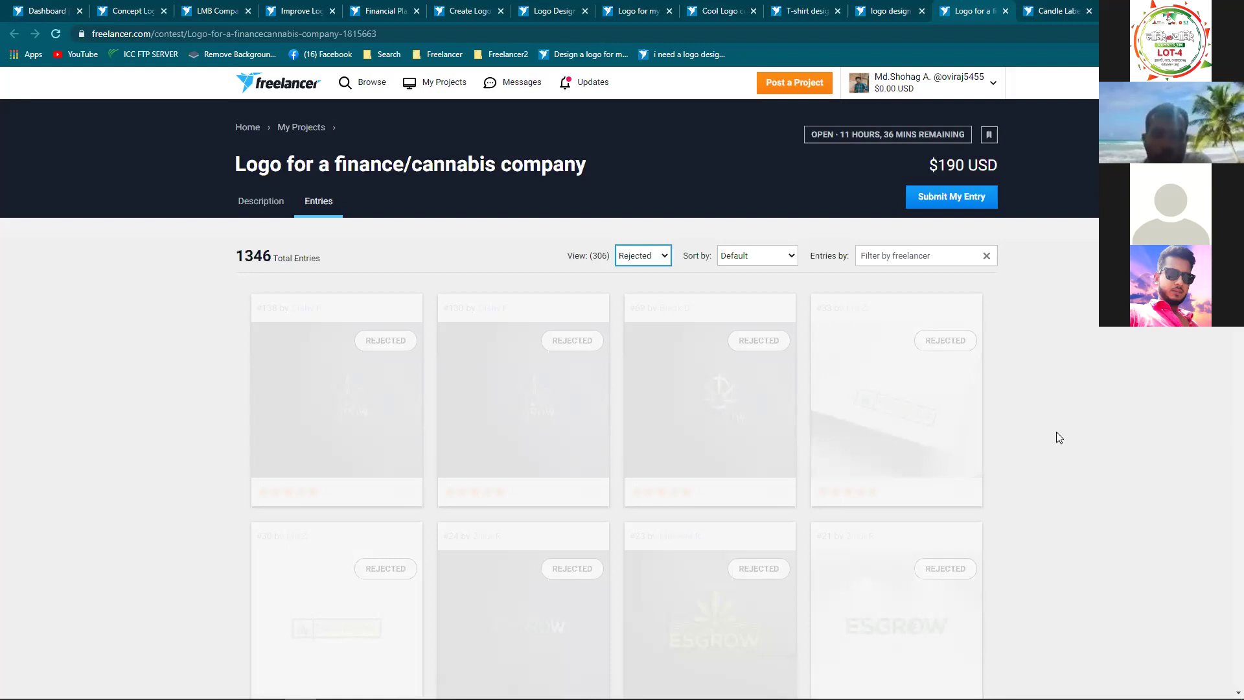
pyautogui.click(653, 258)
pyautogui.click(648, 272)
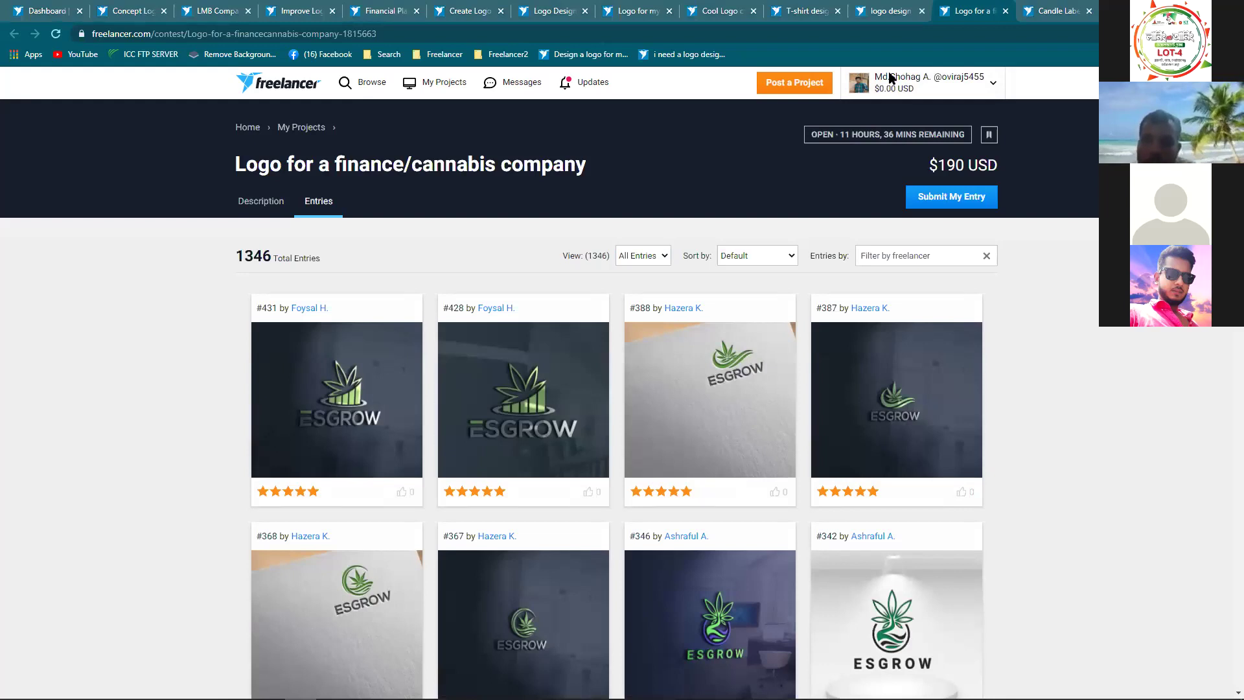
# Go to the Fresh Life Money logo design contest, check its description and entries, and filter the listing to My Entries
pyautogui.click(1033, 231)
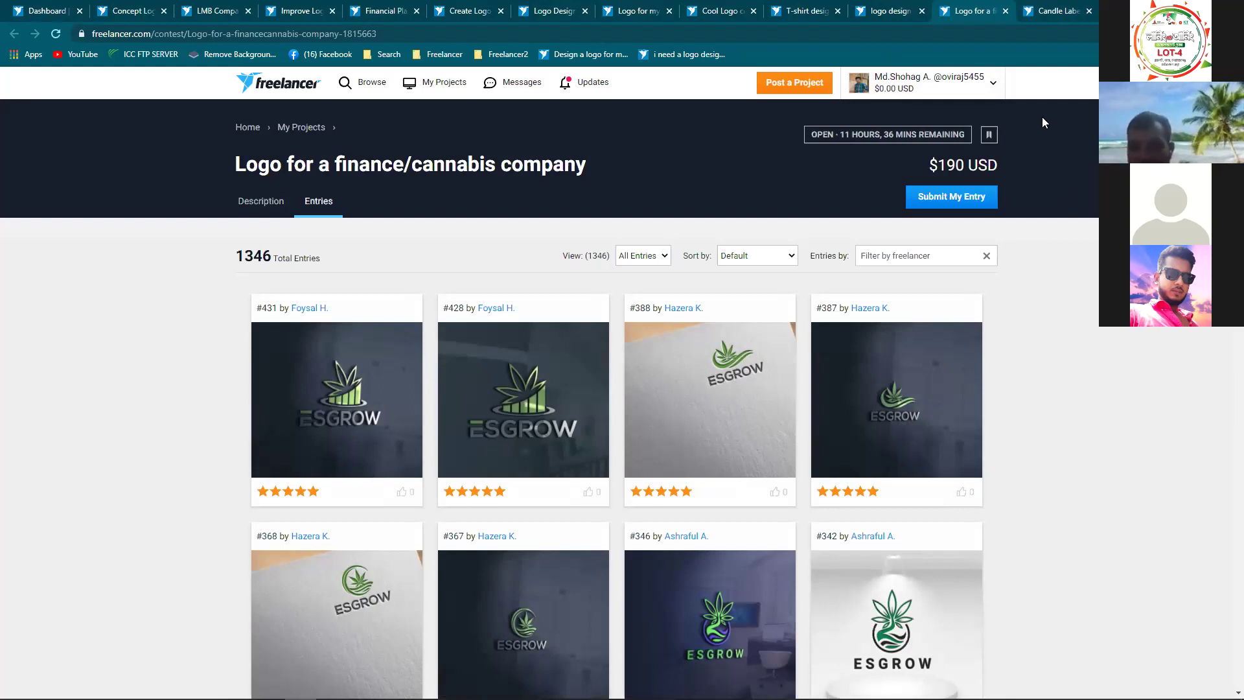
pyautogui.hotkey('ctrl', 'shift', 'Tab')
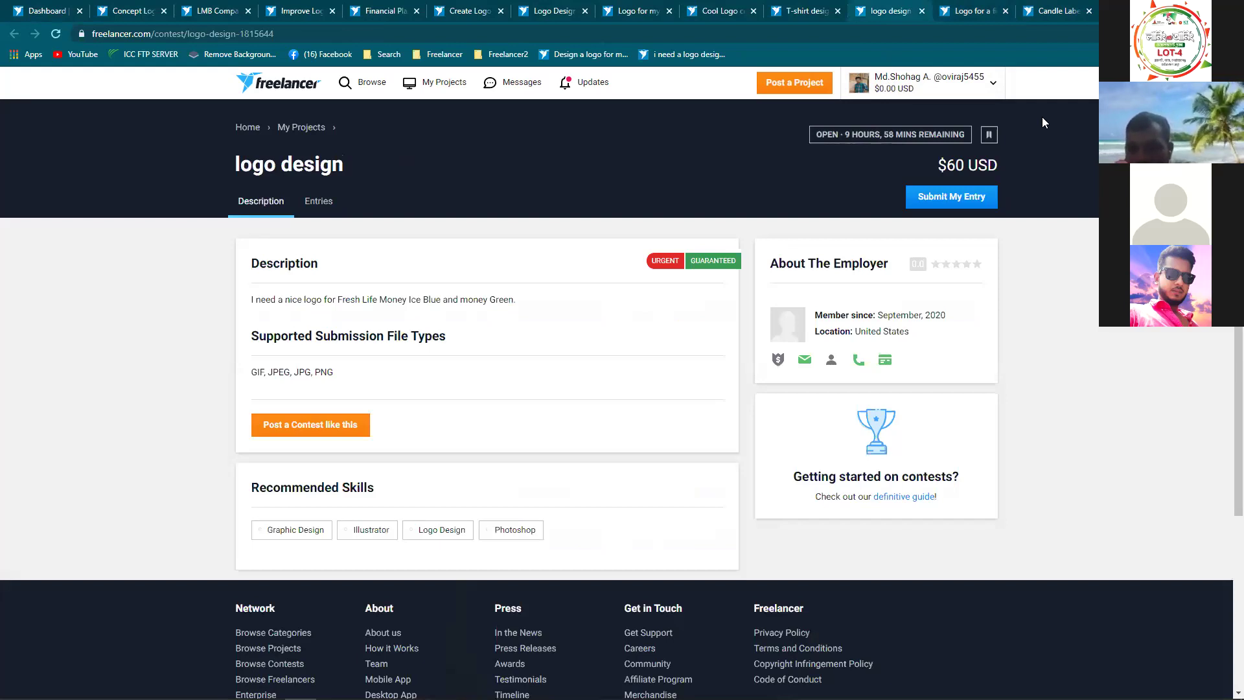
pyautogui.click(307, 195)
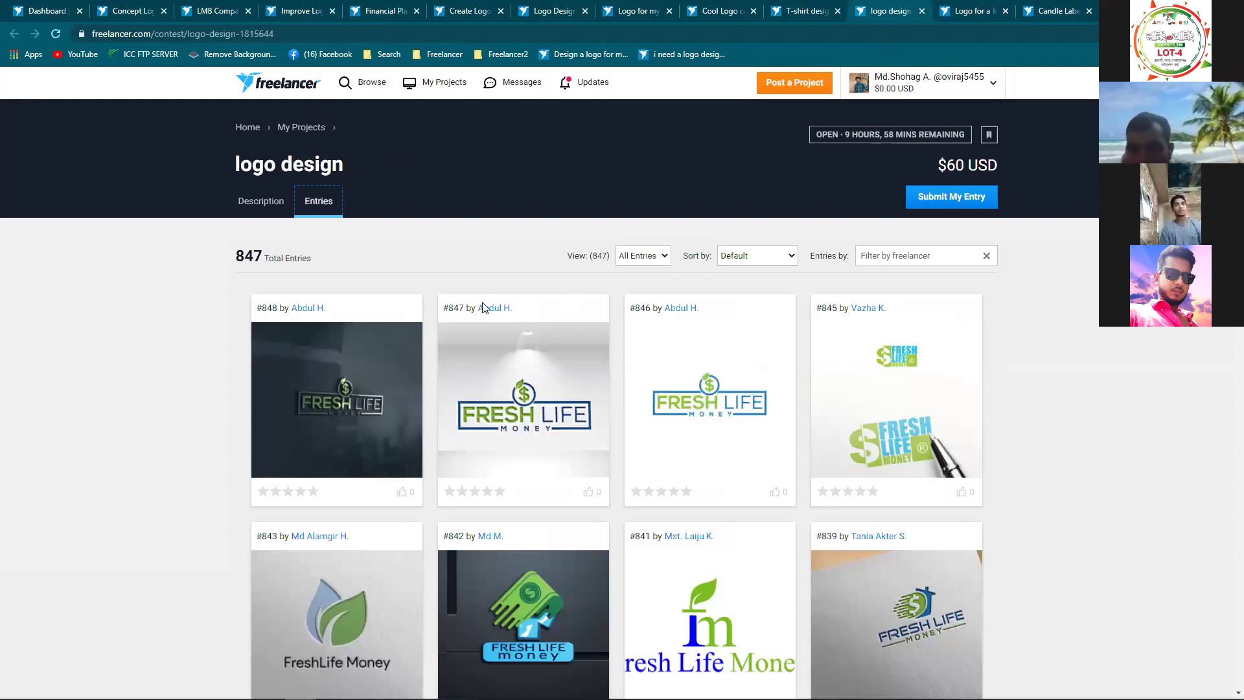
pyautogui.click(262, 202)
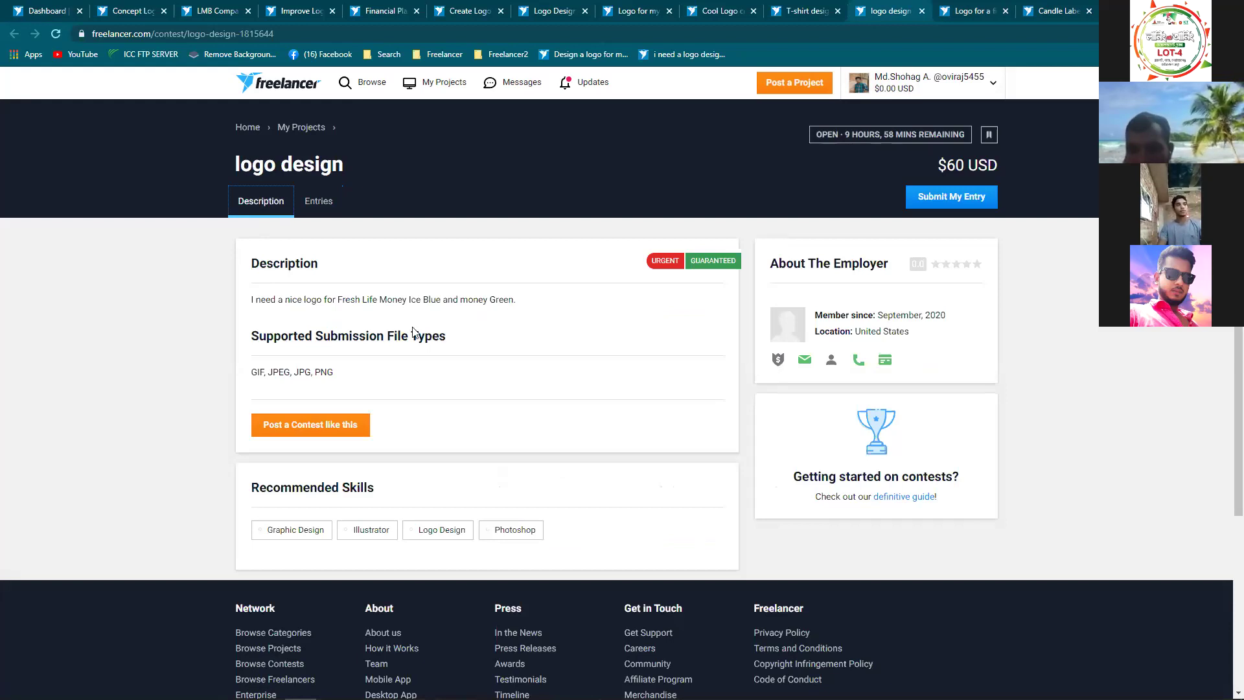
pyautogui.click(318, 202)
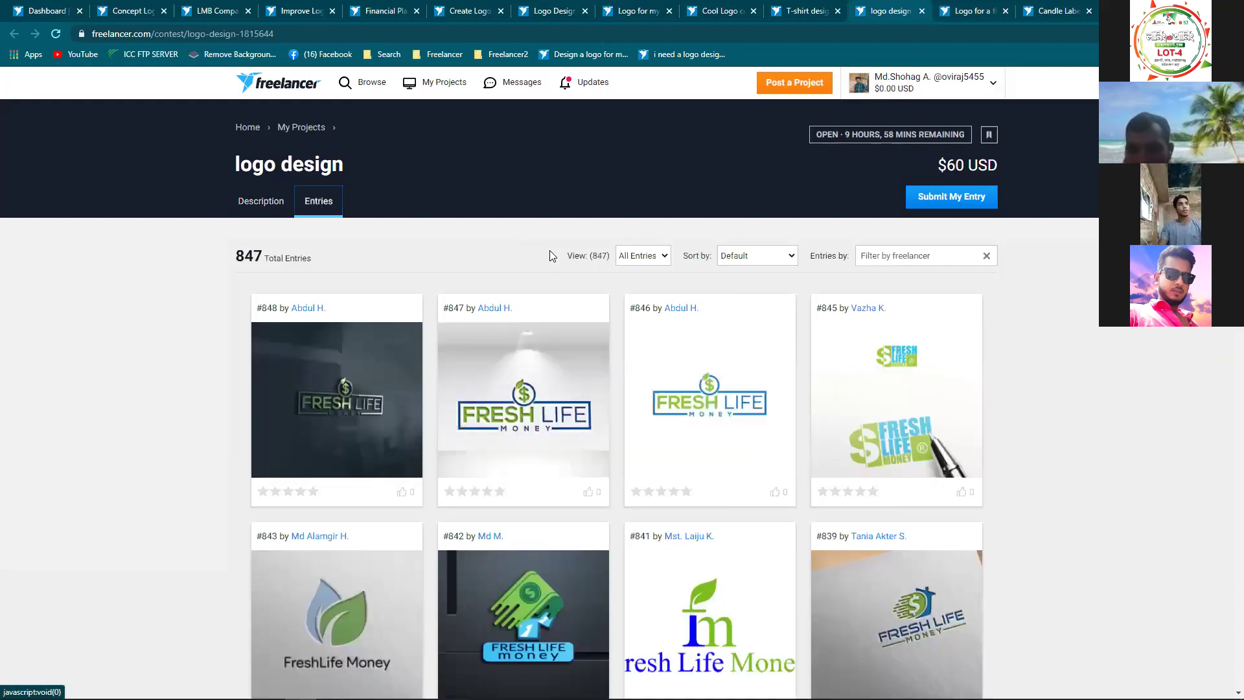
pyautogui.click(651, 255)
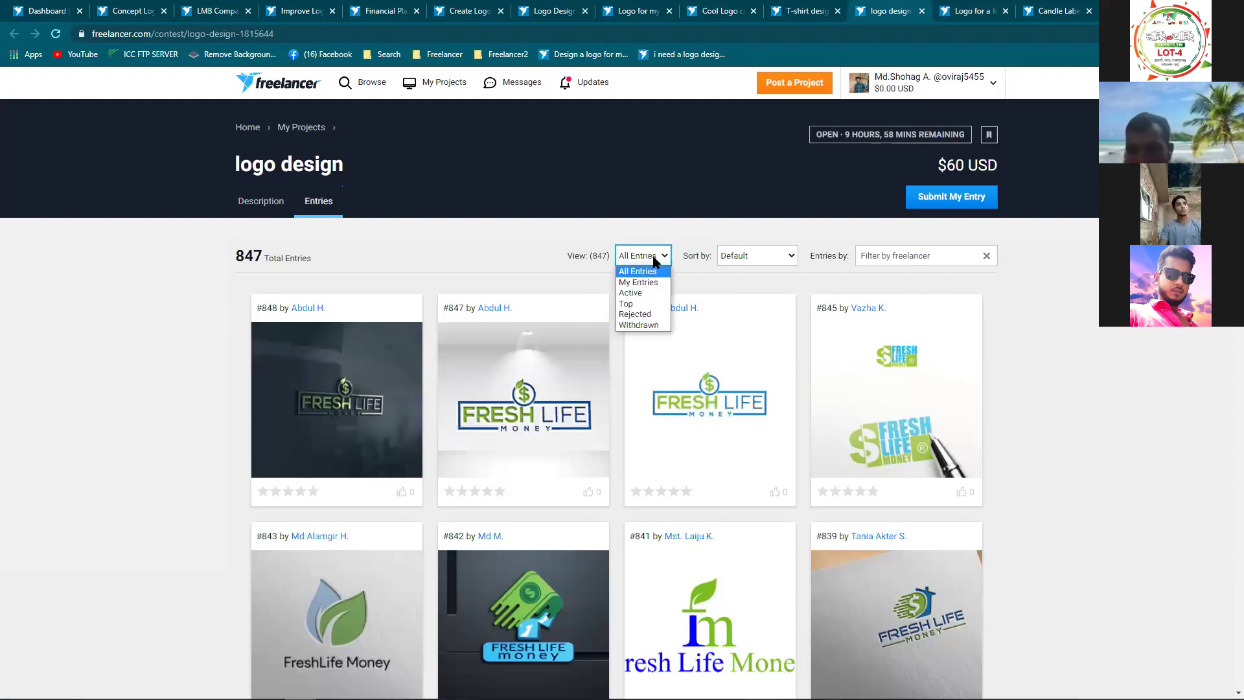
pyautogui.click(652, 283)
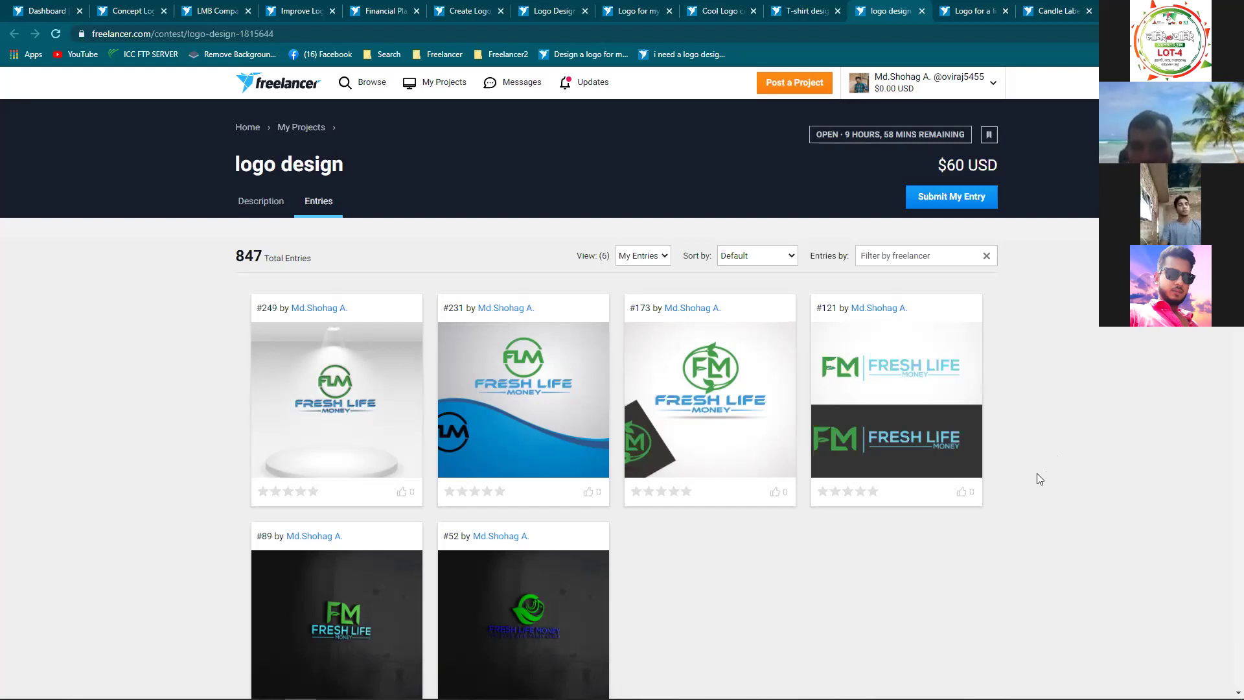
# View own Fresh Life Money logos, entries #173 and #249, in the detailed view and close each one
pyautogui.moveTo(642, 379)
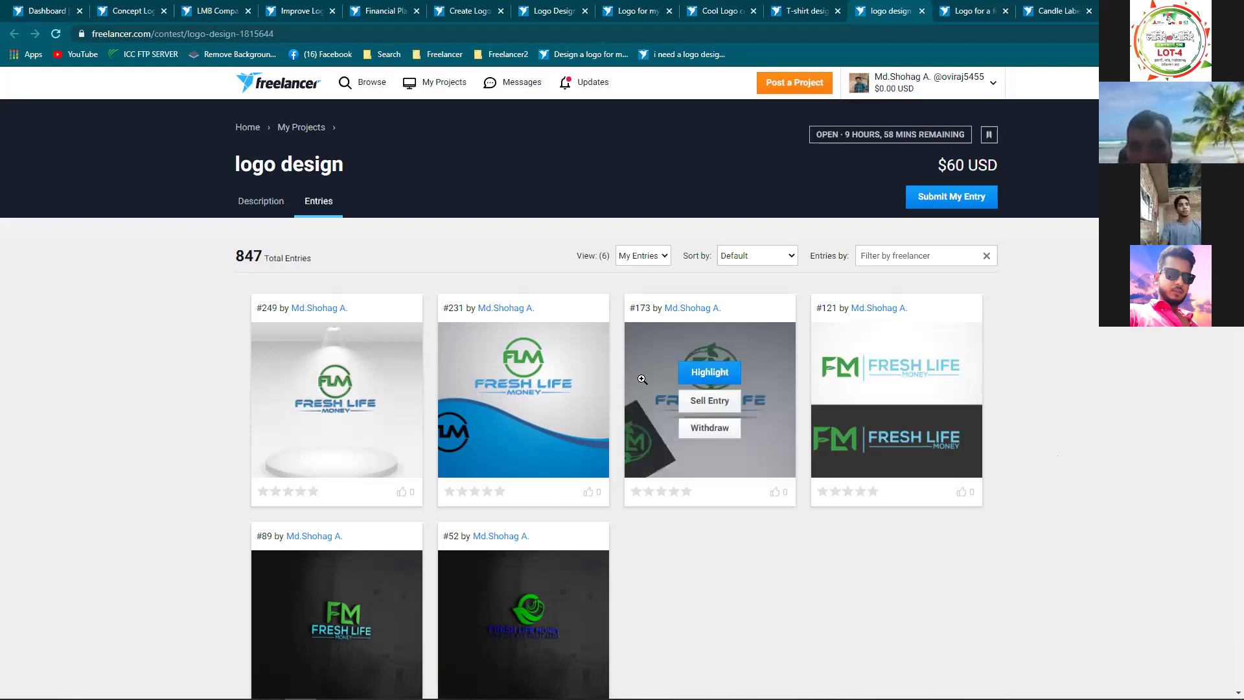
pyautogui.click(642, 379)
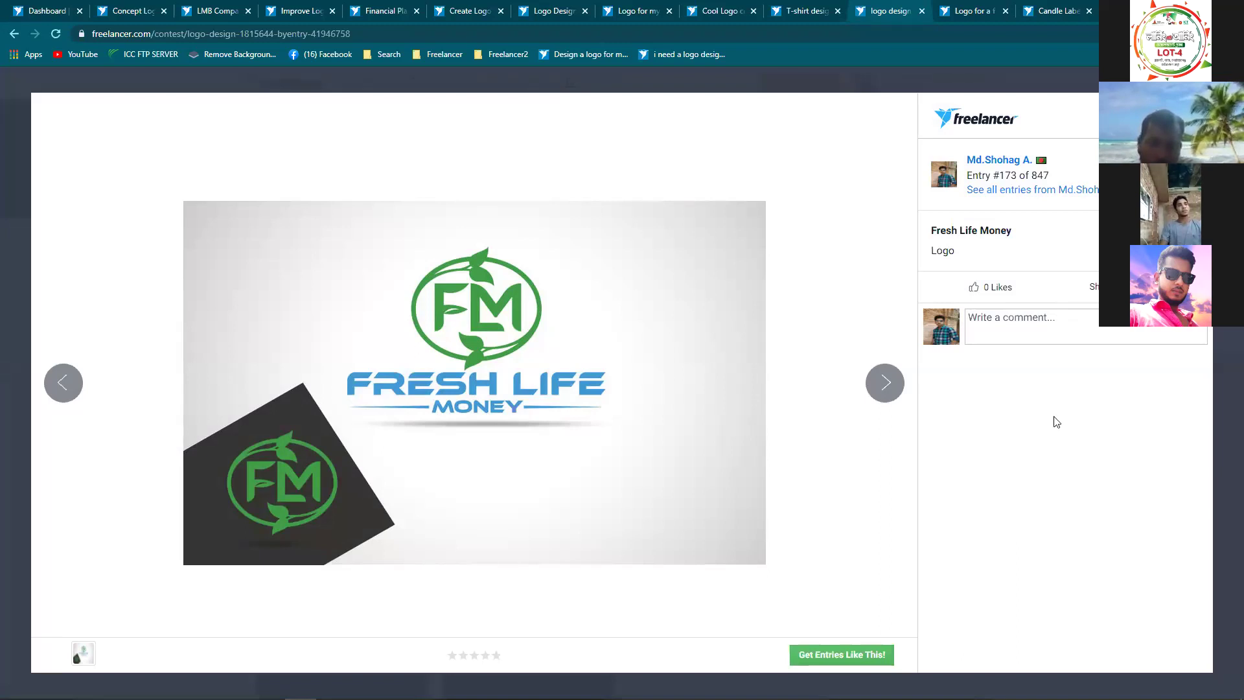
pyautogui.press('Escape')
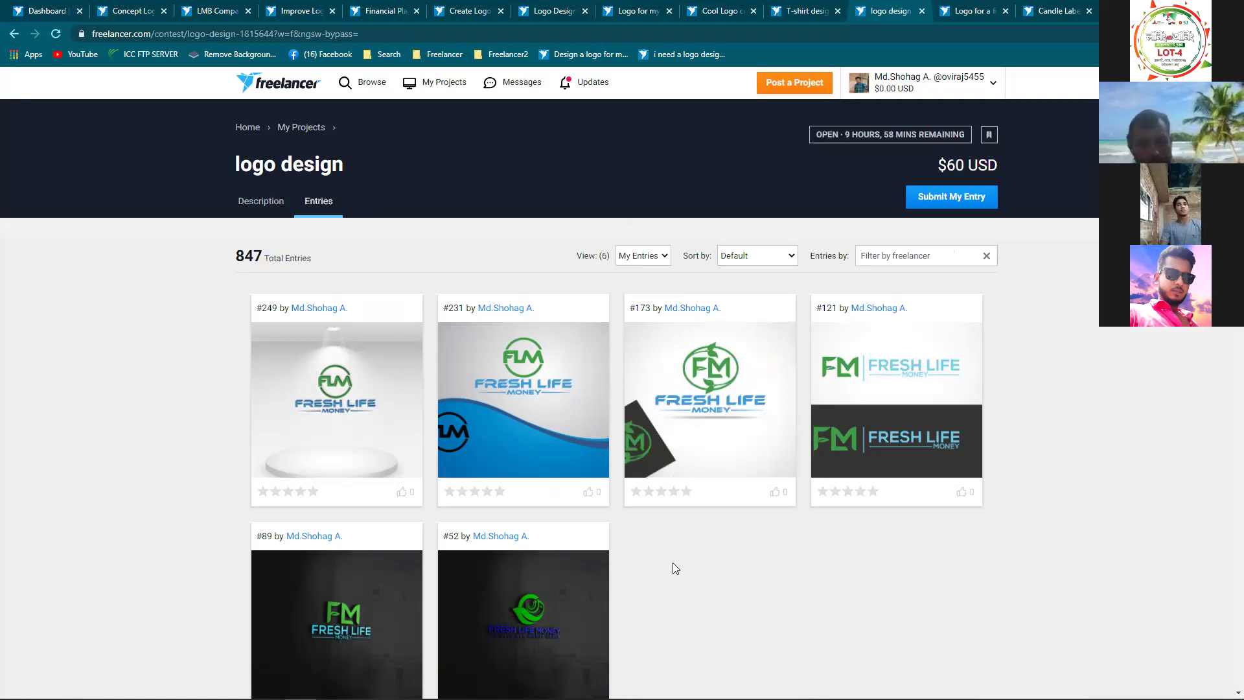
pyautogui.moveTo(343, 405)
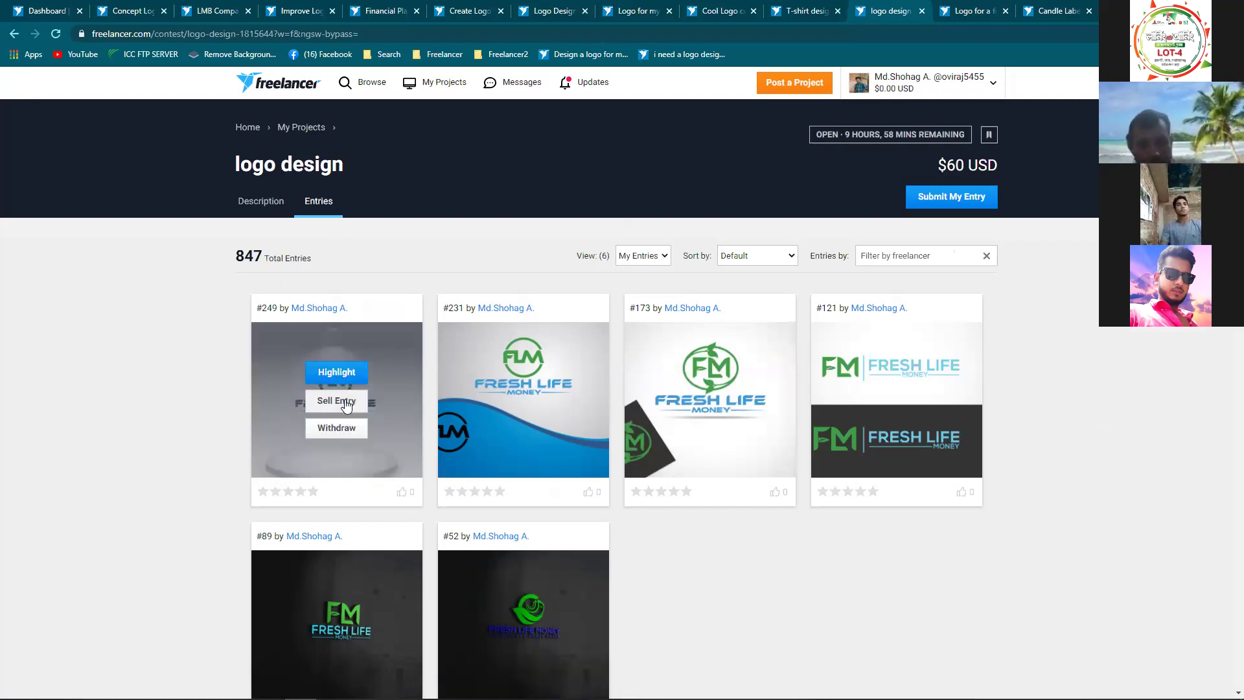
pyautogui.click(397, 447)
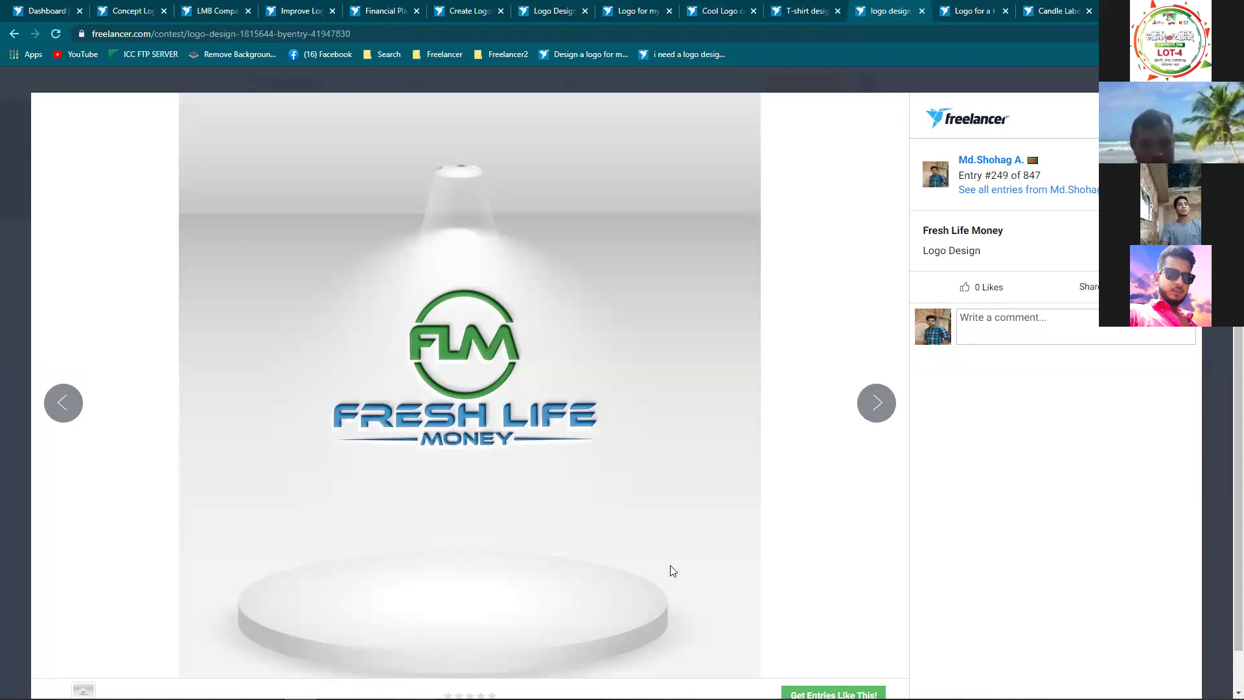
pyautogui.press('Escape')
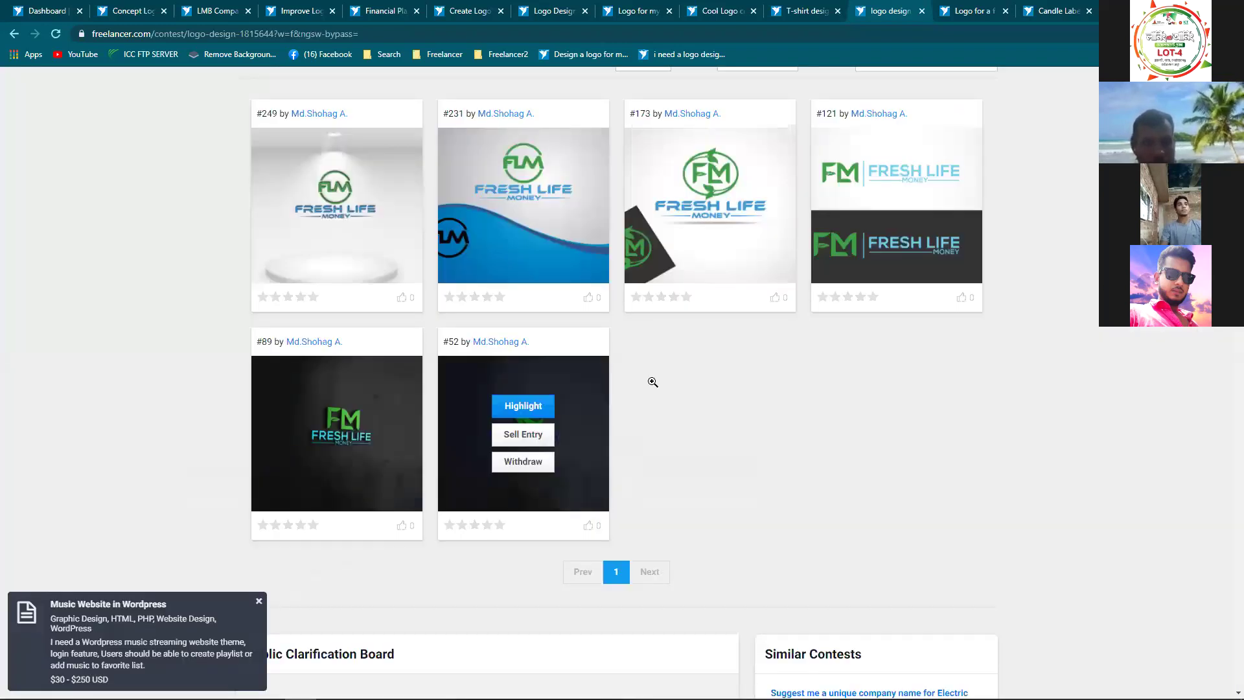
# Examine the icon, text and colours of the green and blue Fresh Life Money entry #52 in the detailed view, and close it
pyautogui.click(588, 419)
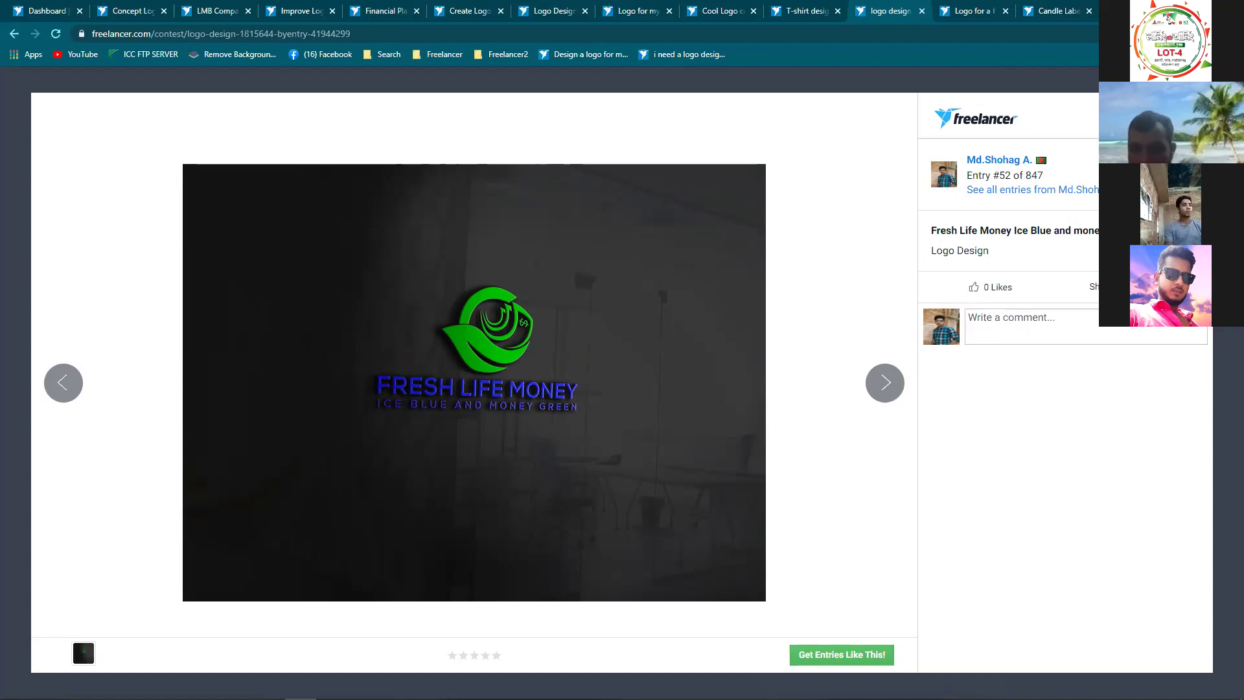
pyautogui.press('Escape')
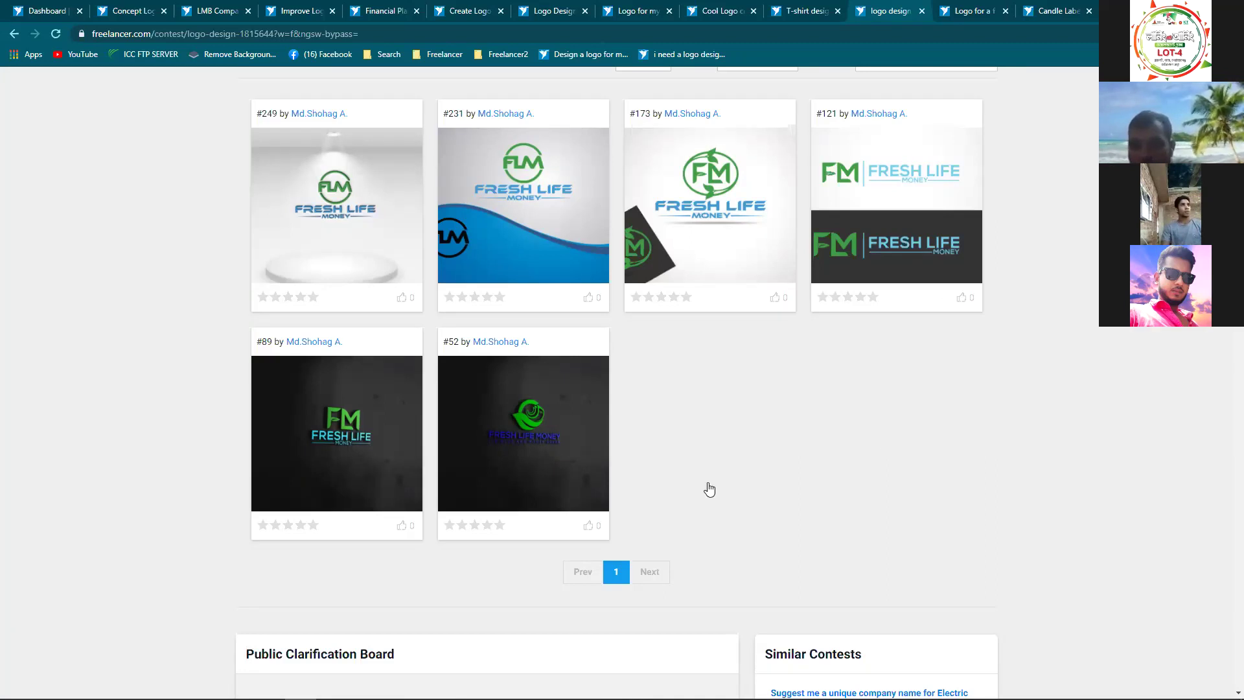
pyautogui.moveTo(564, 433)
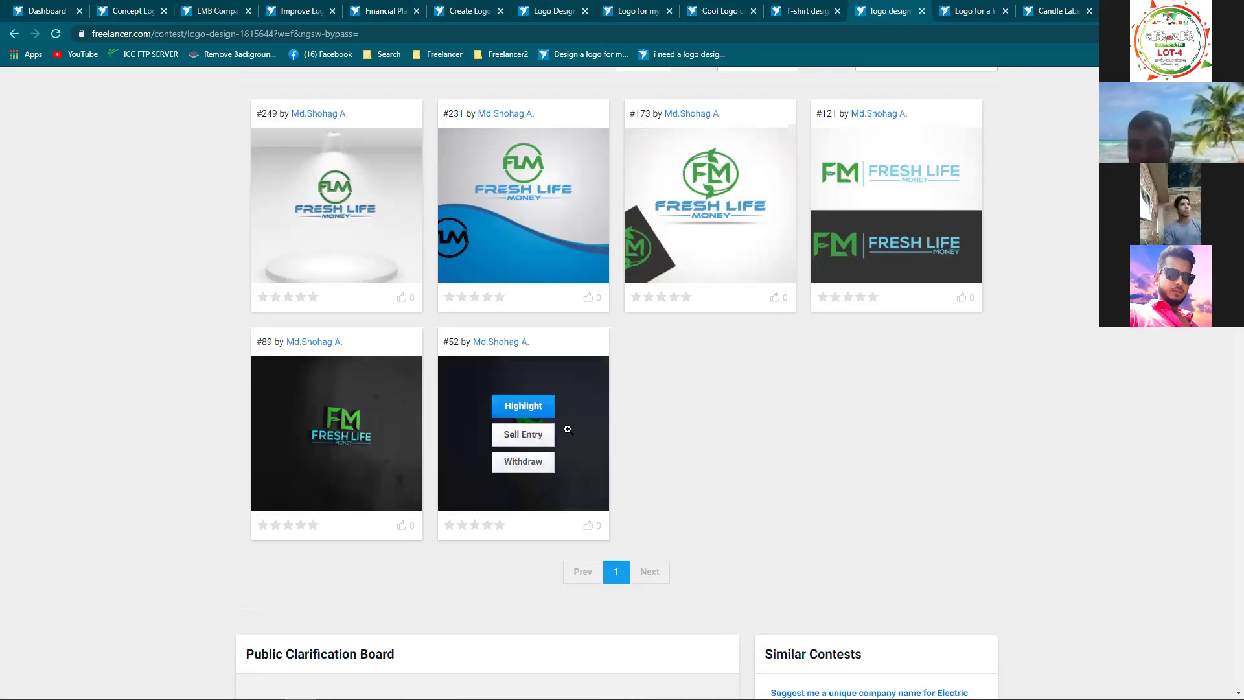
pyautogui.click(587, 421)
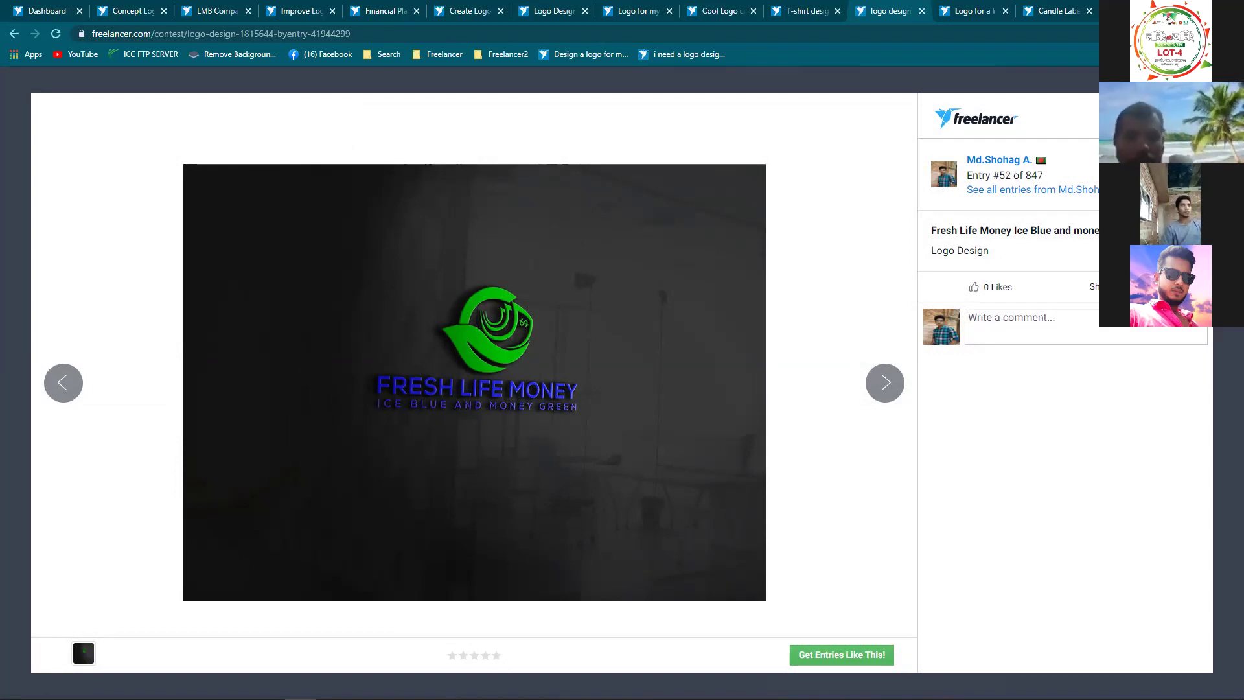
pyautogui.press('Escape')
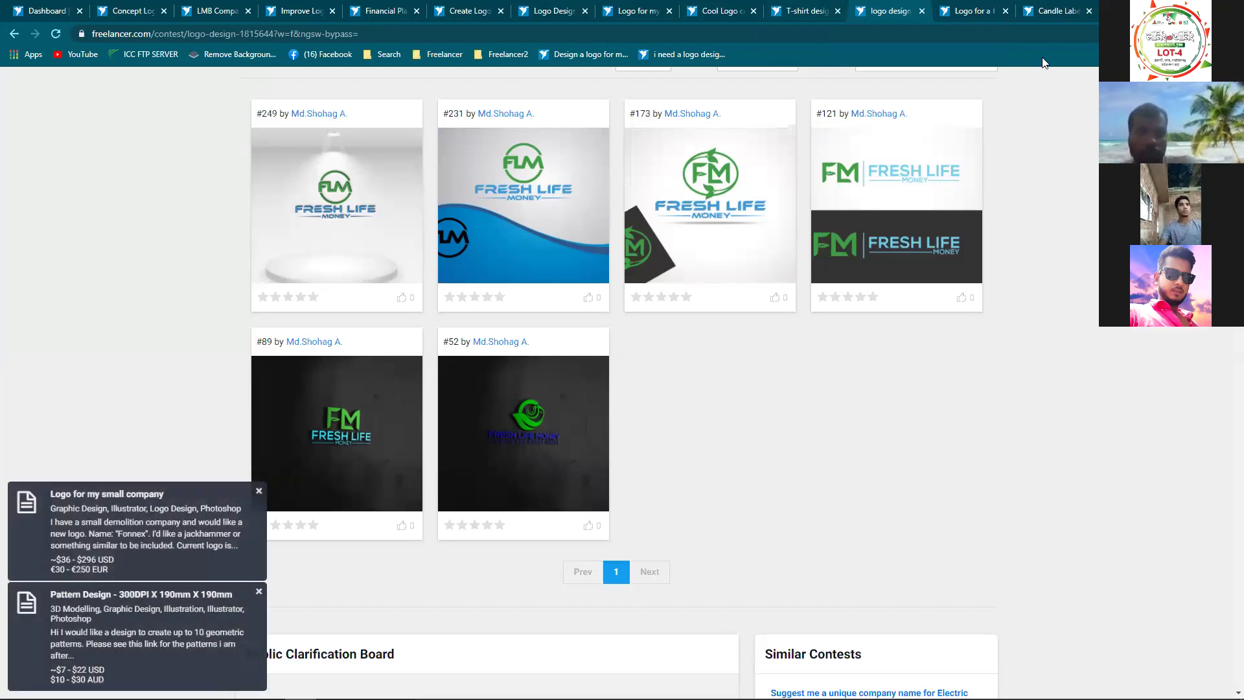
# Look over the dashboard's recent projects and news feed, and open the rated contest "Need a logo more professional and modern"
pyautogui.moveTo(882, 241)
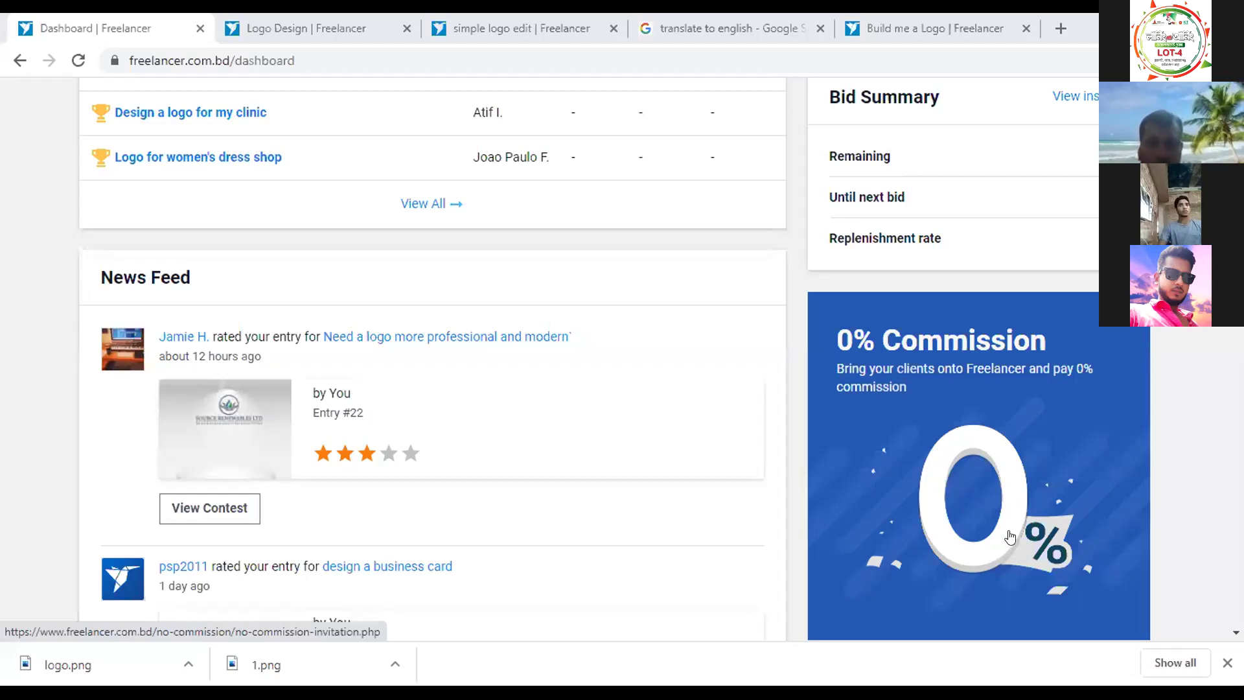
pyautogui.scroll(8, 1010, 536)
pyautogui.scroll(1, 1027, 531)
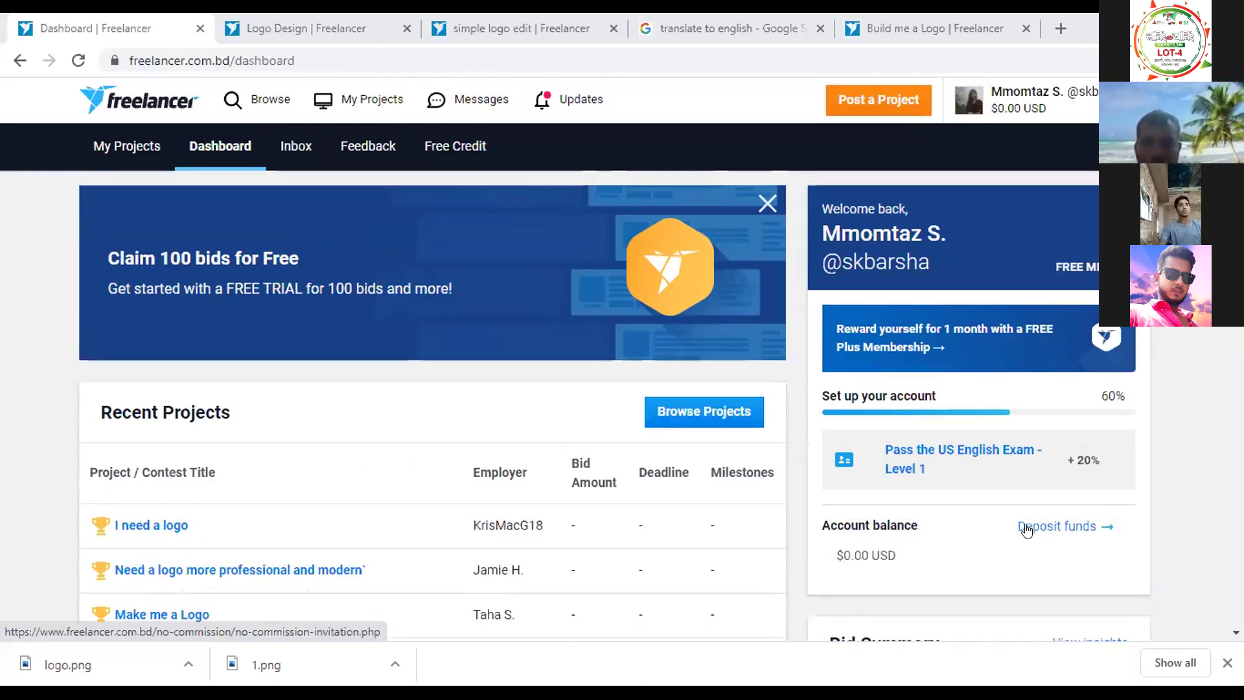
pyautogui.scroll(-1, 1027, 529)
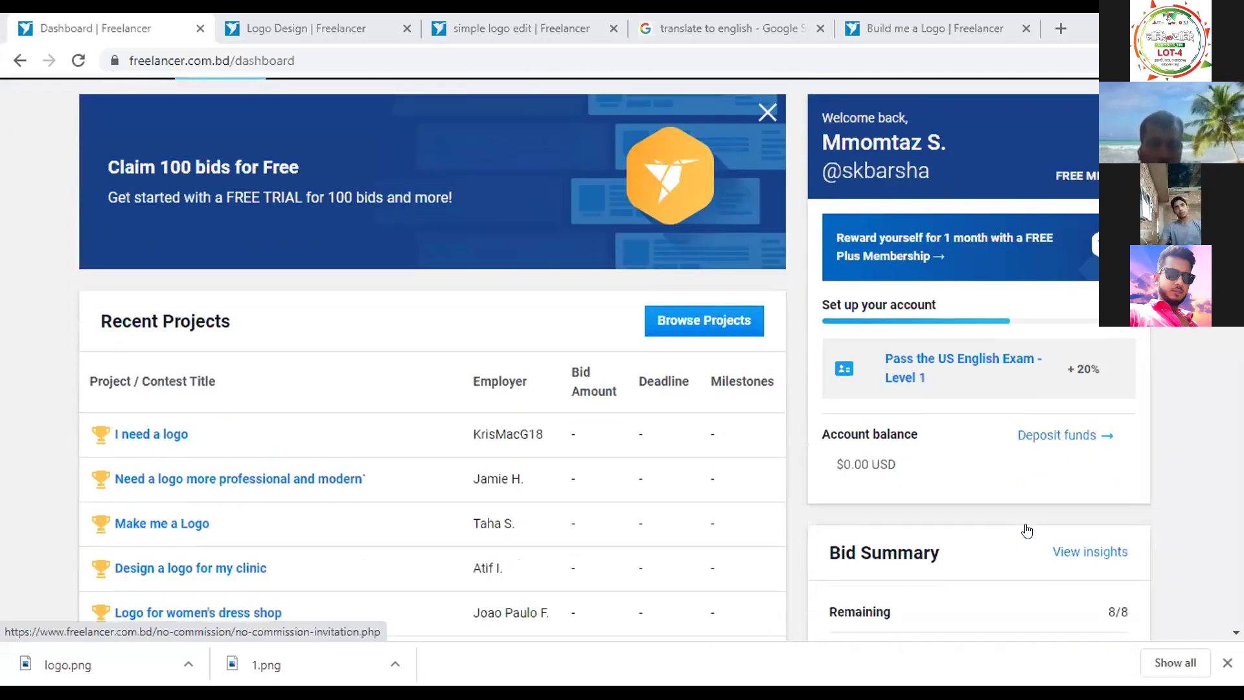
pyautogui.scroll(-5, 1025, 530)
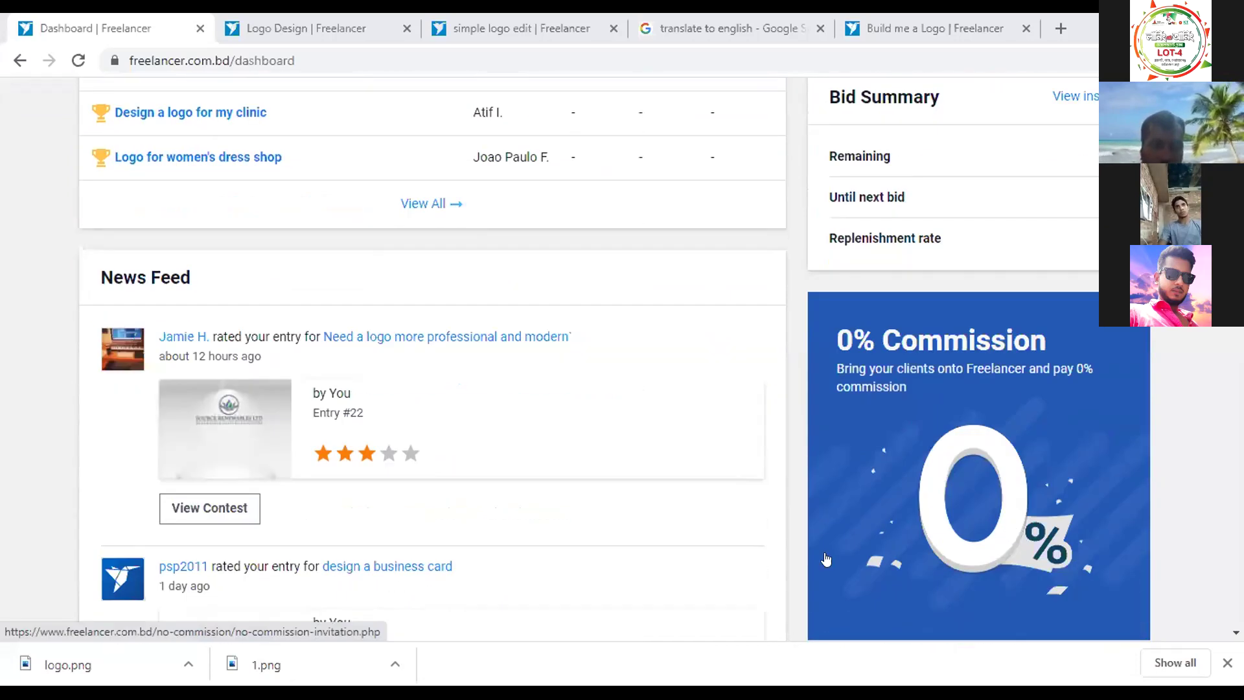
pyautogui.click(445, 337)
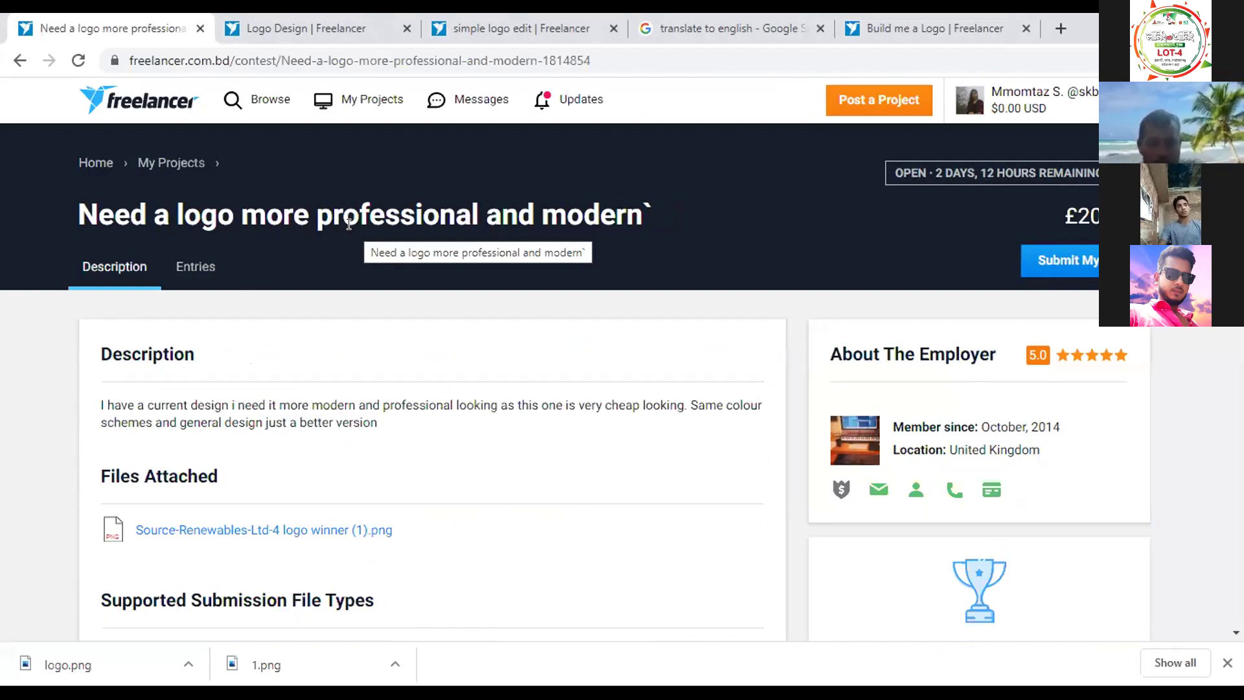
# View the contest's entries and compare the rated Source Renewables Ltd logos with the unrated ones
pyautogui.click(194, 267)
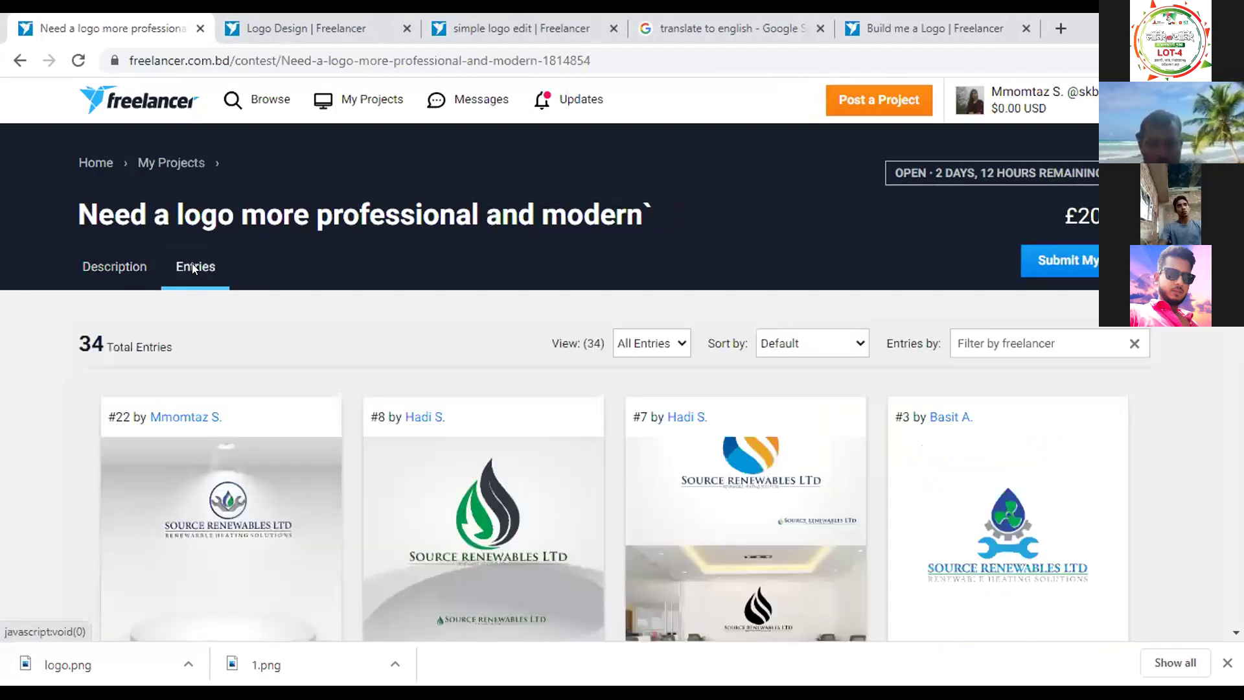
pyautogui.scroll(-1, 653, 413)
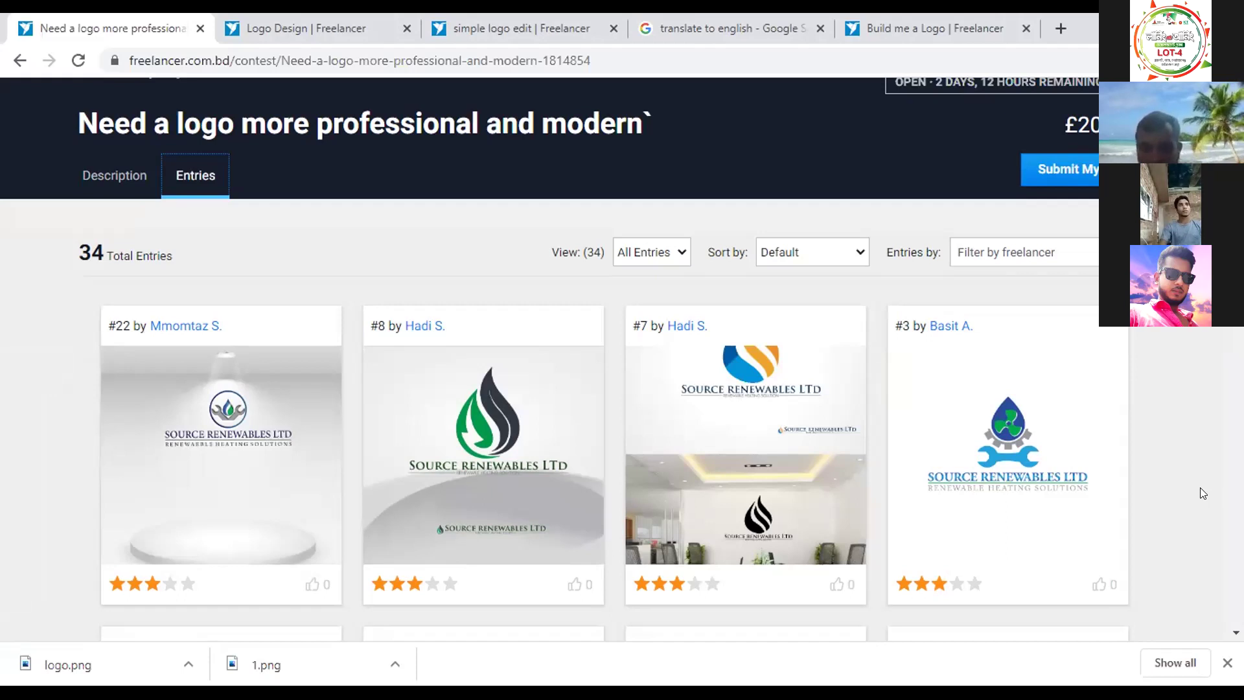
pyautogui.scroll(-4, 551, 356)
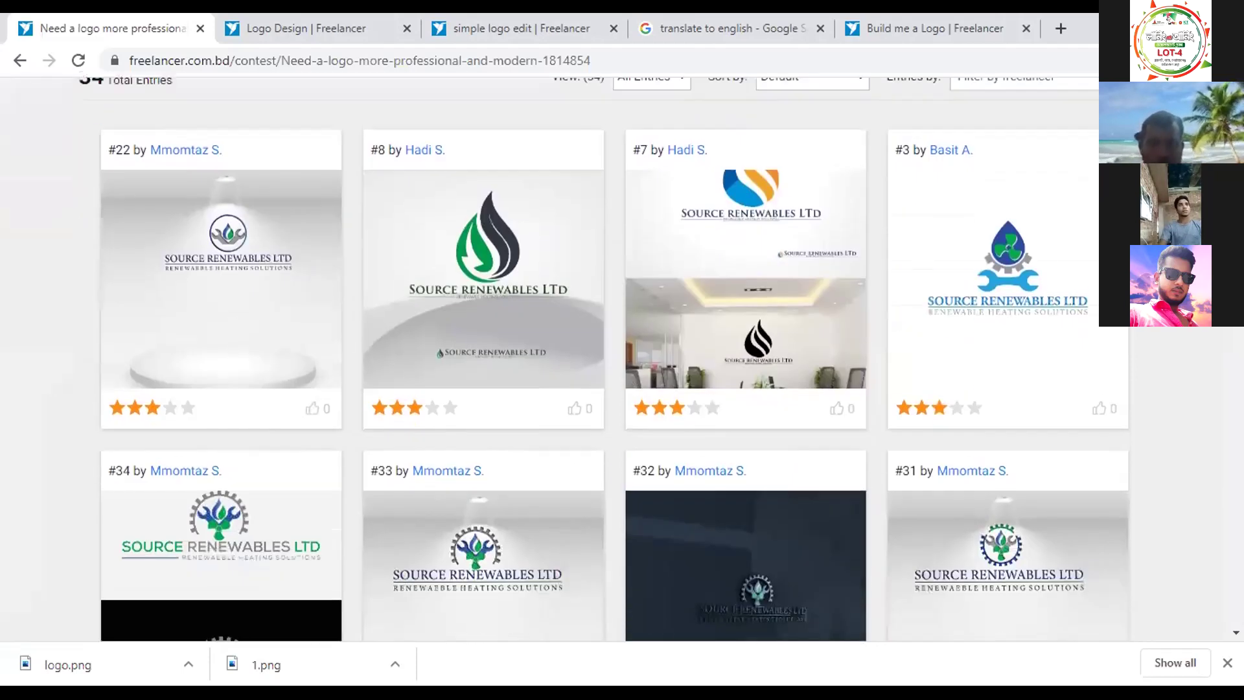
pyautogui.scroll(-3, 614, 357)
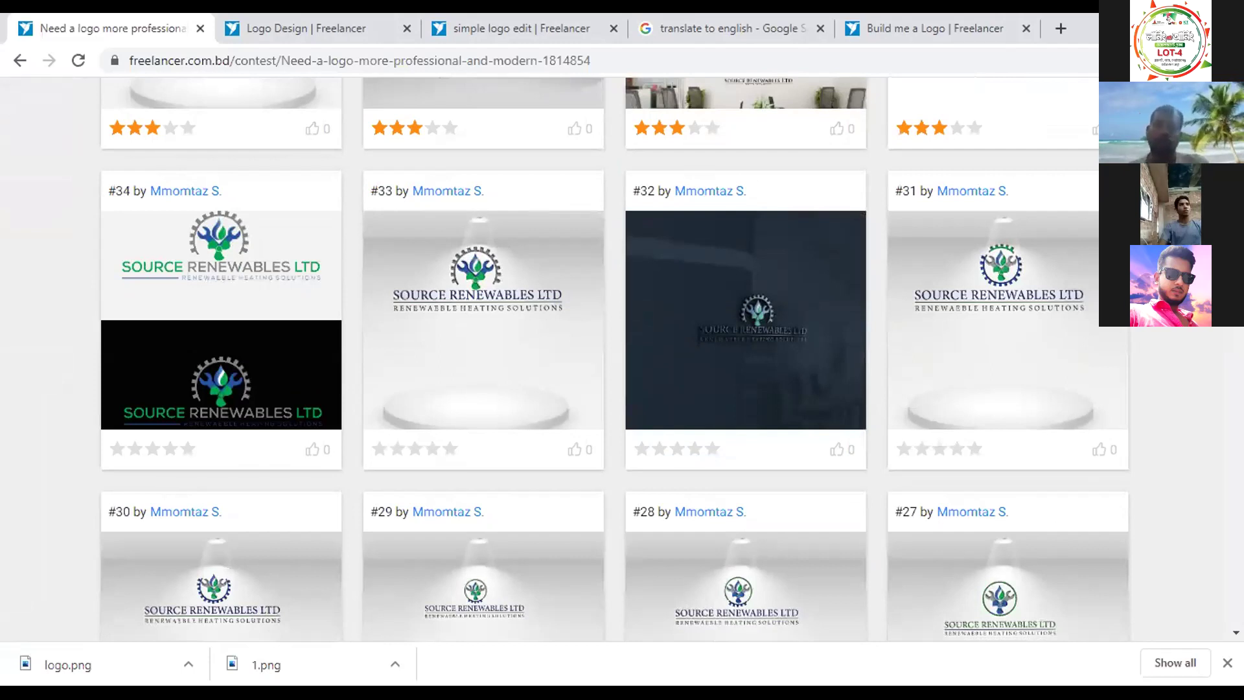
pyautogui.scroll(5, 1226, 488)
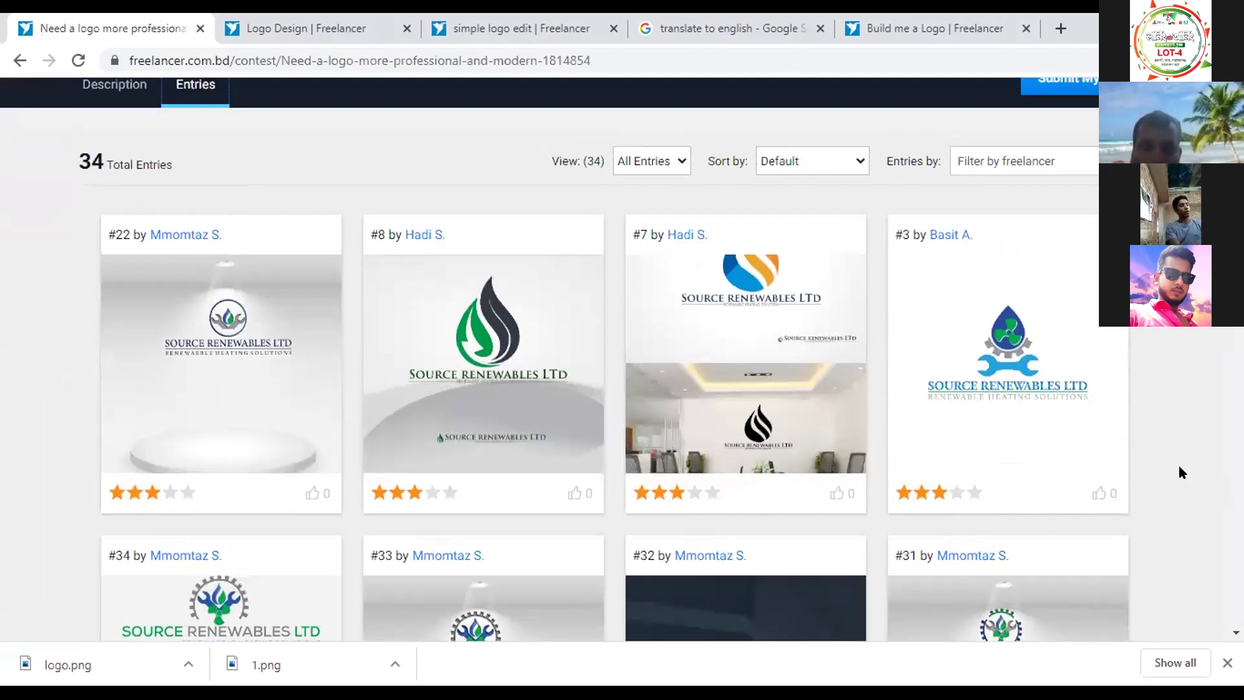
# Filter the listing to My Entries, examine the rated entry #22 and its comment in the detailed view, and close it
pyautogui.click(677, 161)
pyautogui.click(659, 195)
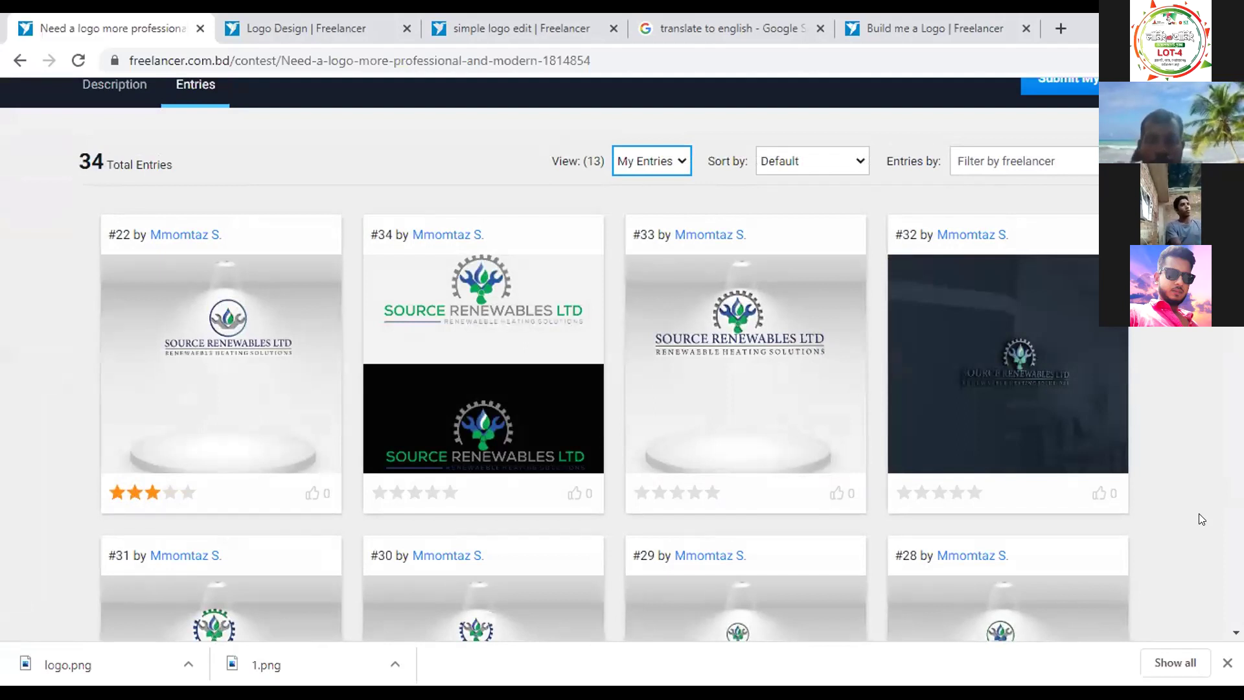
pyautogui.moveTo(239, 418)
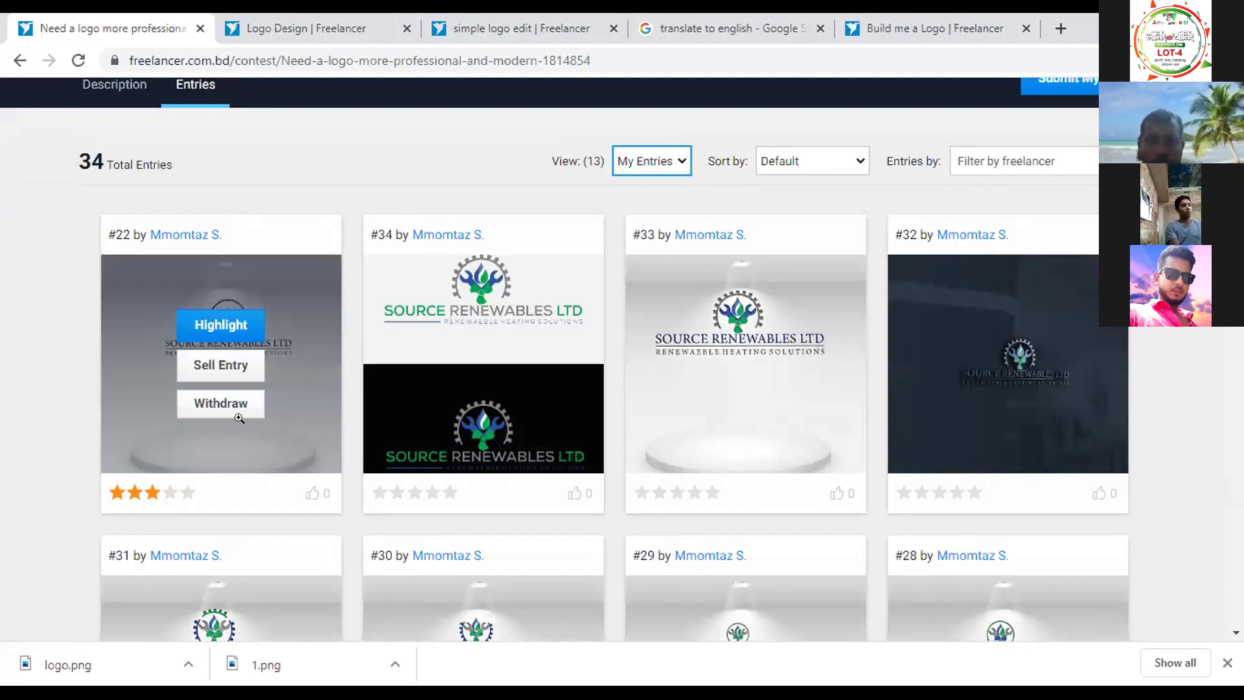
pyautogui.click(305, 353)
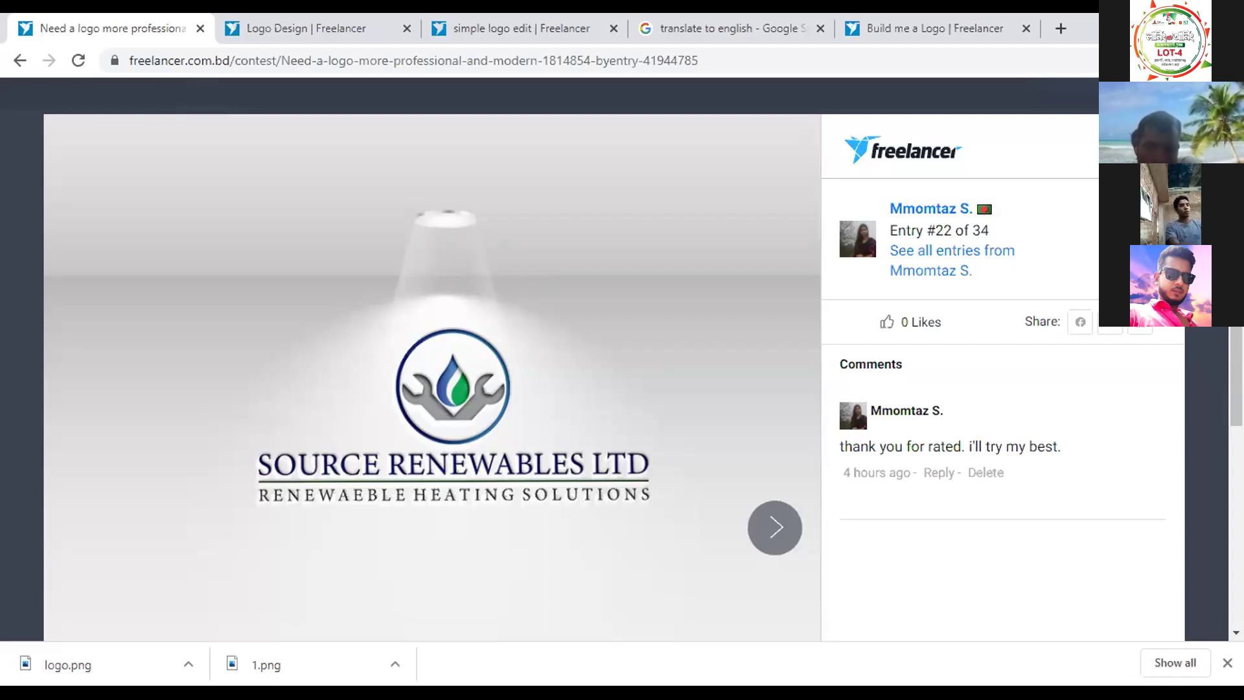
pyautogui.press('Escape')
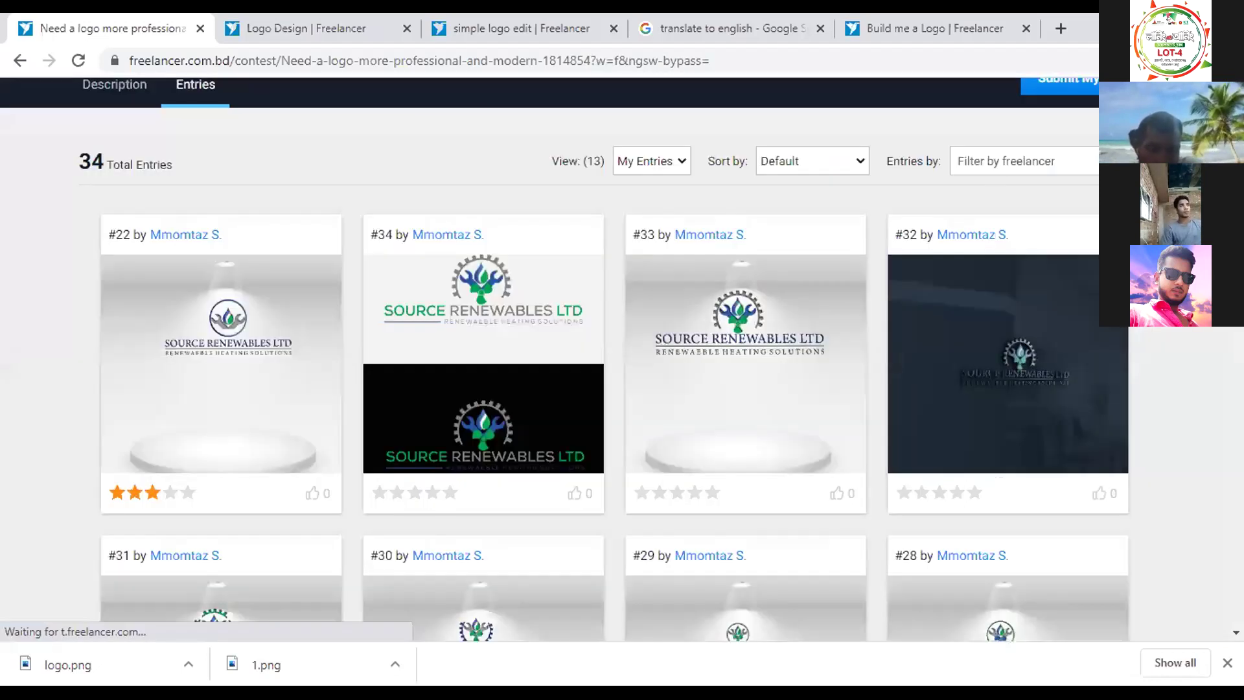
# Set the listing back to All Entries and open the reference file "Source-Renewables-Ltd-4 logo winner (1).png" attached to the contest description
pyautogui.click(661, 167)
pyautogui.click(658, 183)
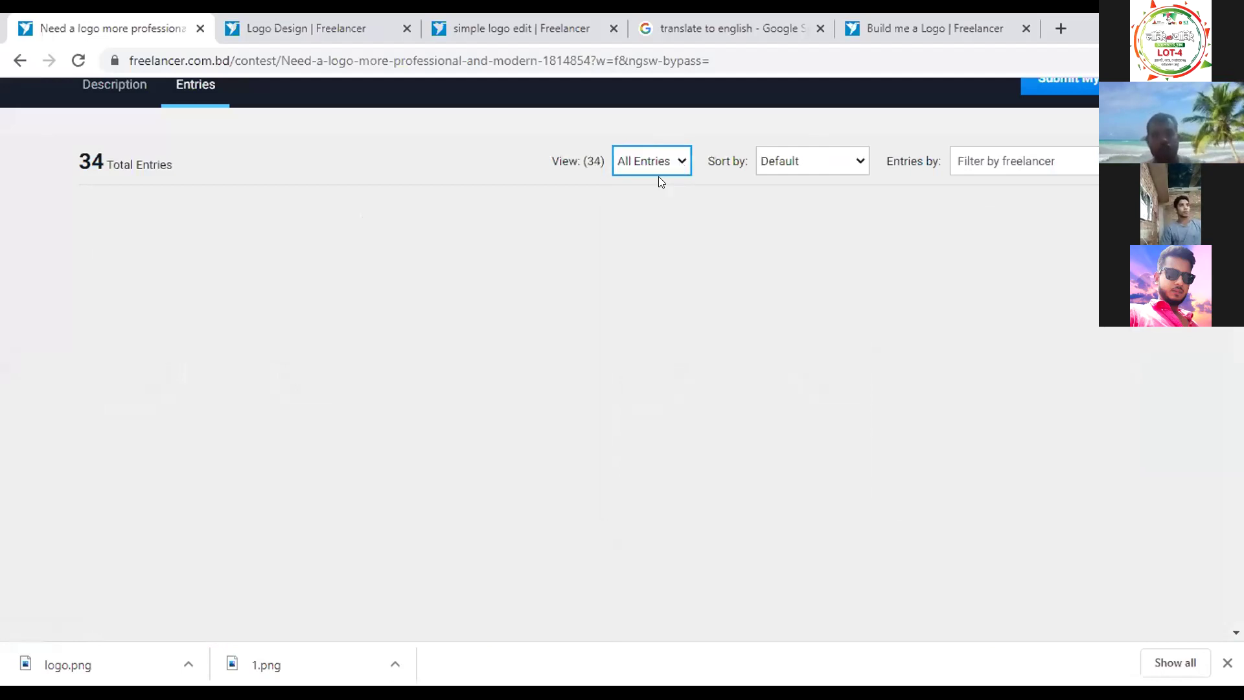
pyautogui.click(102, 98)
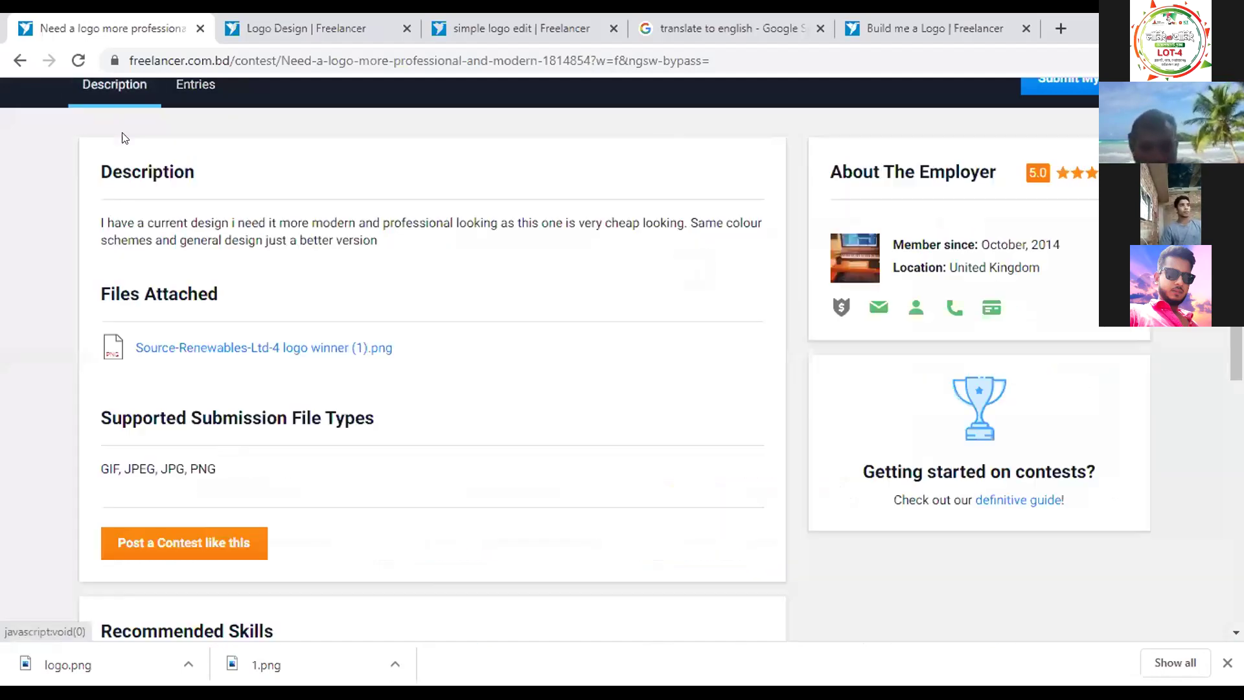
pyautogui.click(220, 355)
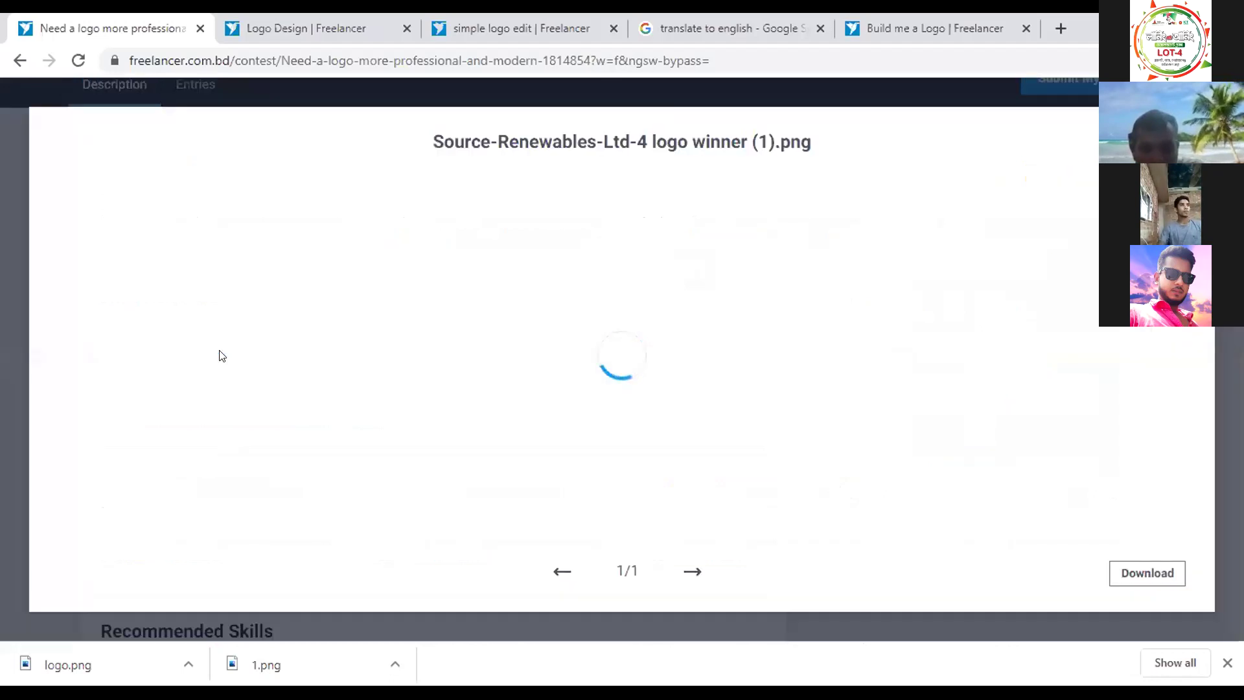
# Examine the Source Renewables Ltd reference logo from its icon to its tagline, and close the preview
pyautogui.scroll(-4, 732, 417)
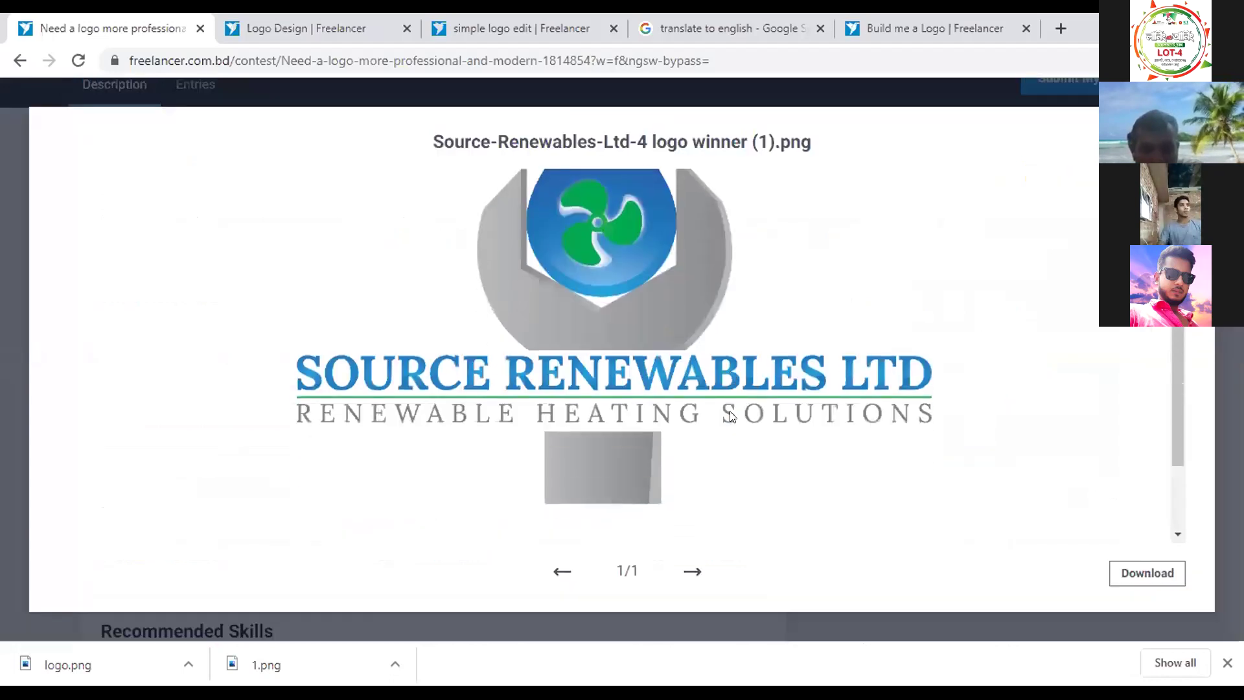
pyautogui.scroll(2, 730, 417)
pyautogui.scroll(-2, 1074, 464)
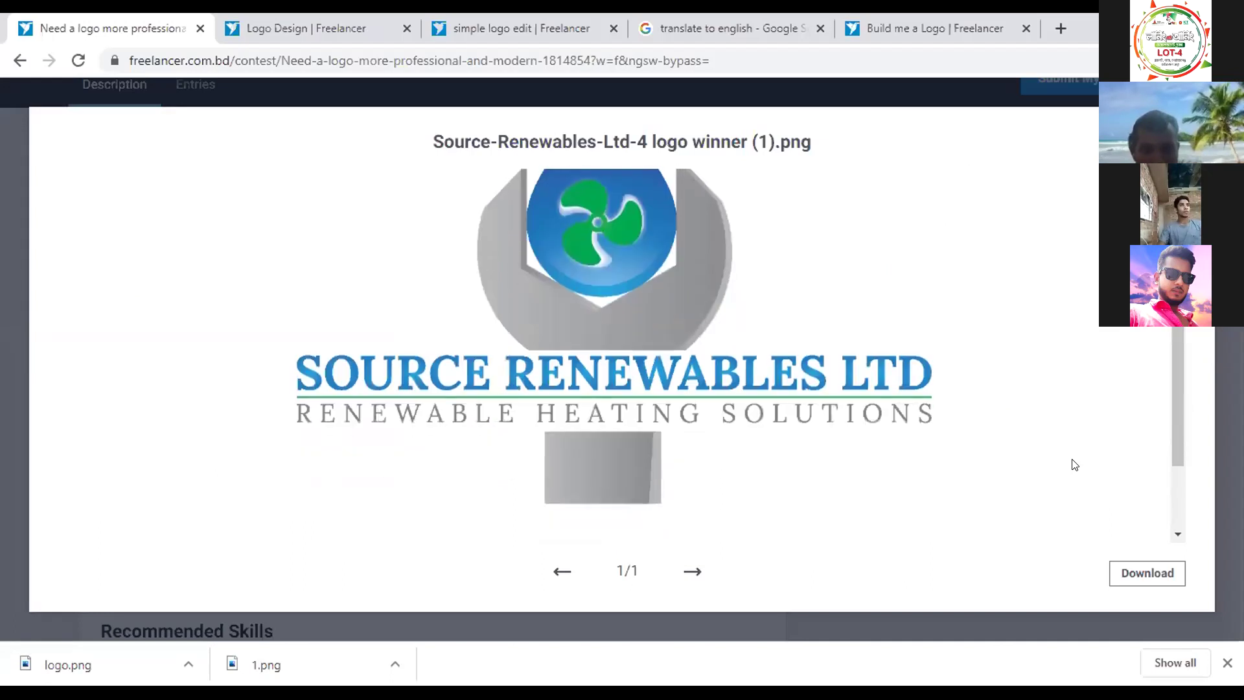
pyautogui.scroll(2, 1074, 464)
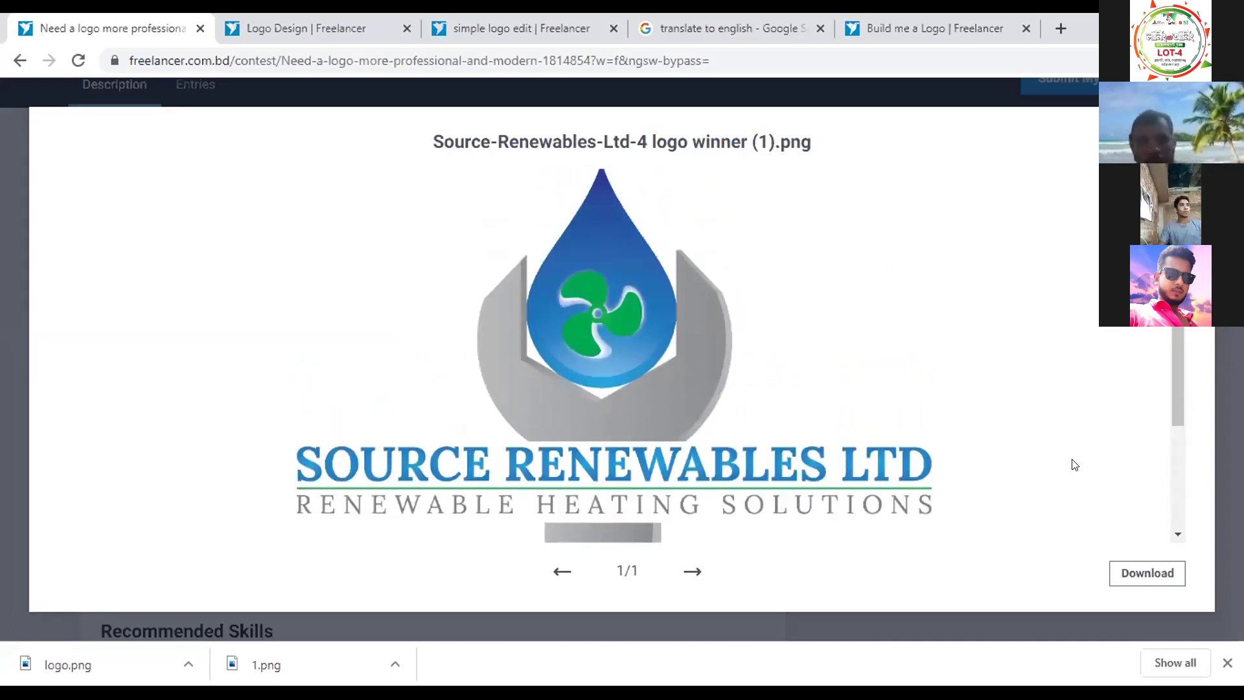
pyautogui.scroll(4, 1074, 465)
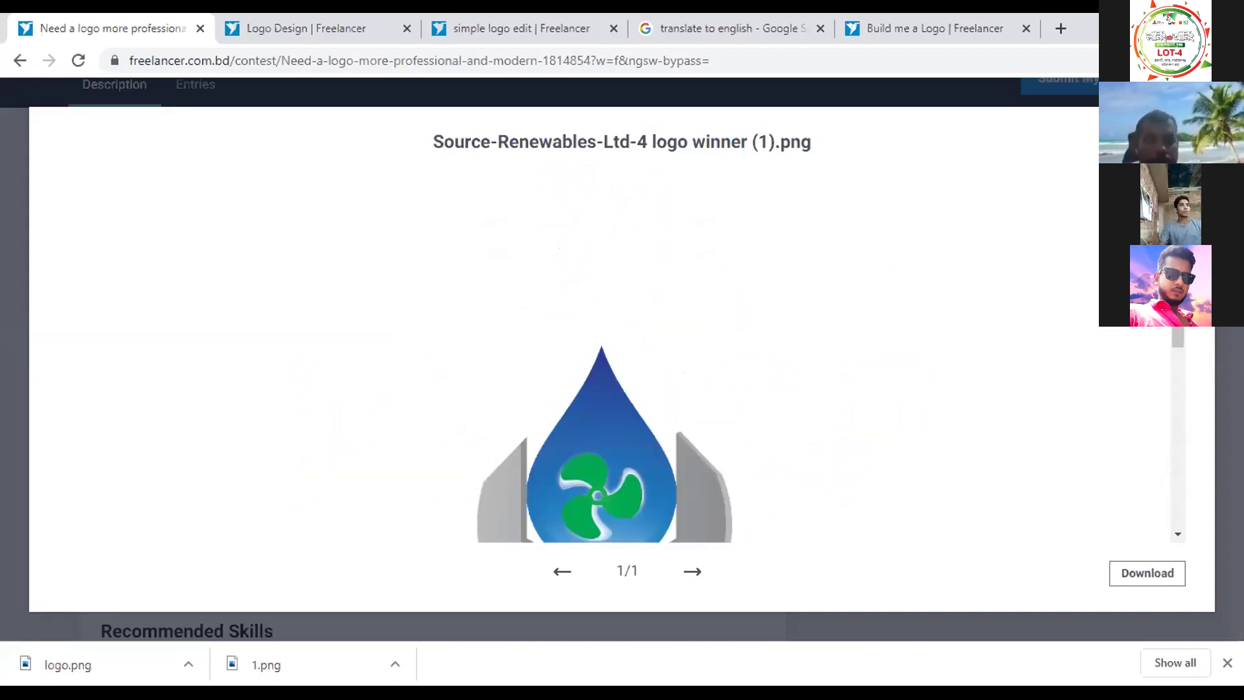
pyautogui.scroll(-4, 1039, 370)
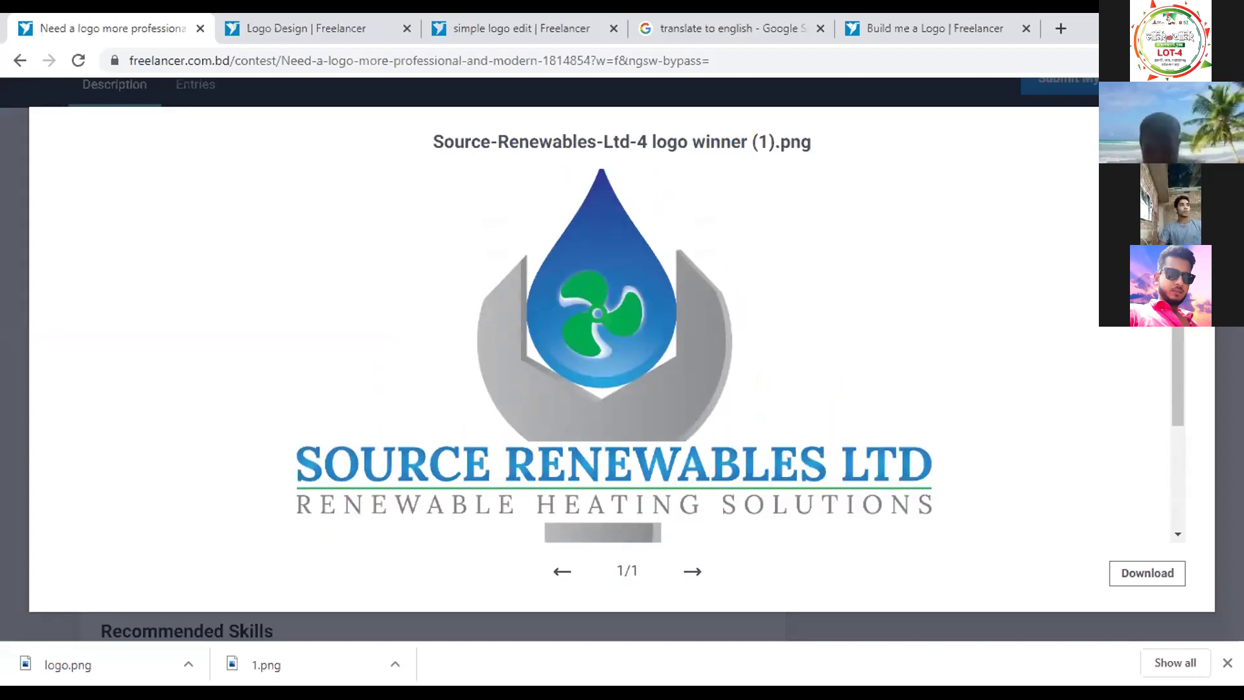
pyautogui.press('Escape')
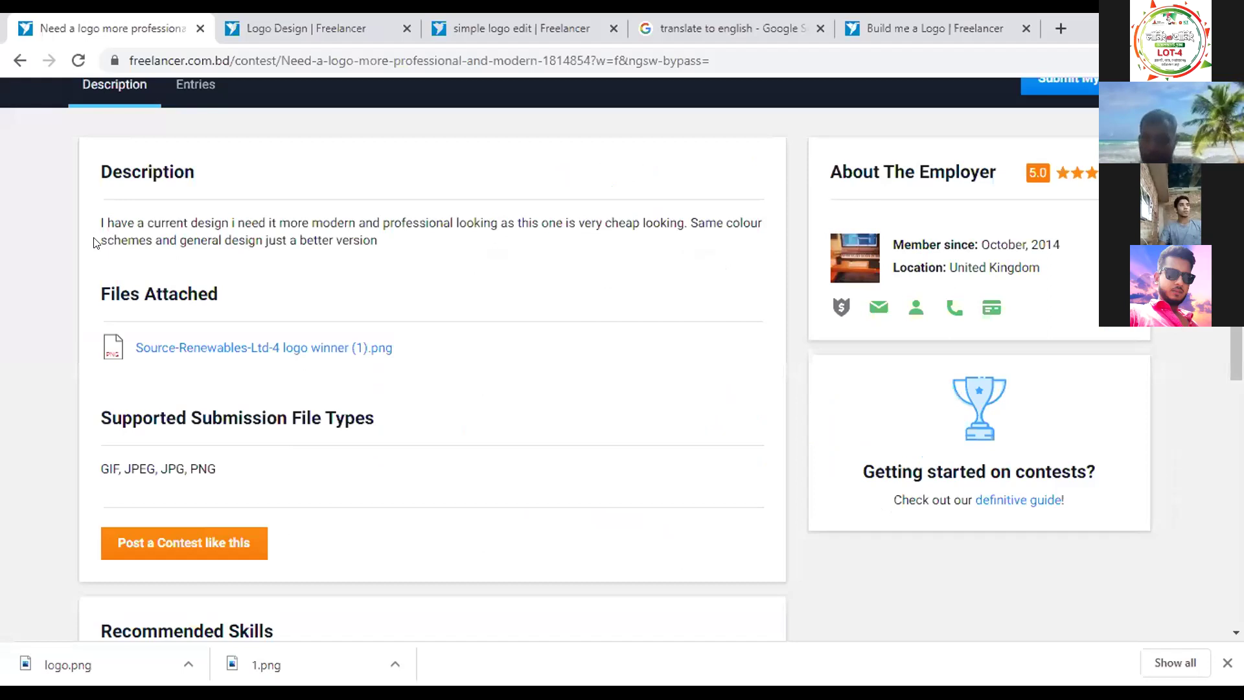
# Compare the contest's written brief with its full listing of entries
pyautogui.scroll(3, 123, 237)
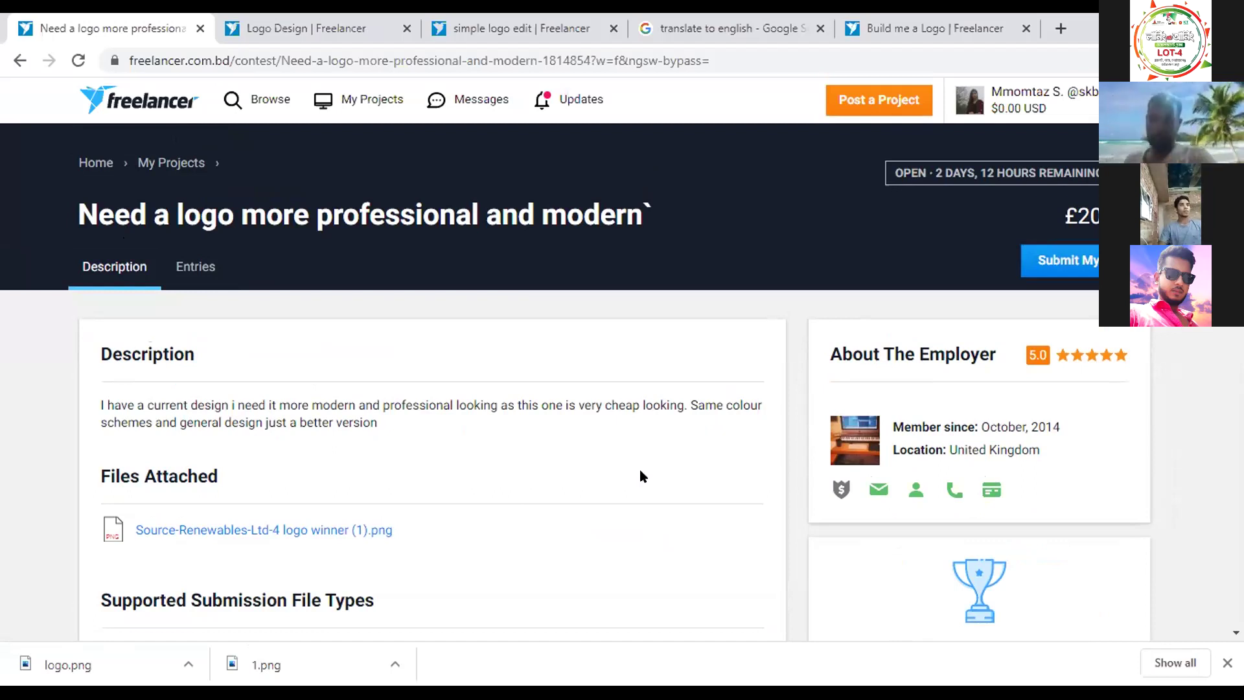
pyautogui.click(184, 269)
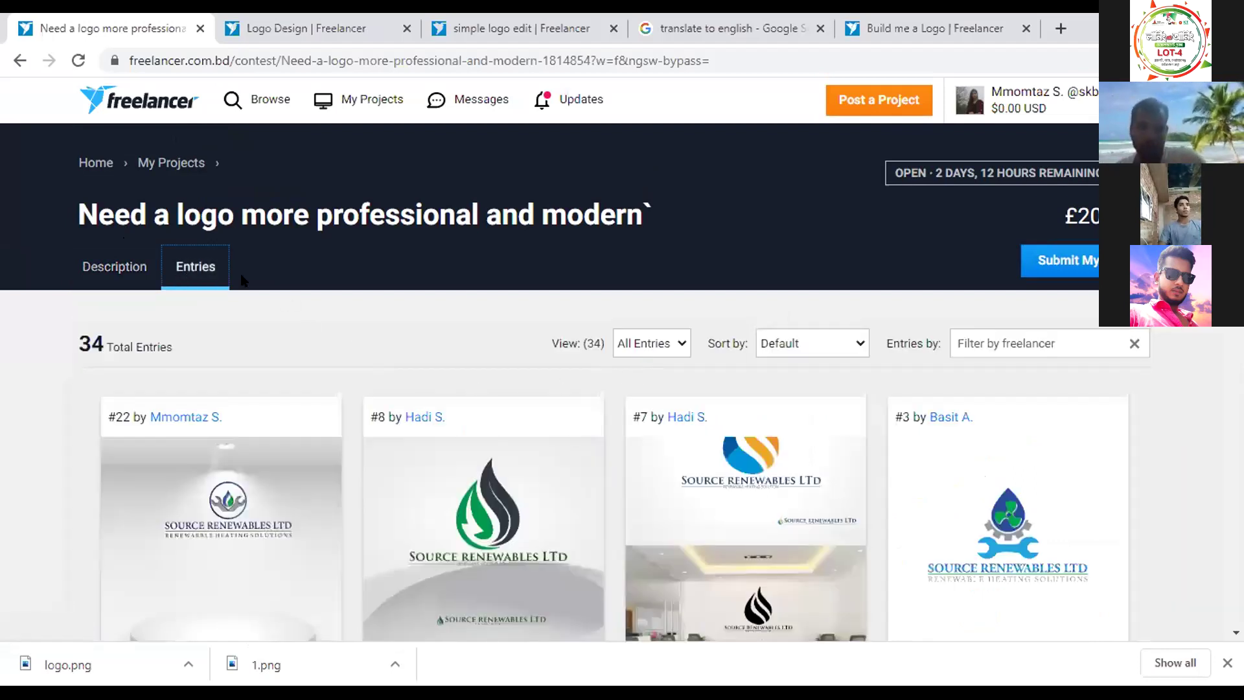
pyautogui.click(137, 267)
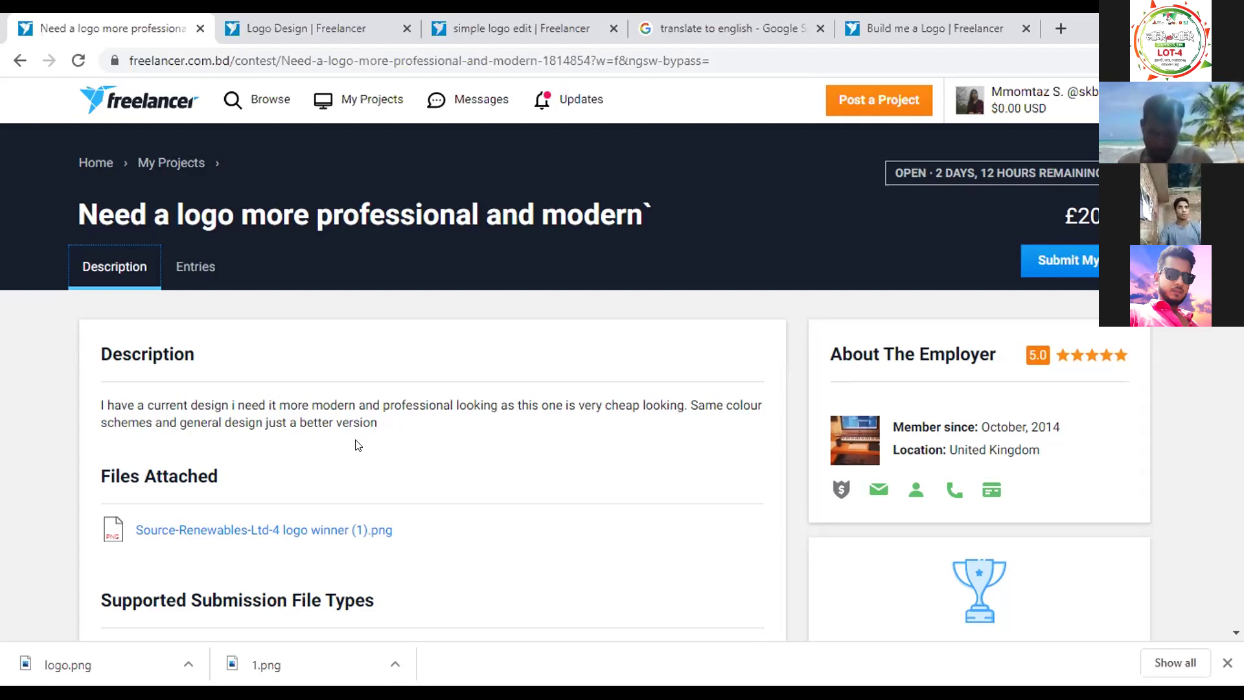
pyautogui.click(187, 273)
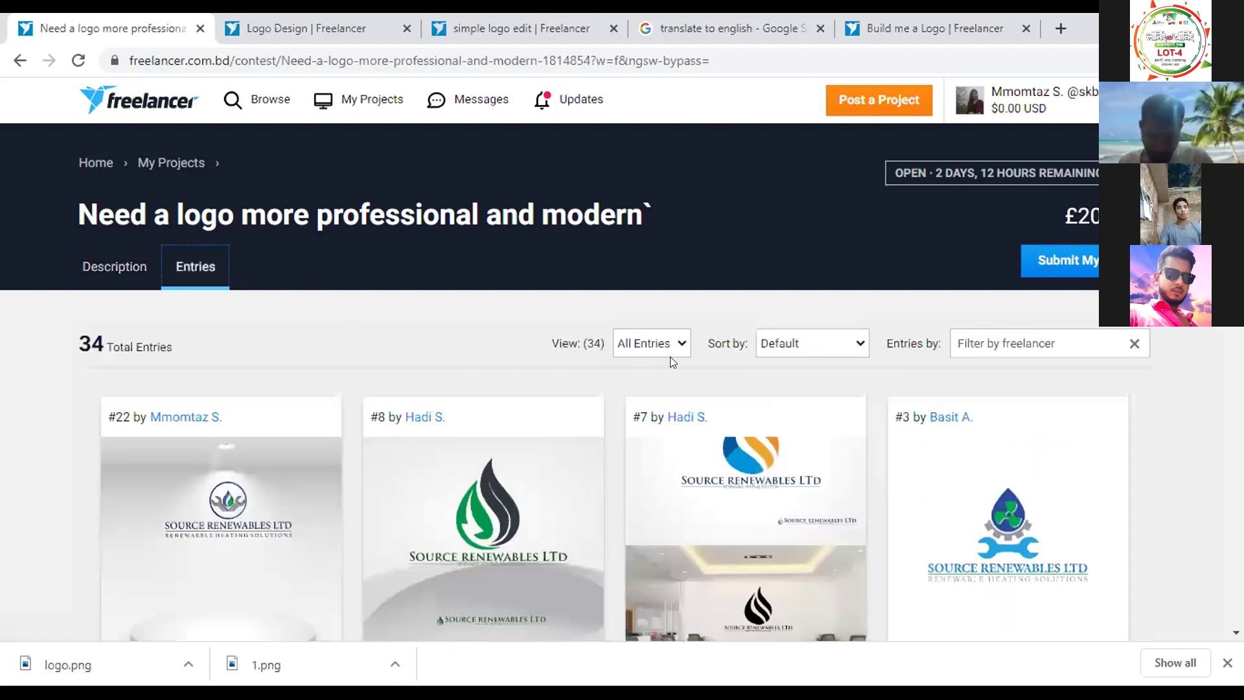
# Filter the listing to My Entries and open entry #34 in the detailed view
pyautogui.click(685, 343)
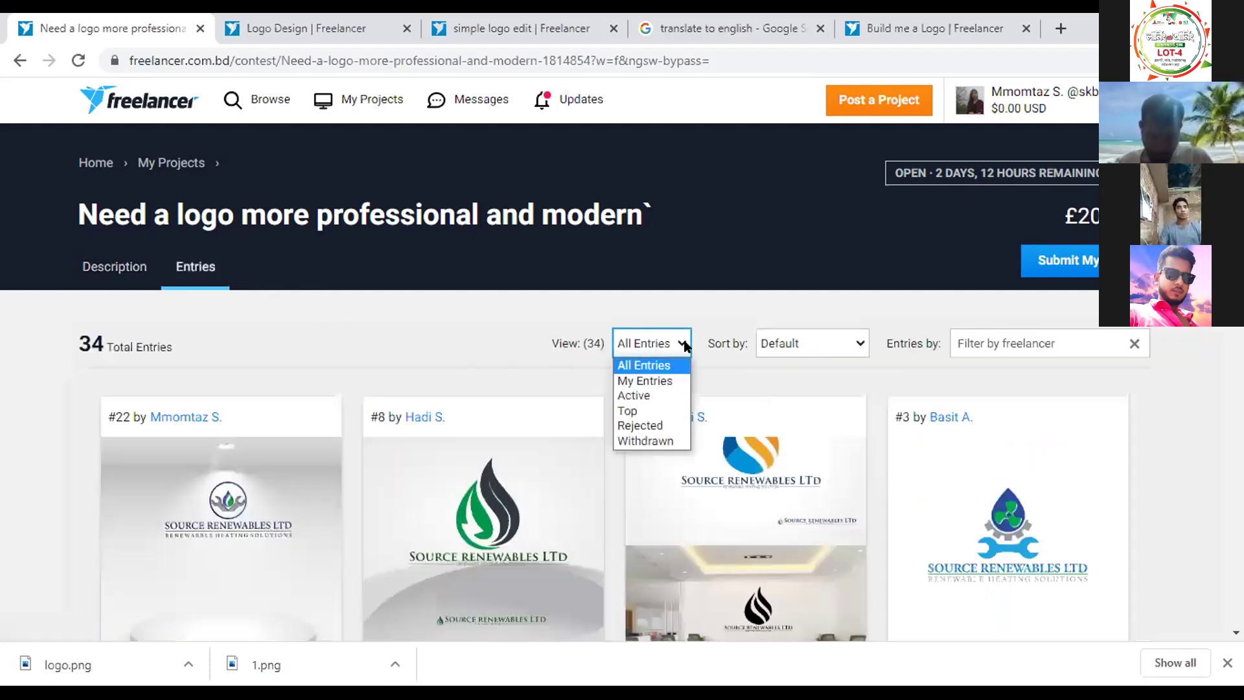
pyautogui.click(658, 380)
pyautogui.scroll(-3, 658, 377)
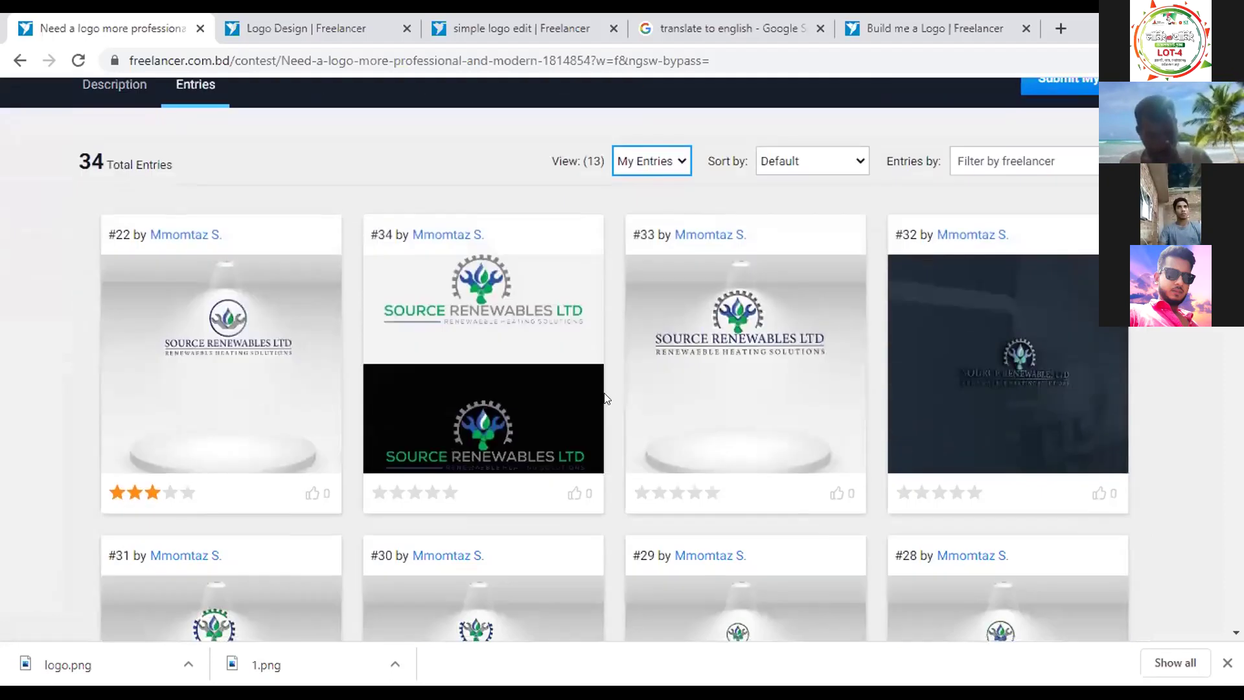
pyautogui.moveTo(574, 360)
pyautogui.click(574, 360)
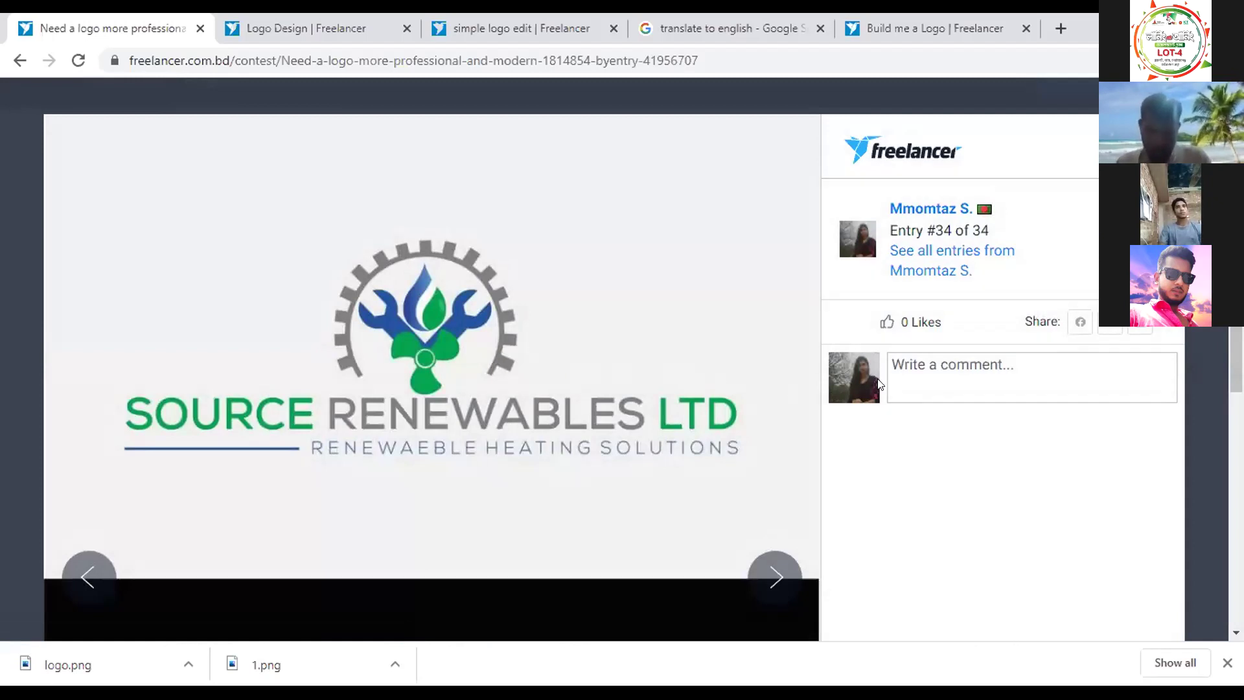
pyautogui.click(902, 363)
pyautogui.write('na')
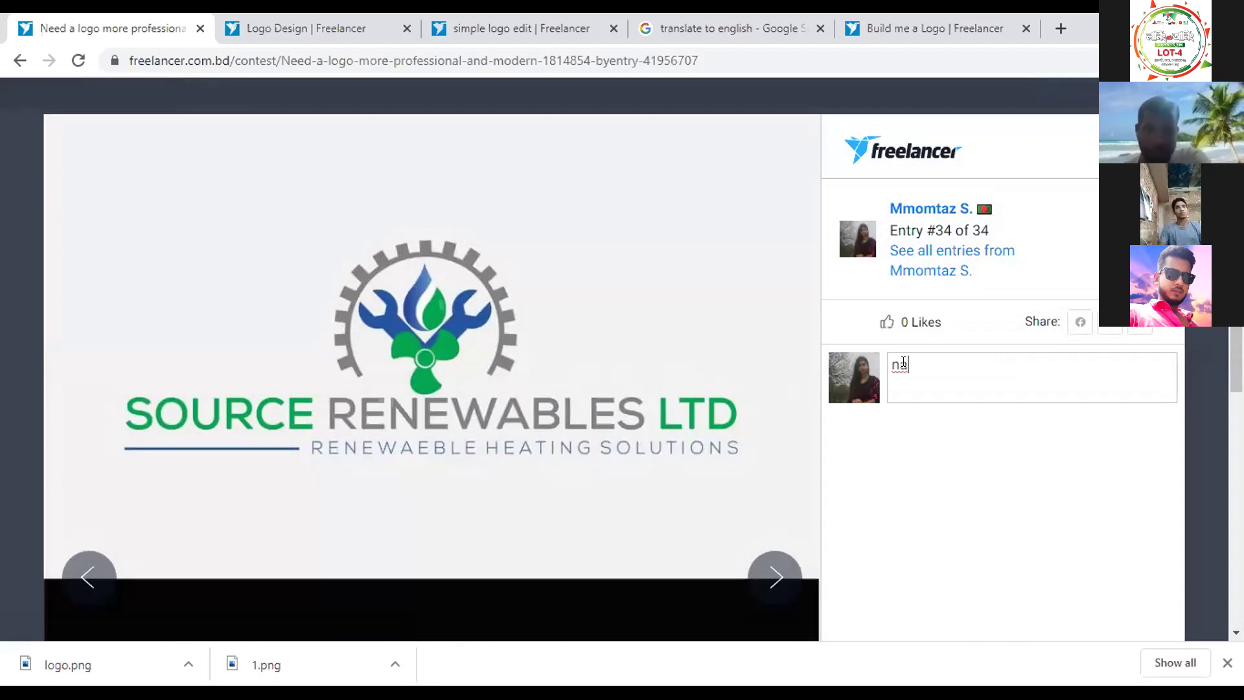
pyautogui.press('BackSpace')
pyautogui.press('BackSpace')
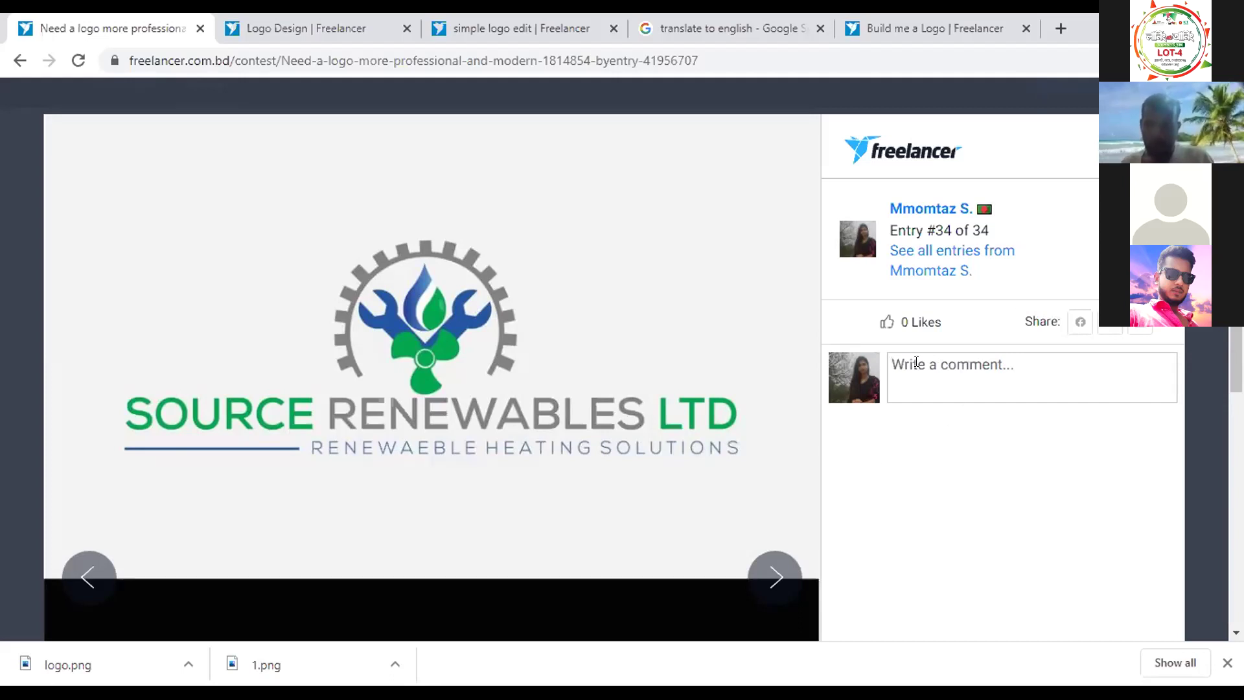
pyautogui.write('prothome')
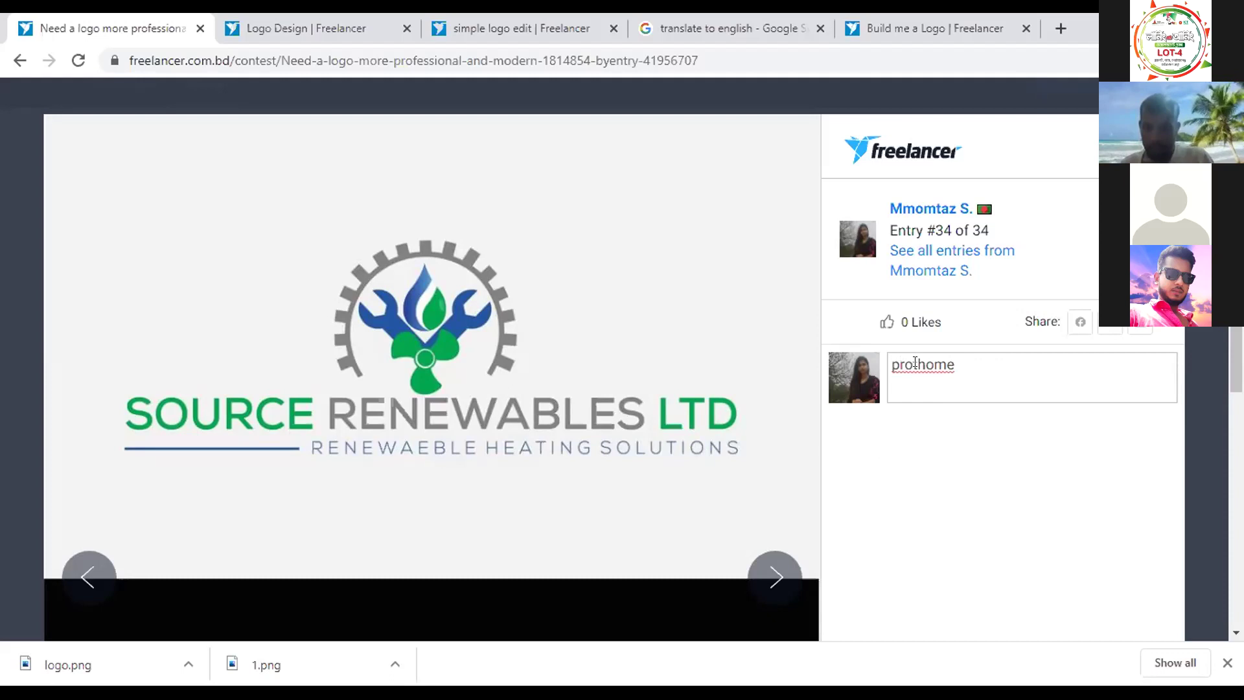
pyautogui.write(' 3 ta dieci ')
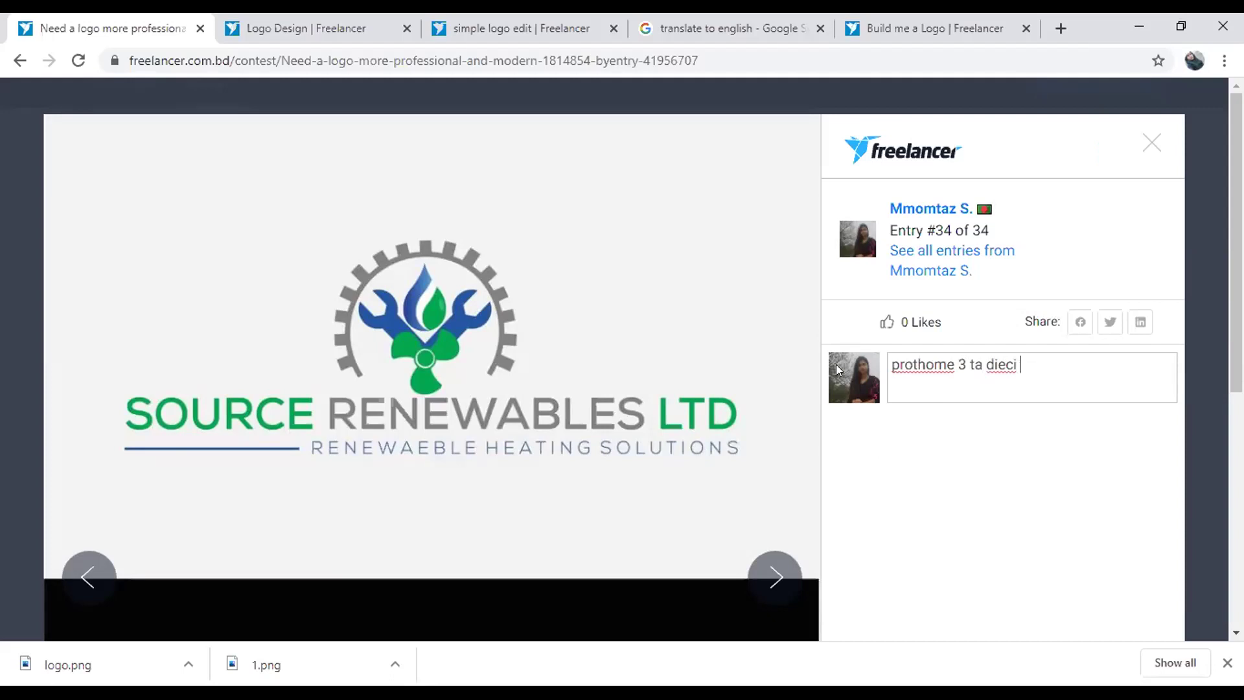
pyautogui.write('rate er pore egula')
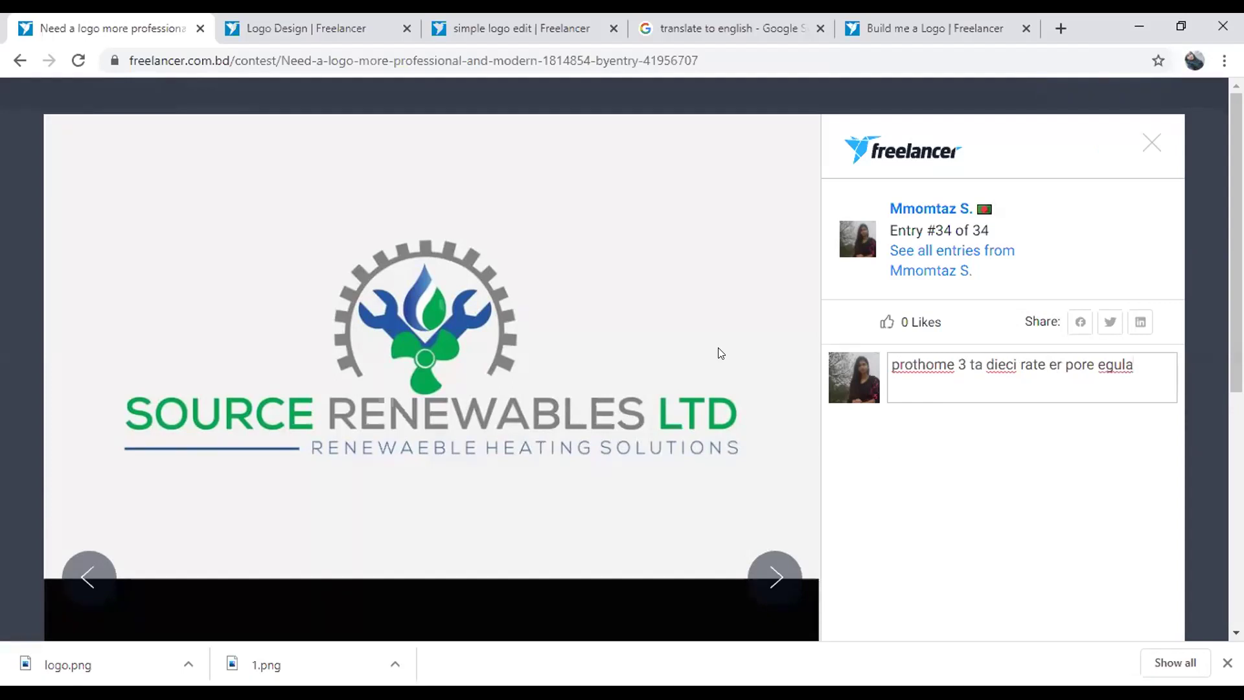
pyautogui.press('BackSpace')
pyautogui.press('BackSpace')
pyautogui.press('BackSpace')
pyautogui.press('BackSpace')
pyautogui.press('BackSpace')
pyautogui.press('BackSpace')
pyautogui.press('BackSpace')
pyautogui.press('BackSpace')
pyautogui.press('BackSpace')
pyautogui.press('BackSpace')
pyautogui.press('BackSpace')
pyautogui.press('BackSpace')
pyautogui.press('BackSpace')
pyautogui.press('BackSpace')
pyautogui.press('BackSpace')
pyautogui.press('BackSpace')
pyautogui.press('BackSpace')
pyautogui.press('BackSpace')
pyautogui.press('BackSpace')
pyautogui.press('BackSpace')
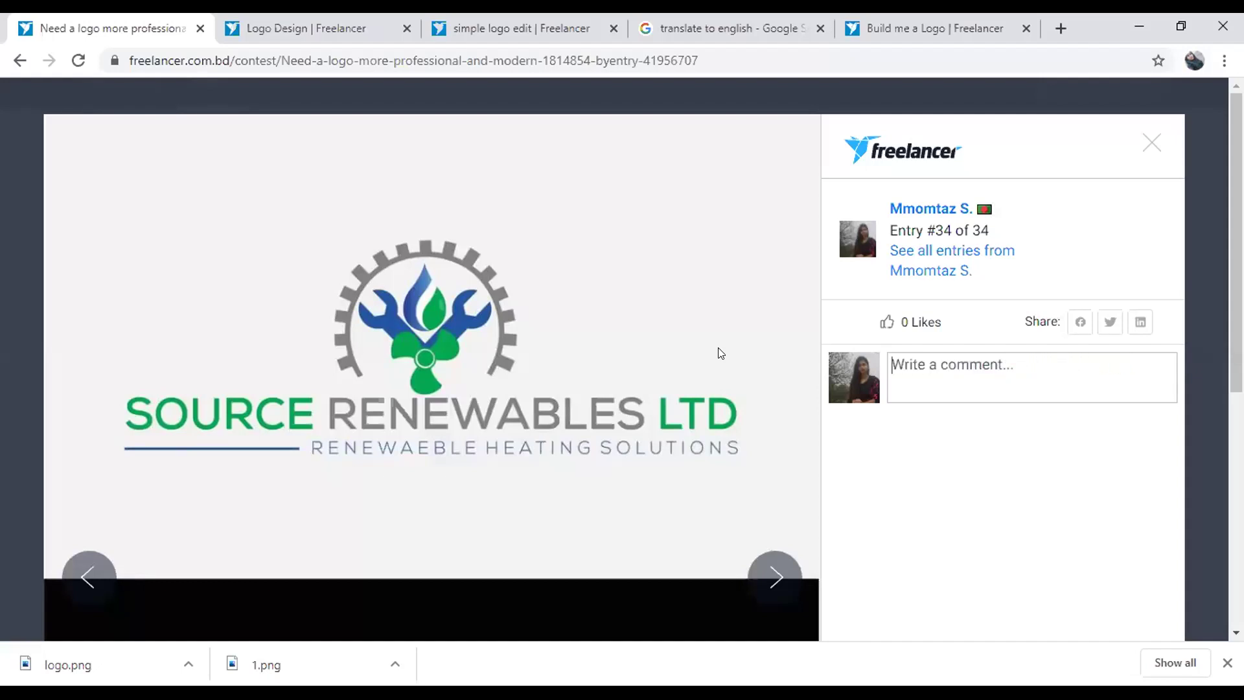
# Close entry #34, look through the other own Source Renewables Ltd entries, and open entry #33 in the detailed view
pyautogui.click(1152, 141)
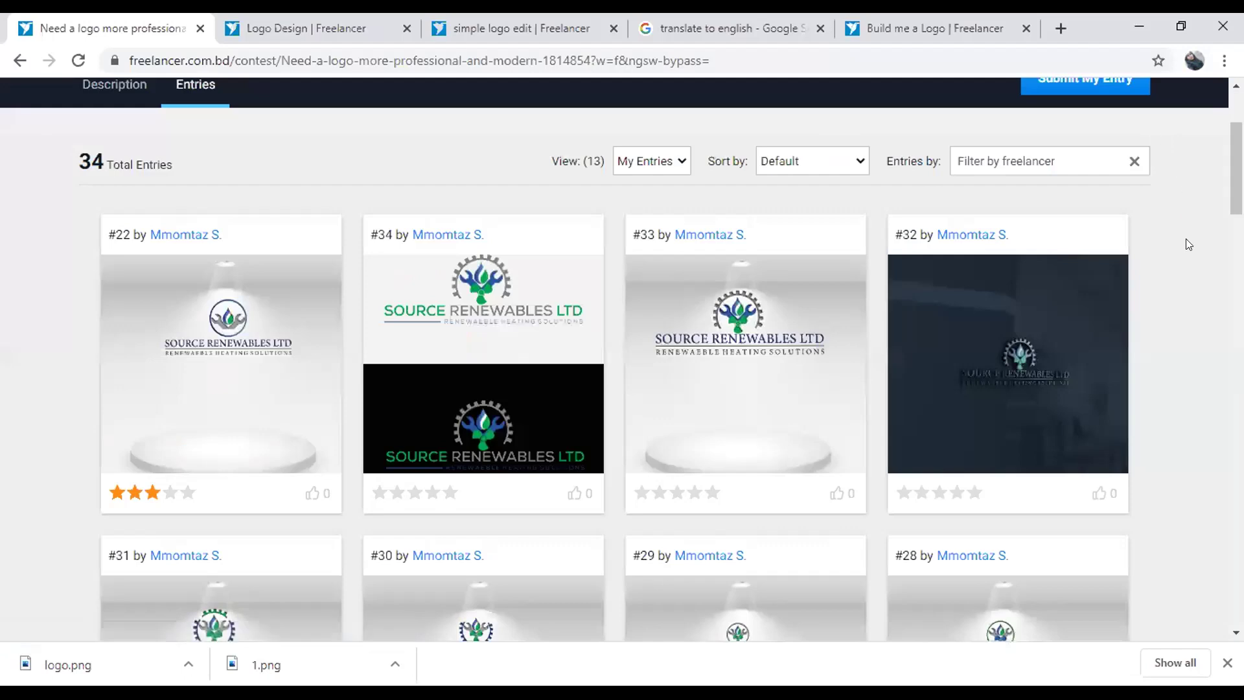
pyautogui.scroll(-5, 1192, 308)
pyautogui.scroll(-6, 1196, 316)
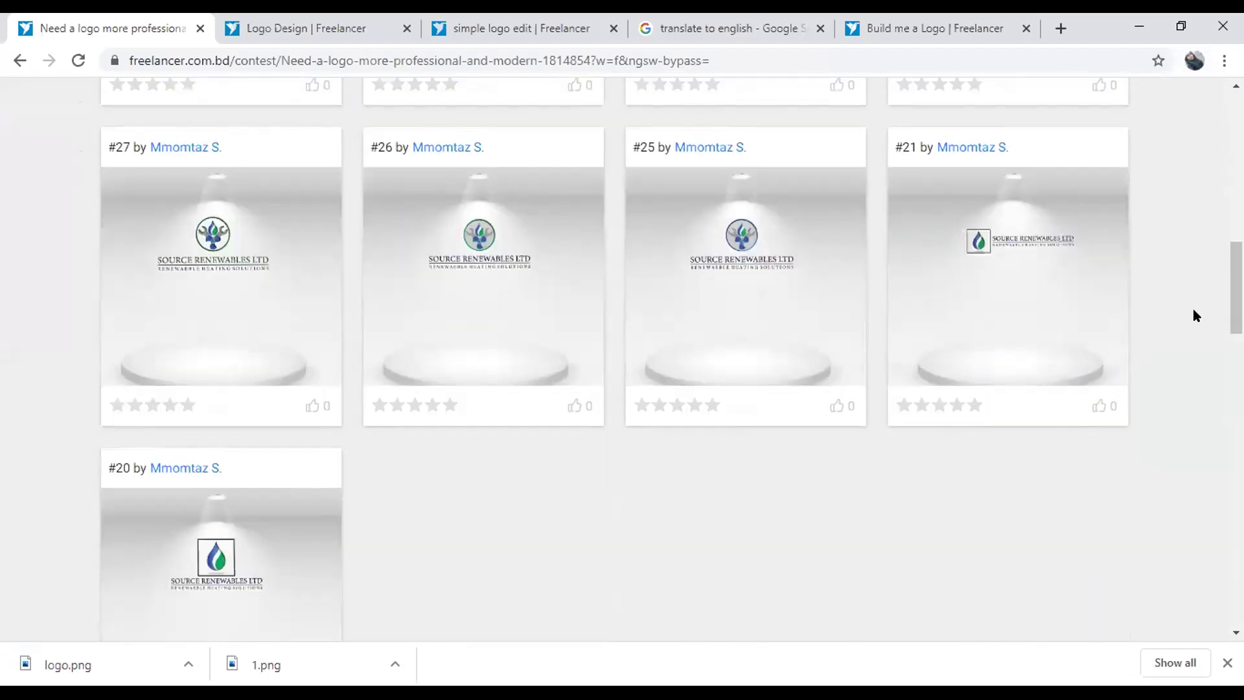
pyautogui.moveTo(204, 576)
pyautogui.moveTo(909, 179)
pyautogui.scroll(7, 878, 559)
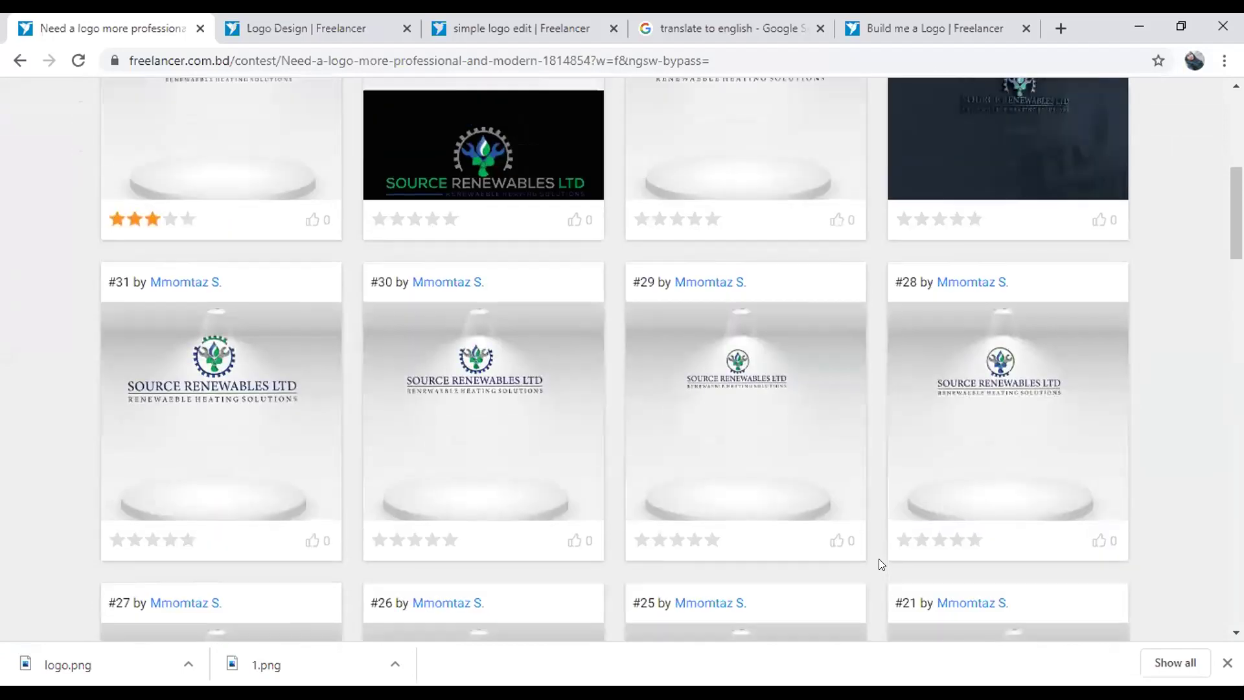
pyautogui.scroll(4, 879, 559)
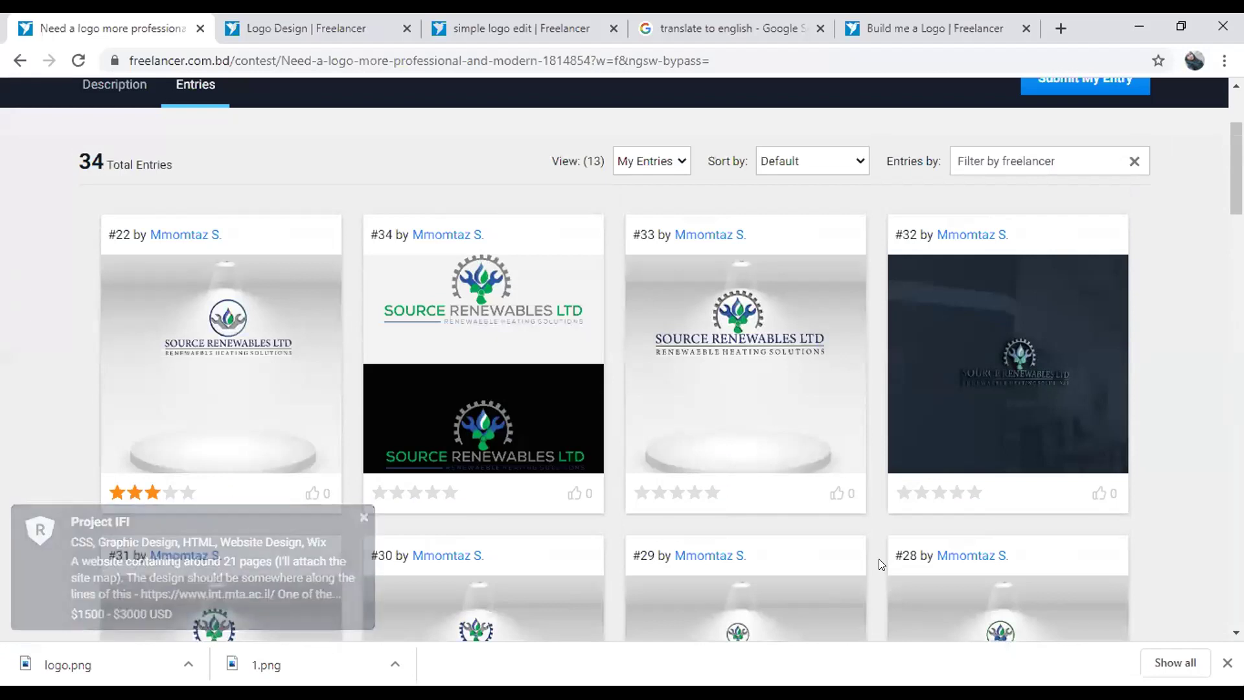
pyautogui.click(364, 518)
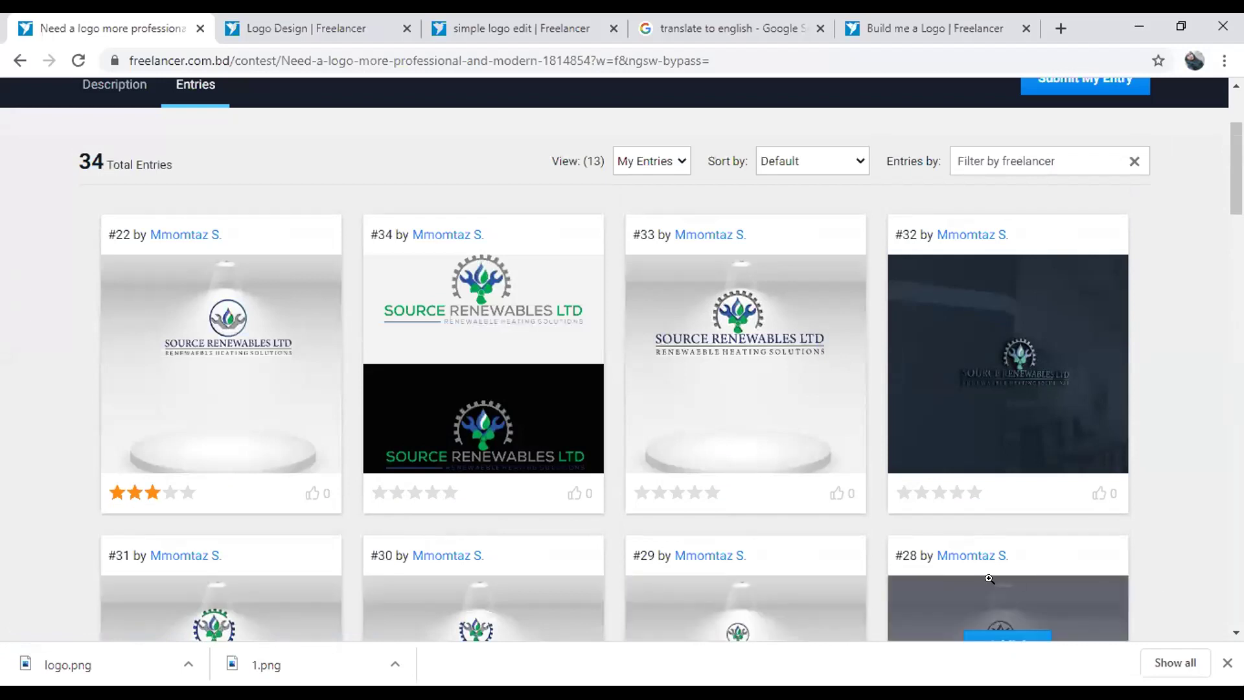
pyautogui.moveTo(813, 435)
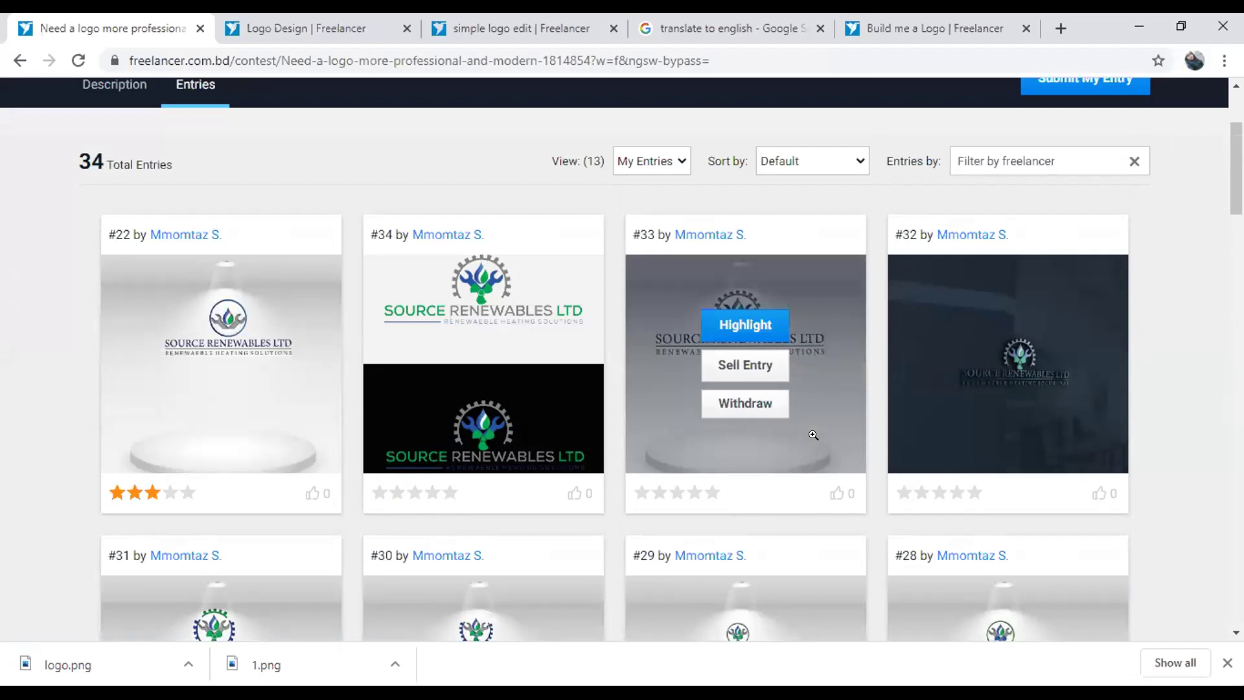
pyautogui.click(814, 435)
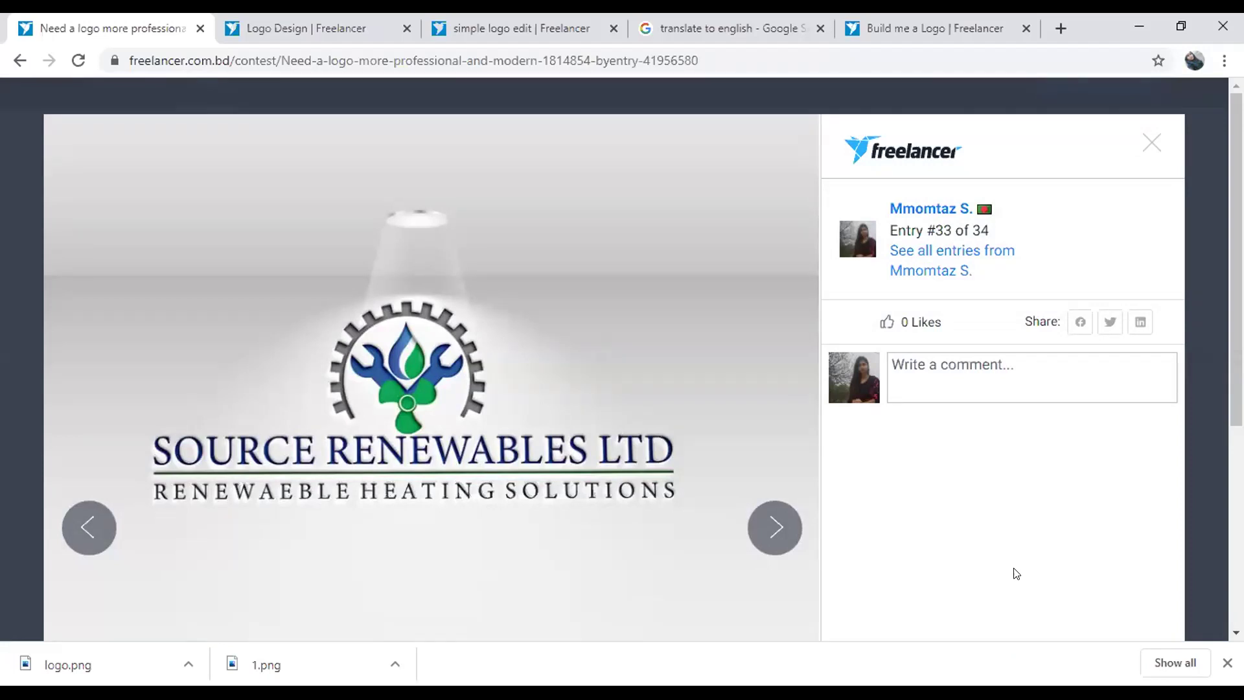
pyautogui.click(947, 370)
pyautogui.write('na')
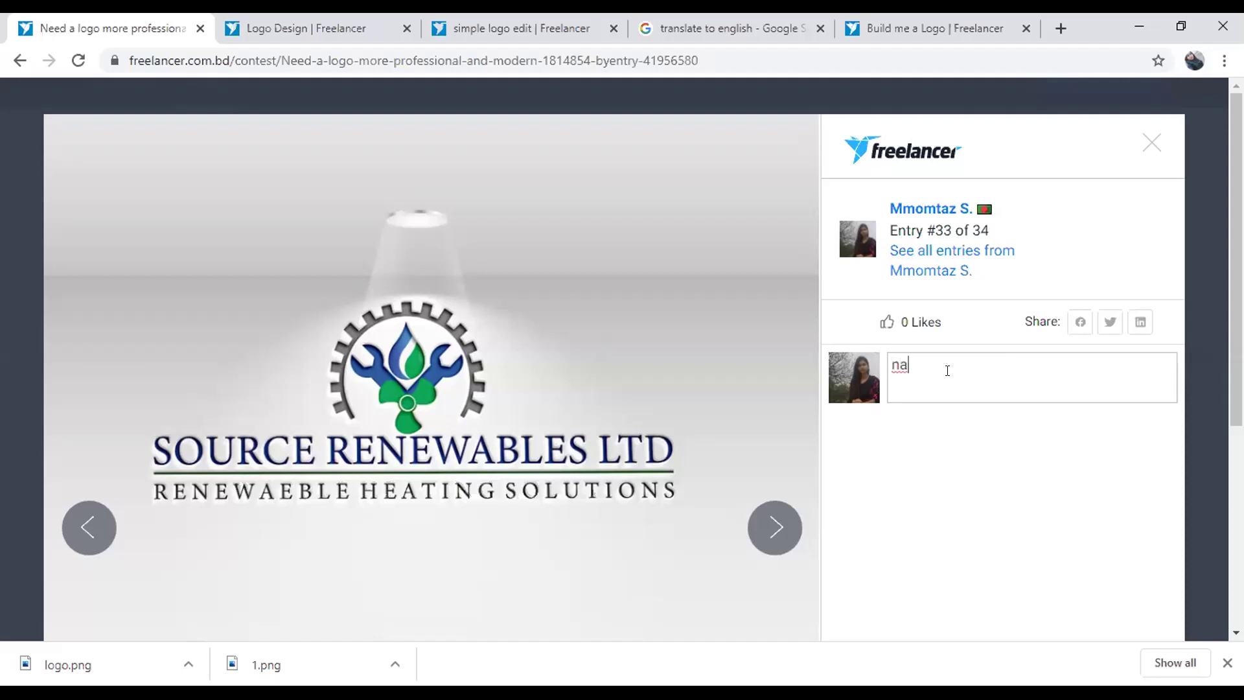
pyautogui.press('BackSpace')
pyautogui.press('BackSpace')
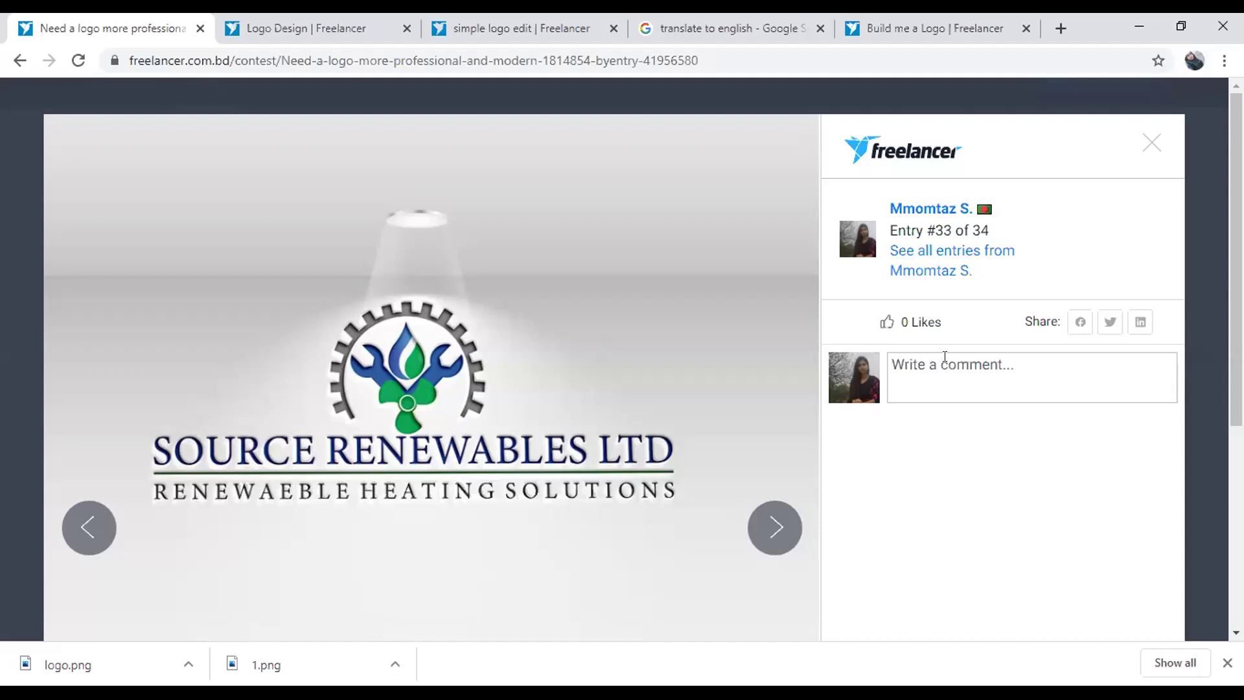
# Close entry #33 and compare all own entries in the listing with the rated entry #22
pyautogui.click(1153, 143)
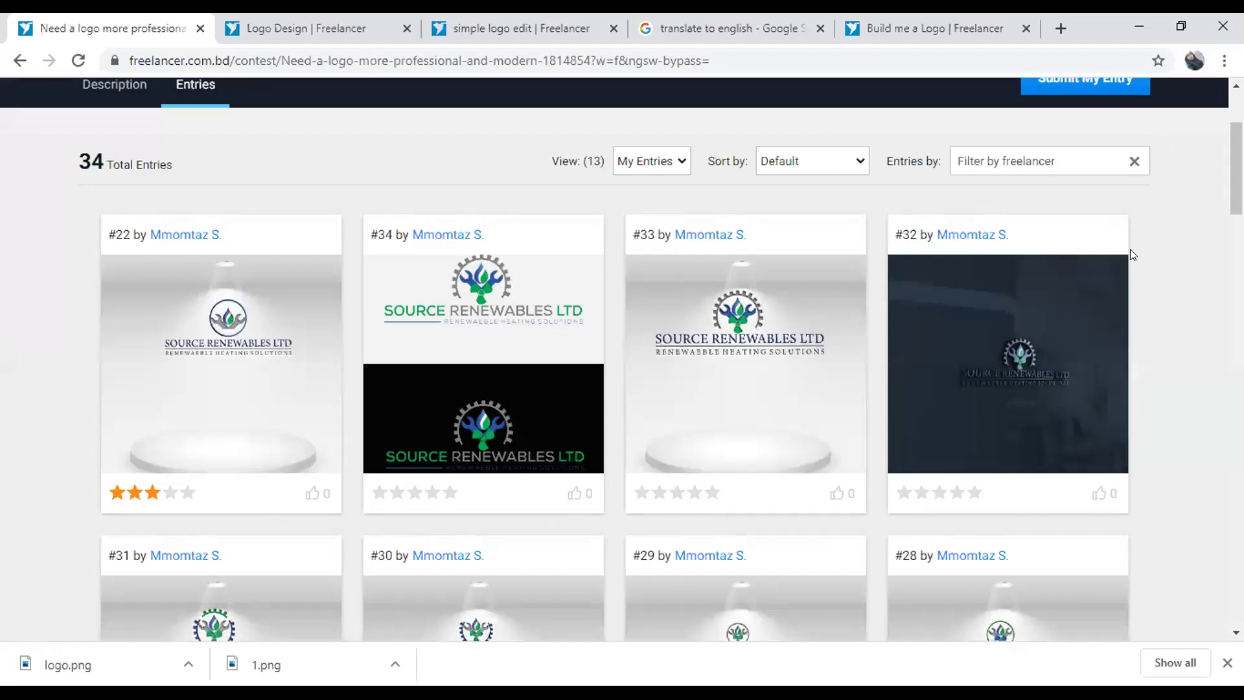
pyautogui.scroll(-3, 1143, 399)
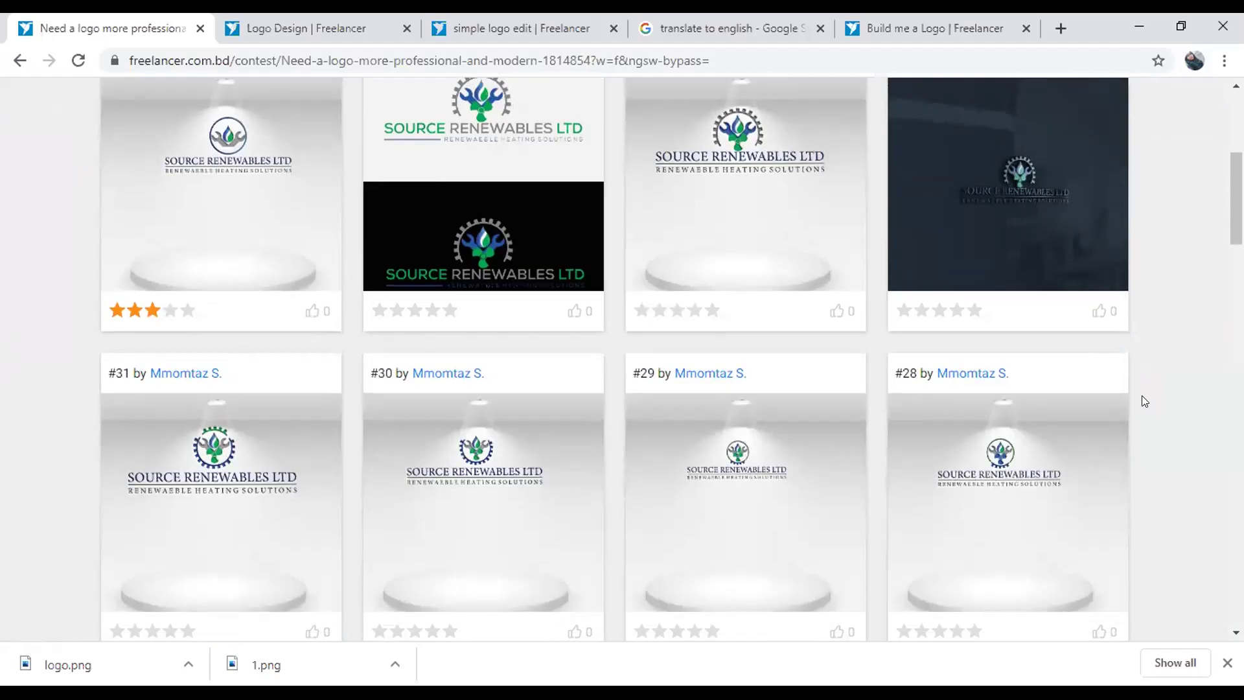
pyautogui.scroll(-2, 1142, 395)
pyautogui.scroll(-4, 1142, 395)
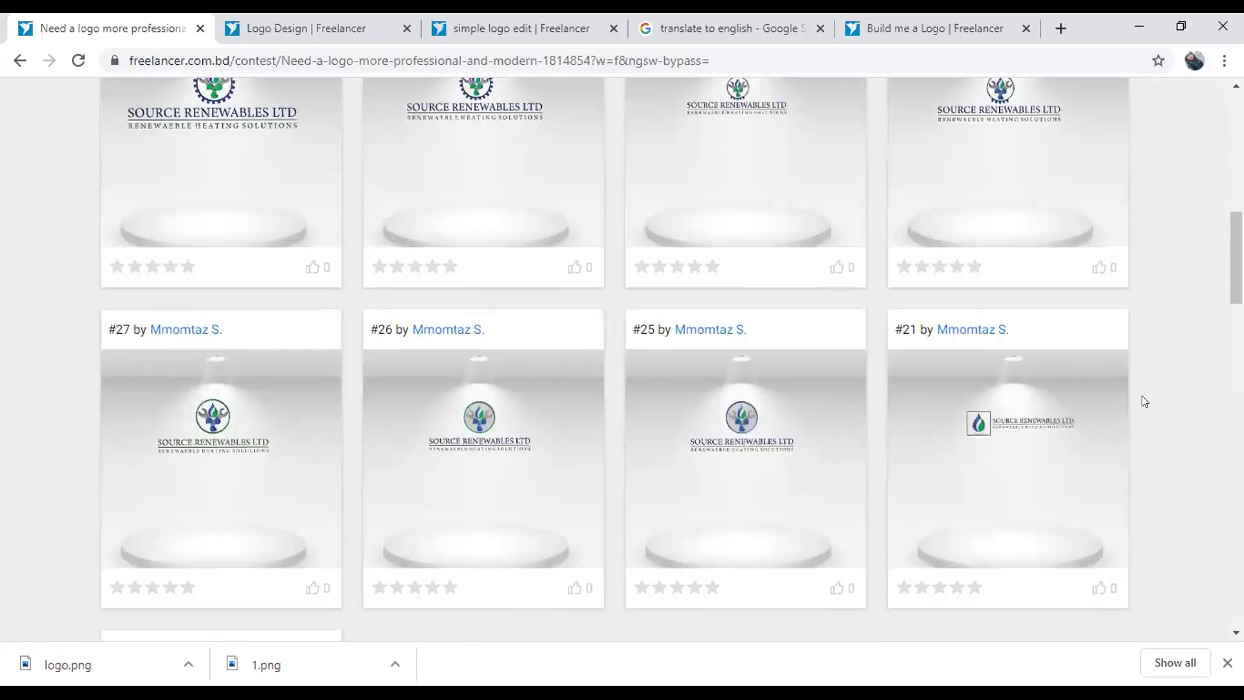
pyautogui.scroll(-3, 1141, 395)
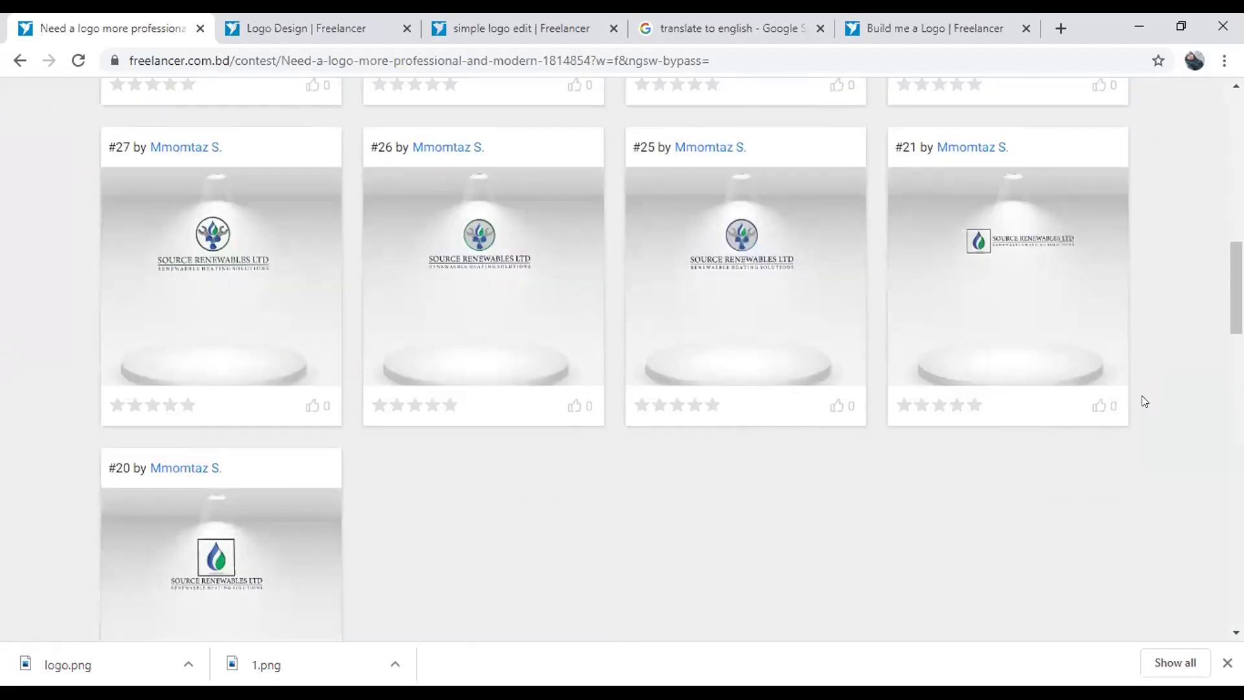
pyautogui.scroll(4, 1141, 395)
pyautogui.scroll(8, 1142, 397)
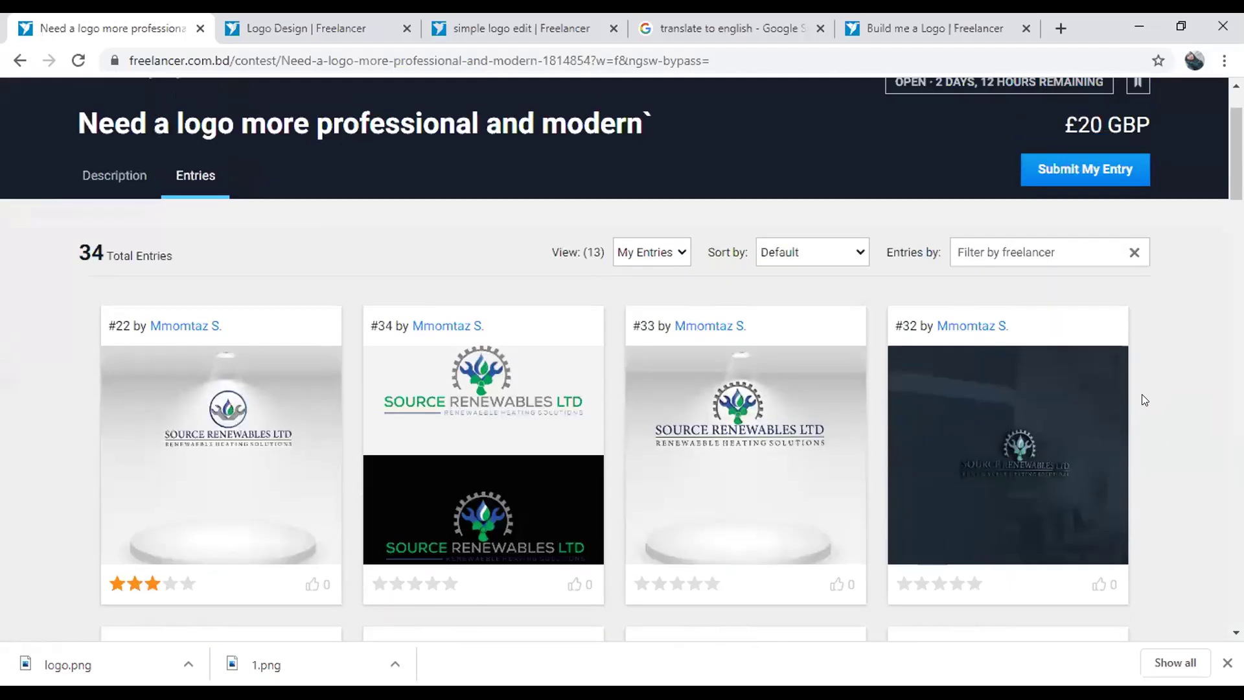
pyautogui.moveTo(841, 518)
pyautogui.moveTo(1128, 530)
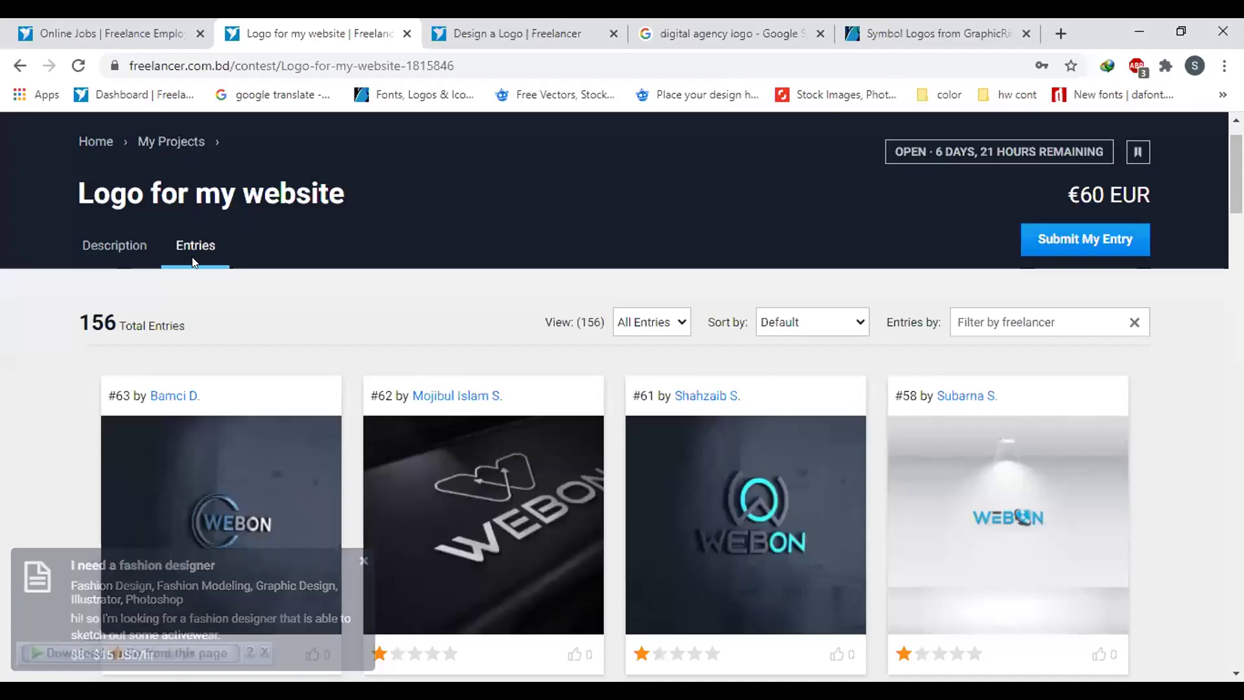
# Review the description of the Logo for my website contest and highlight the agency name webon
pyautogui.click(123, 234)
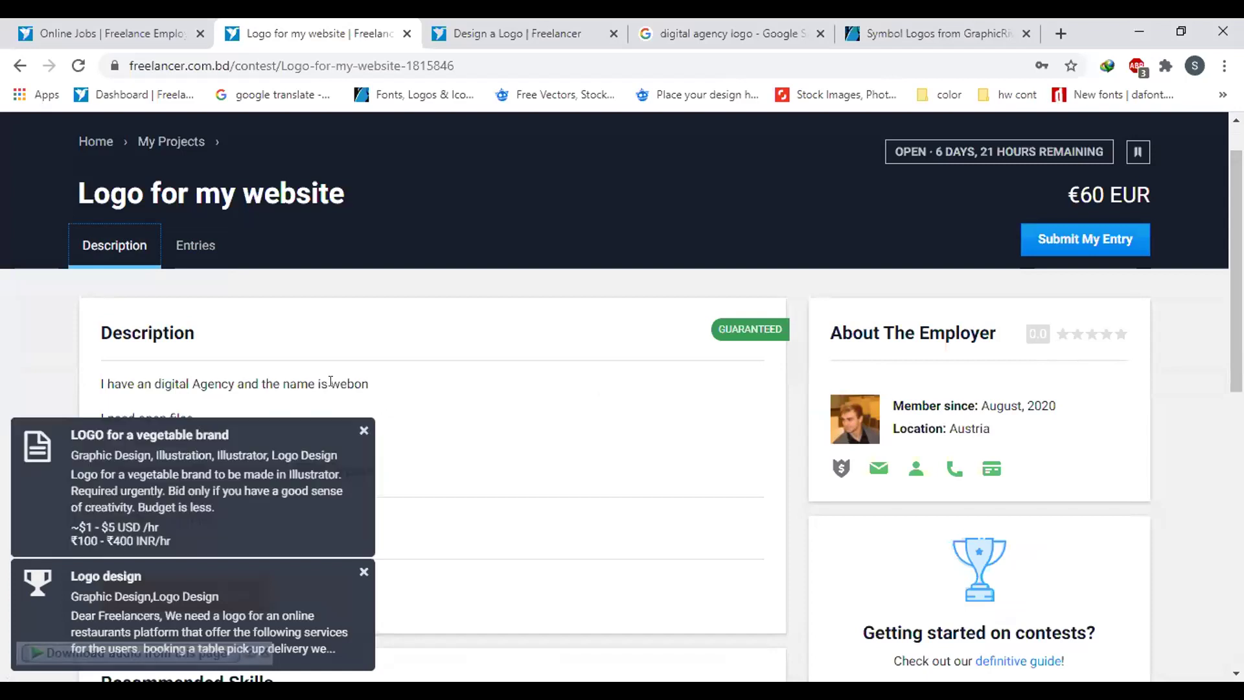
pyautogui.click(361, 431)
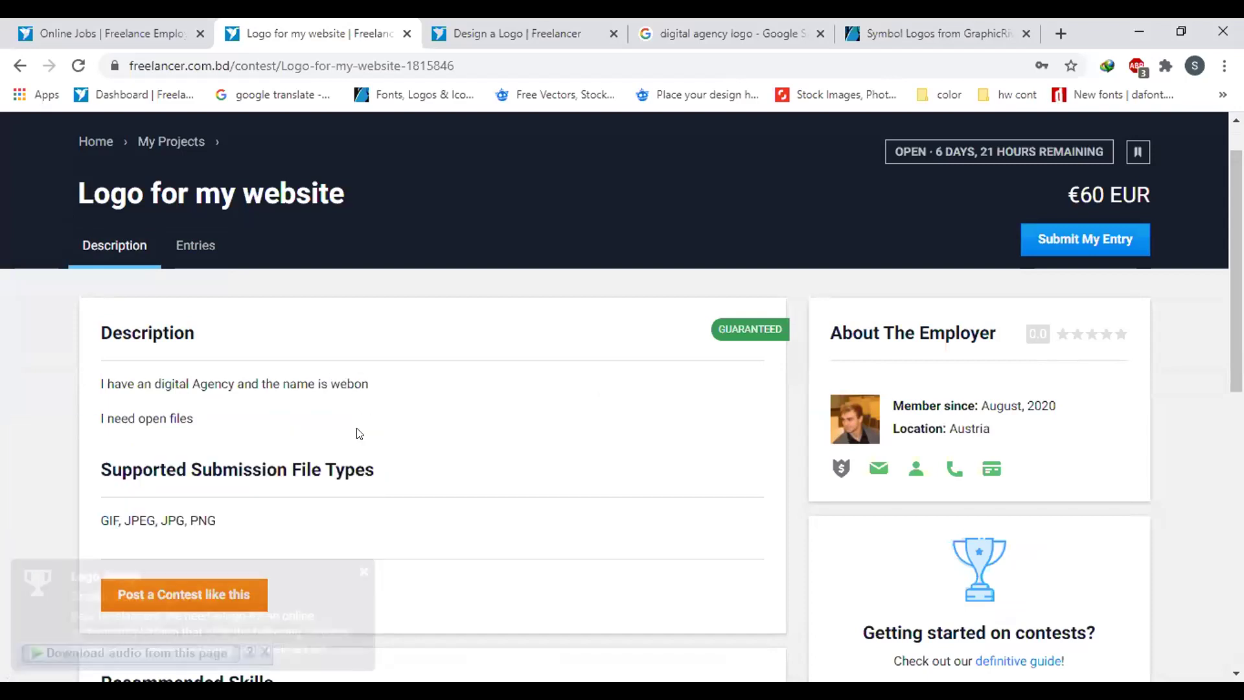
pyautogui.doubleClick(345, 382)
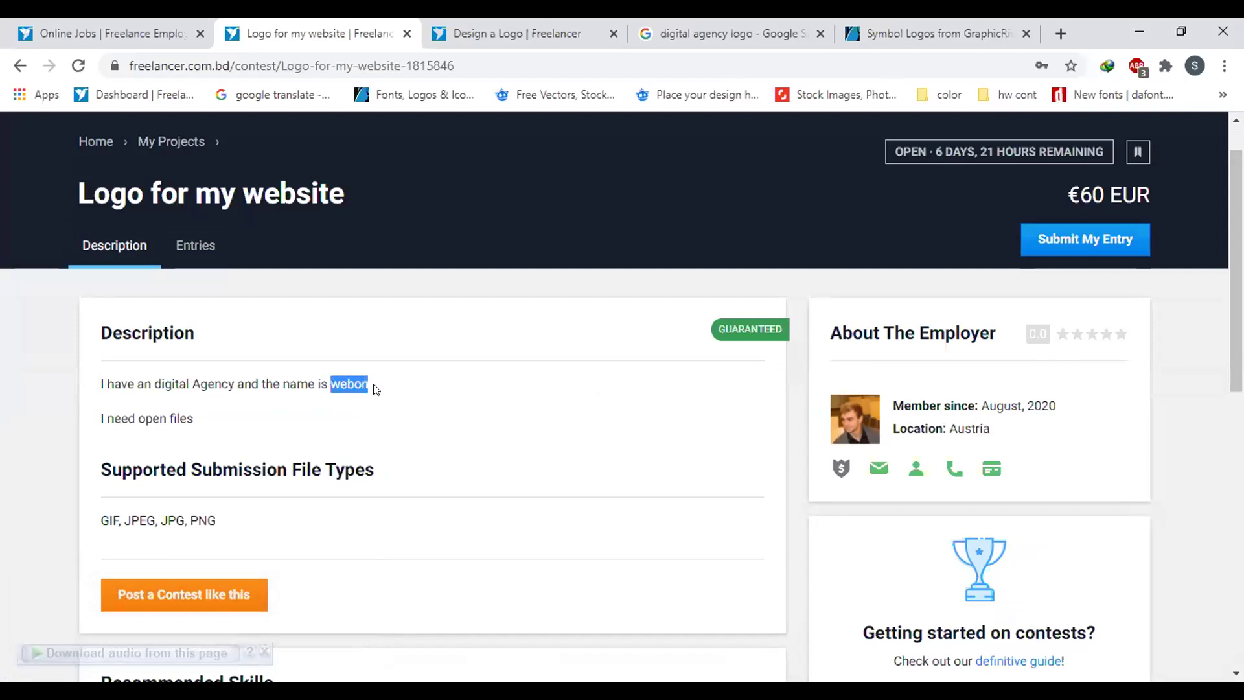
pyautogui.click(373, 391)
# Return to the contest's entries and filter the listing to My Entries to view both own Webon logos
pyautogui.click(212, 242)
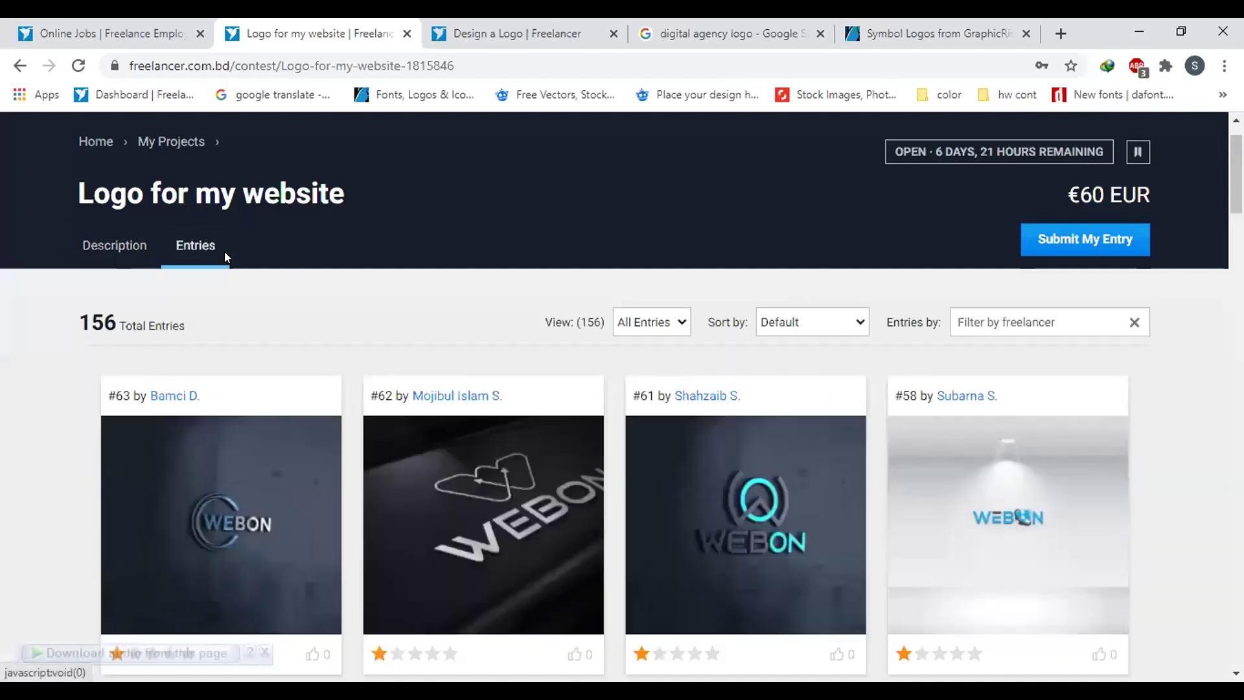
pyautogui.click(676, 323)
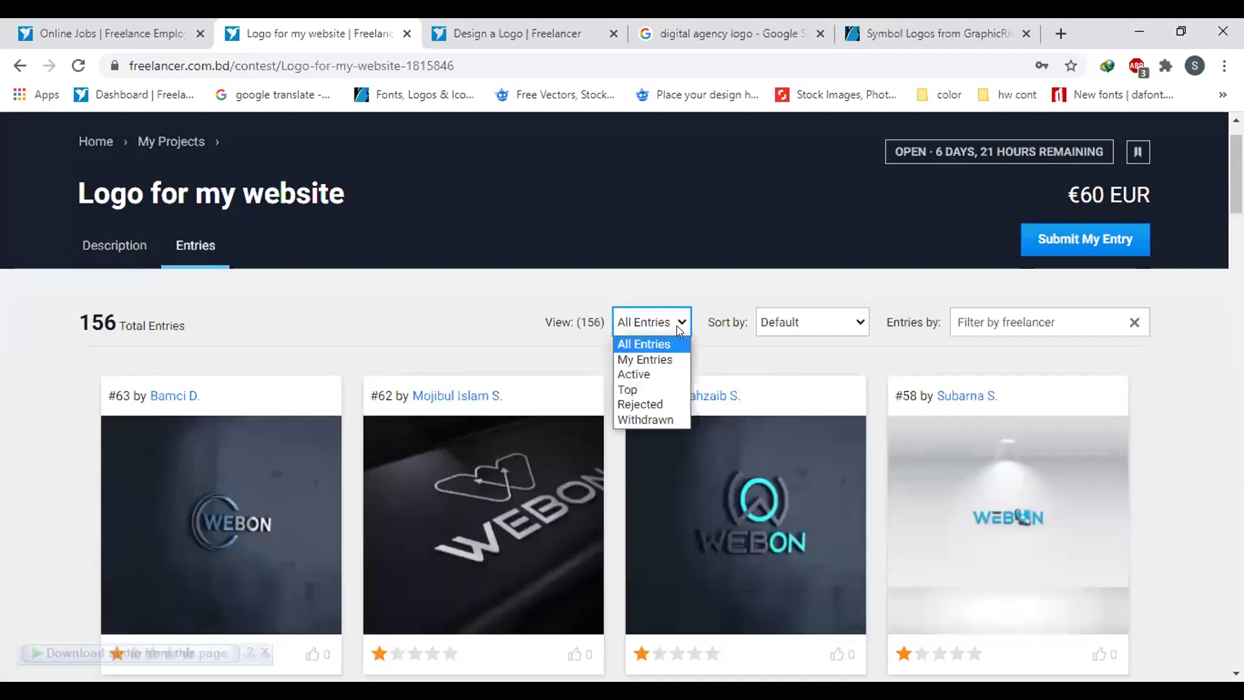
pyautogui.click(645, 360)
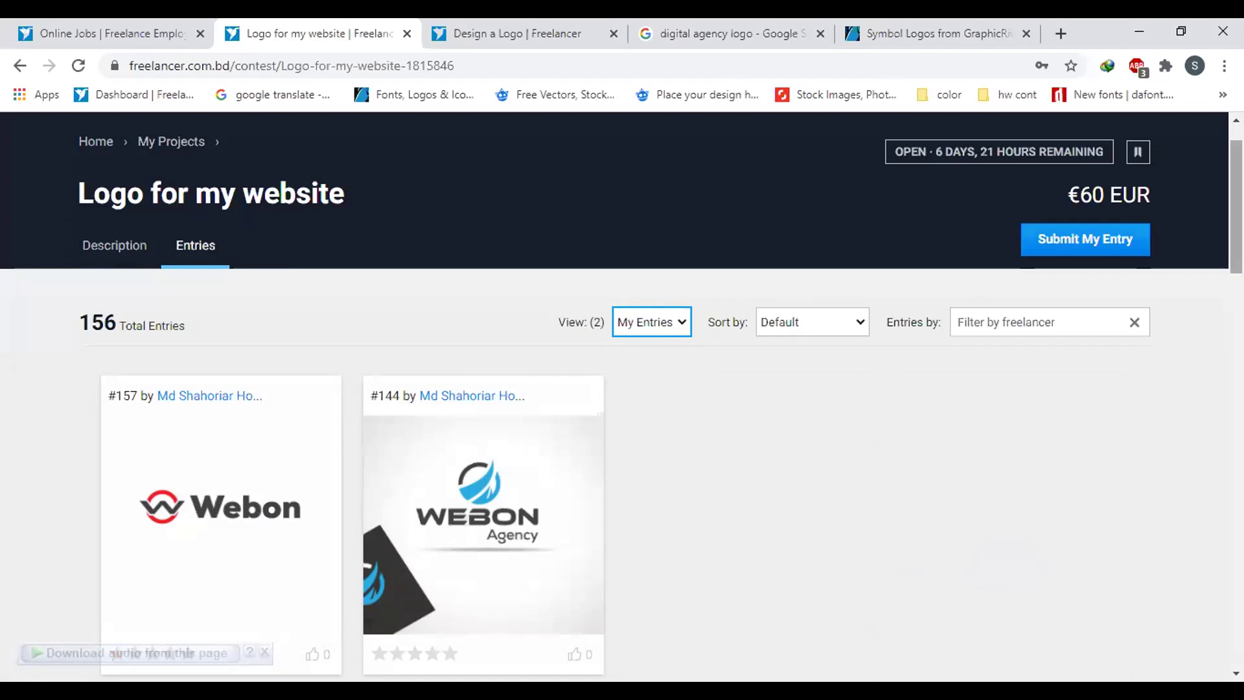
pyautogui.moveTo(1236, 206); pyautogui.dragTo(1236, 239)
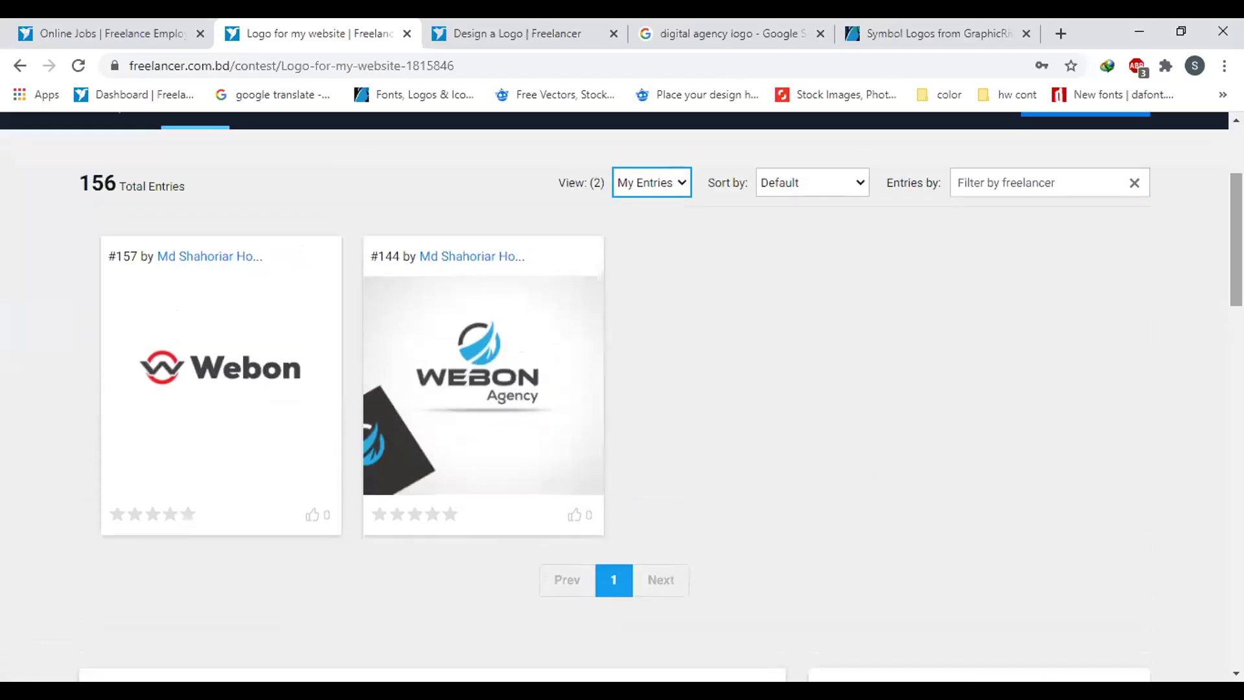
# Switch the listing back to All Entries and examine the rated Webon logos of other freelancers
pyautogui.click(677, 182)
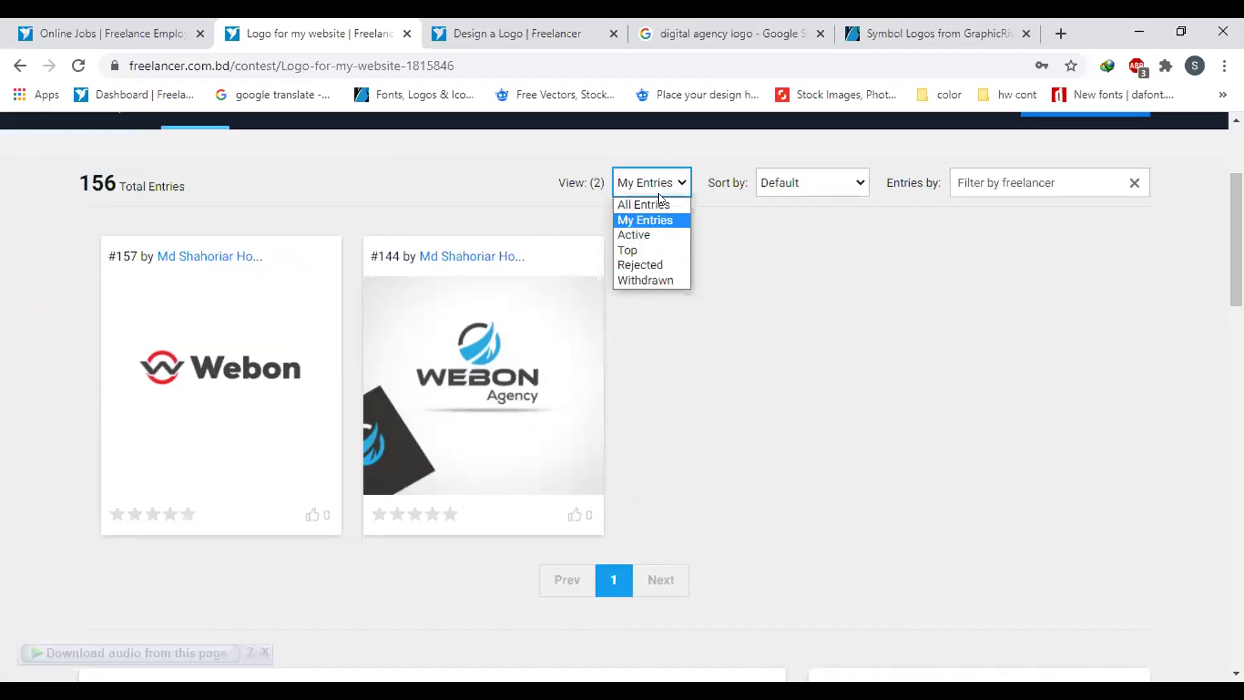
pyautogui.click(644, 206)
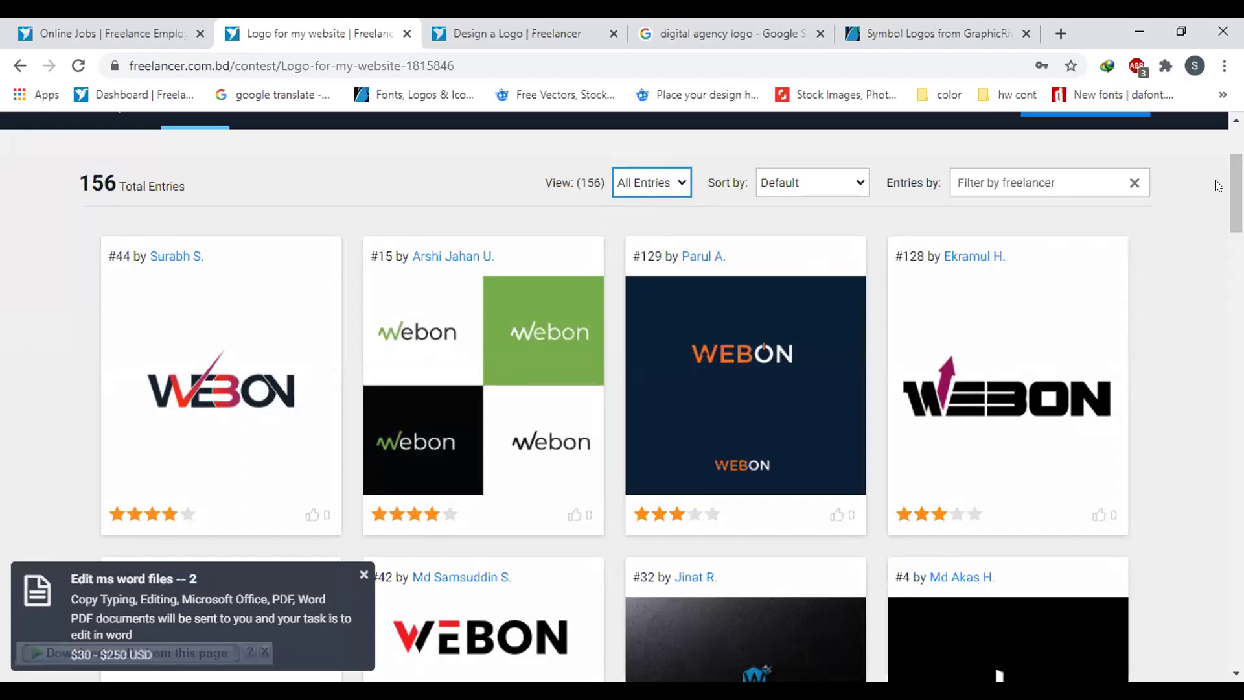
pyautogui.moveTo(1236, 188); pyautogui.dragTo(1236, 189)
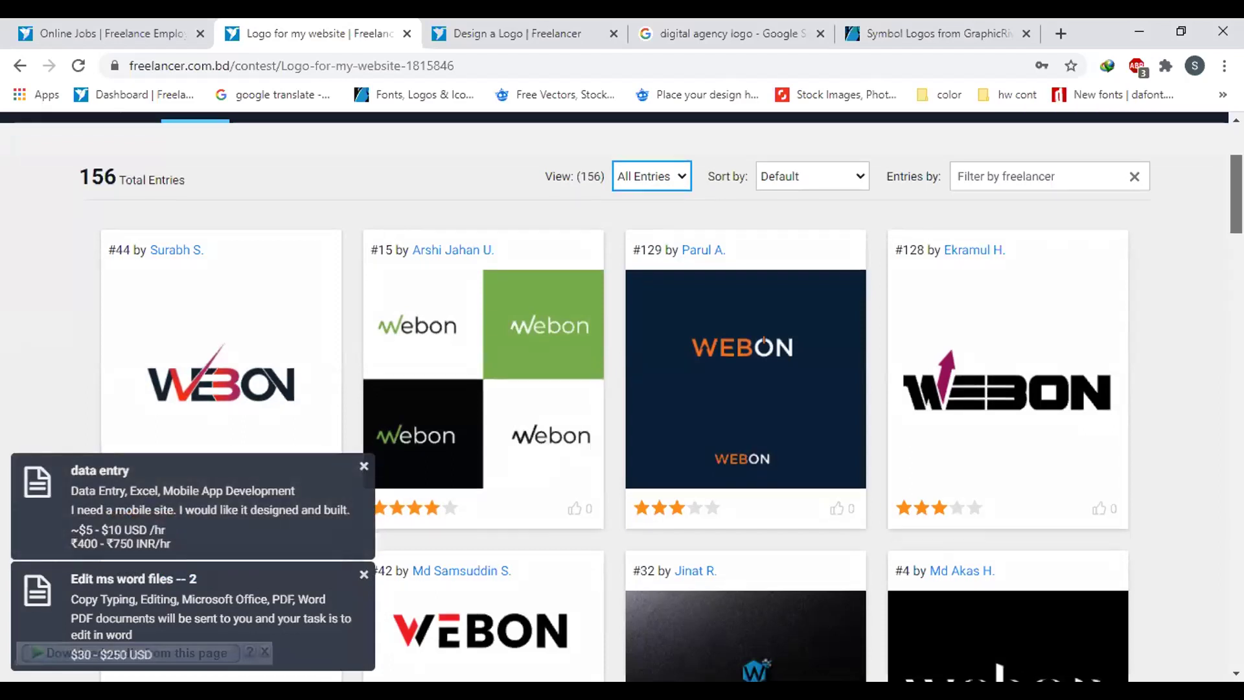
pyautogui.scroll(-2, 629, 483)
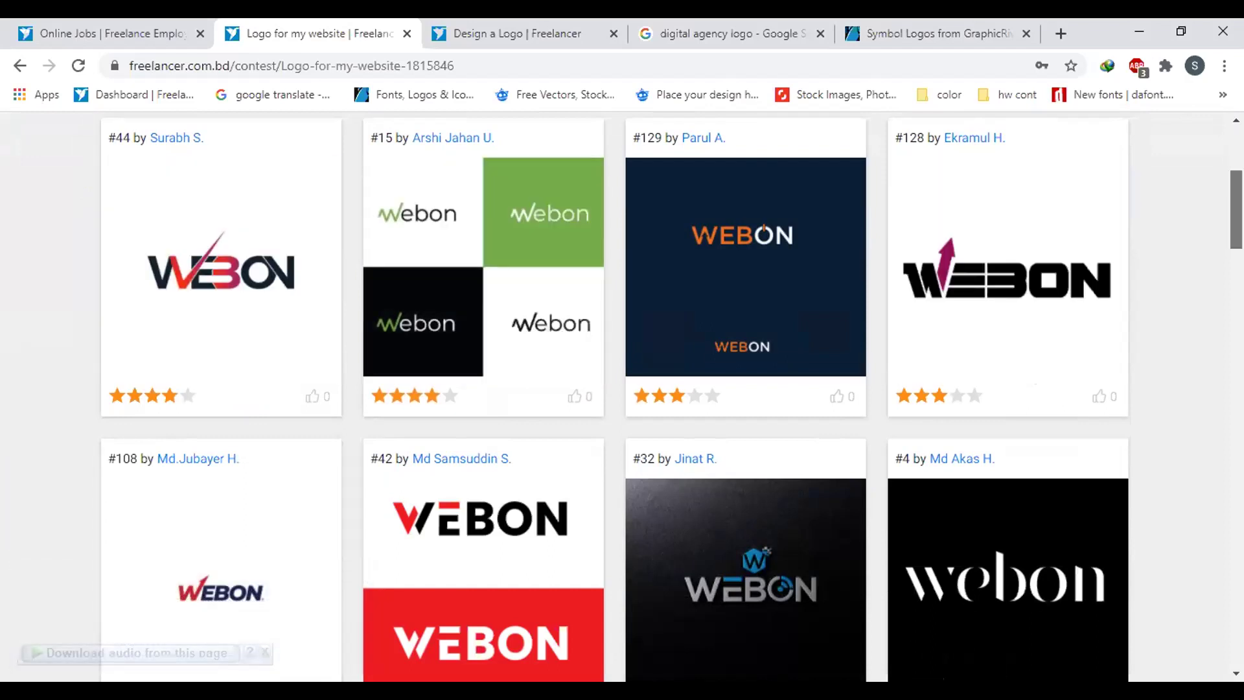
pyautogui.scroll(3, 715, 293)
# Filter the listing to My Entries again and open the WEBON Agency logo, entry #144, in the detailed view
pyautogui.click(678, 297)
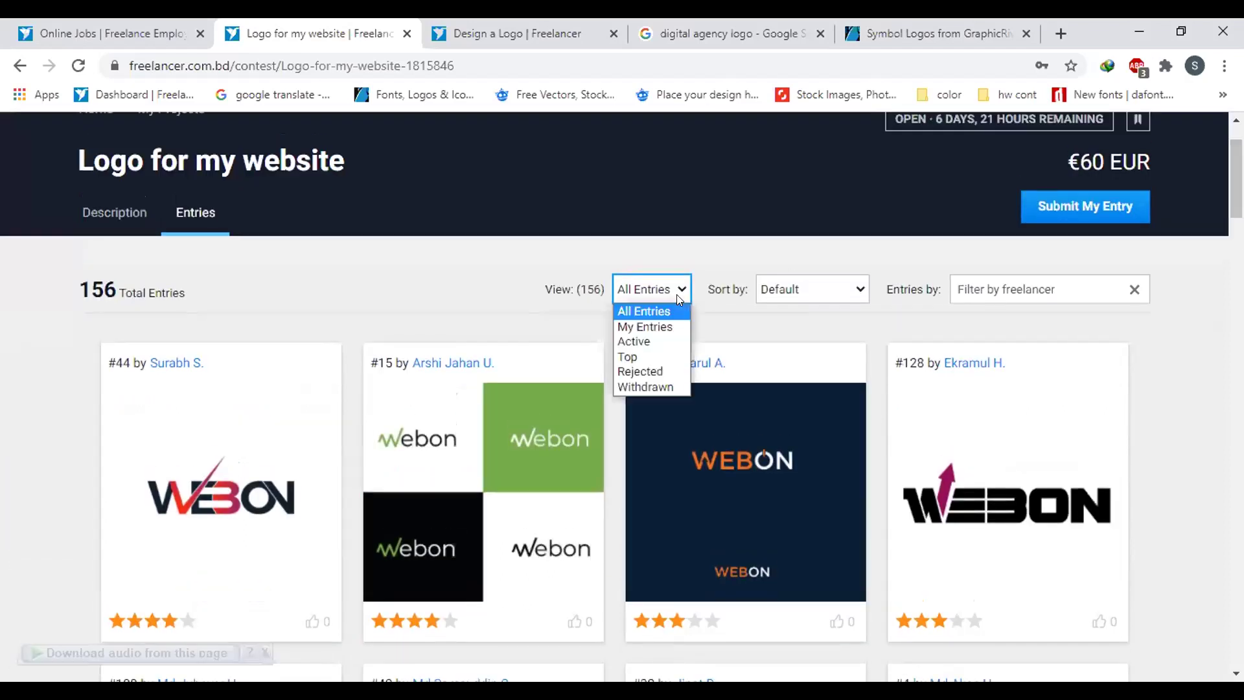
pyautogui.click(670, 326)
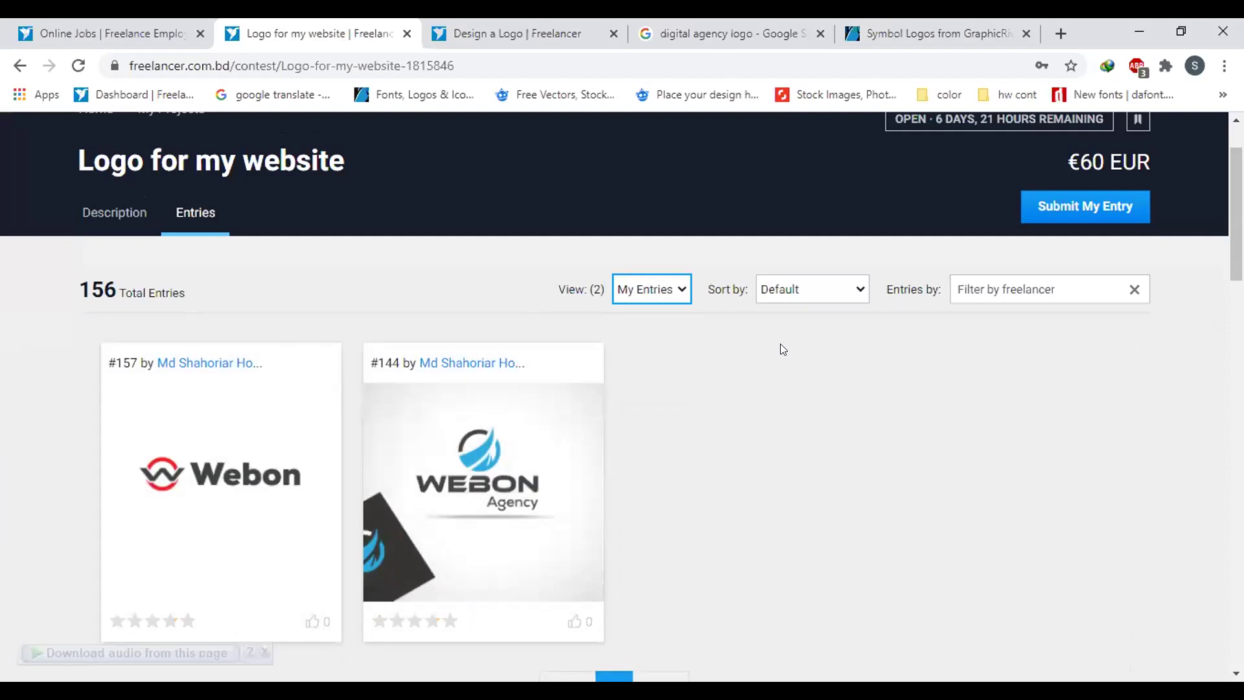
pyautogui.moveTo(548, 512)
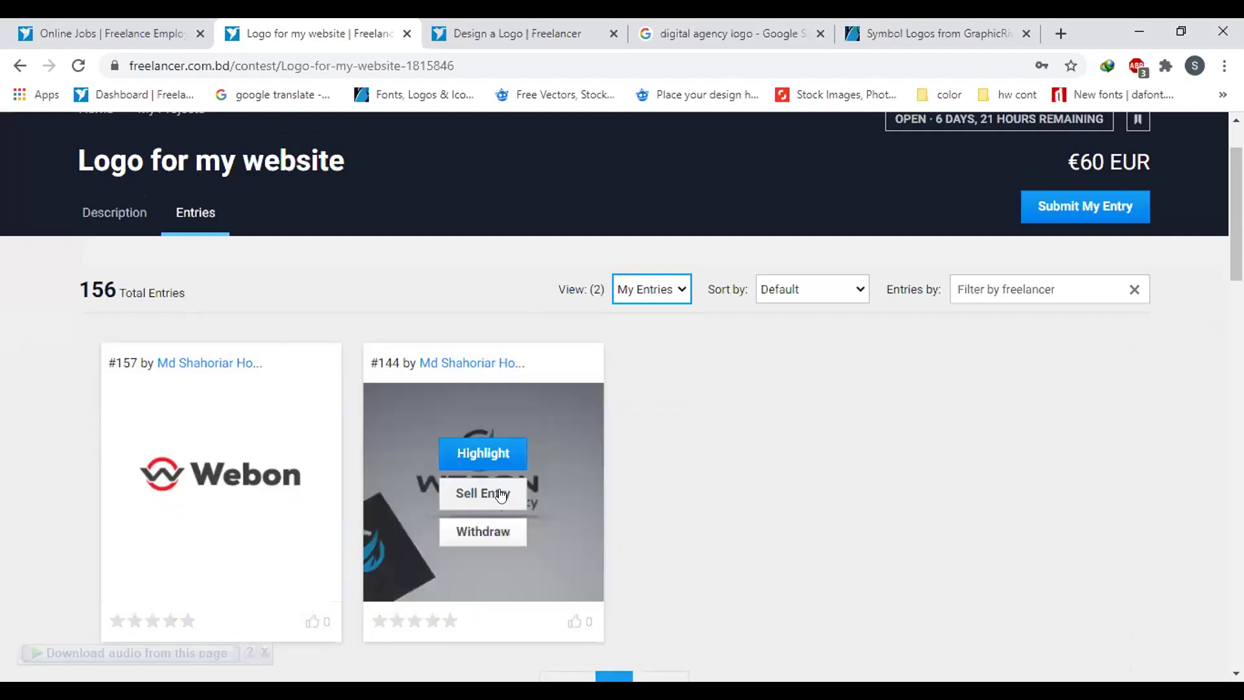
pyautogui.click(550, 524)
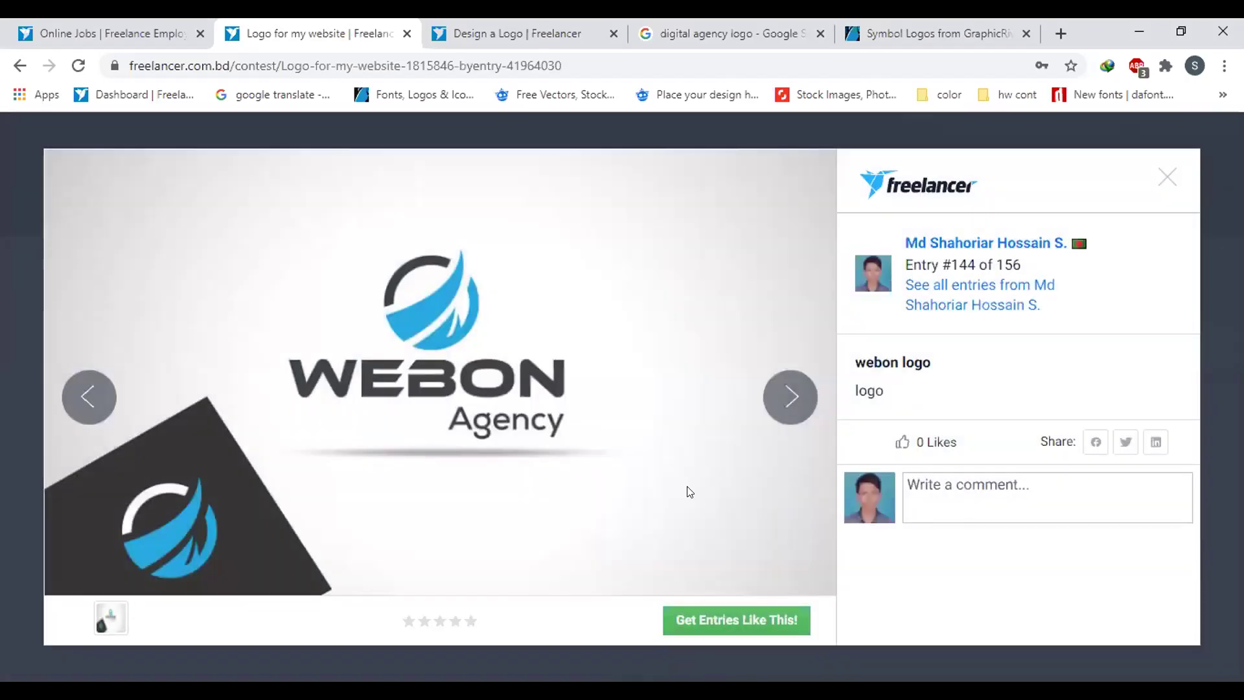
# Close entry #144, view entry #157 in detail, and return to the own entries in the listing
pyautogui.click(1167, 178)
pyautogui.click(272, 434)
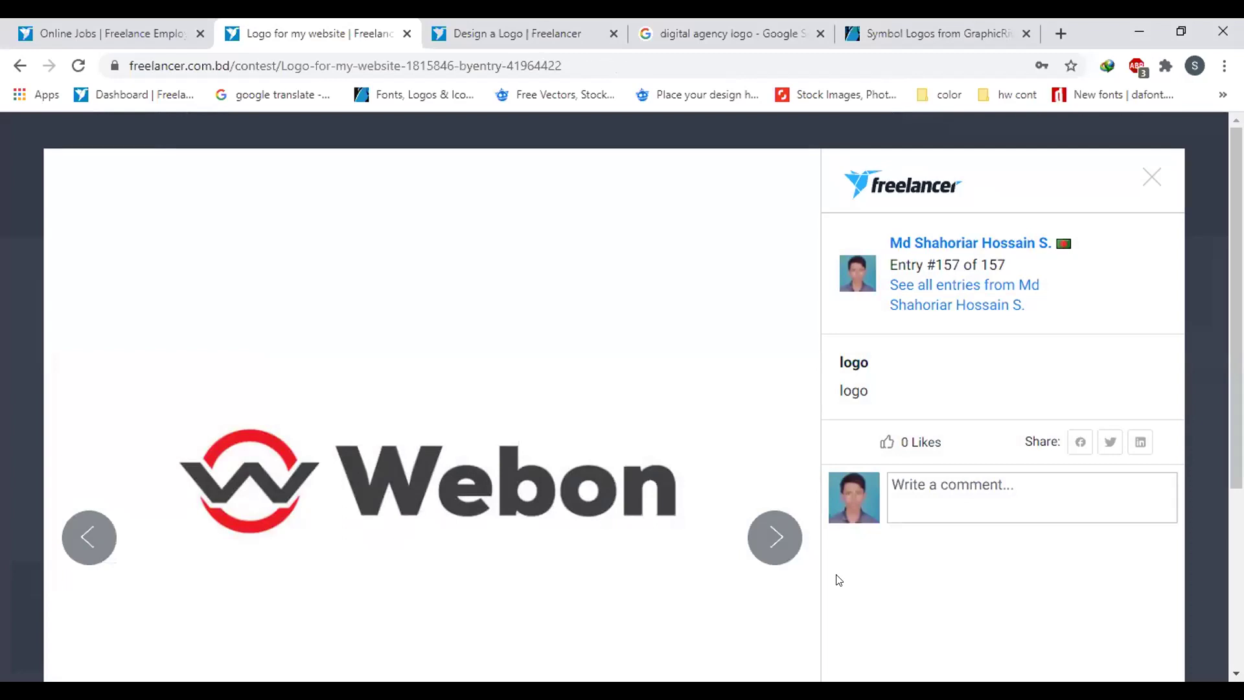
pyautogui.click(1150, 179)
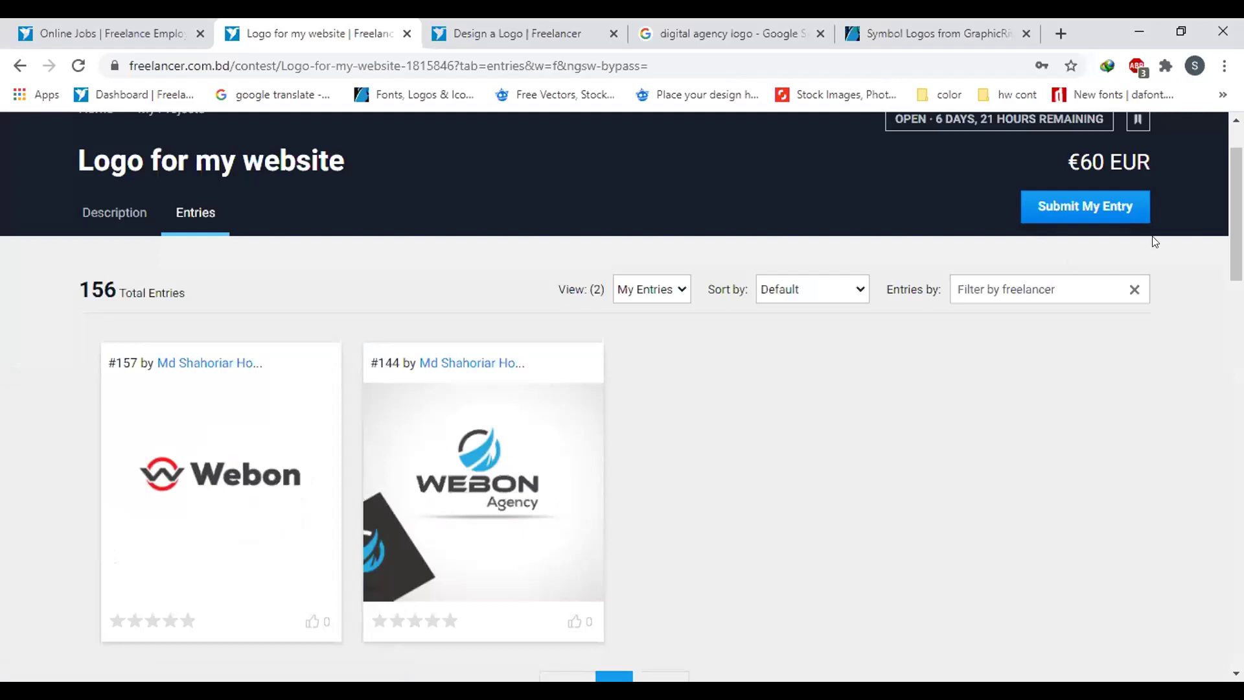
pyautogui.moveTo(1236, 214); pyautogui.dragTo(1236, 200)
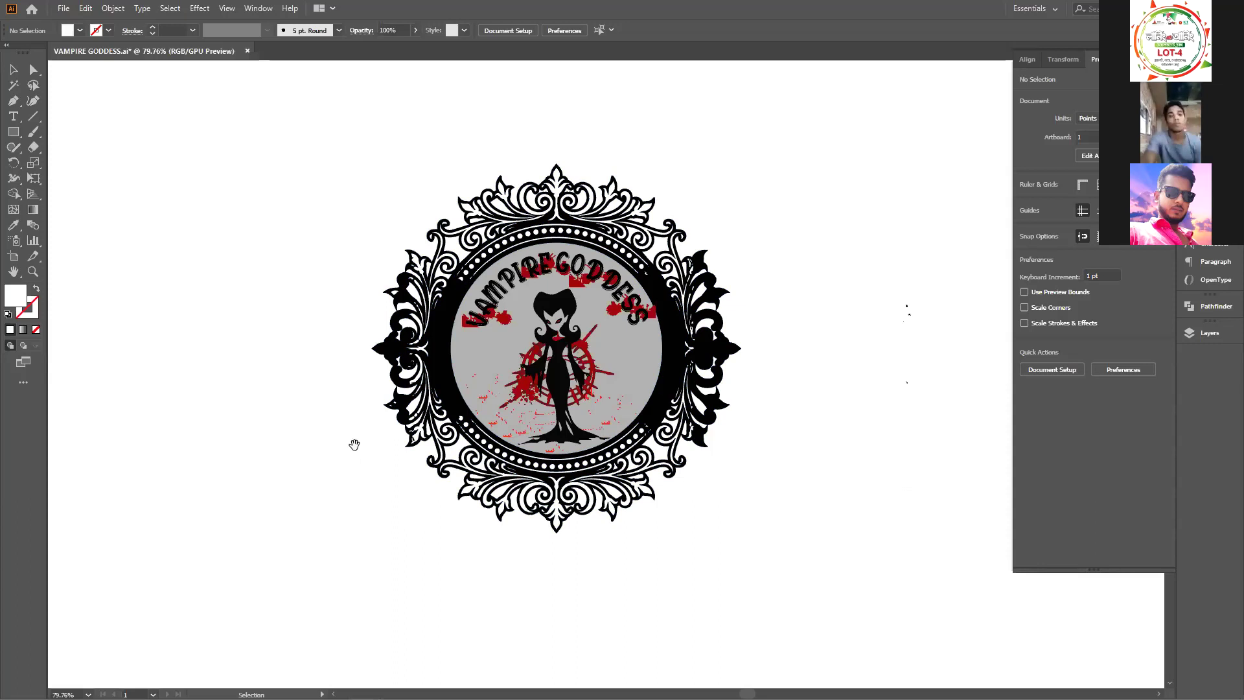
# Switch from the Vampire Goddess artwork to the Candle Label contest, close the halloweenlabel.jpg preview and open entry #17 from the entries
pyautogui.moveTo(363, 445); pyautogui.dragTo(386, 465)
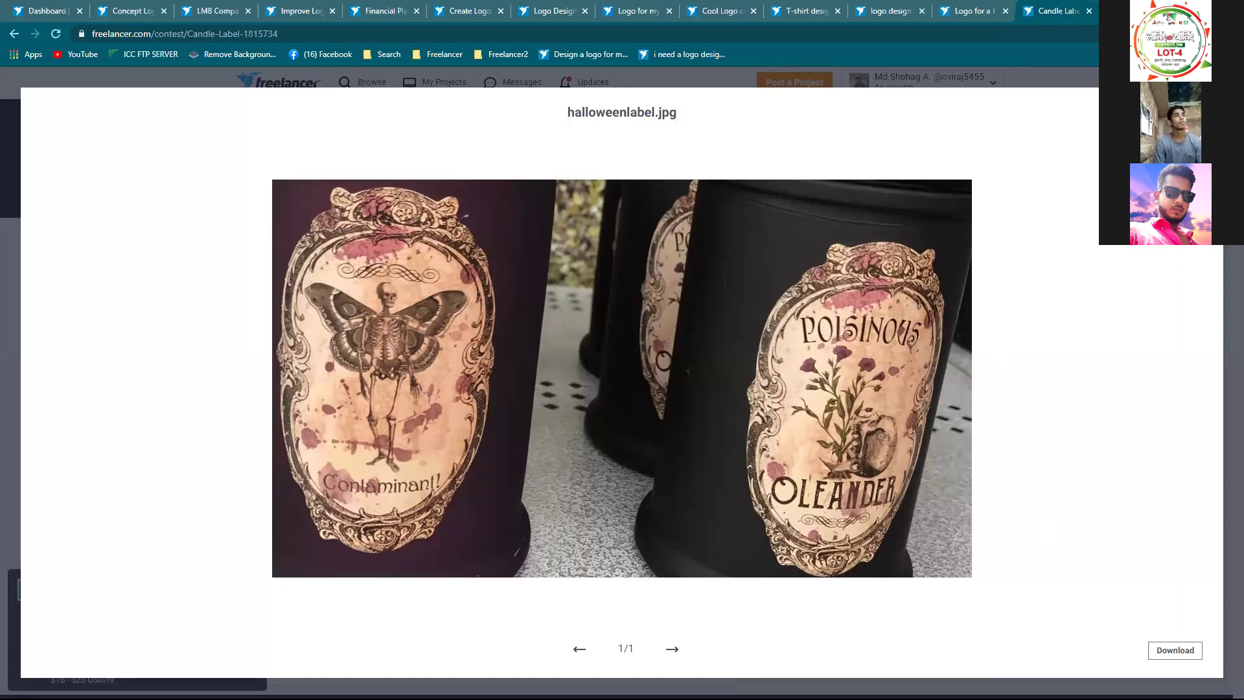
pyautogui.press('Escape')
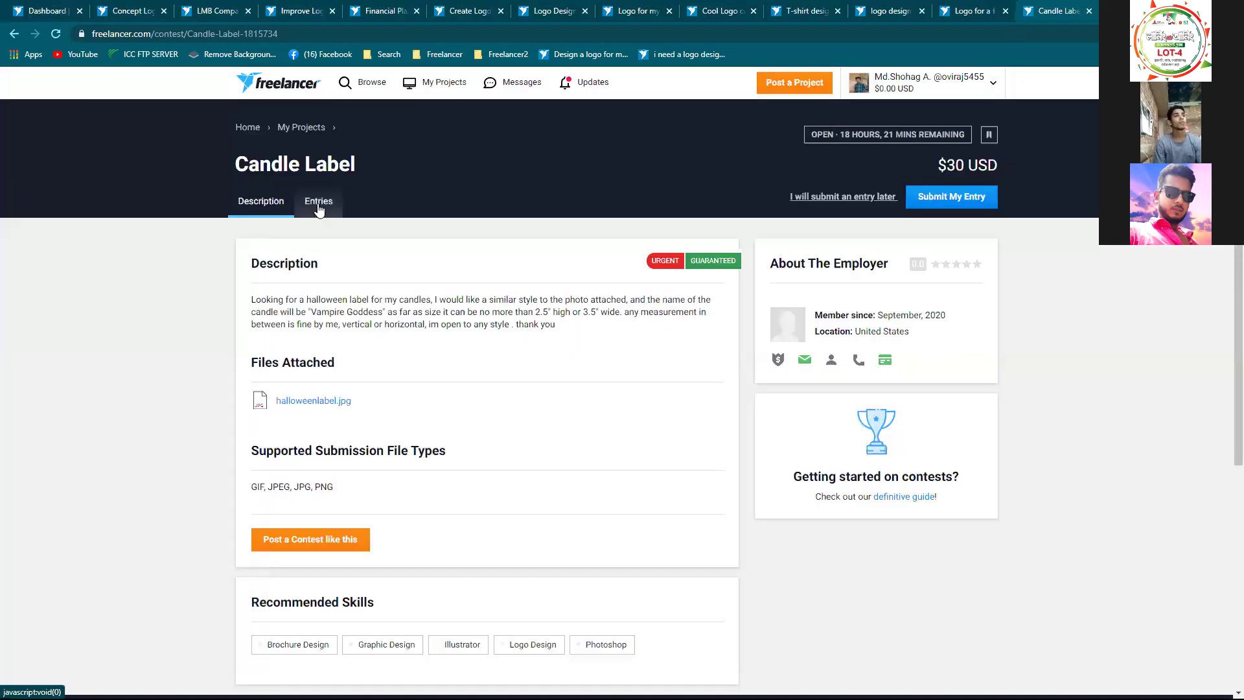
pyautogui.click(317, 204)
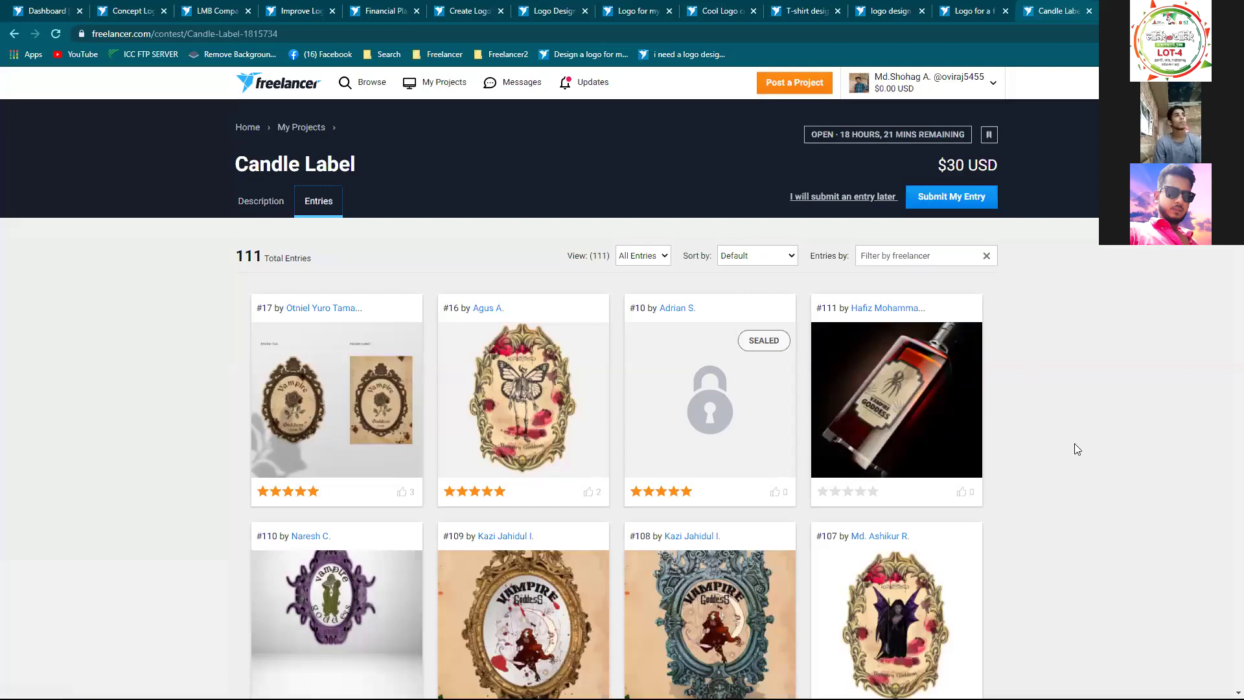
pyautogui.scroll(-2, 801, 523)
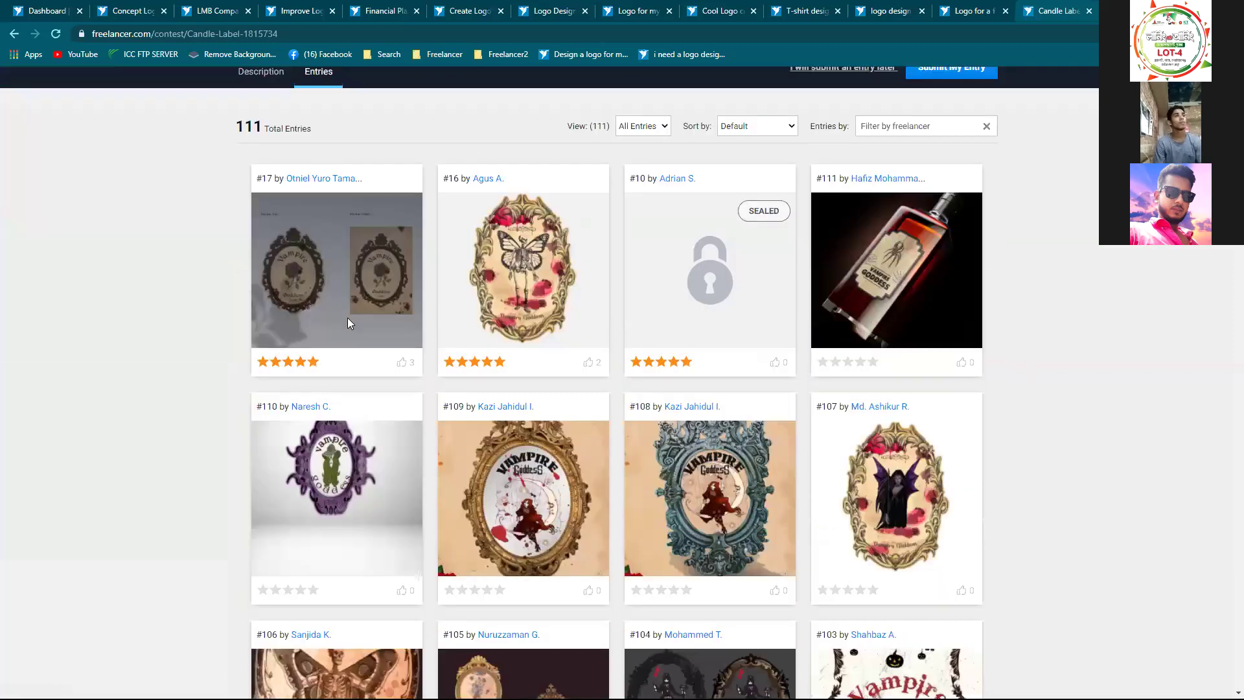
pyautogui.click(348, 322)
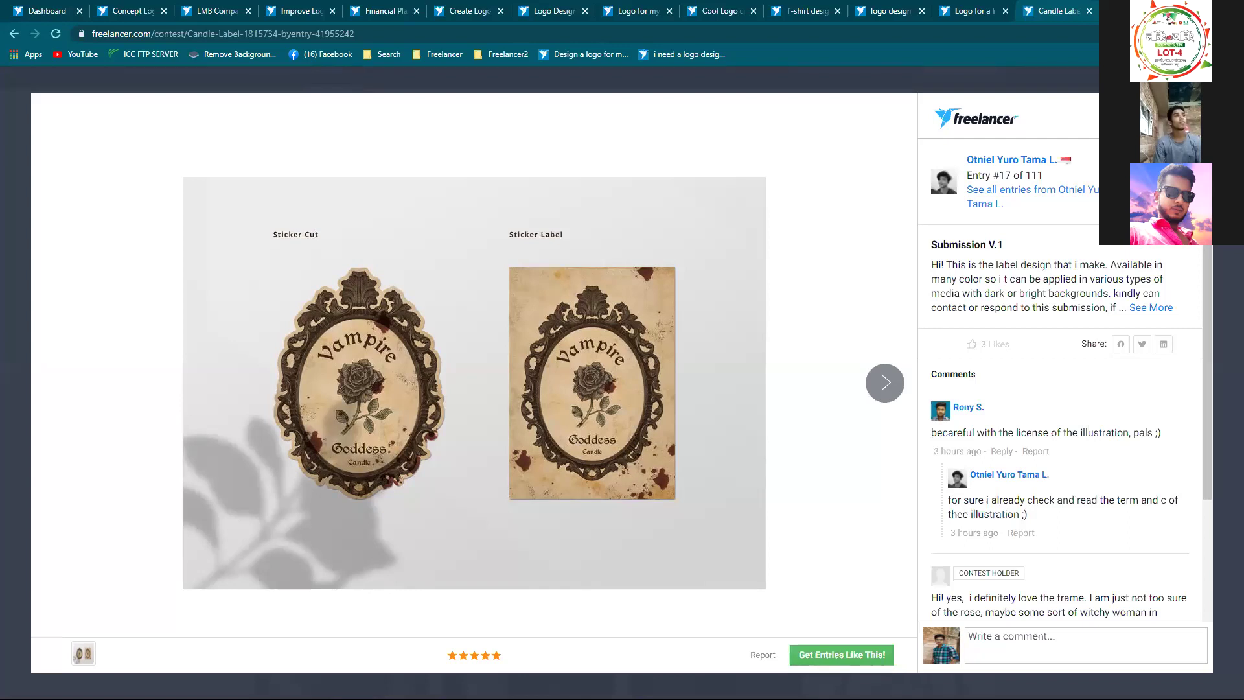
# Close entry #17, read the contest holder's feedback on entry #16, and return to the listing
pyautogui.press('Escape')
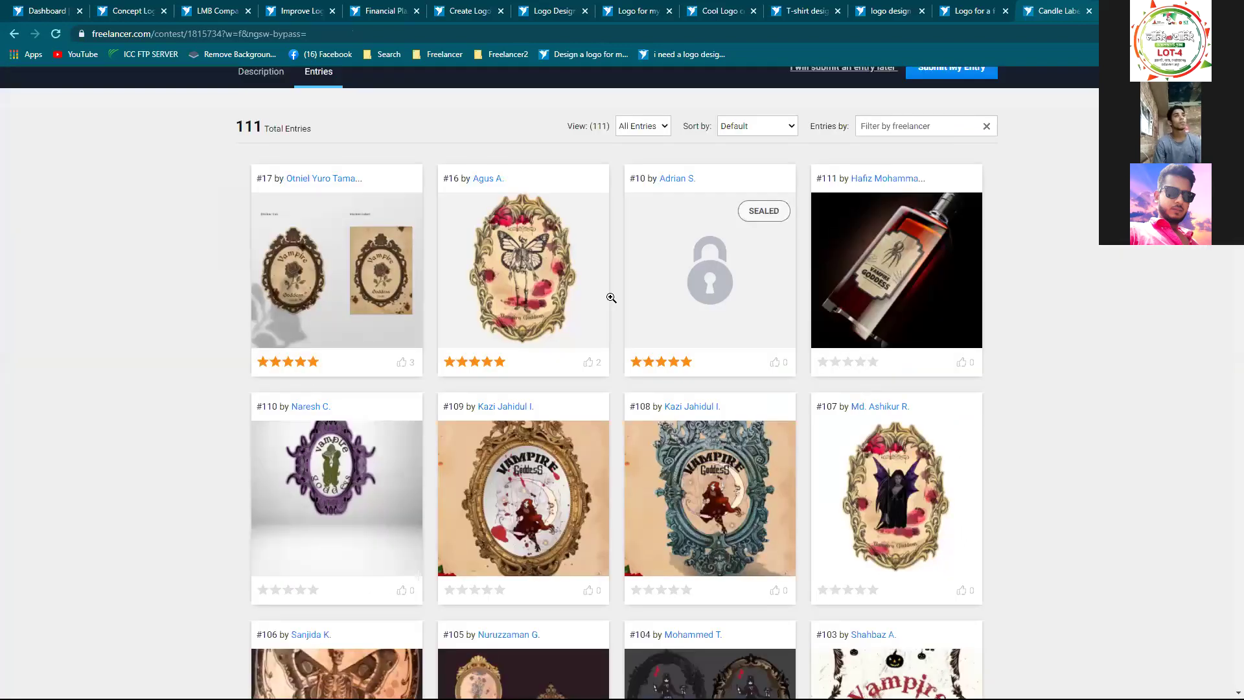
pyautogui.click(597, 288)
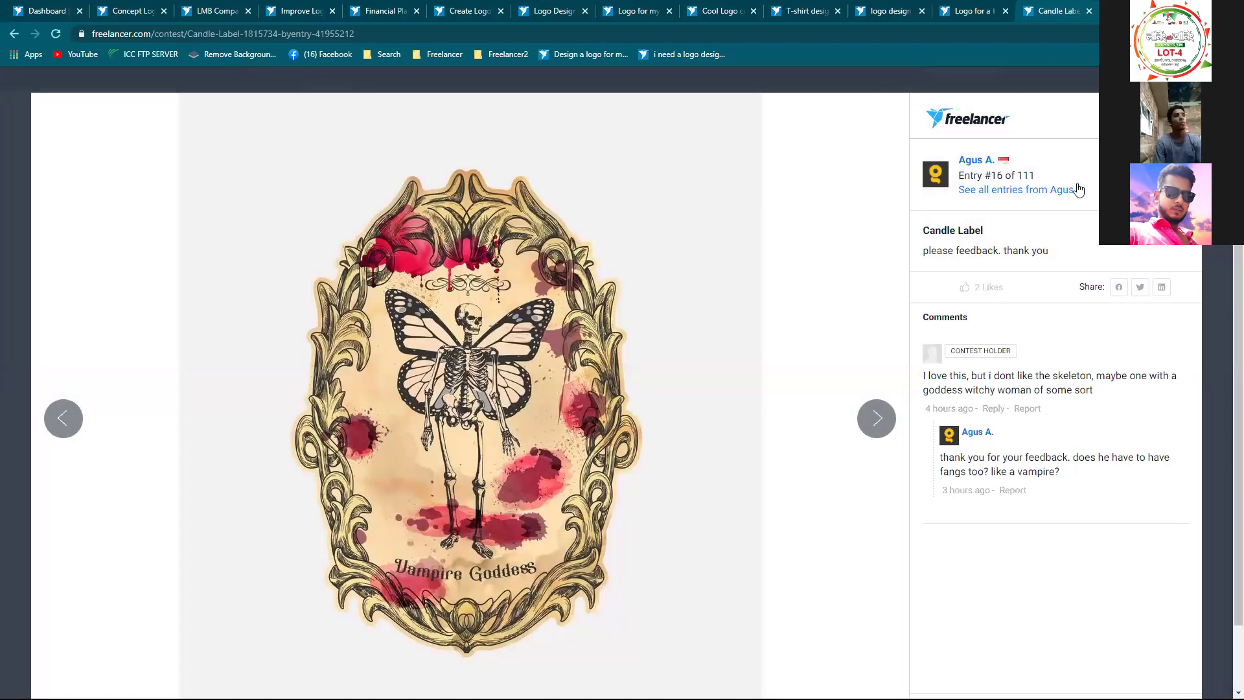
pyautogui.press('Escape')
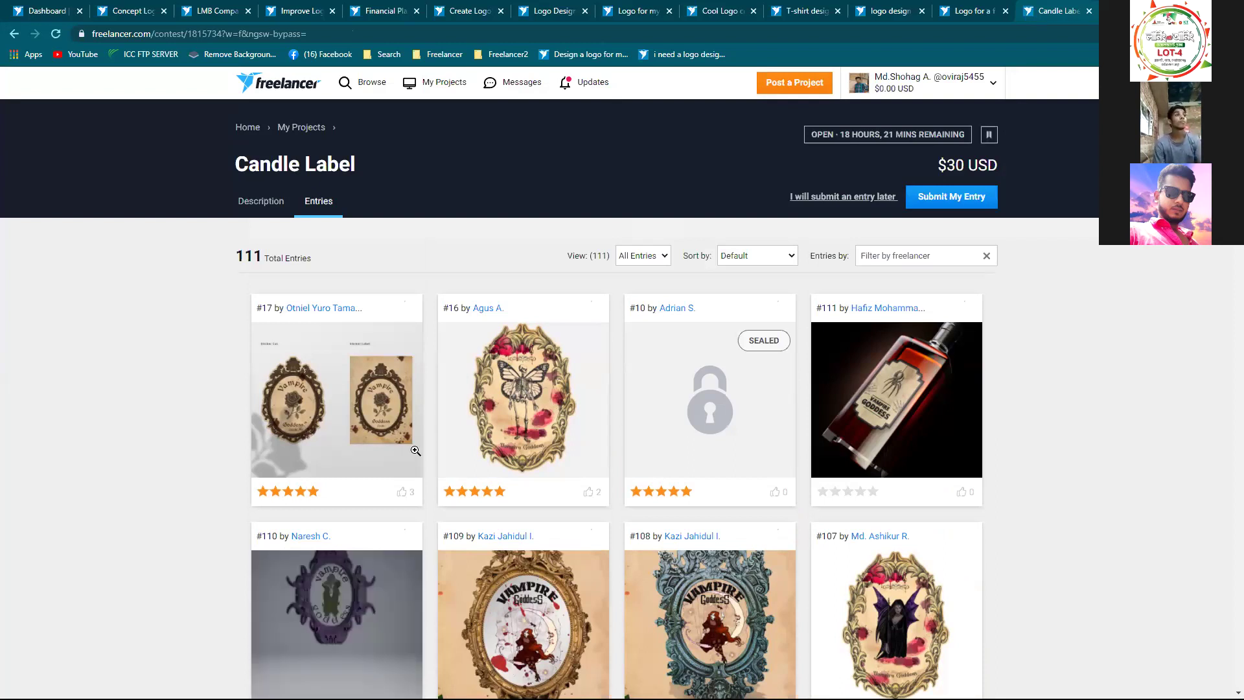
# Compare the five-star entries #17 and #16 once more in the detailed view and go back to the contest's description
pyautogui.click(400, 447)
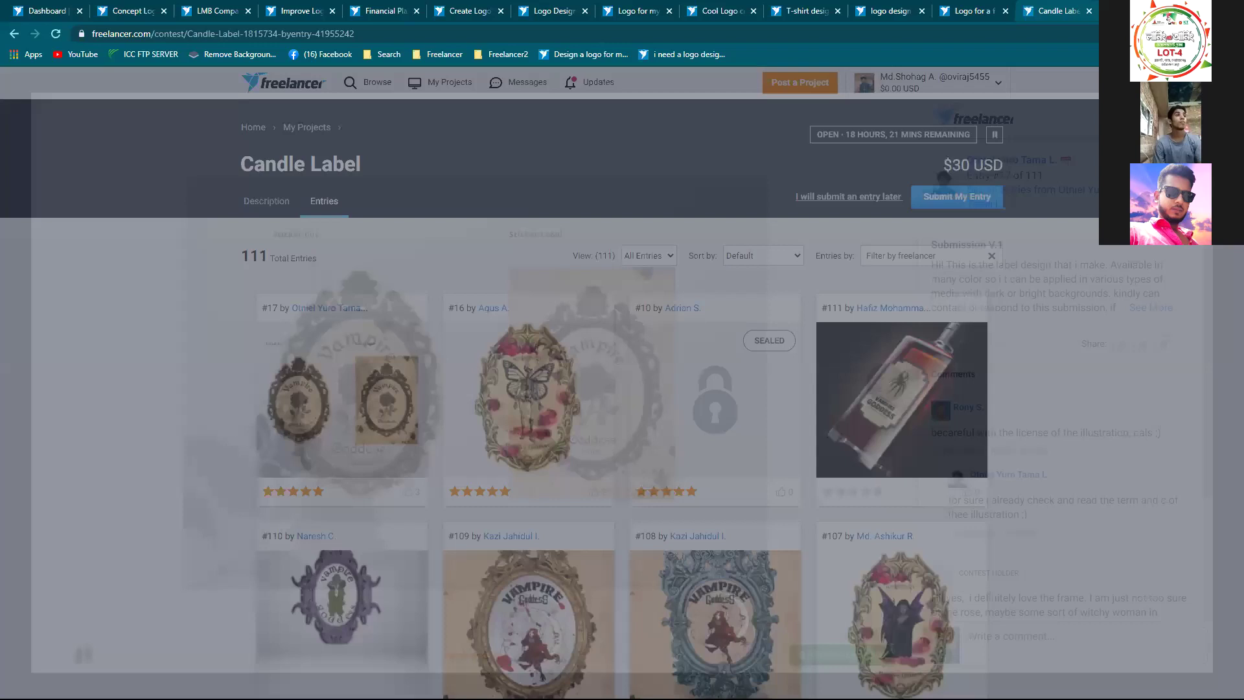
pyautogui.press('Escape')
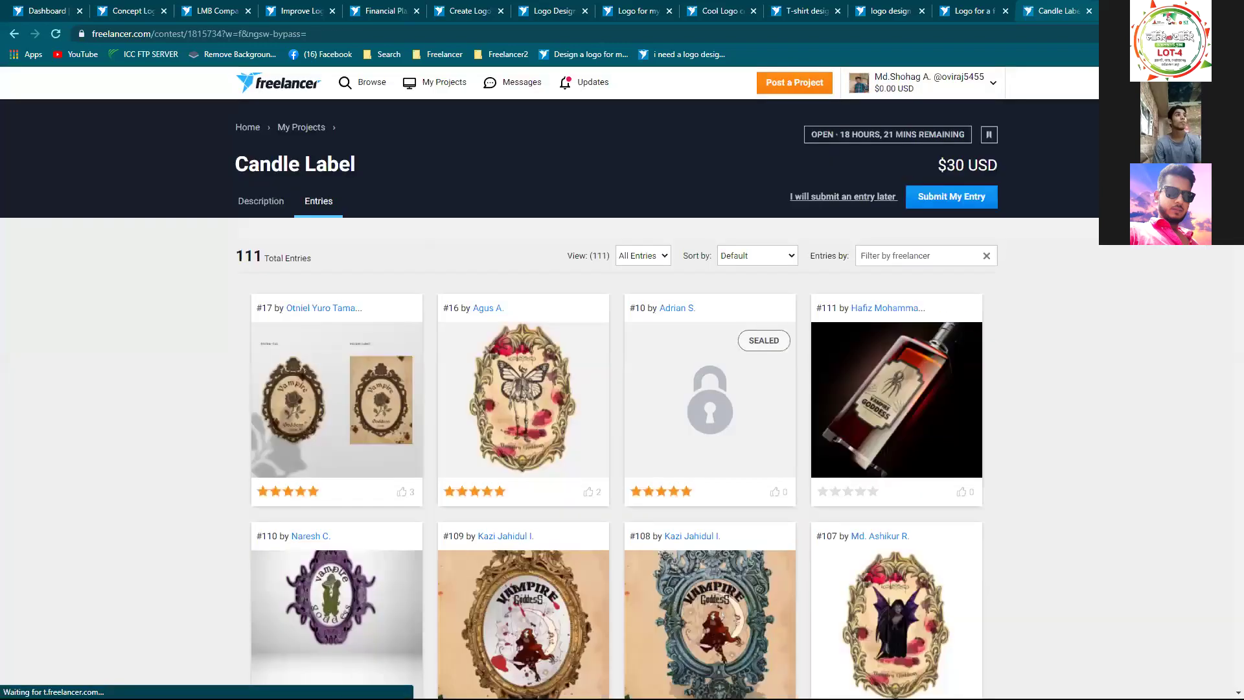
pyautogui.click(538, 407)
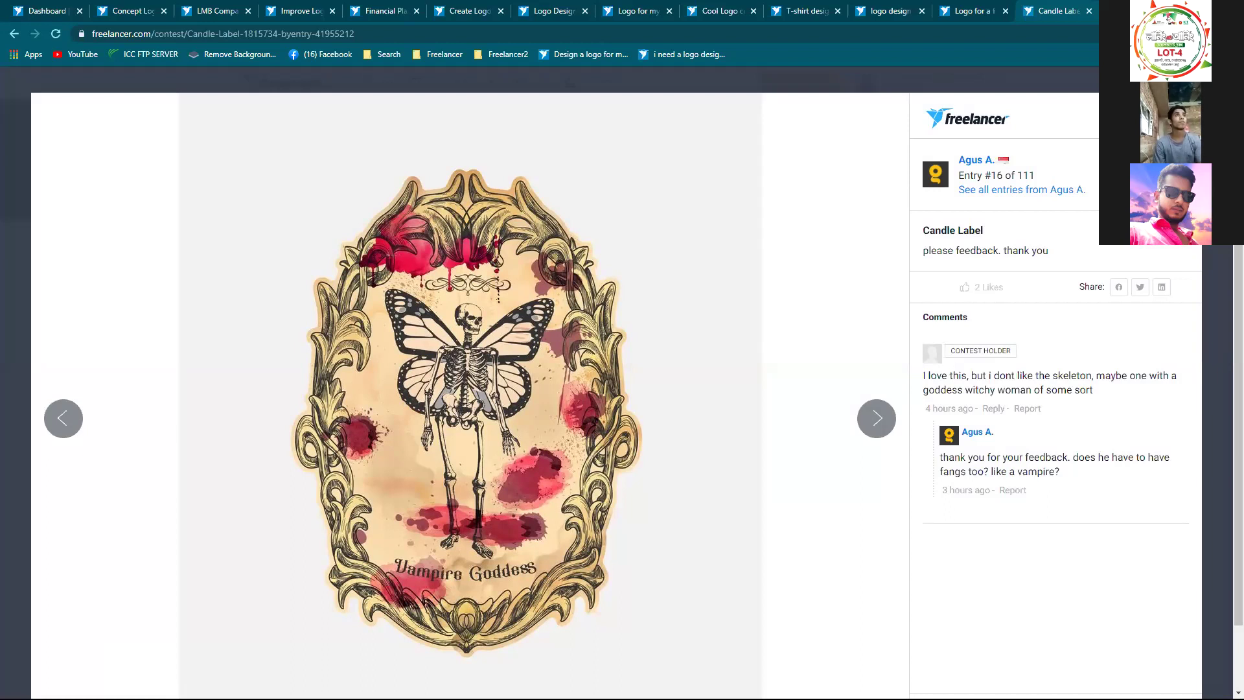
pyautogui.press('Escape')
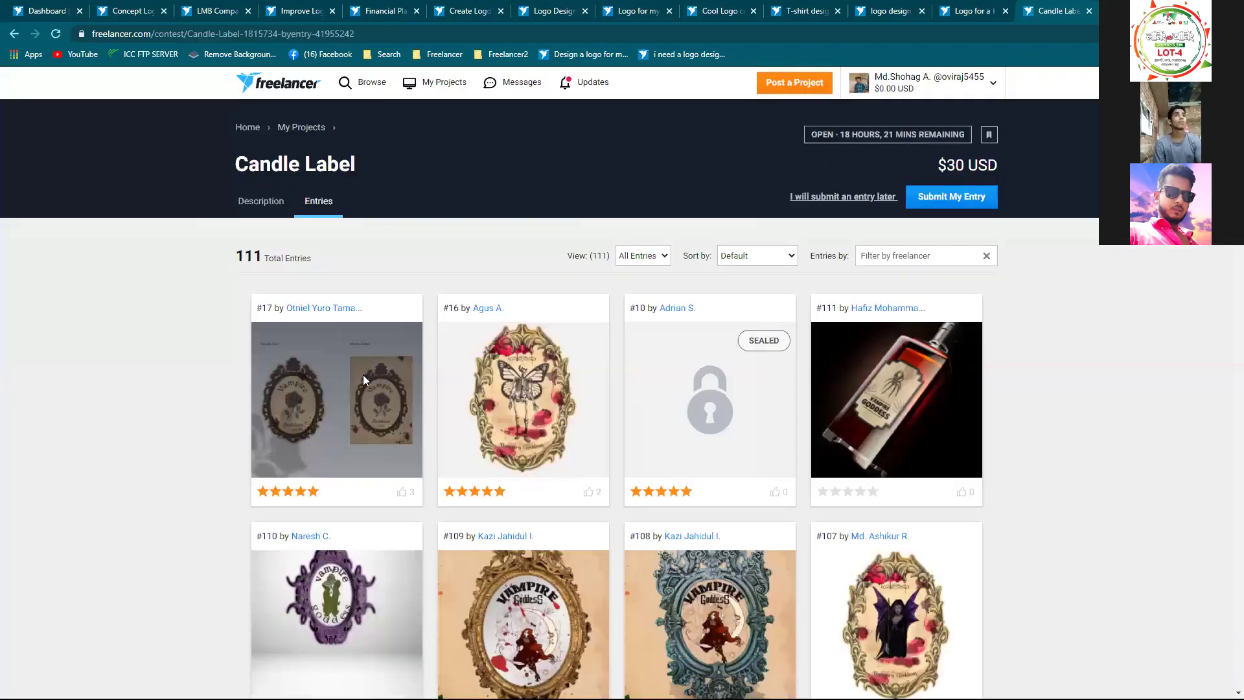
pyautogui.click(363, 375)
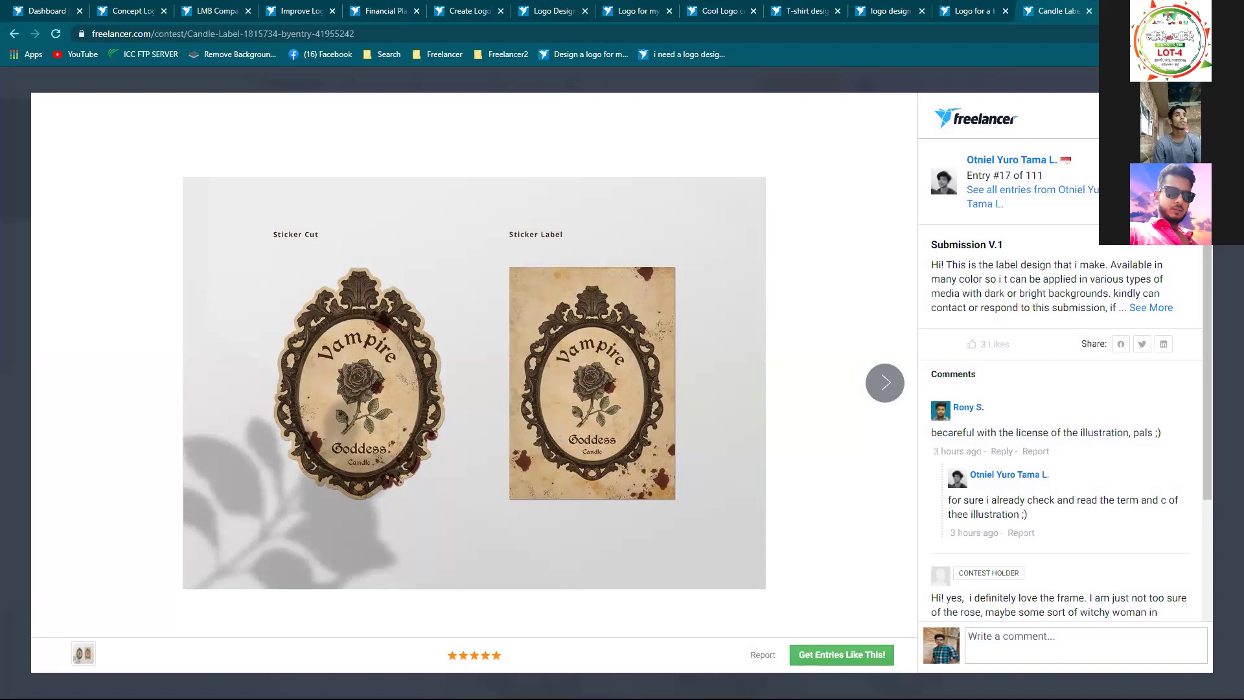
pyautogui.press('Escape')
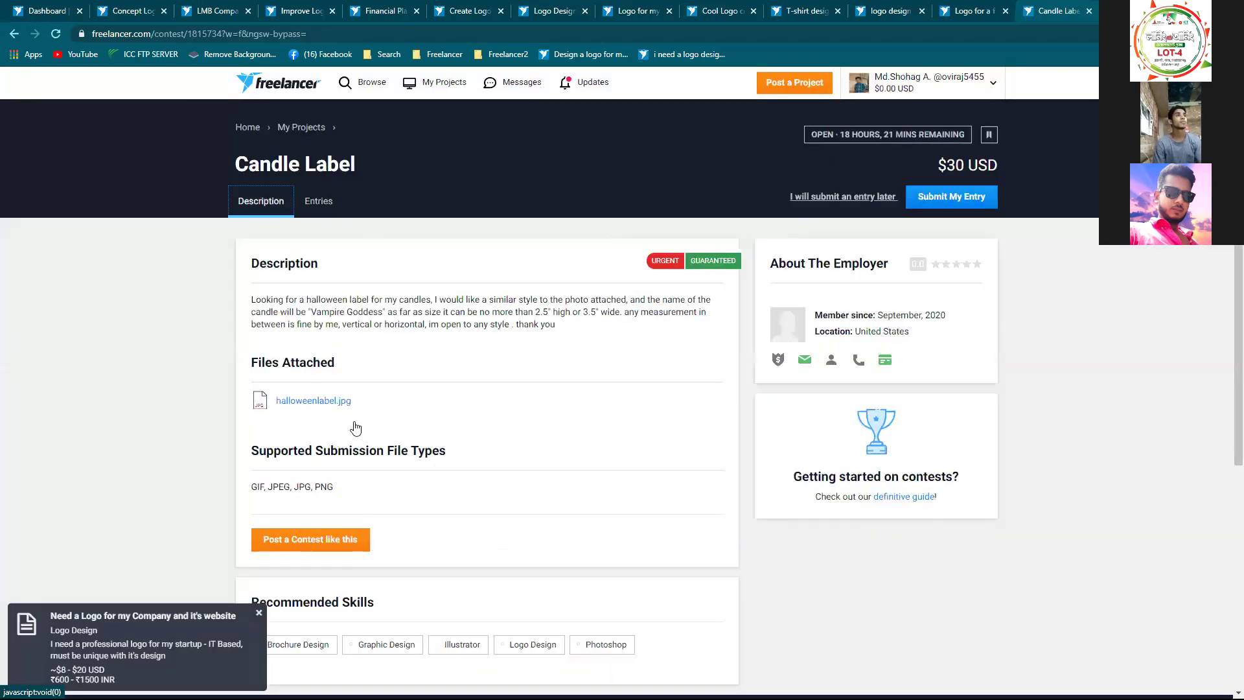
# Examine the attached halloweenlabel.jpg reference again, close it, and switch to the Vampire Goddess artwork in Illustrator
pyautogui.click(324, 402)
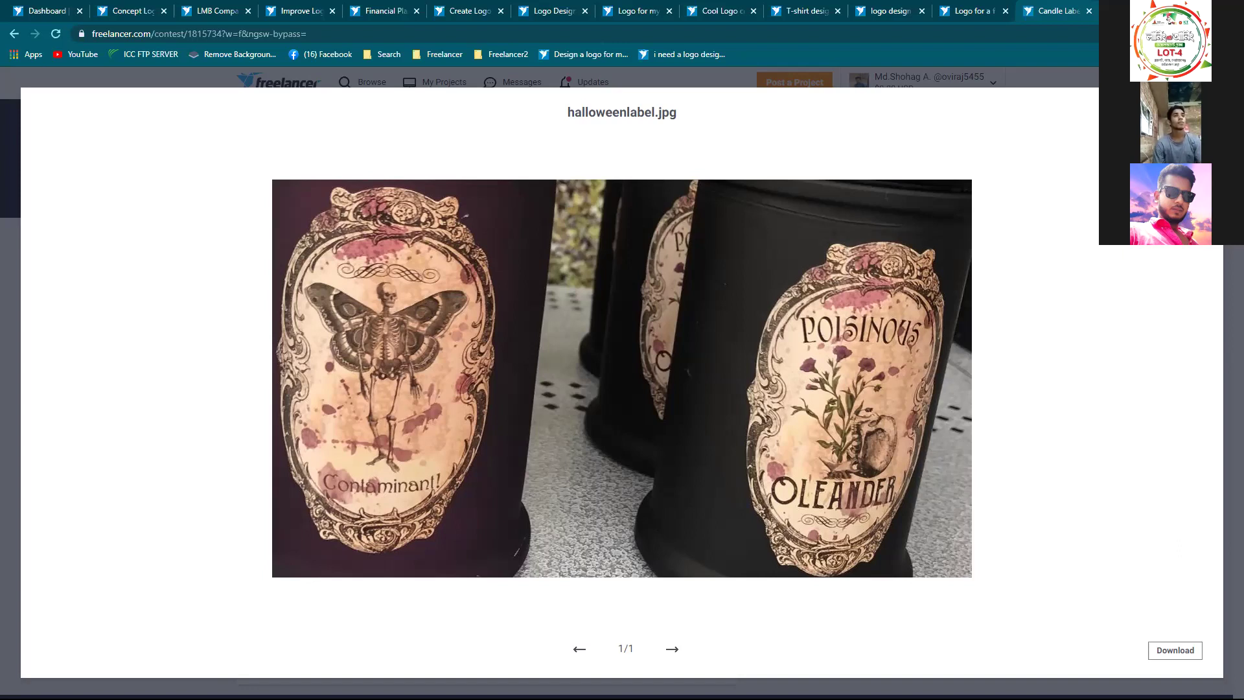
pyautogui.click(1022, 183)
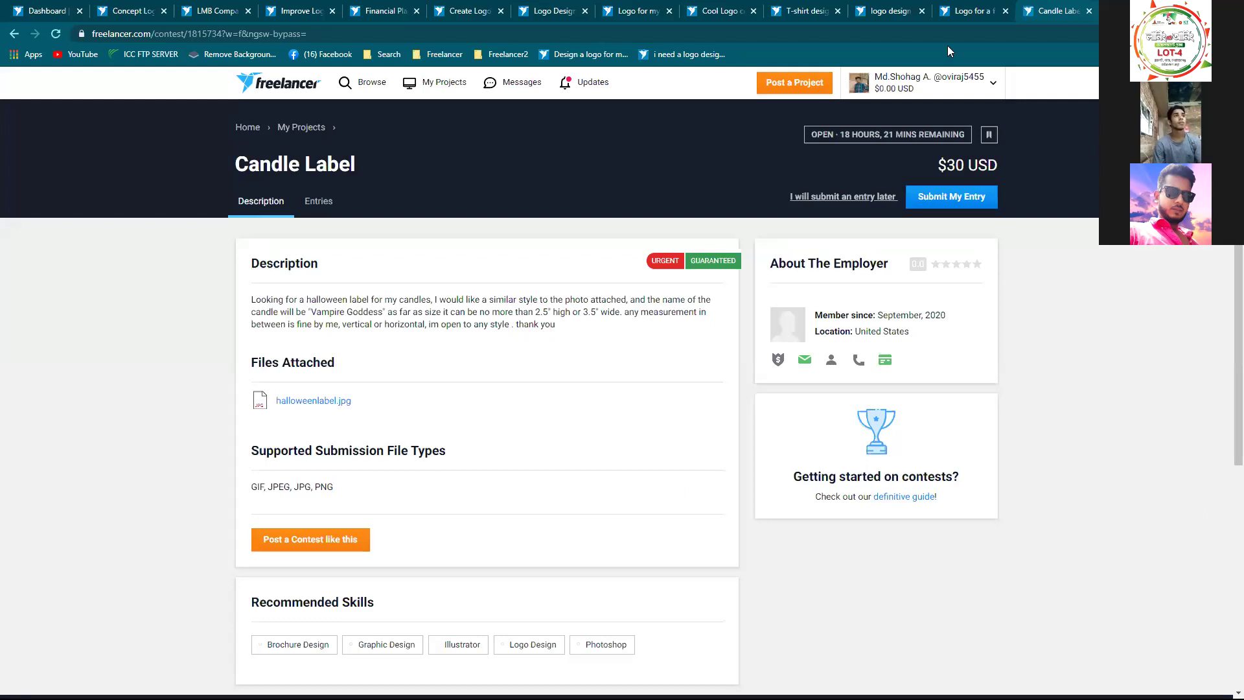
pyautogui.hotkey('alt', 'Tab')
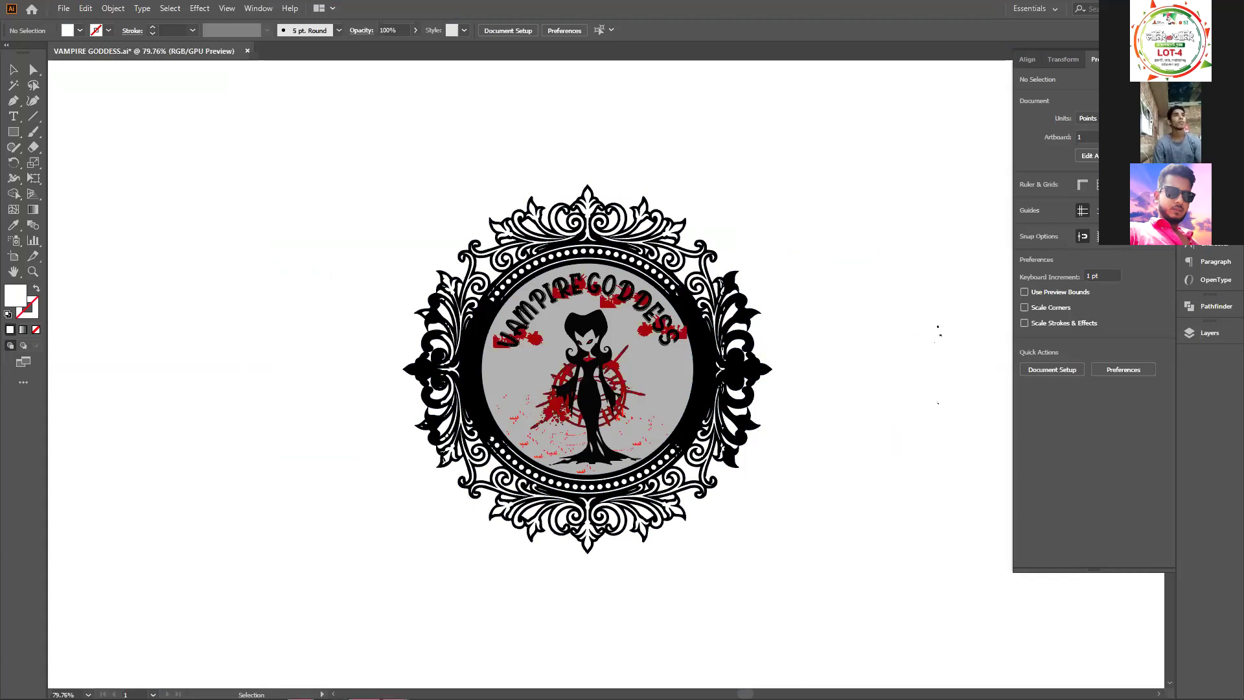
# Switch to the Candle Label contest in Chrome, reread its description, and return to the Vampire Goddess artwork in Illustrator
pyautogui.moveTo(687, 698)
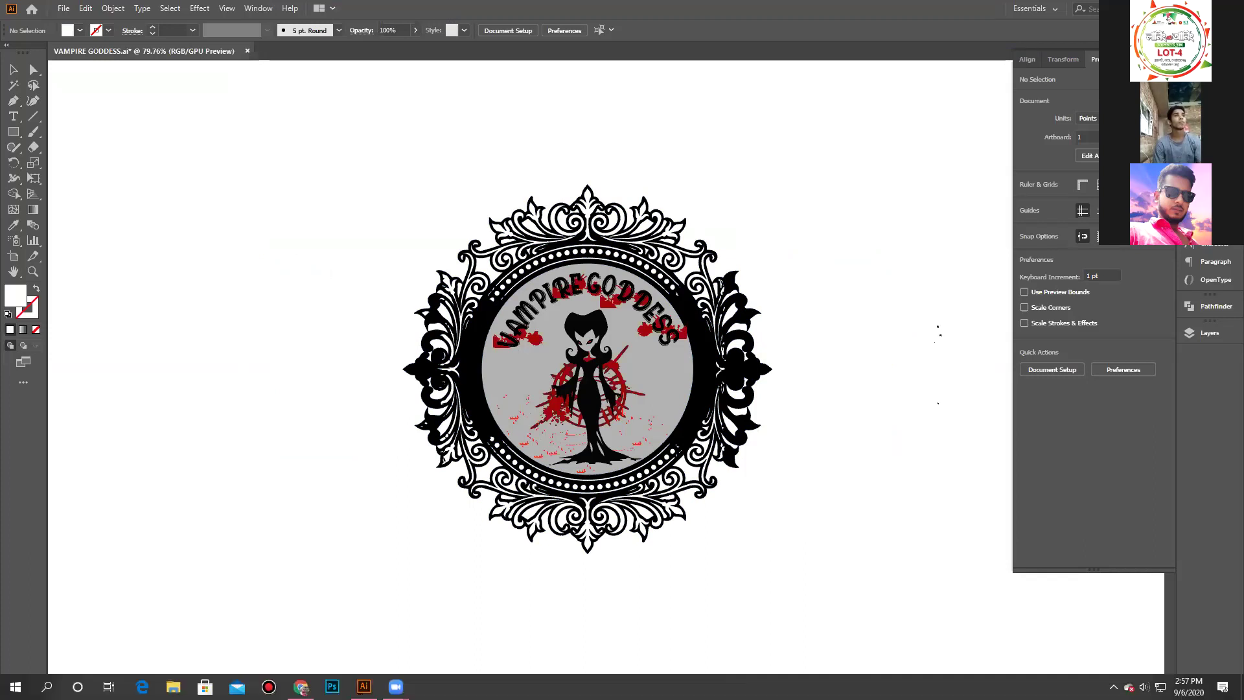
pyautogui.click(300, 686)
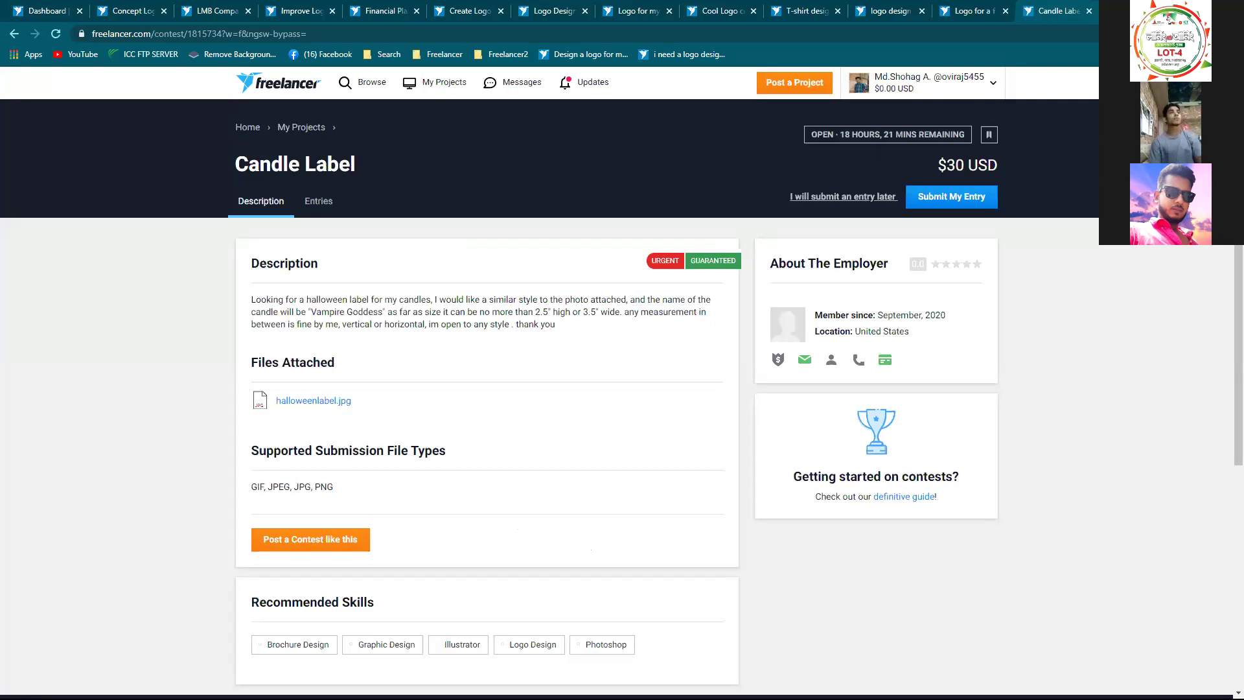
pyautogui.hotkey('alt', 'Tab')
pyautogui.scroll(-2, 797, 377)
pyautogui.hscroll(2, 797, 378)
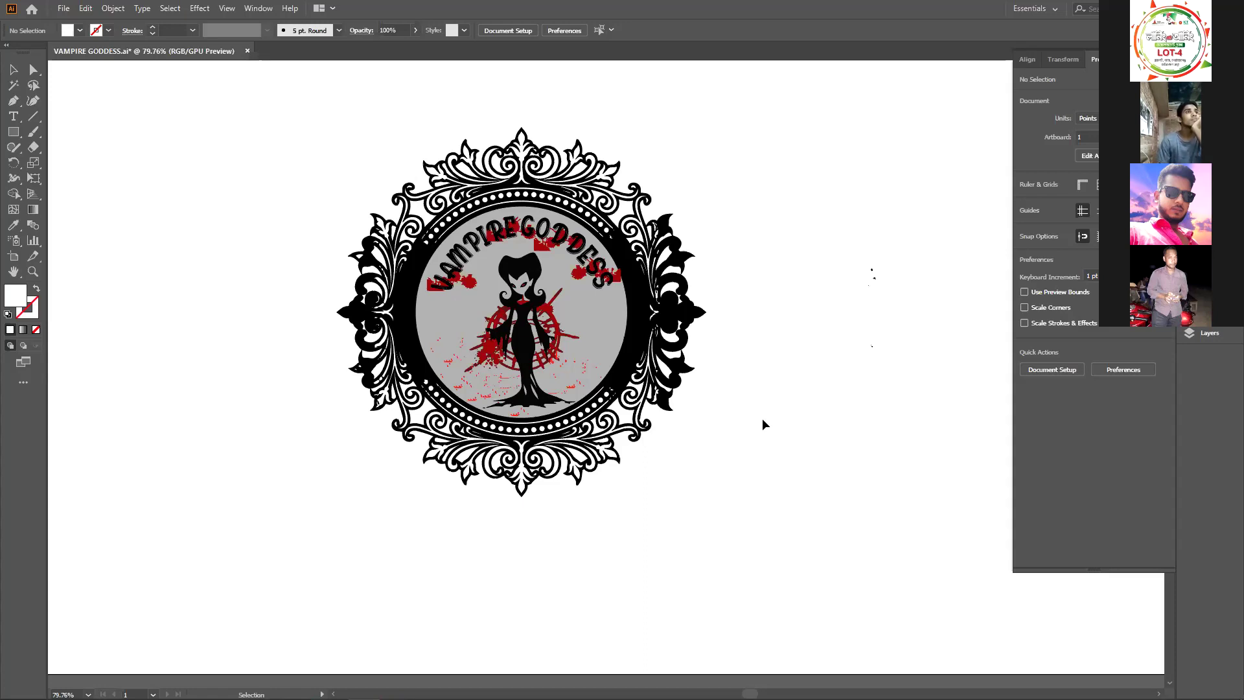
# Move the Vampire Goddess badge off the white artboard onto the grey canvas and examine it against the darker background
pyautogui.scroll(-5, 772, 403)
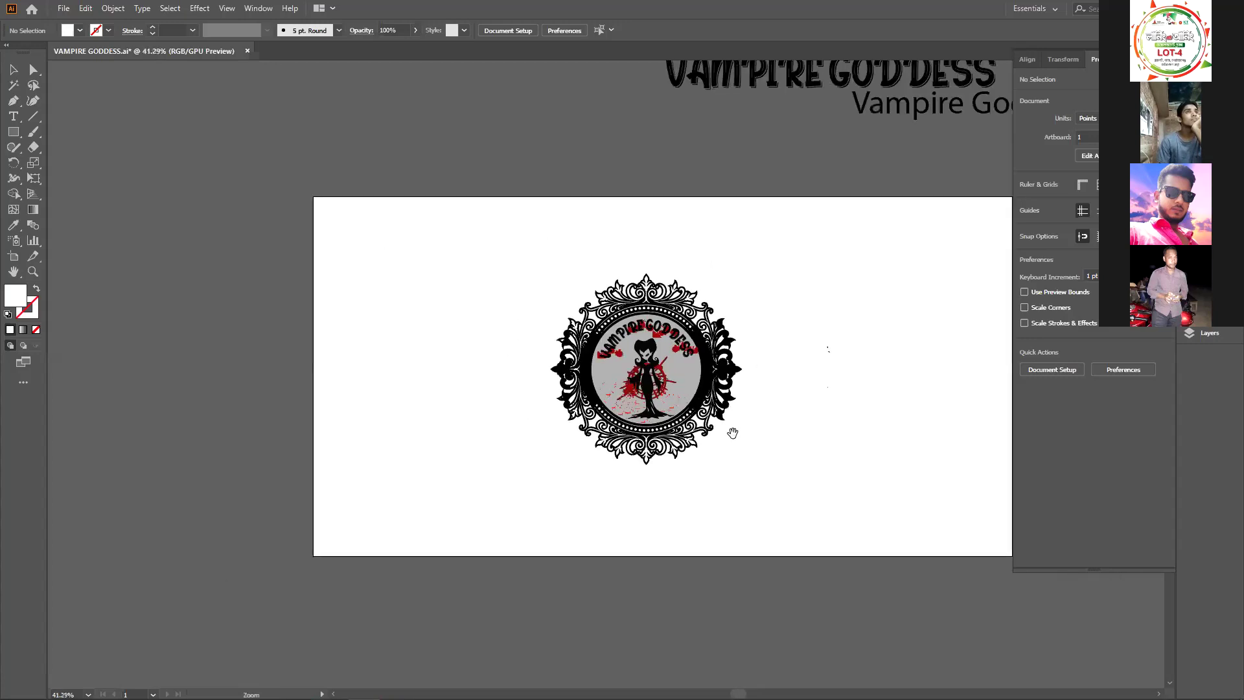
pyautogui.moveTo(751, 293); pyautogui.dragTo(197, 424)
pyautogui.click(239, 485)
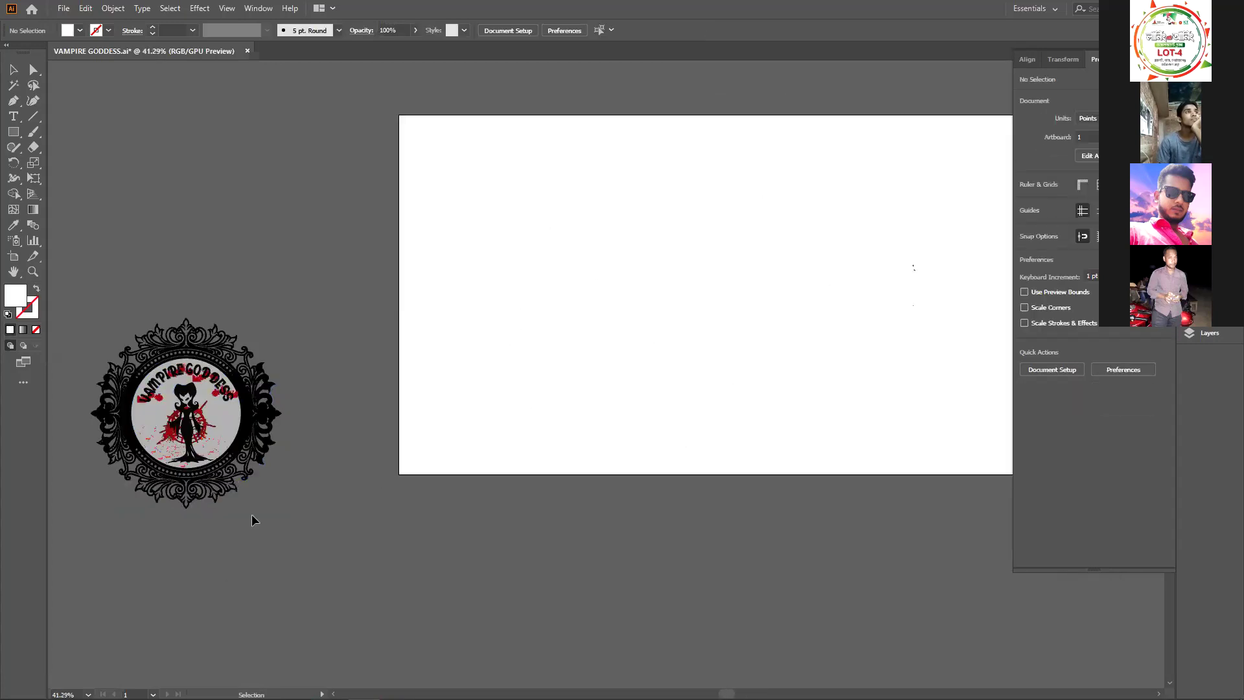
pyautogui.scroll(8, 459, 470)
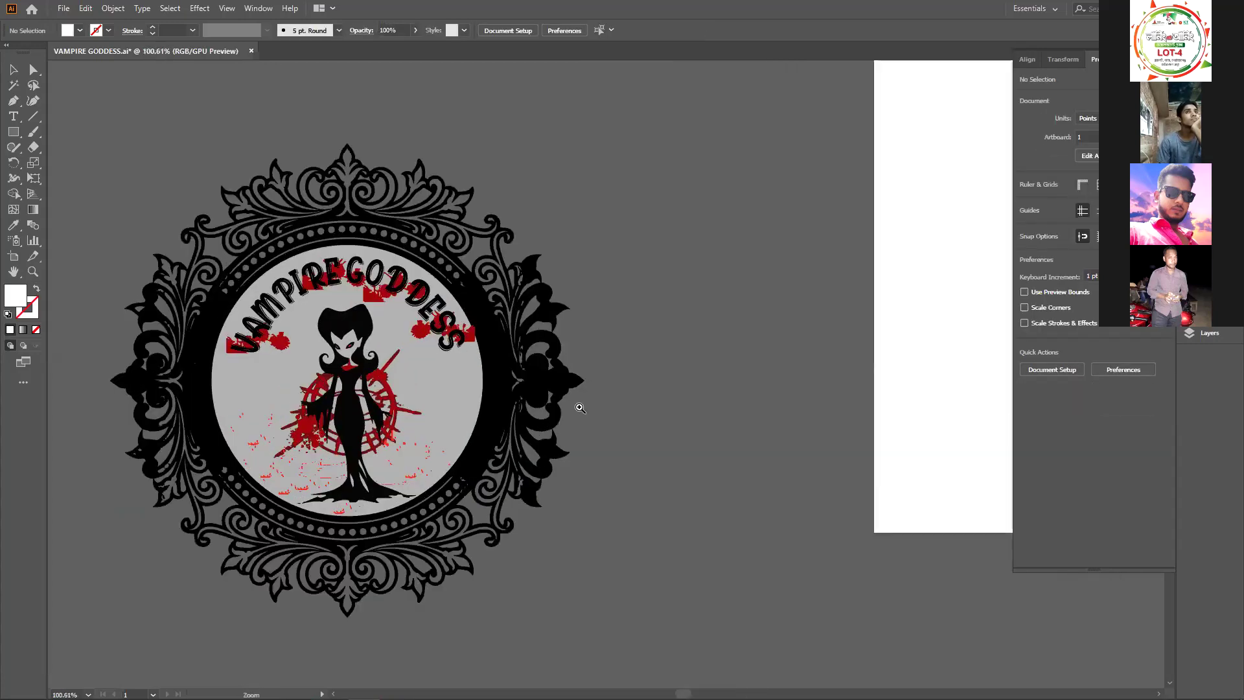
pyautogui.moveTo(585, 415); pyautogui.dragTo(696, 409)
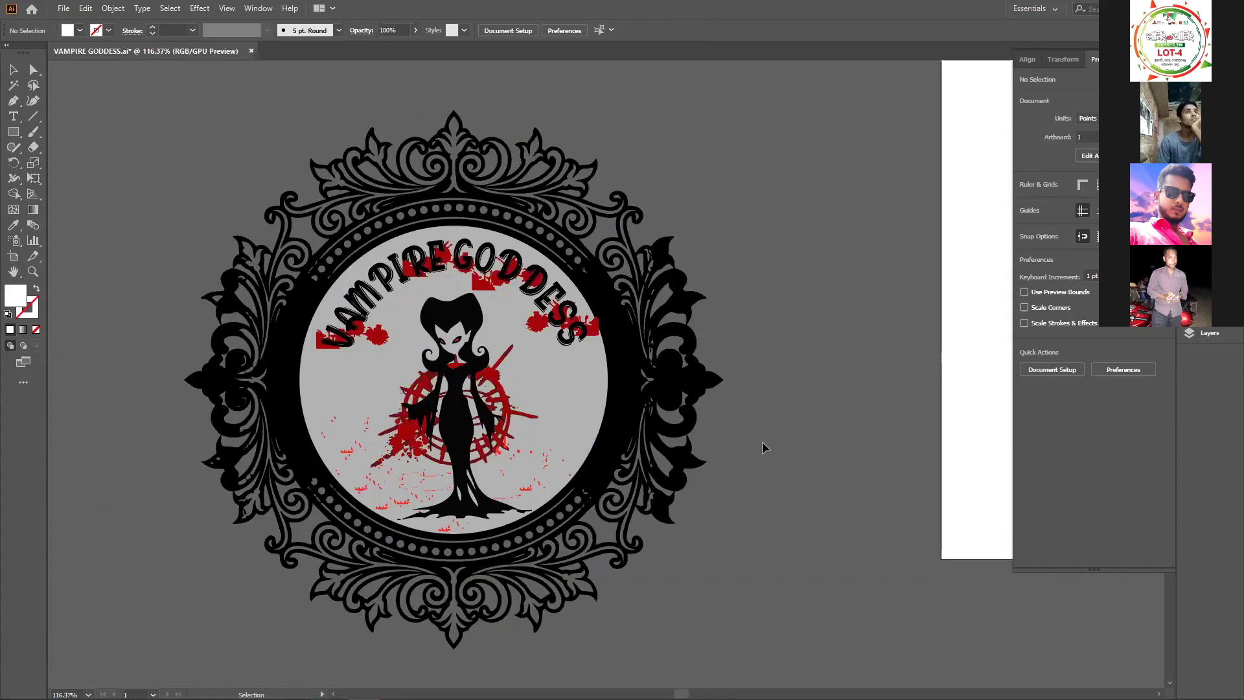
pyautogui.press('z')
pyautogui.scroll(-5, 760, 468)
pyautogui.moveTo(741, 455); pyautogui.dragTo(340, 480)
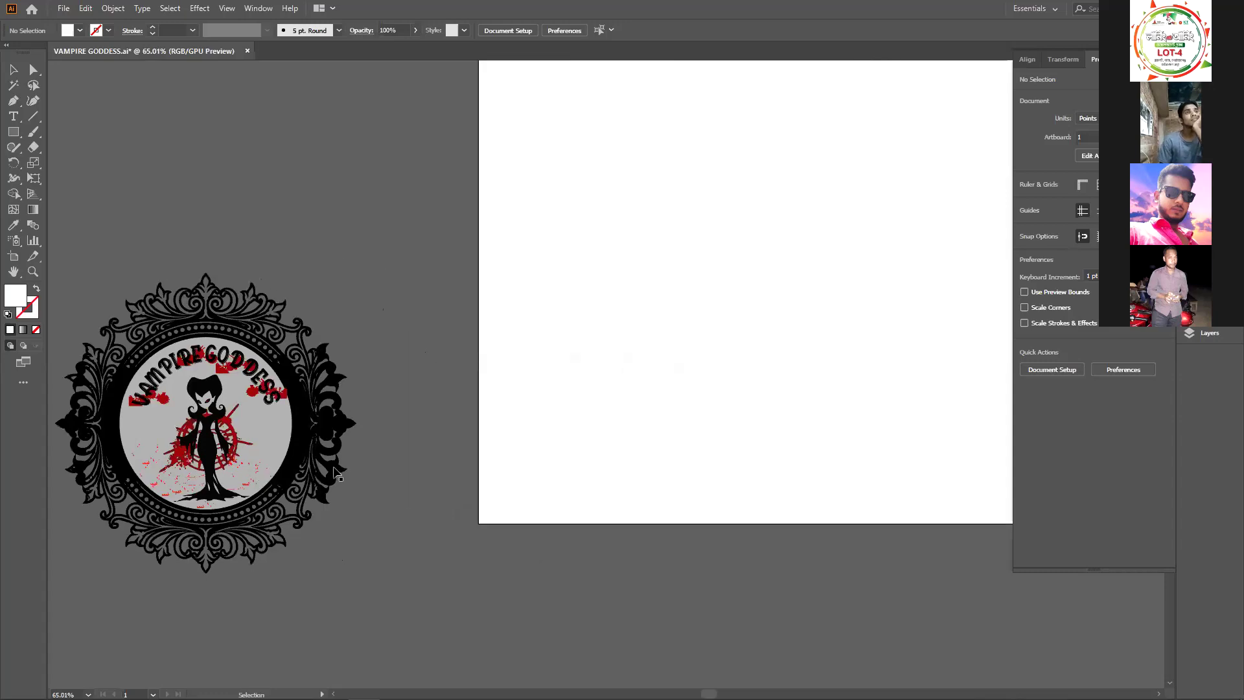
# Move the Vampire Goddess badge from the grey canvas back onto the white artboard
pyautogui.moveTo(266, 444); pyautogui.dragTo(799, 302)
pyautogui.click(746, 528)
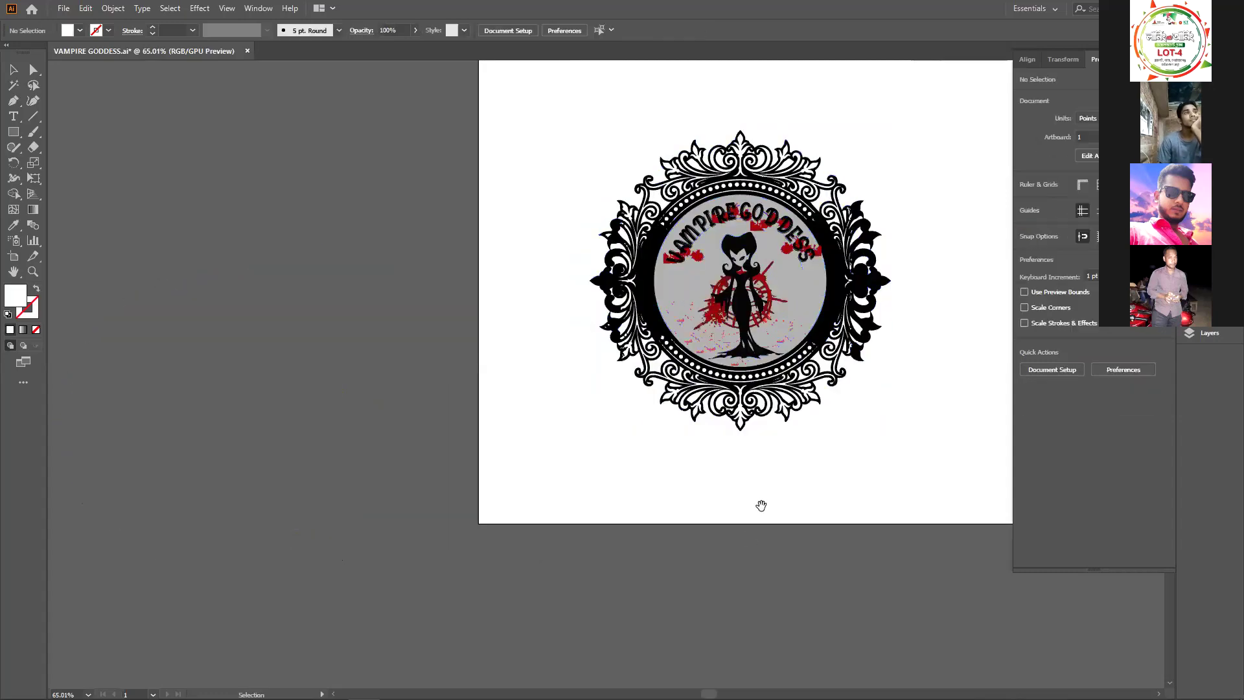
pyautogui.moveTo(760, 503); pyautogui.dragTo(650, 487)
pyautogui.scroll(3, 606, 273)
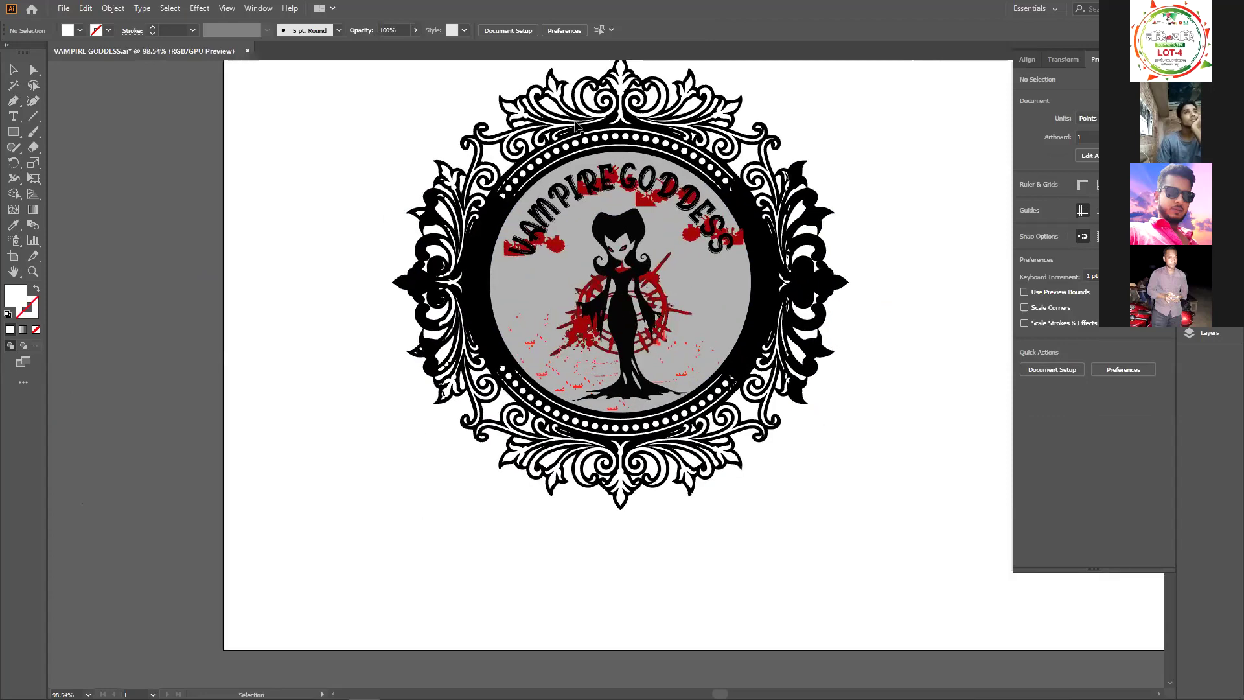
pyautogui.hscroll(-5, 725, 294)
# Move the badge over the artboard's edge to compare it on grey, and bring it back onto the white artboard
pyautogui.moveTo(704, 431); pyautogui.dragTo(283, 631)
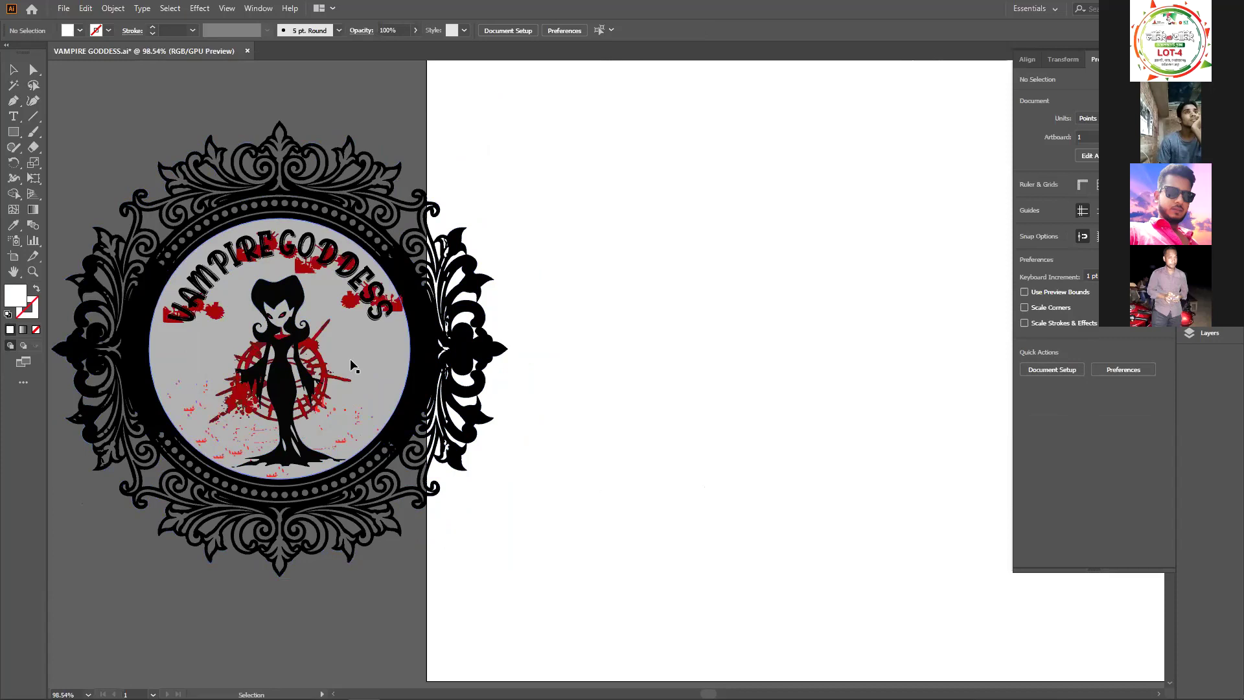
pyautogui.moveTo(822, 291); pyautogui.dragTo(234, 387)
pyautogui.hotkey('ctrl', 'a')
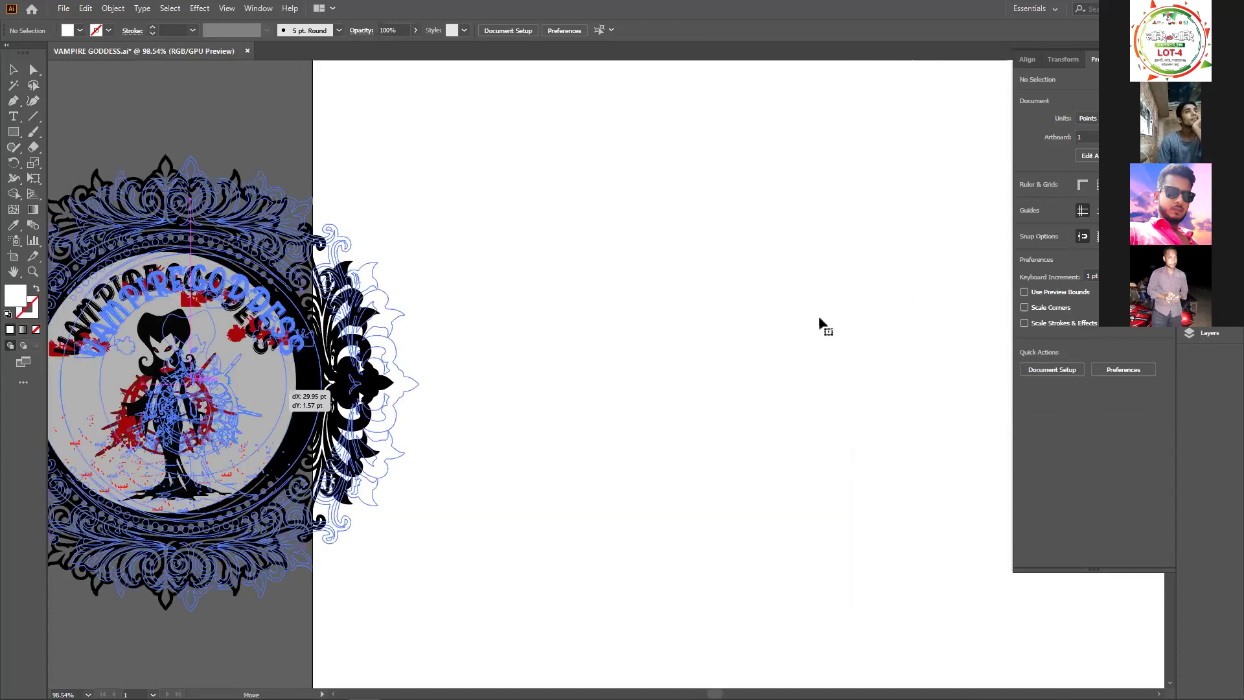
pyautogui.hotkey('ctrl', 'z')
pyautogui.click(432, 473)
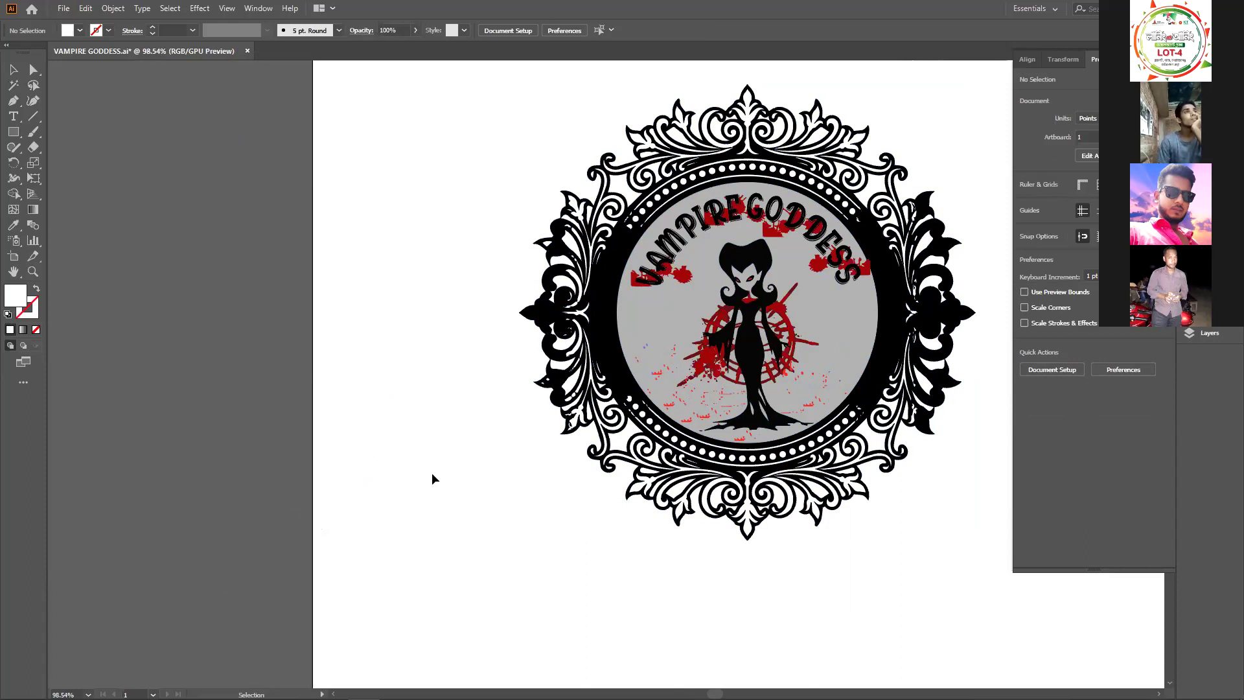
# Examine the black ornamental frame of the Vampire Goddess badge up close, and view the whole badge on the artboard
pyautogui.press('space')
pyautogui.moveTo(425, 473); pyautogui.dragTo(236, 441)
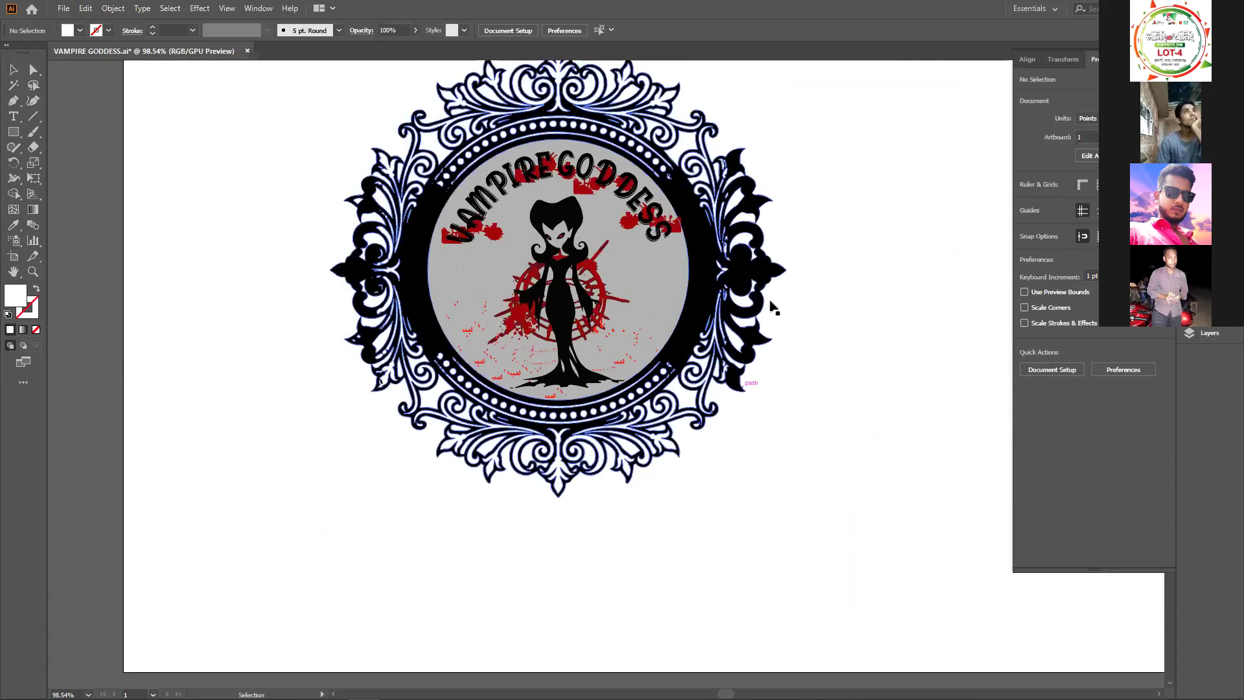
pyautogui.click(761, 281)
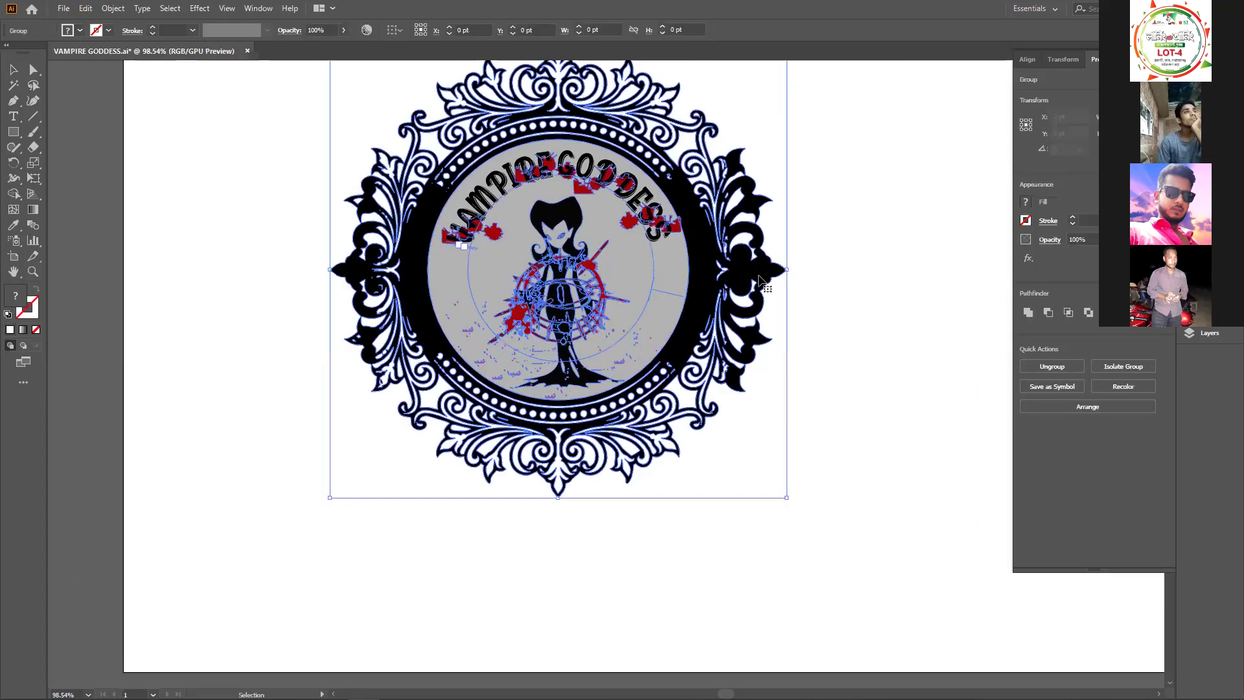
pyautogui.click(948, 389)
pyautogui.hotkey('ctrl', 'space')
pyautogui.moveTo(752, 272); pyautogui.dragTo(809, 285)
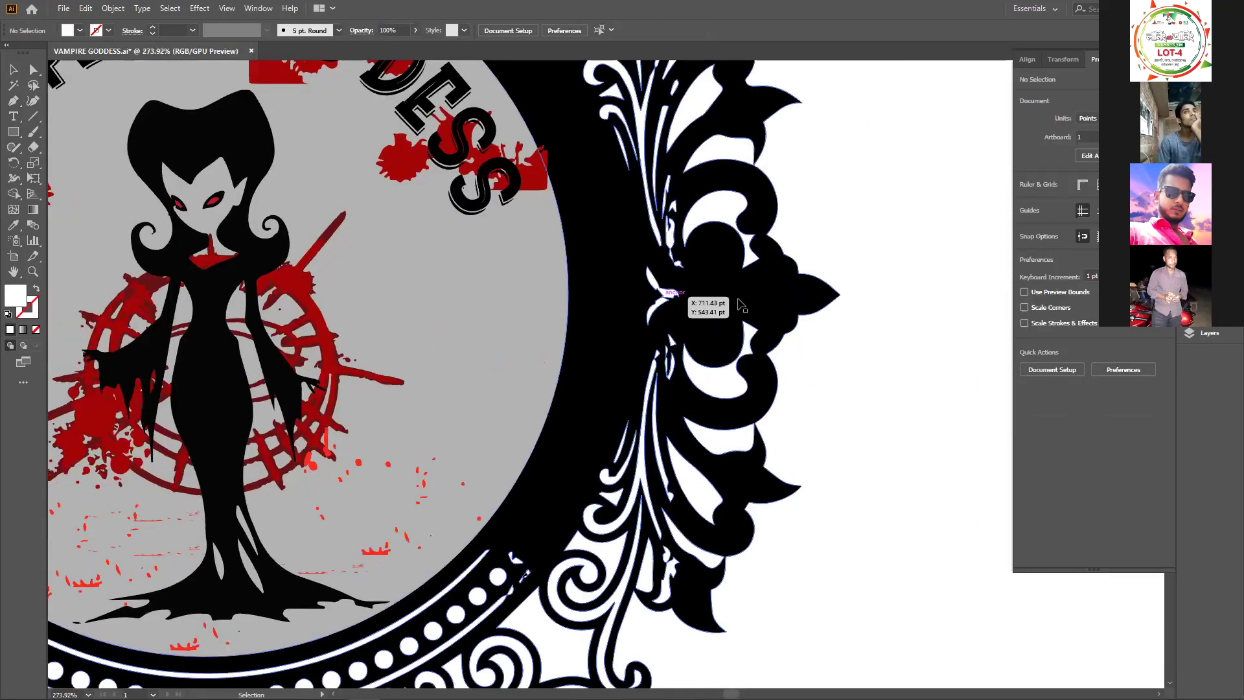
pyautogui.scroll(-2, 892, 397)
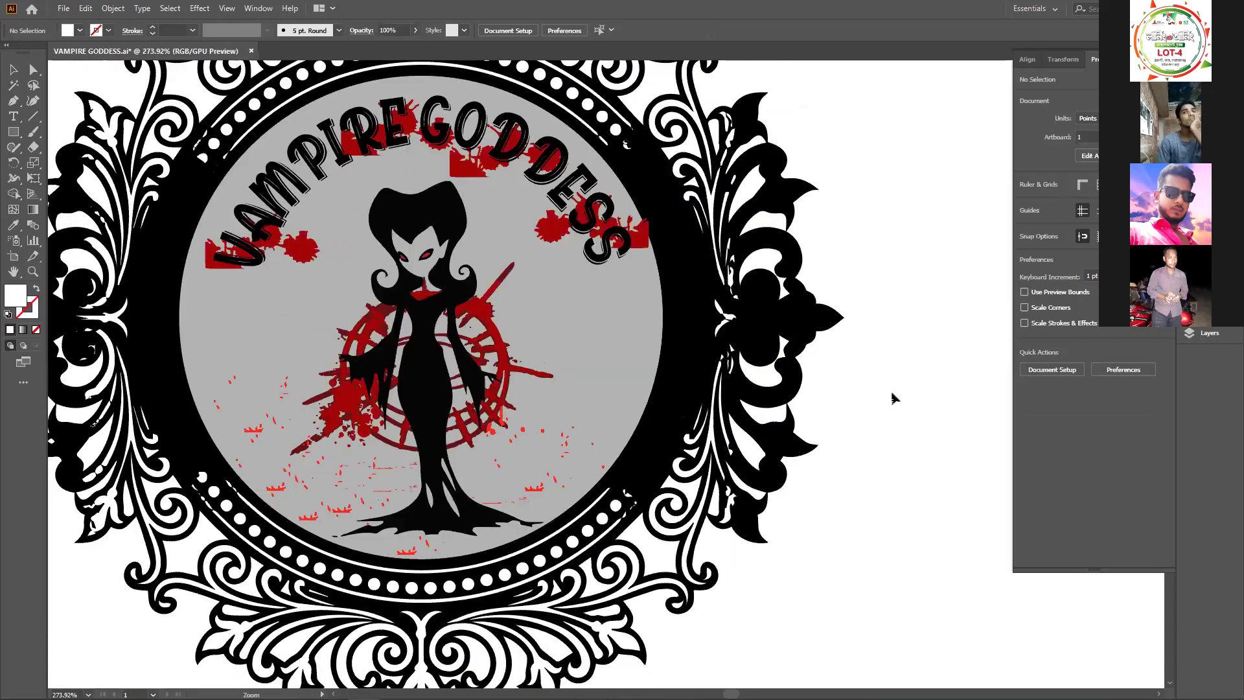
pyautogui.moveTo(893, 391); pyautogui.dragTo(928, 396)
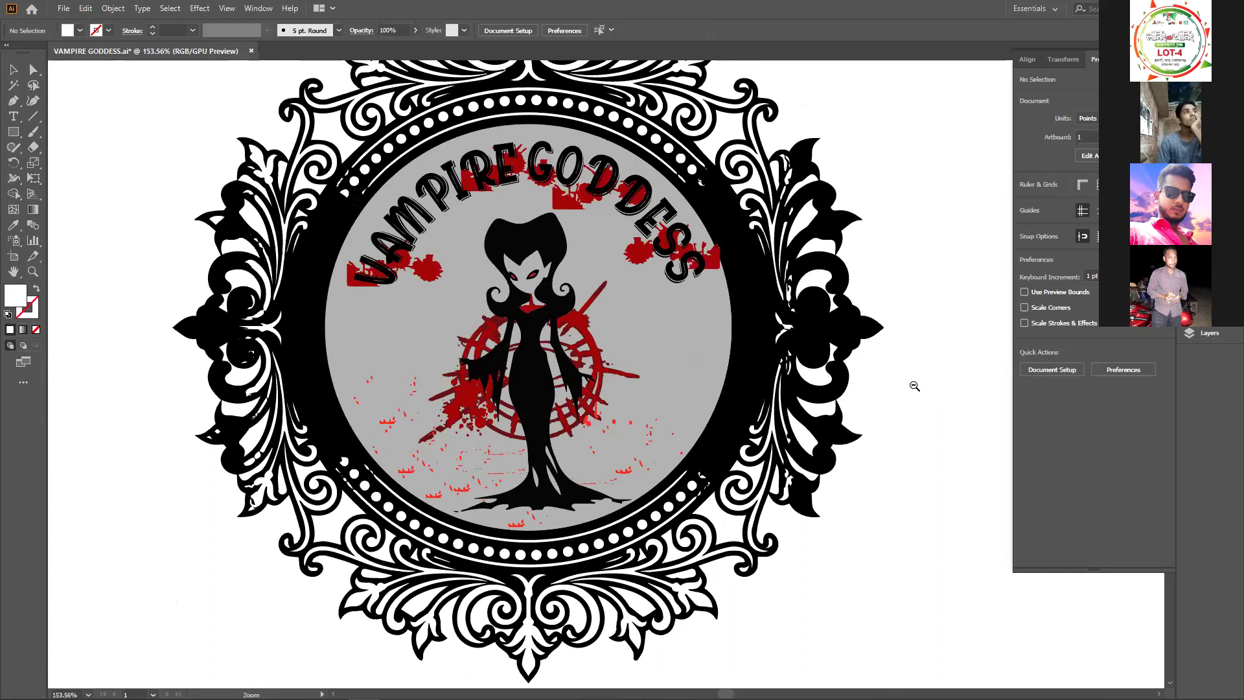
pyautogui.scroll(-1, 869, 373)
pyautogui.keyDown('alt'); pyautogui.click(855, 369); pyautogui.keyUp('alt')
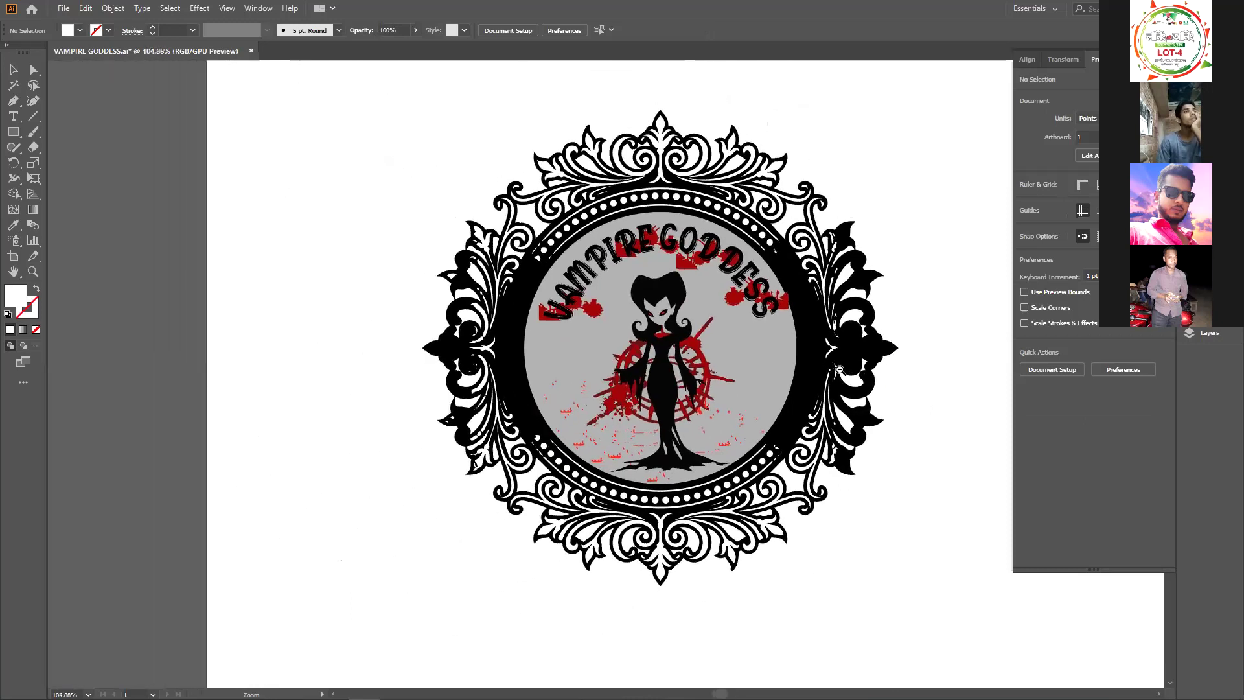
pyautogui.keyDown('alt'); pyautogui.click(835, 369); pyautogui.keyUp('alt')
pyautogui.keyDown('alt'); pyautogui.click(840, 433); pyautogui.keyUp('alt')
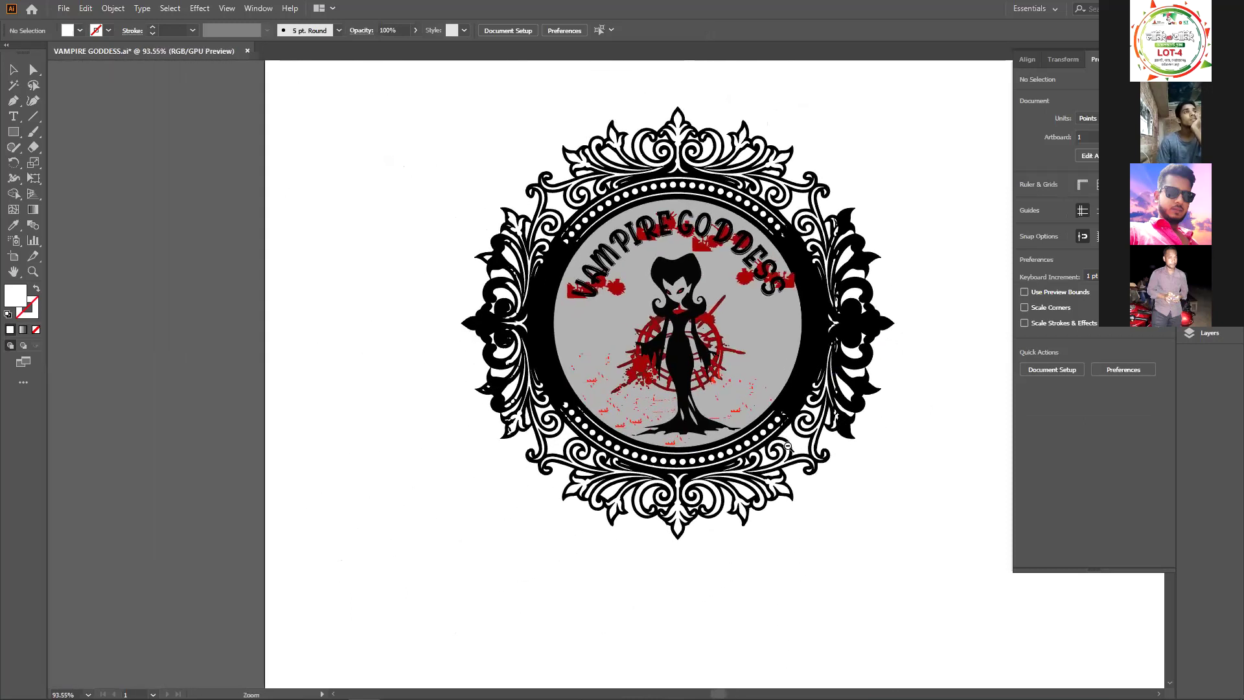
pyautogui.keyDown('alt'); pyautogui.click(834, 453); pyautogui.keyUp('alt')
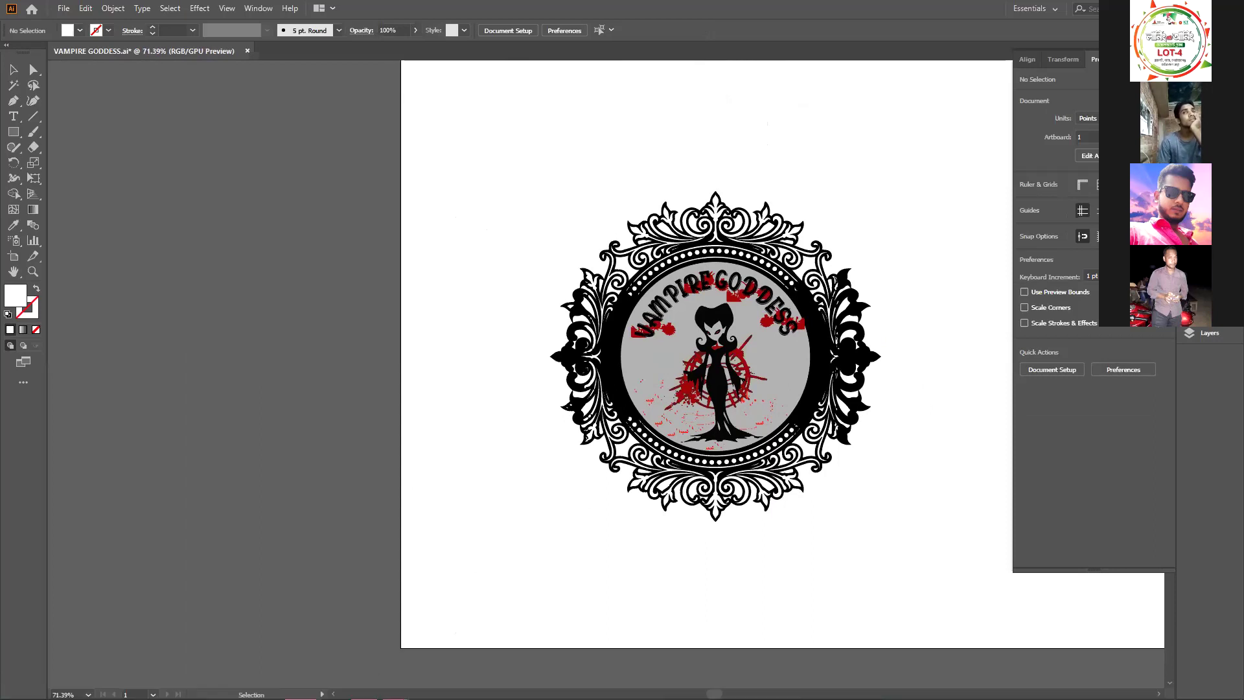
# Switch to the Candle Label contest in Chrome, review the comments on entries #16 and #17, and return to the entry list
pyautogui.click(367, 687)
pyautogui.click(332, 195)
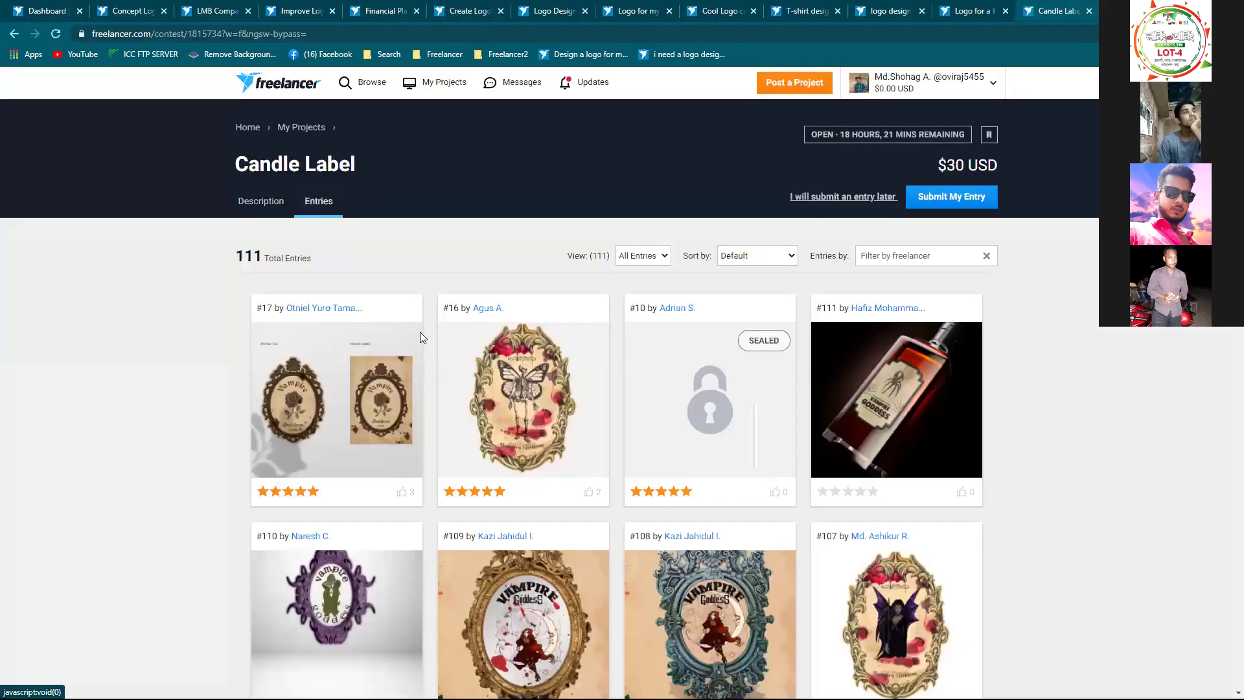
pyautogui.click(496, 396)
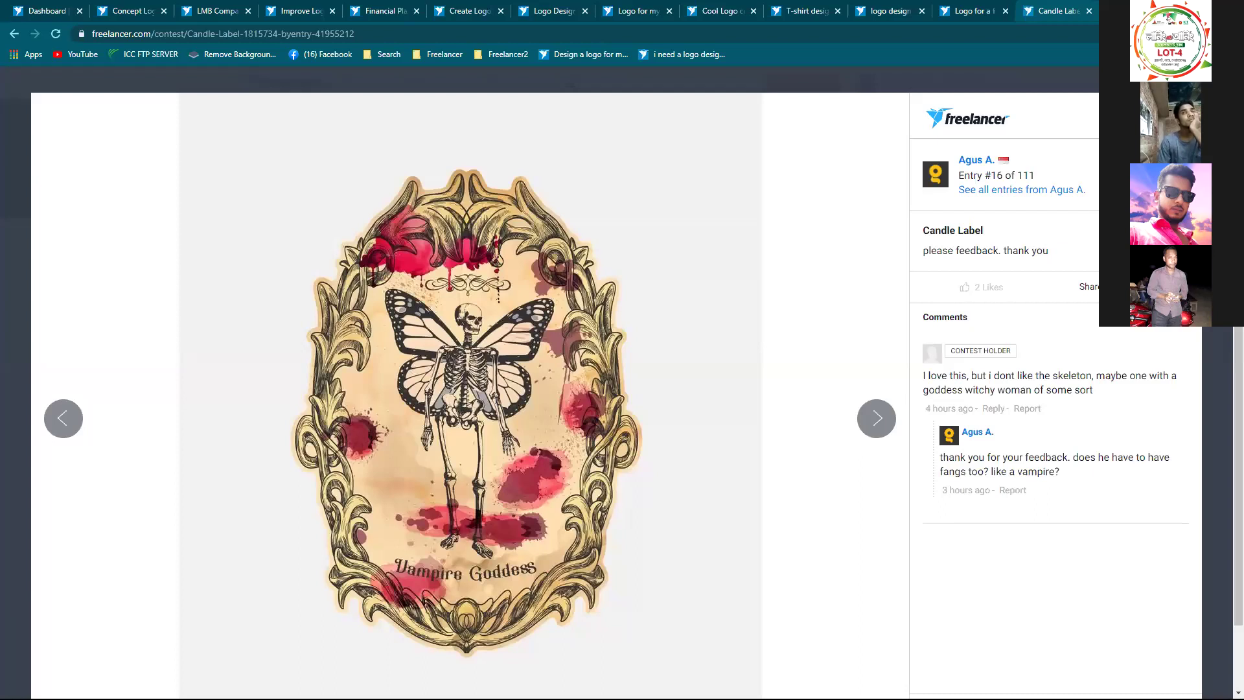
pyautogui.press('Escape')
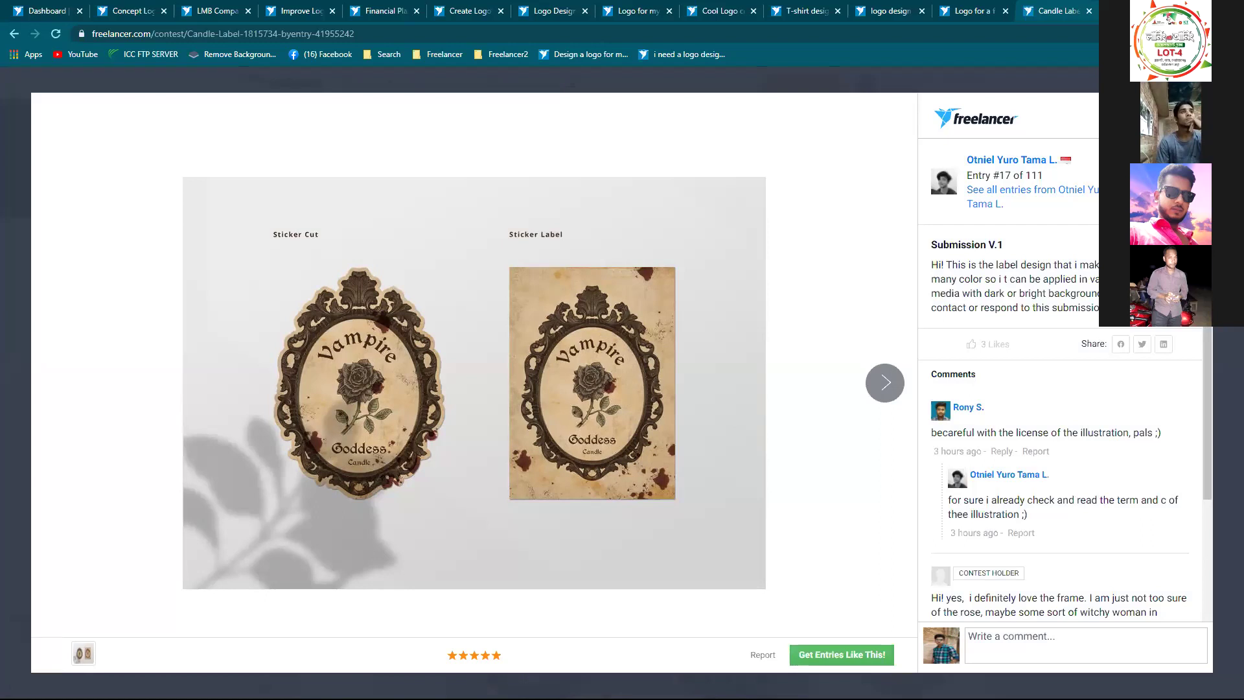
pyautogui.press('Escape')
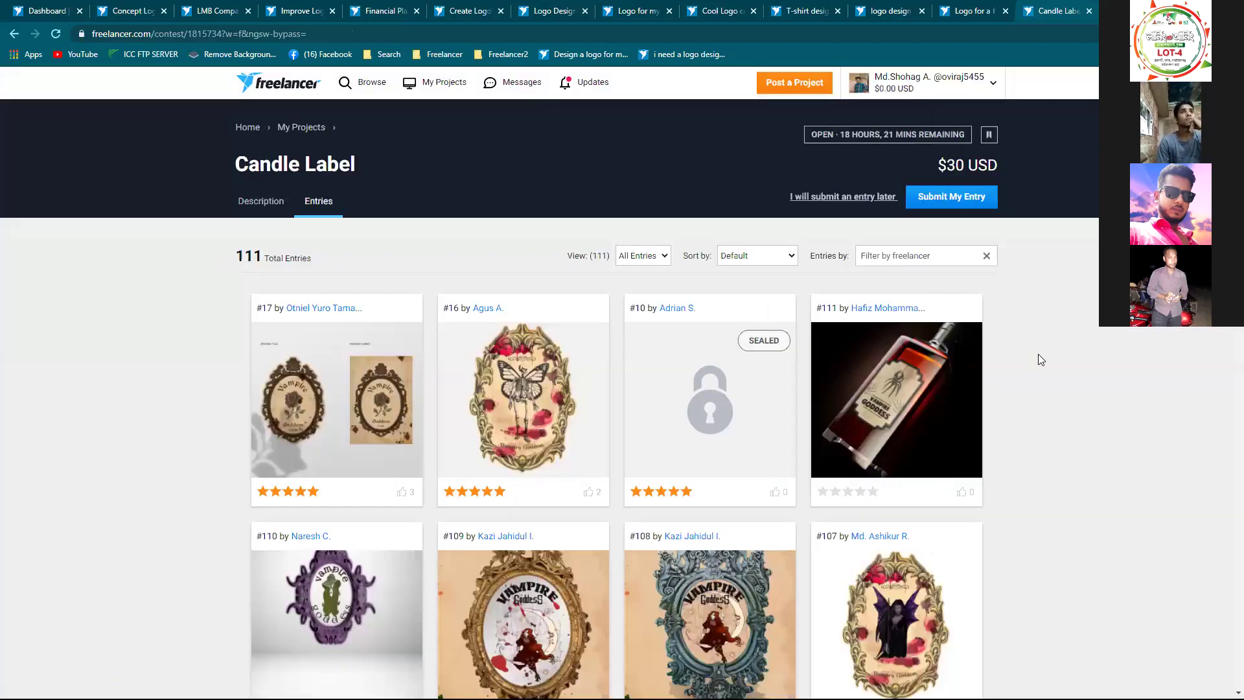
# Look over the first rows of the Candle Label entries, including #17, and go back to the contest's description
pyautogui.scroll(-2, 1047, 361)
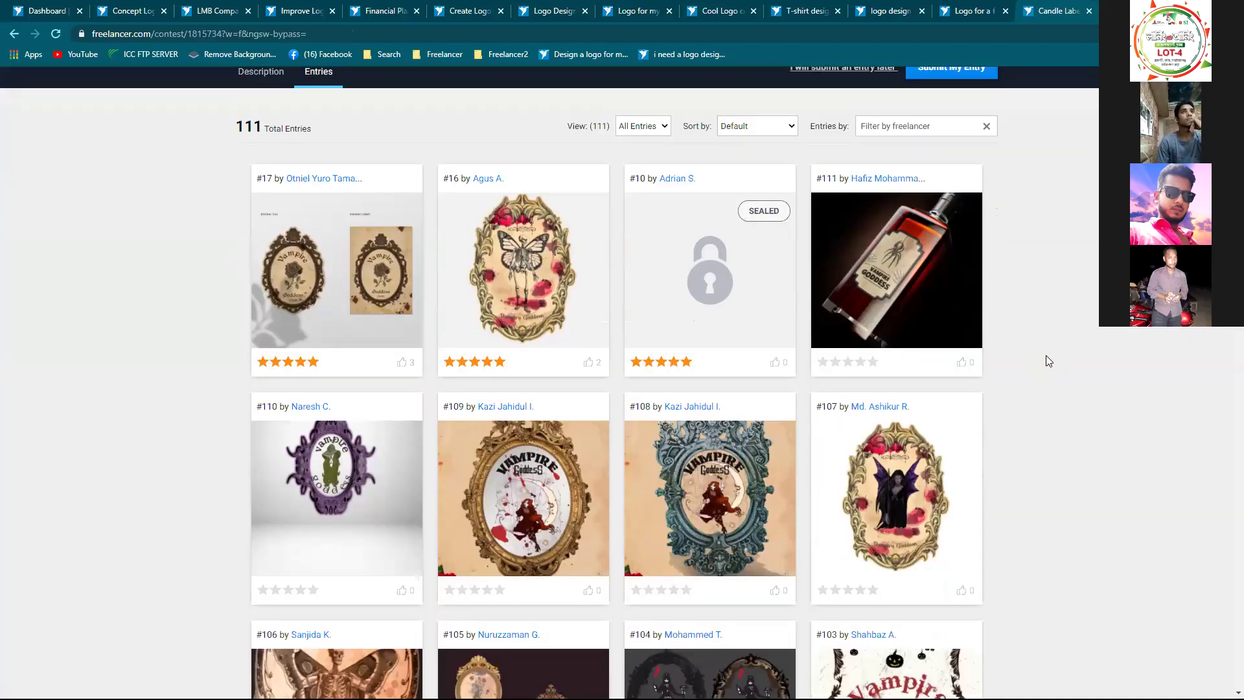
pyautogui.scroll(1, 1048, 361)
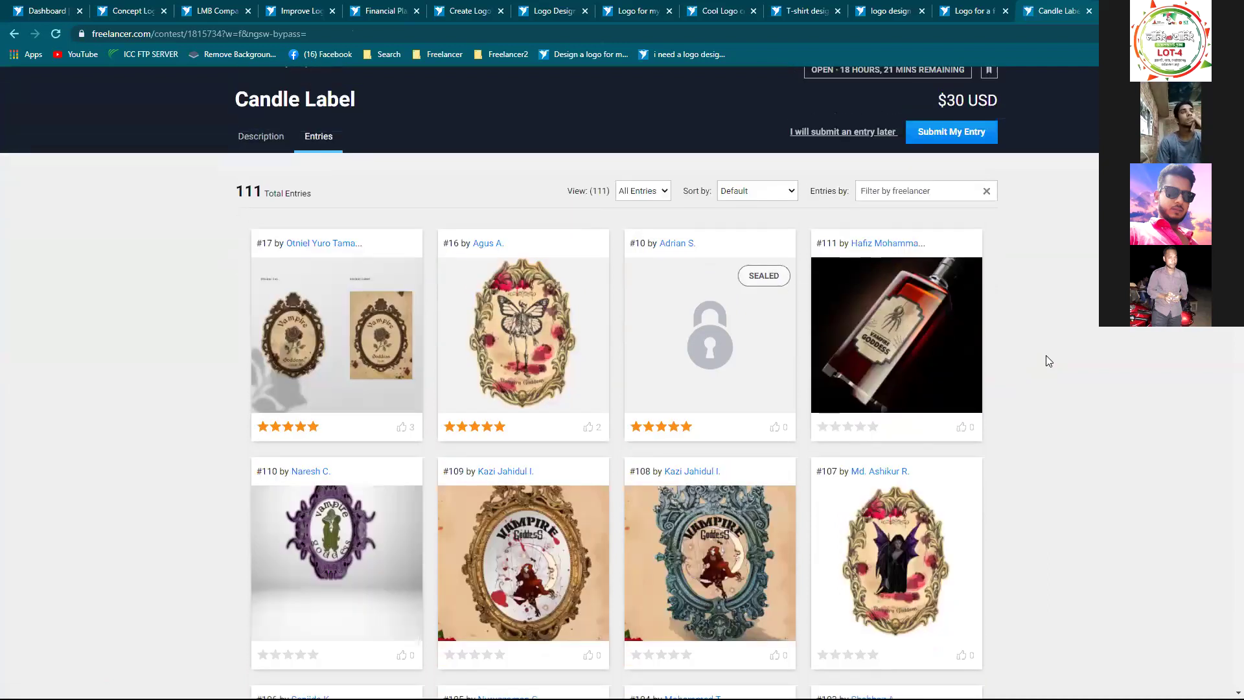
pyautogui.scroll(1, 1041, 355)
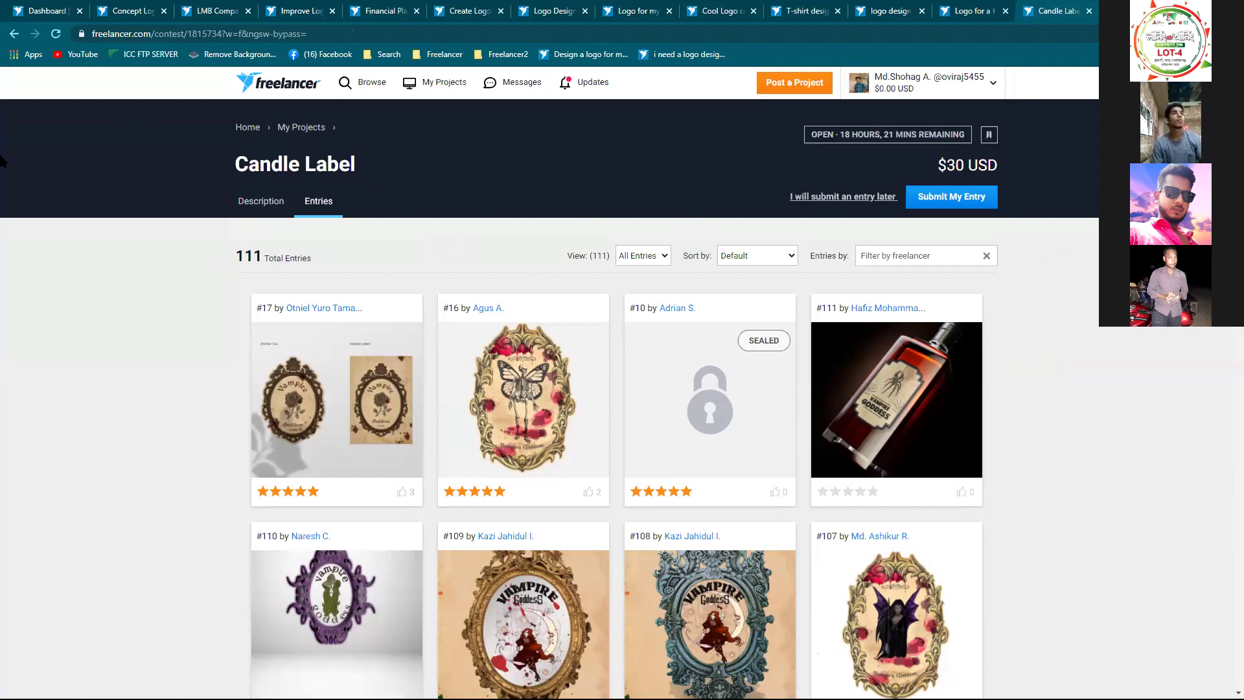
pyautogui.click(281, 405)
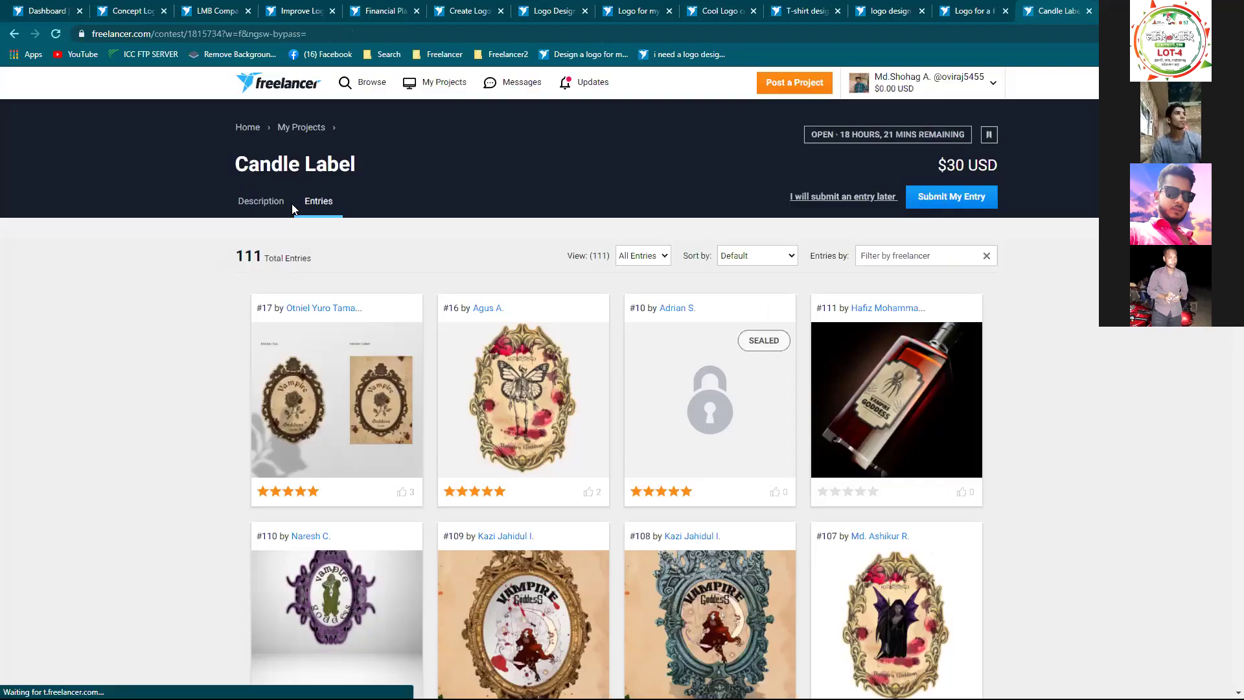
pyautogui.click(282, 196)
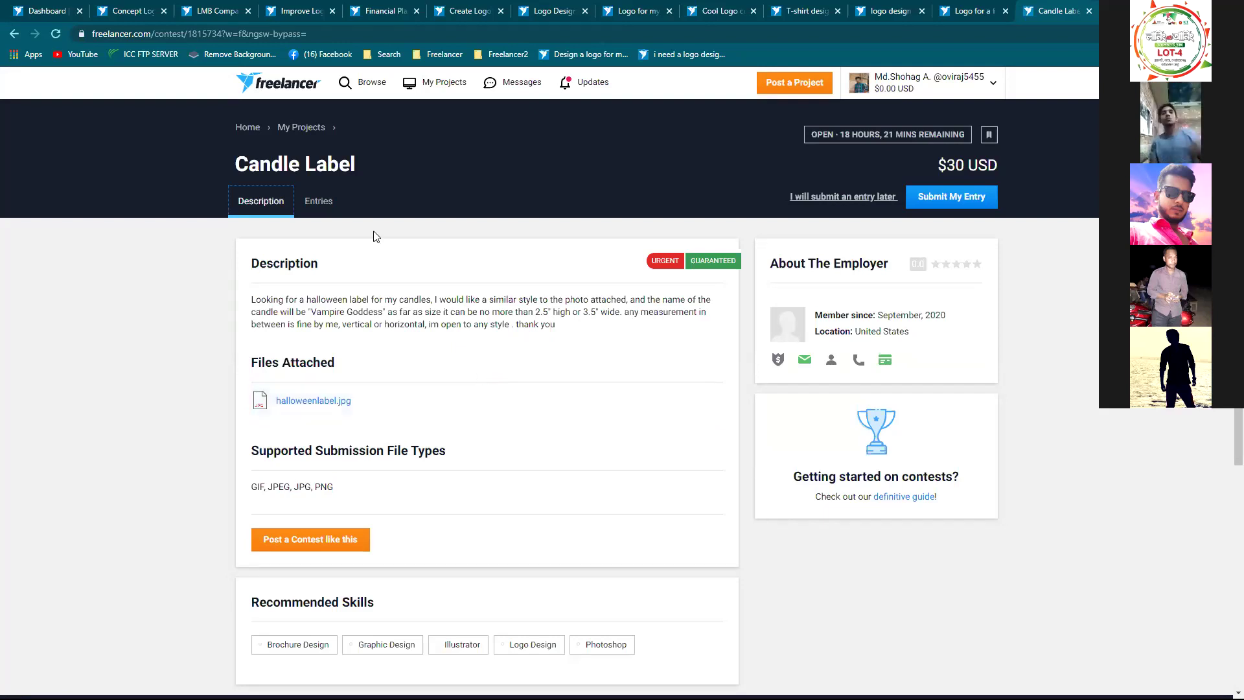
# Reopen entry #17 from the contest entries, read the contest holder's comment, and close the detailed view
pyautogui.click(320, 201)
pyautogui.click(362, 384)
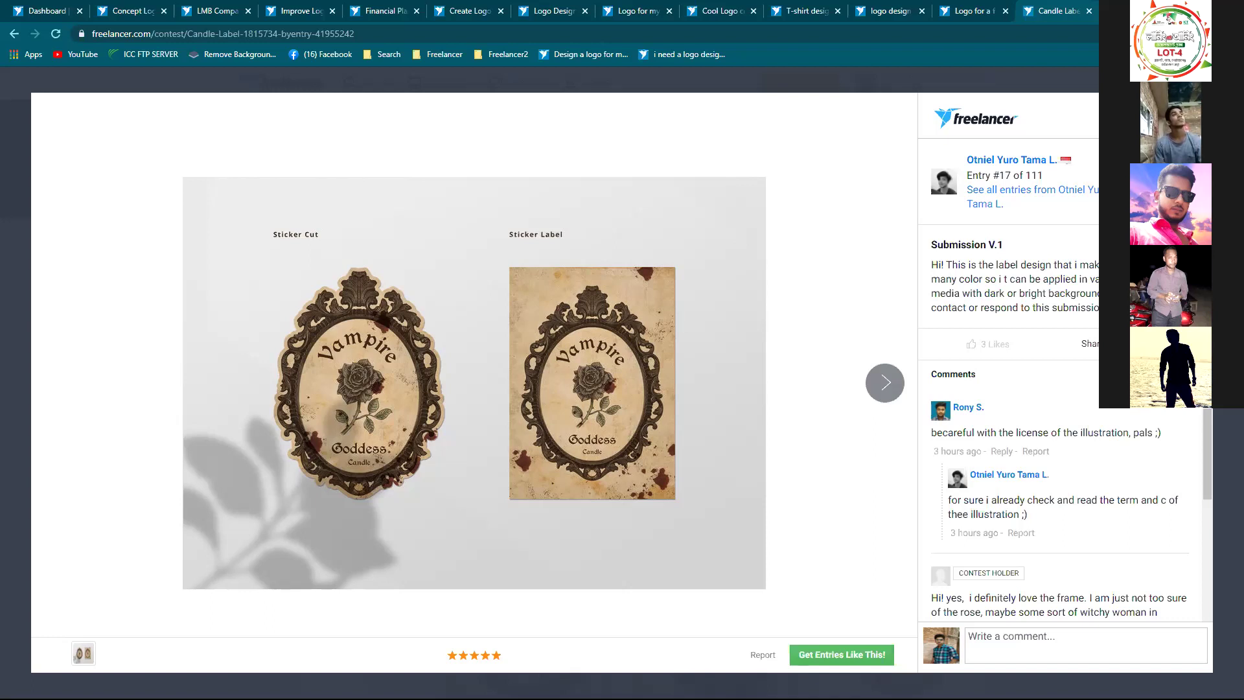
pyautogui.press('Escape')
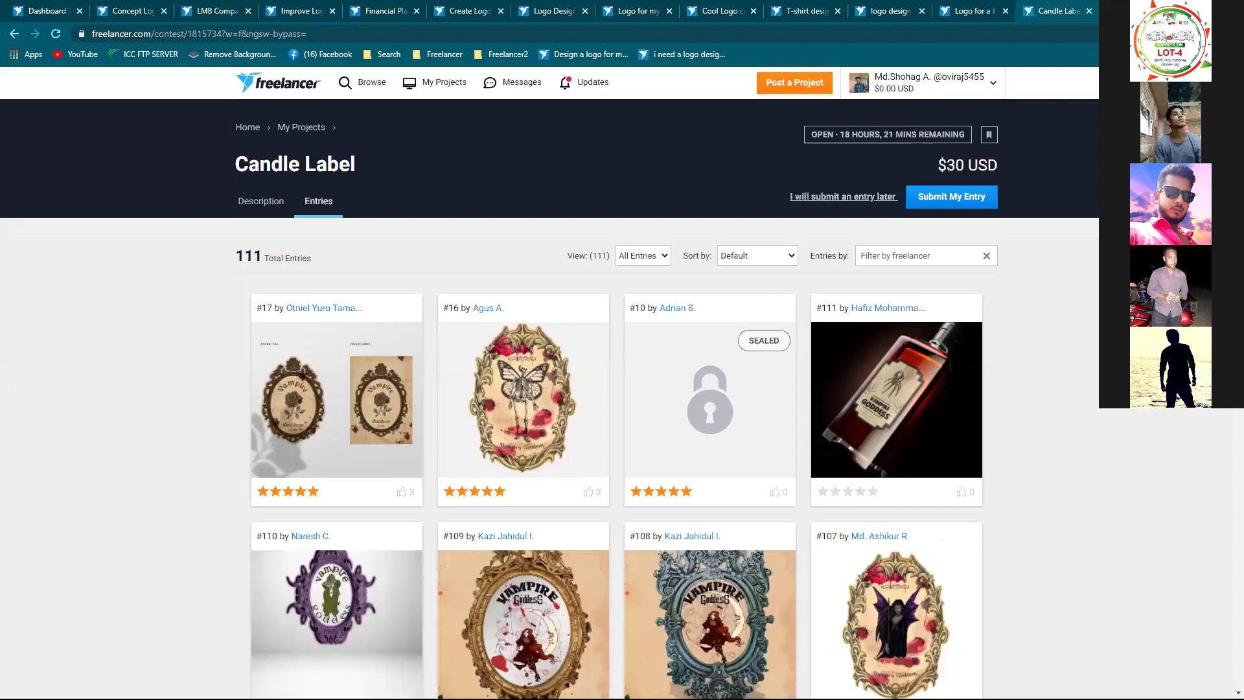
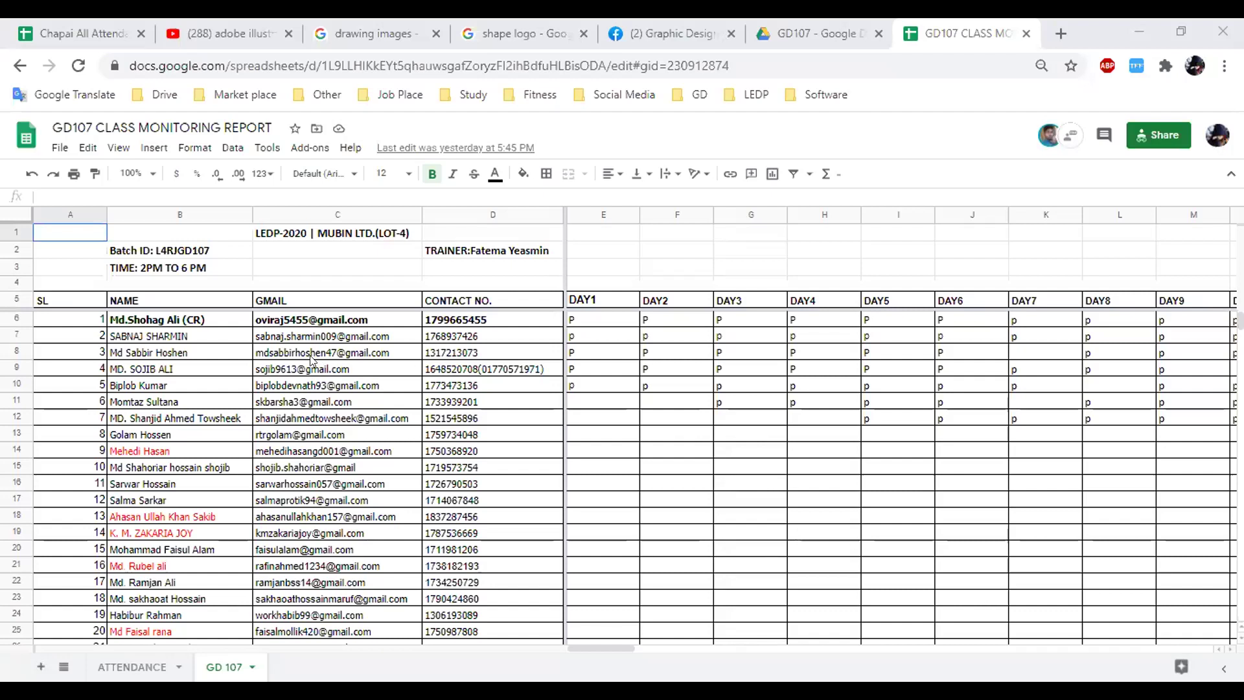
# Open the ATTENDANCE sheet of the GD107 CLASS MONITORING REPORT spreadsheet in Google Sheets
pyautogui.click(216, 338)
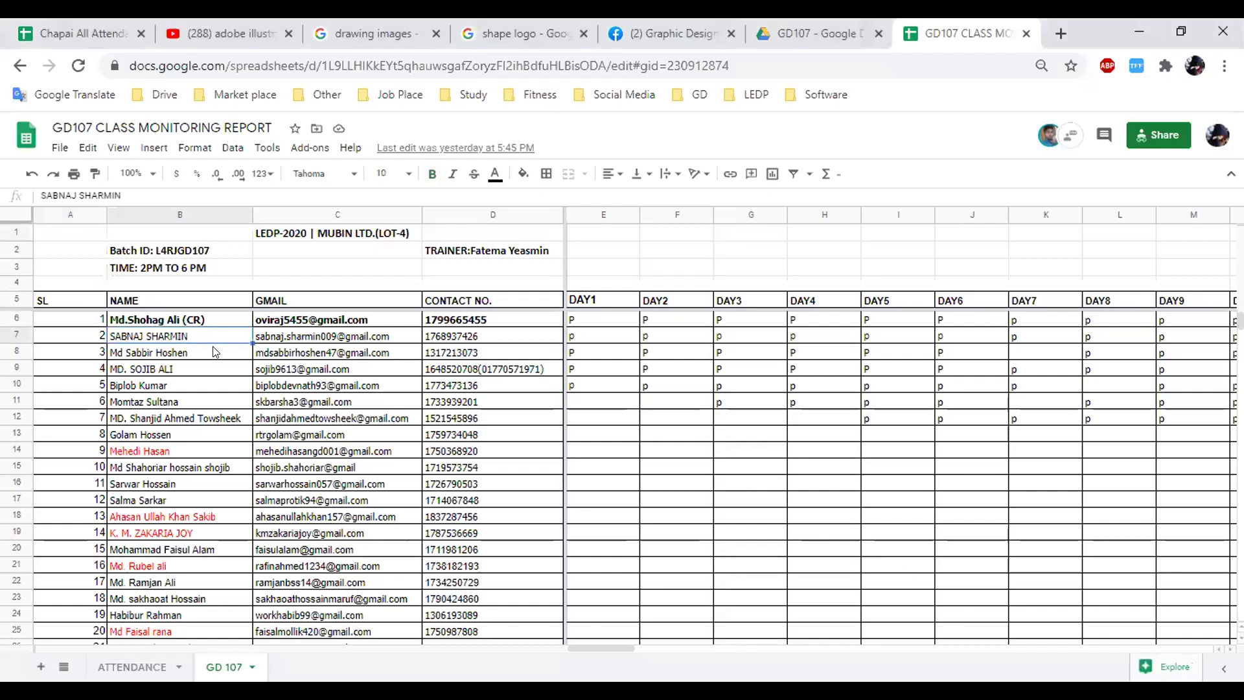
pyautogui.click(131, 667)
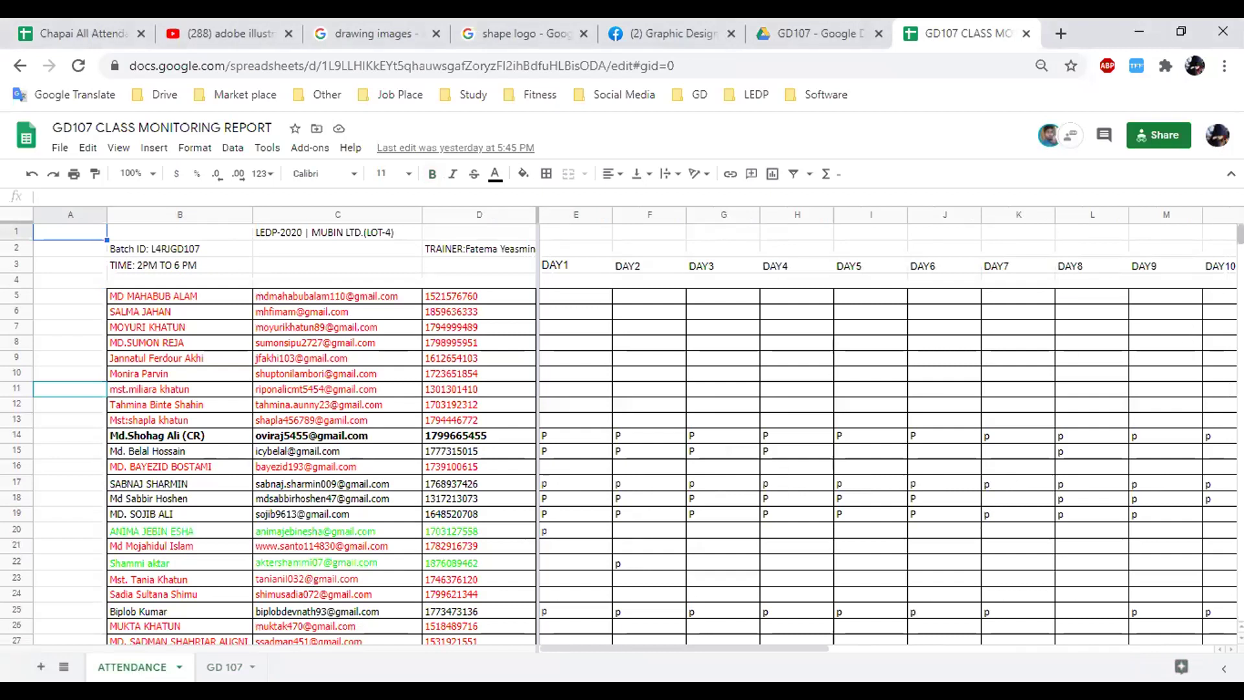
# Look through the student rows of the ATTENDANCE sheet down to the last entry in row 39
pyautogui.scroll(-4, 1239, 234)
pyautogui.scroll(4, 1239, 235)
pyautogui.scroll(-1, 200, 519)
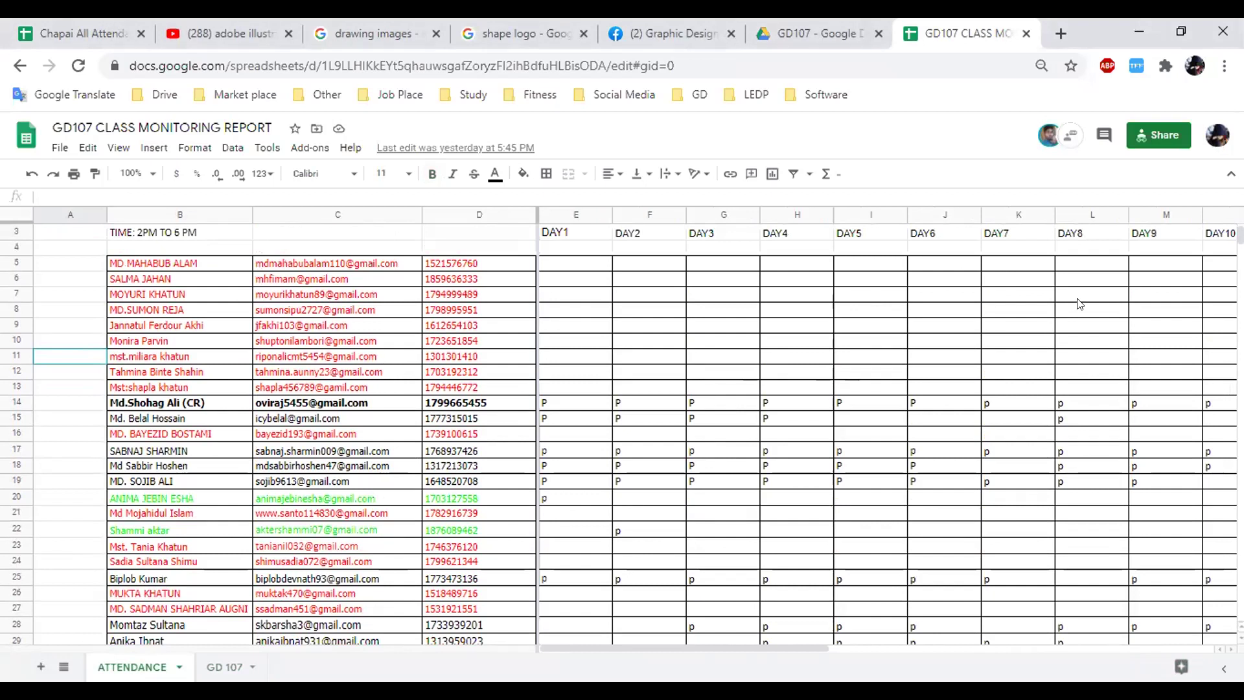
pyautogui.scroll(-5, 1238, 236)
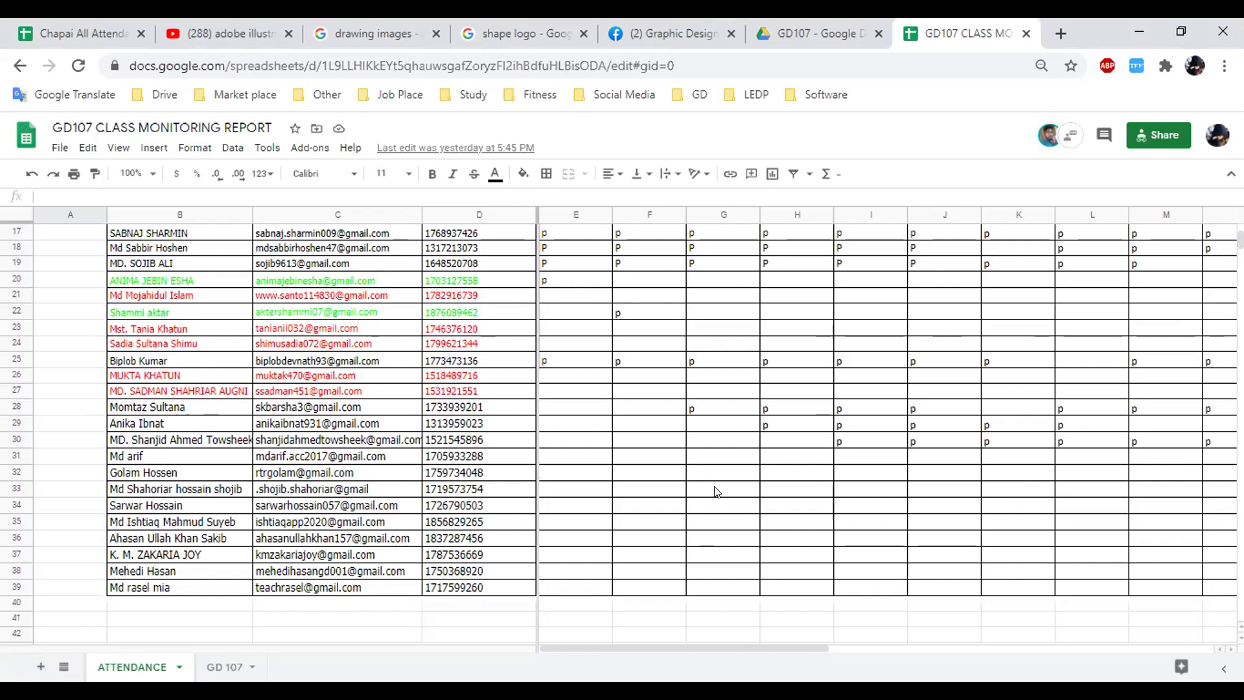
# Go through the contact number column of the ATTENDANCE sheet from the lower student rows up to cell D1
pyautogui.click(433, 468)
pyautogui.press('Up')
pyautogui.press('Up')
pyautogui.press('Up')
pyautogui.press('Up')
pyautogui.press('Up')
pyautogui.press('Up')
pyautogui.press('Up')
pyautogui.press('Up')
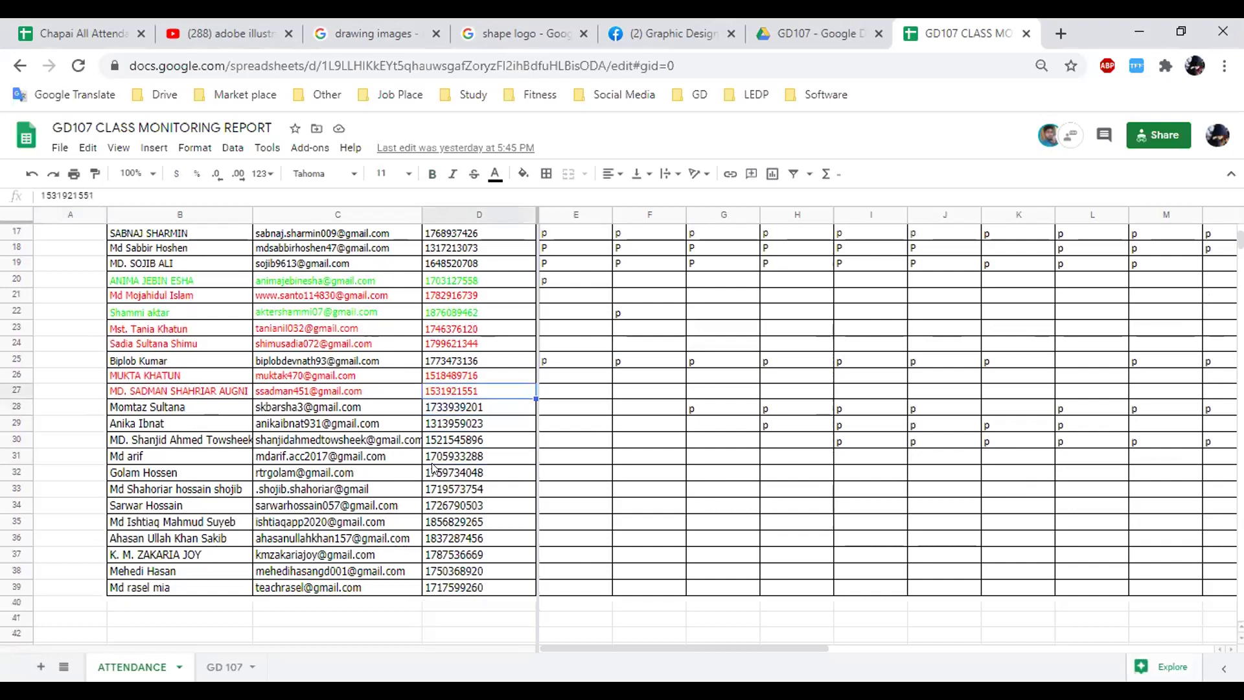
pyautogui.press('Up')
pyautogui.press('Up')
pyautogui.press('Up')
pyautogui.press('Up')
pyautogui.press('Up')
pyautogui.press('Up')
pyautogui.press('Up')
pyautogui.press('Up')
pyautogui.press('Up')
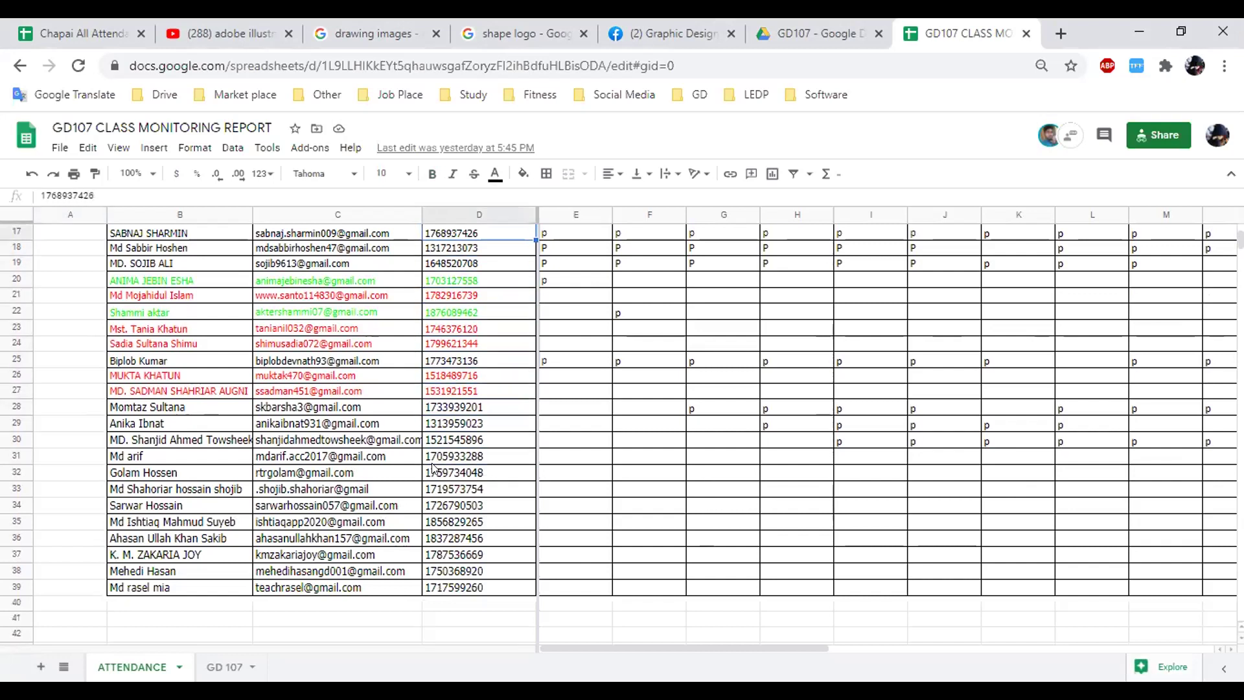
pyautogui.press('Up')
pyautogui.press('Up')
pyautogui.press('Up')
pyautogui.press('Up')
pyautogui.press('Up')
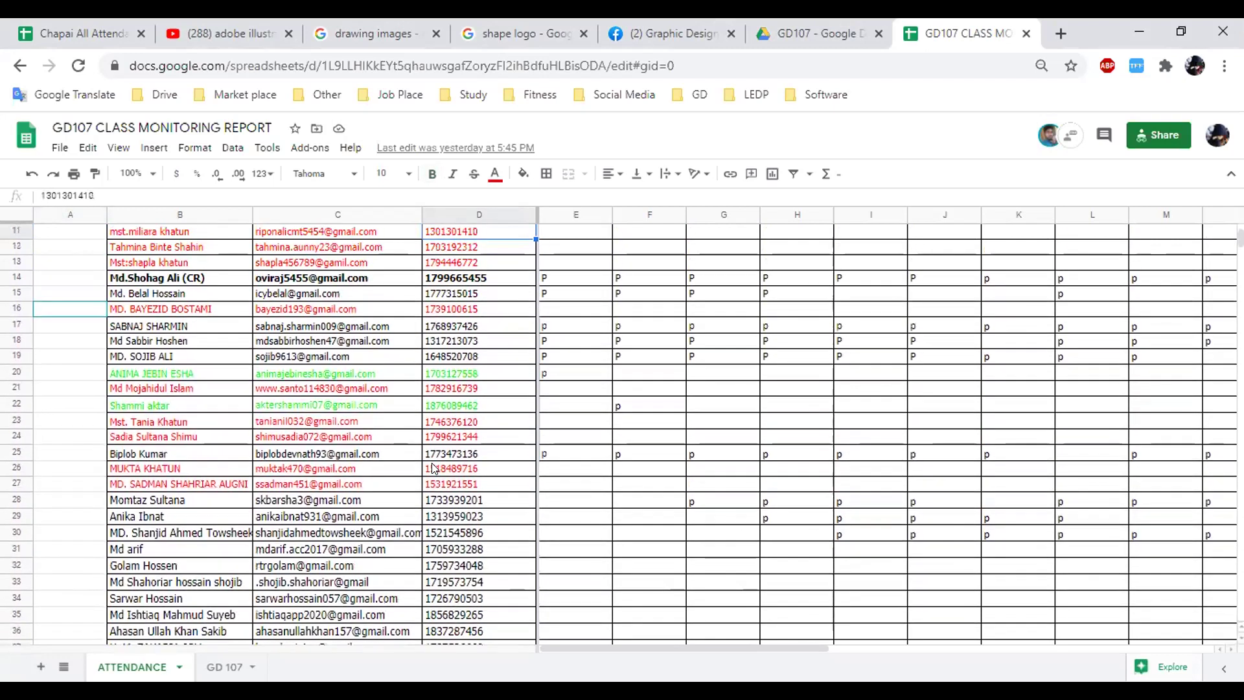
pyautogui.press('Up')
pyautogui.press('Up')
pyautogui.press('Up')
pyautogui.press('Up')
pyautogui.press('Up')
pyautogui.press('Up')
pyautogui.press('Up')
pyautogui.press('Up')
pyautogui.press('Up')
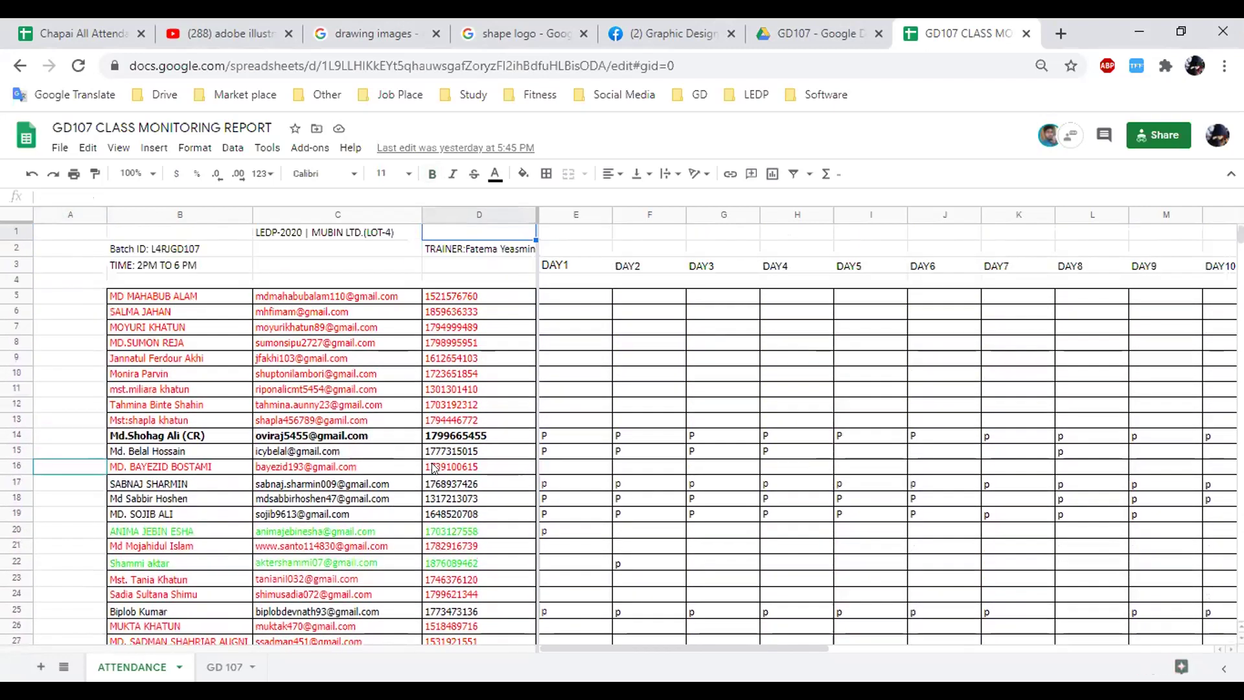
# Point out the first four students' rows one after another, selecting the cells beside them in column A from row 5 to row 8
pyautogui.press('Down')
pyautogui.press('Down')
pyautogui.press('Down')
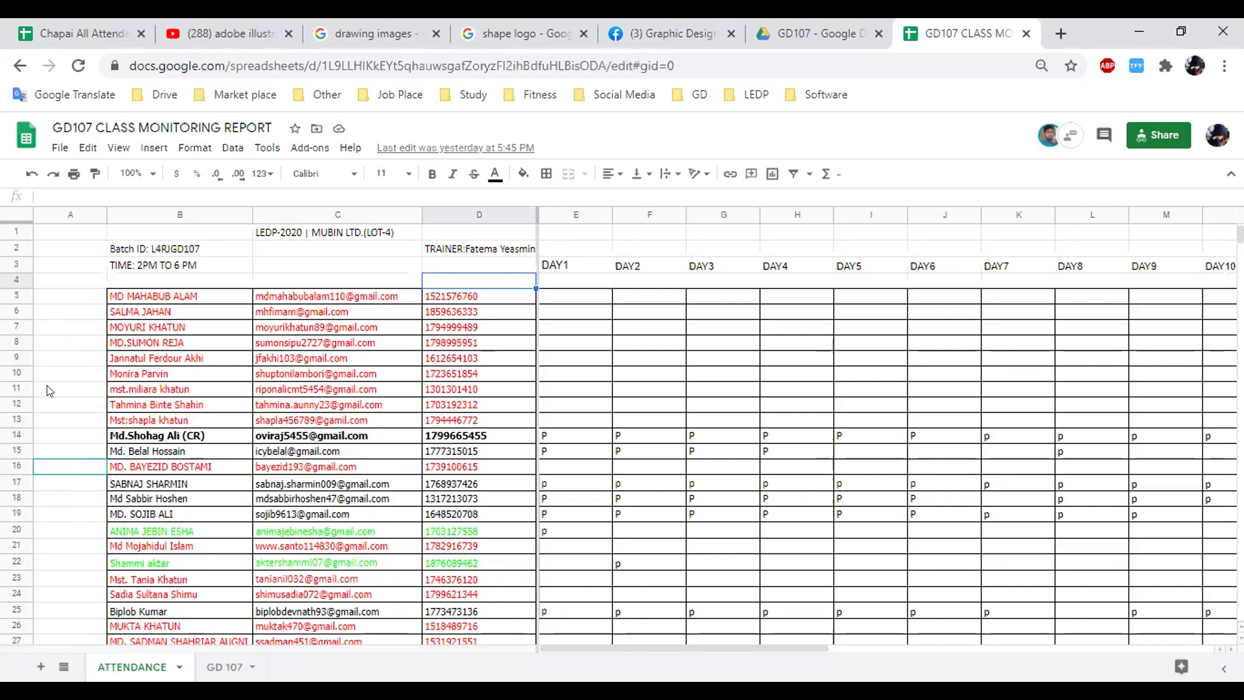
pyautogui.click(76, 300)
pyautogui.click(78, 313)
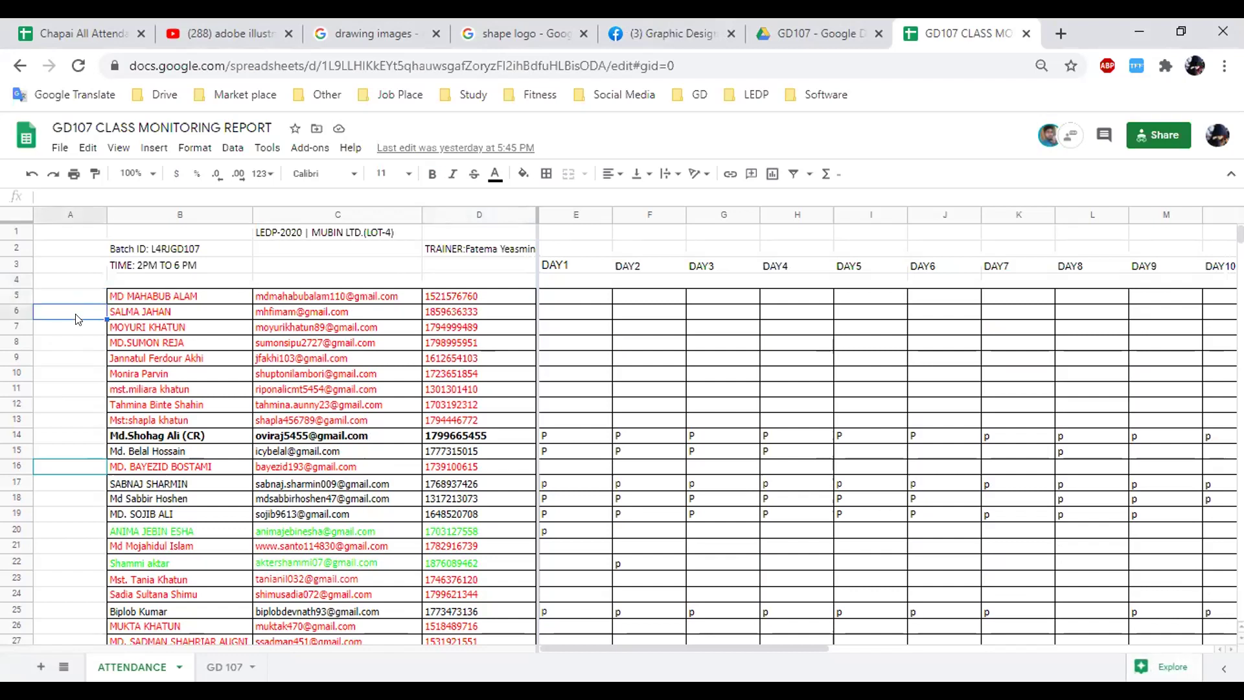
pyautogui.click(77, 331)
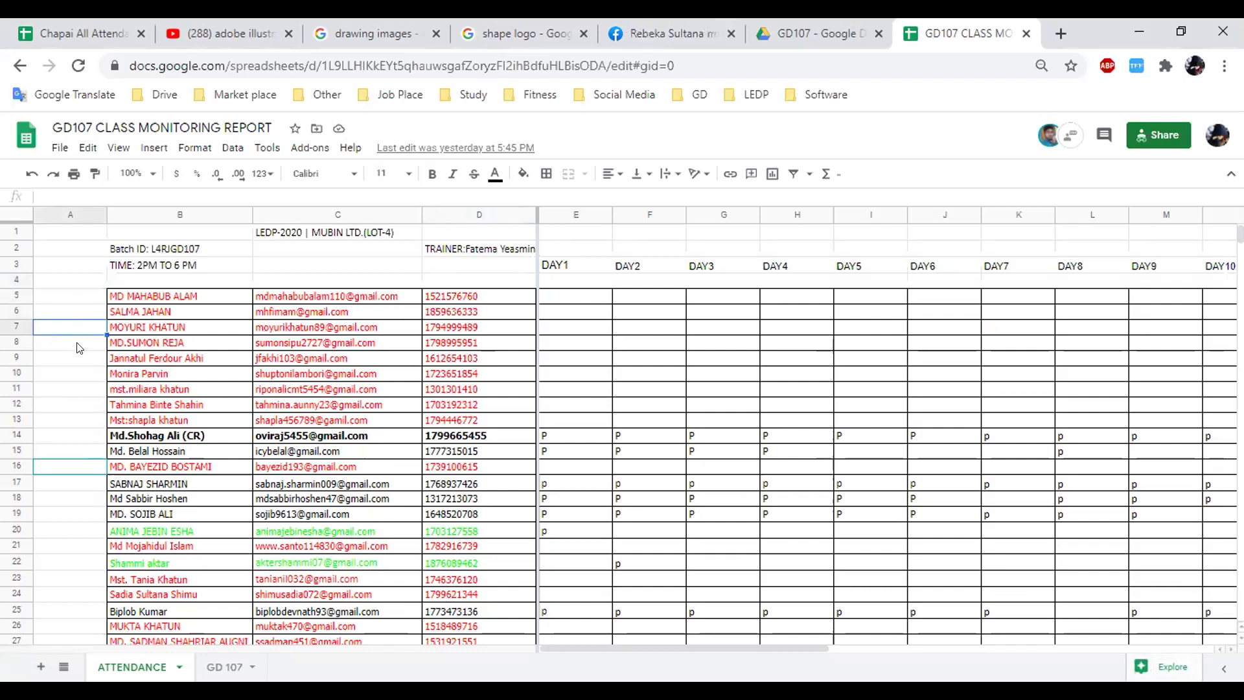
pyautogui.click(77, 346)
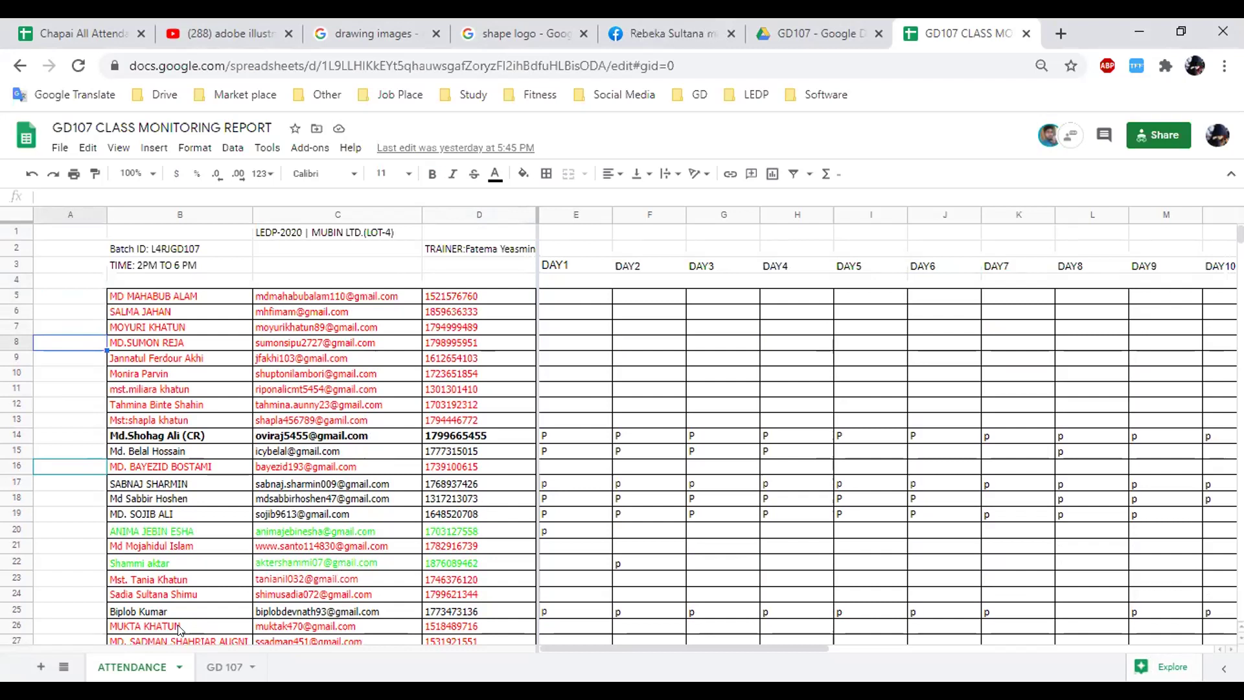
# Check the student list in the GD 107 sheet and return to the ATTENDANCE sheet
pyautogui.click(210, 656)
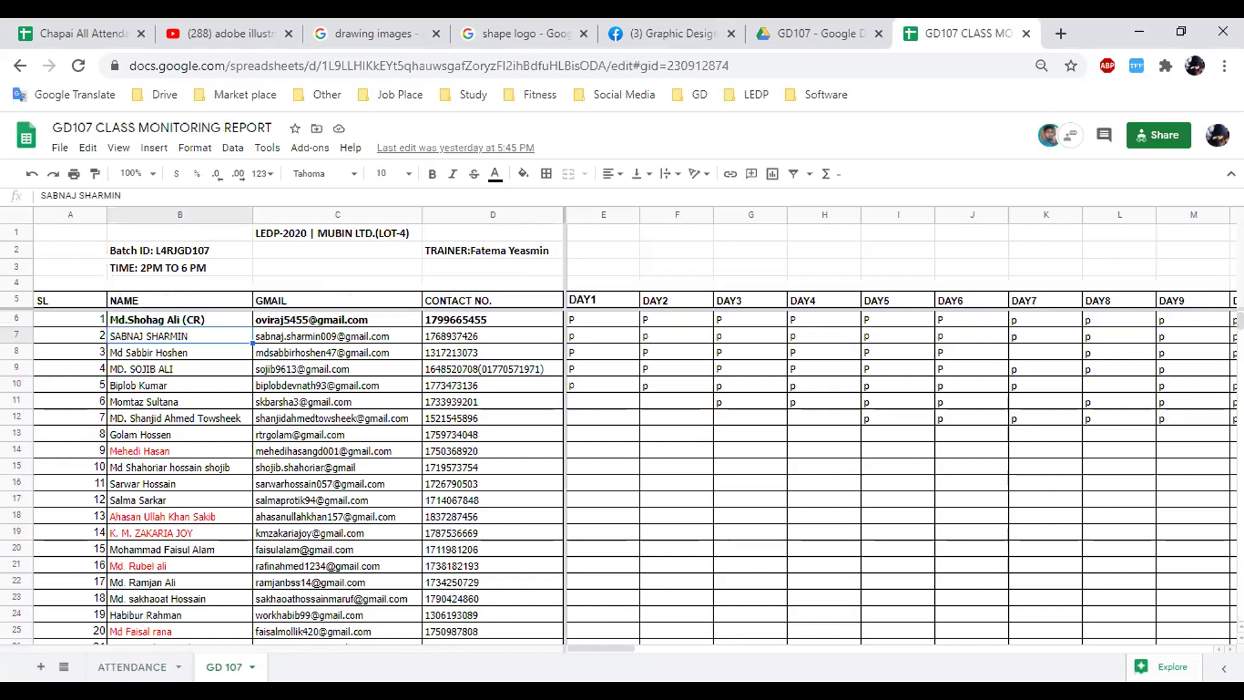
pyautogui.click(133, 666)
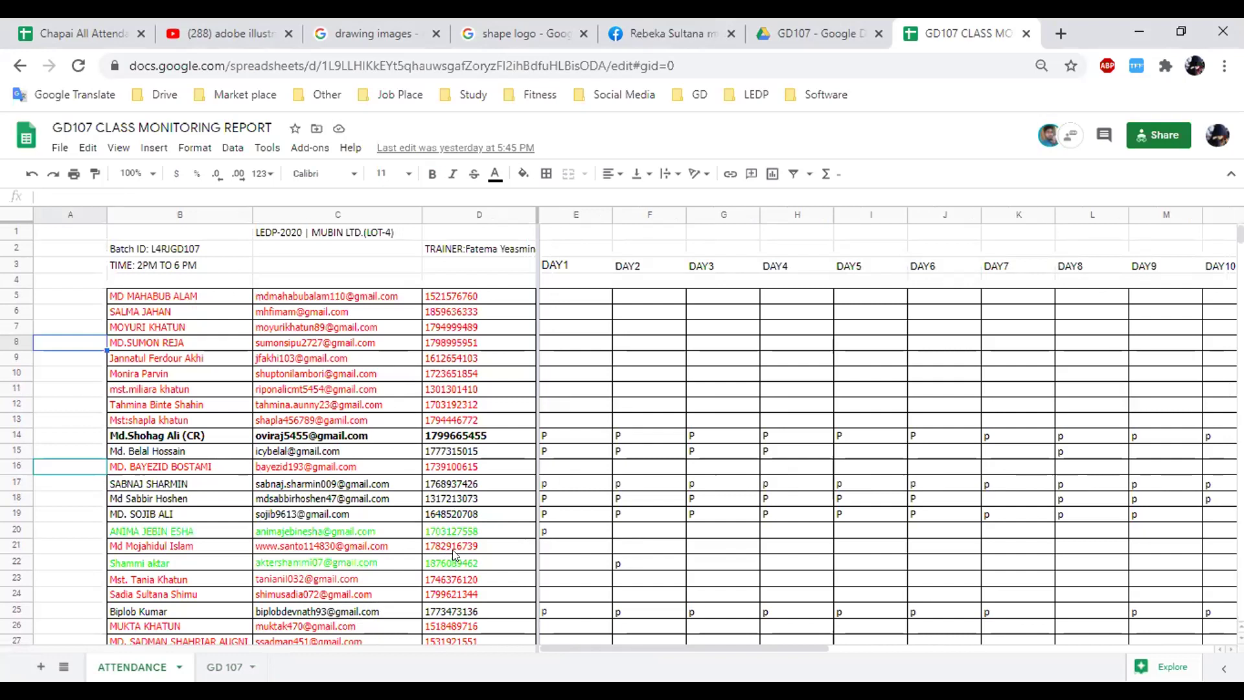
# Step down column A of the ATTENDANCE sheet from row 8 to row 27 to examine the students' attendance marks
pyautogui.press('Down')
pyautogui.press('Down')
pyautogui.press('Down')
pyautogui.press('Down')
pyautogui.press('Down')
pyautogui.press('Down')
pyautogui.press('Down')
pyautogui.press('Down')
pyautogui.press('Down')
pyautogui.press('Down')
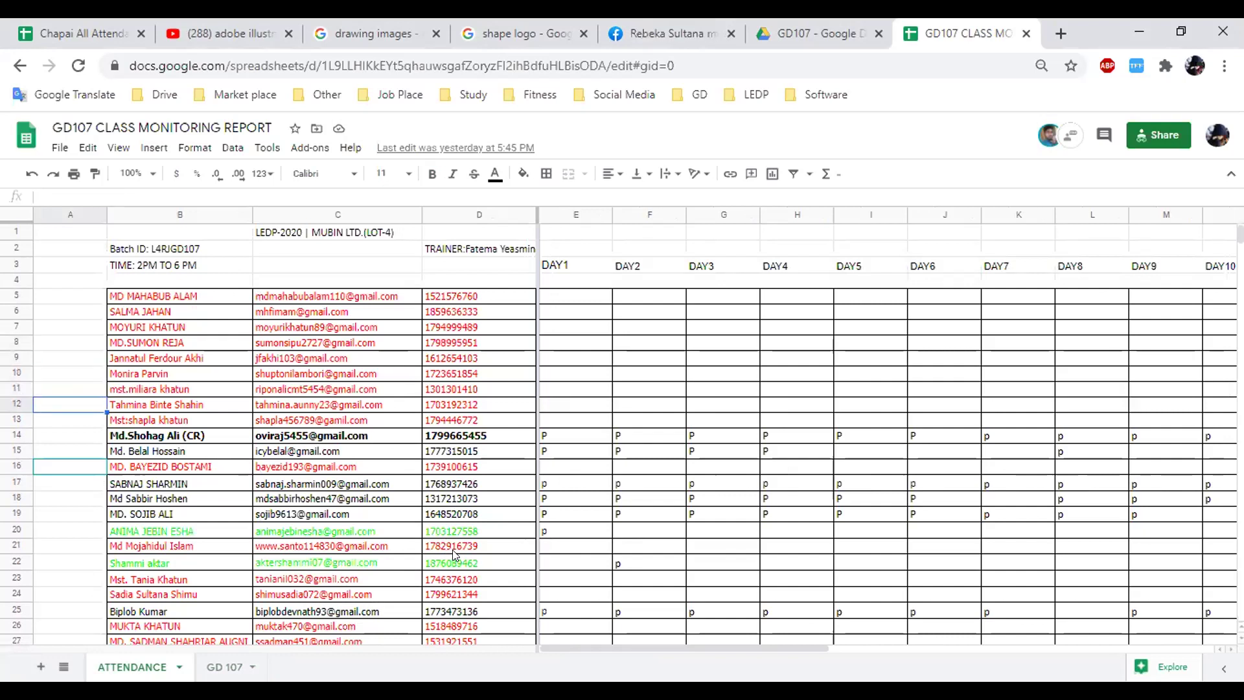
pyautogui.press('Down')
pyautogui.press('Down')
pyautogui.press('Down')
pyautogui.press('Down')
pyautogui.press('Down')
pyautogui.press('Down')
pyautogui.press('Down')
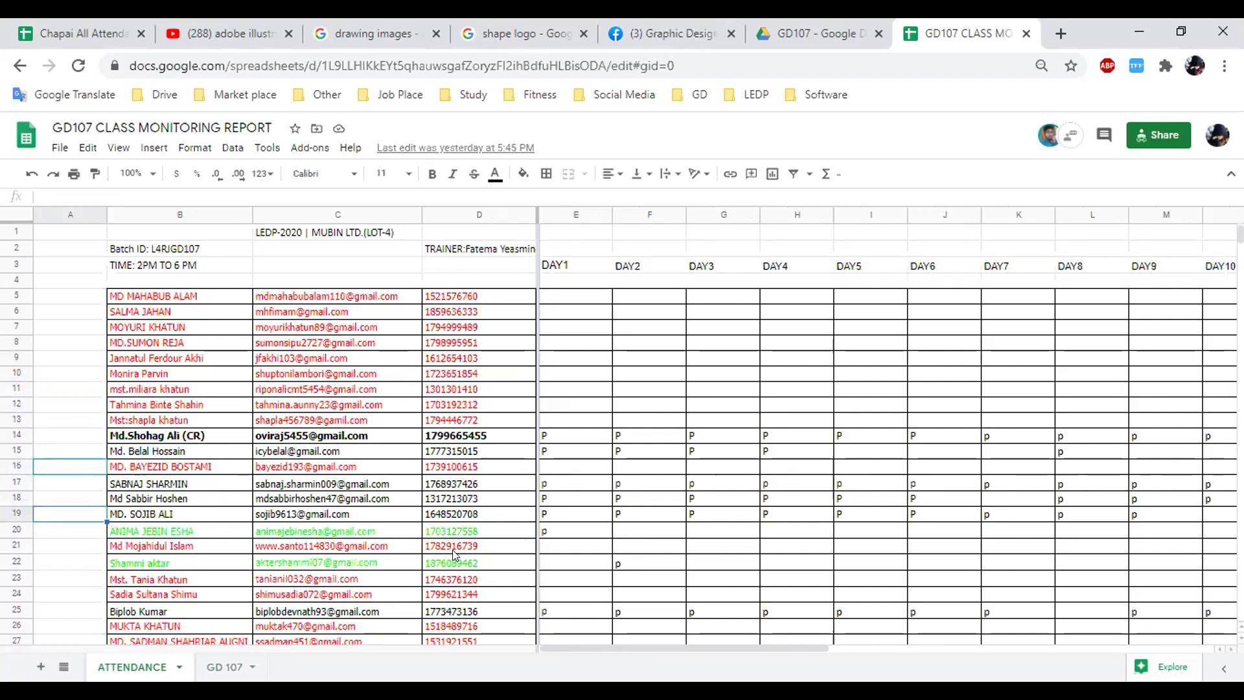
pyautogui.press('Down')
pyautogui.press('Down')
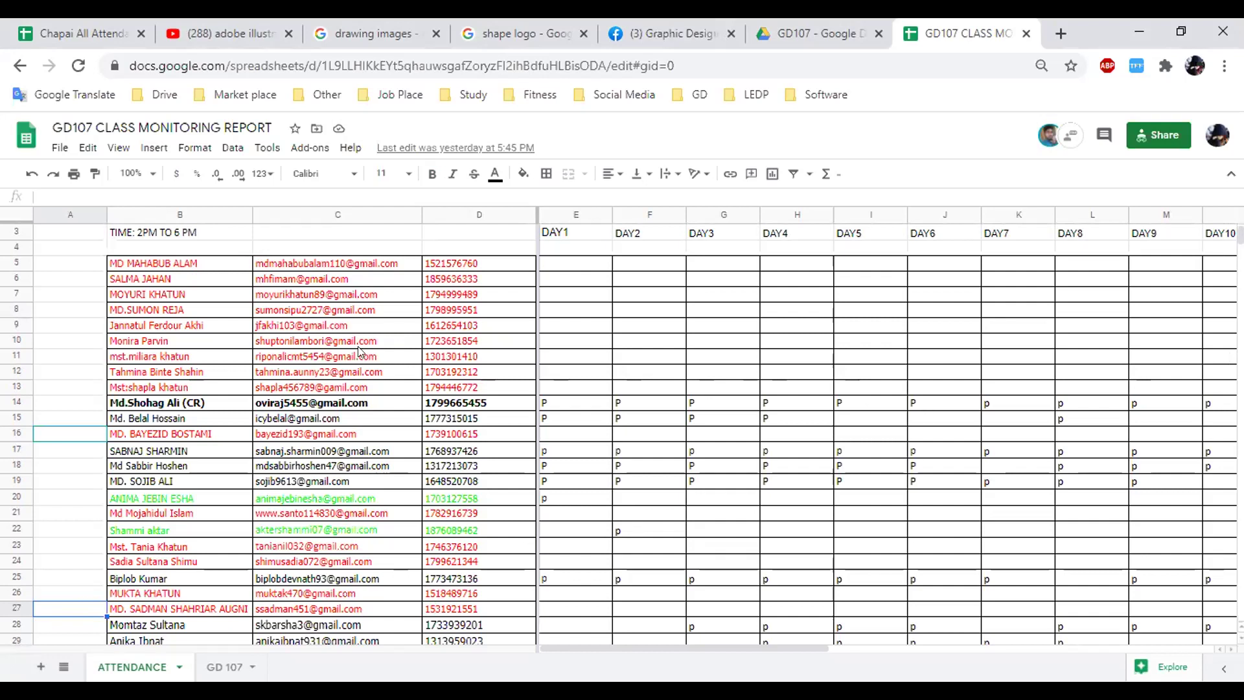
# Return to cell A1 of the ATTENDANCE sheet and select the column A cells beside the students in rows 27 and 28
pyautogui.click(95, 233)
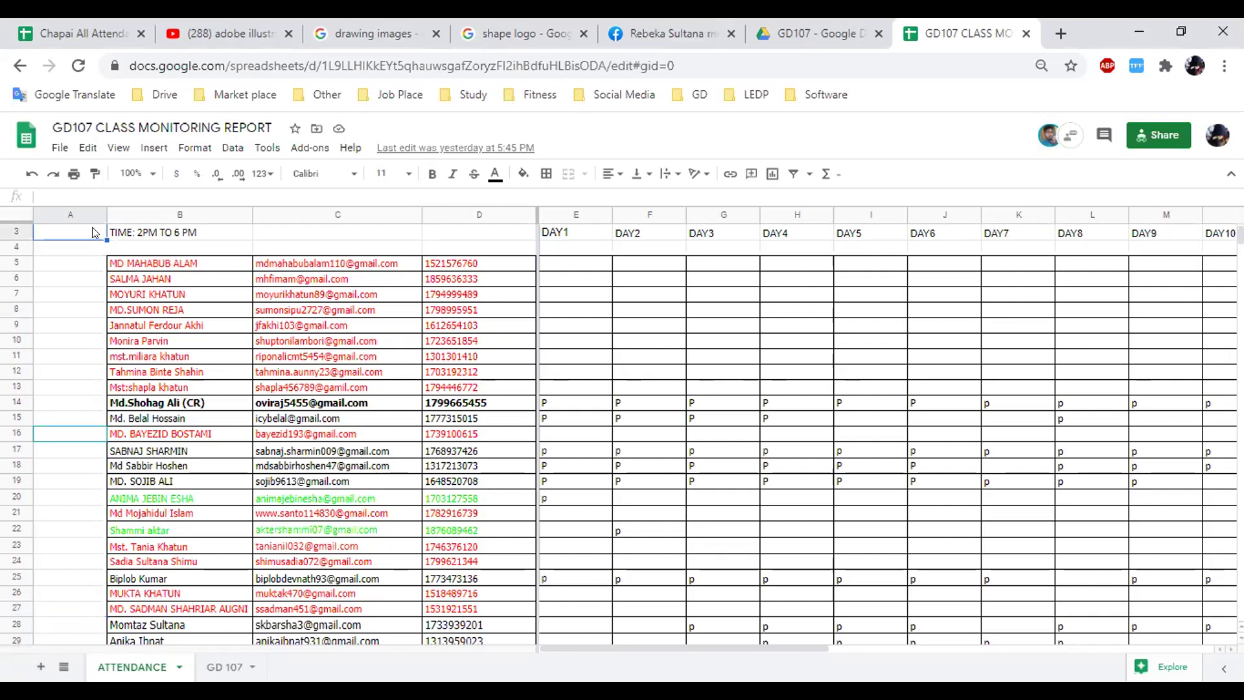
pyautogui.press('Up')
pyautogui.press('Up')
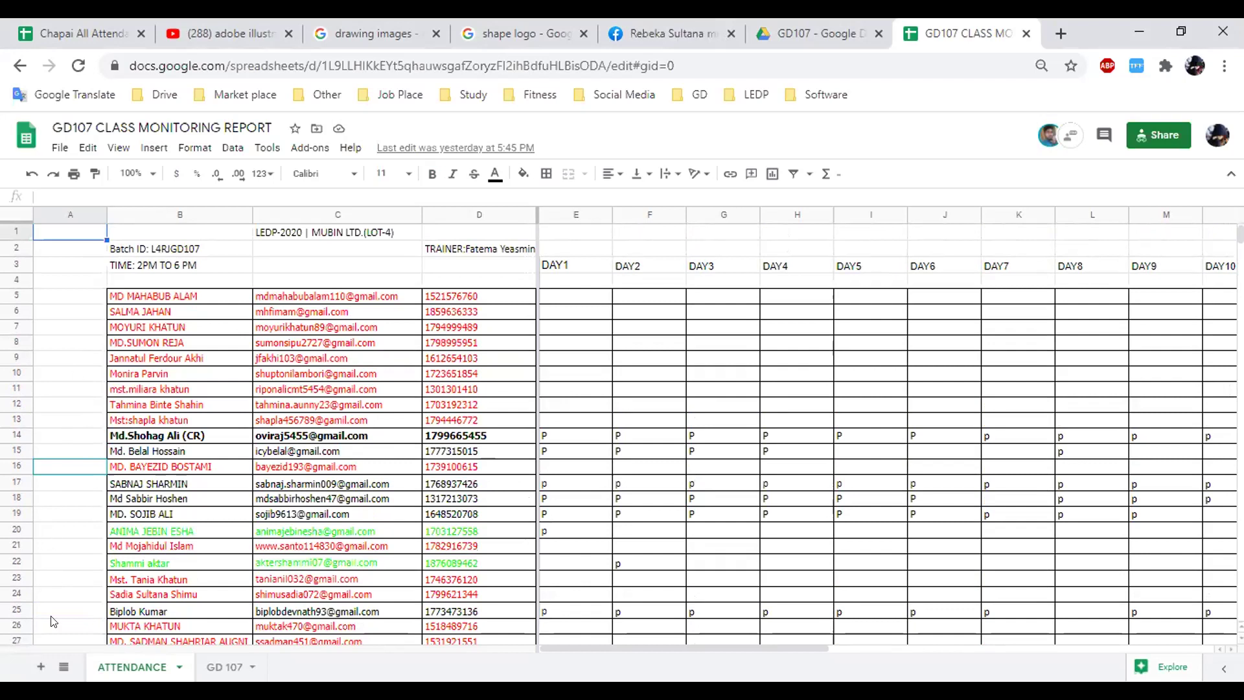
pyautogui.click(56, 634)
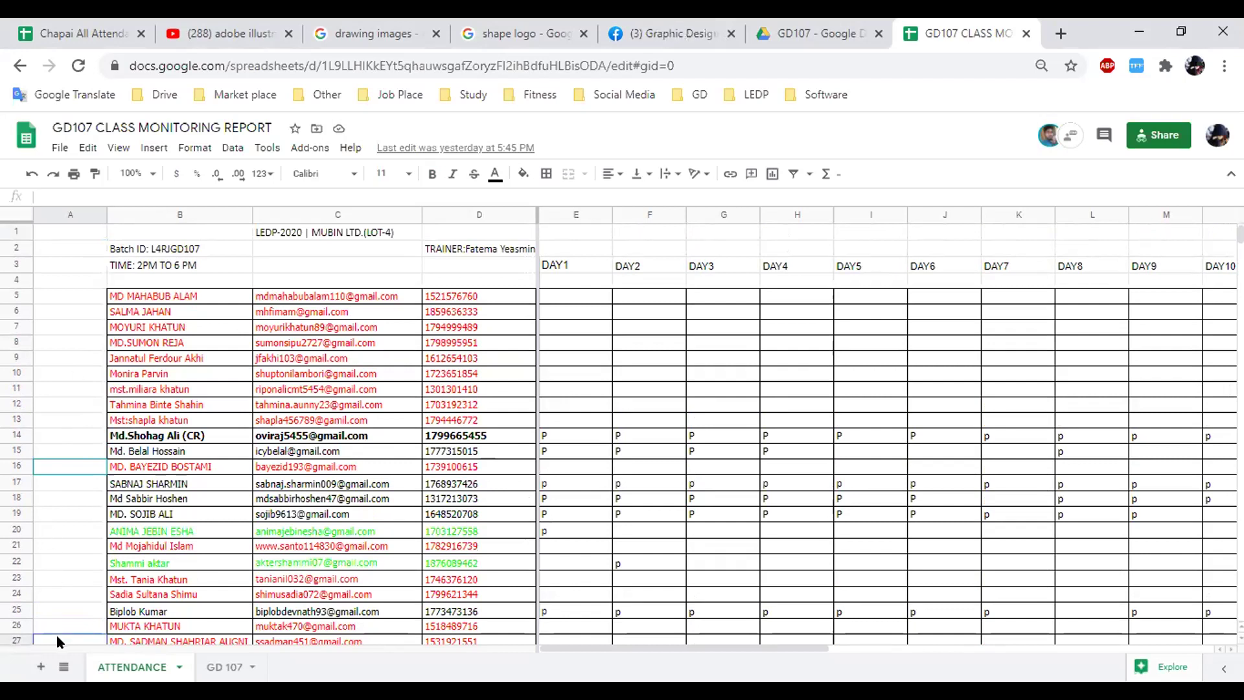
pyautogui.press('Down')
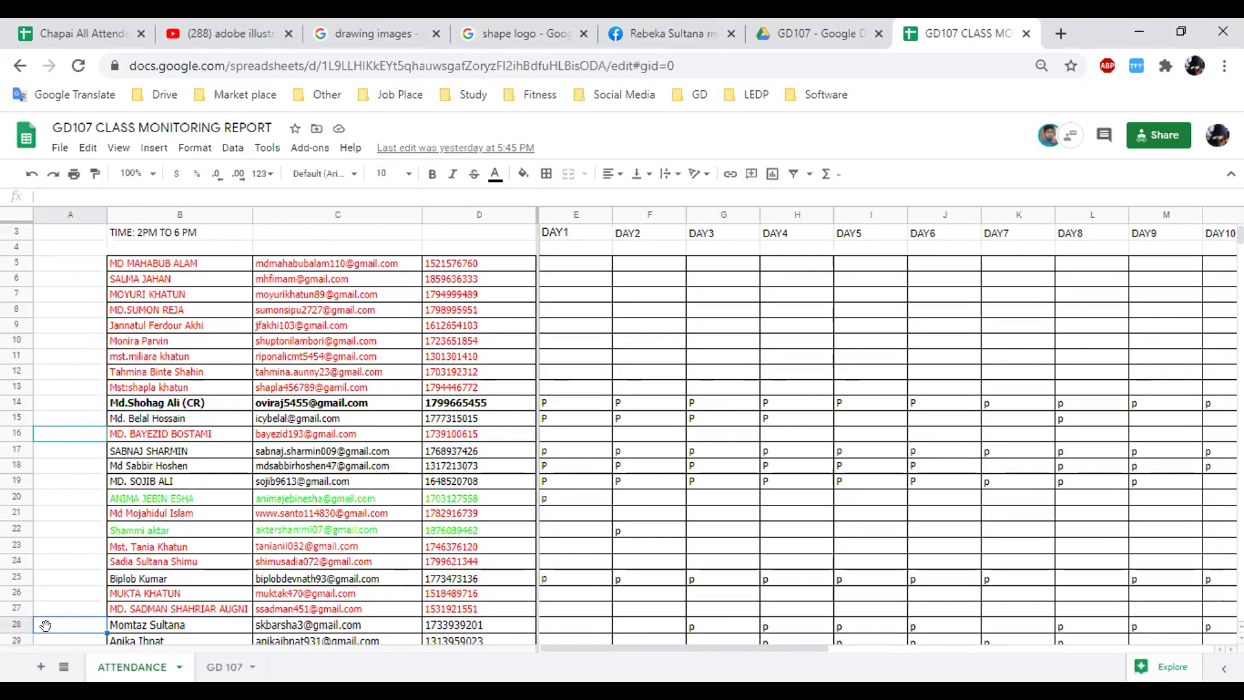
pyautogui.click(86, 610)
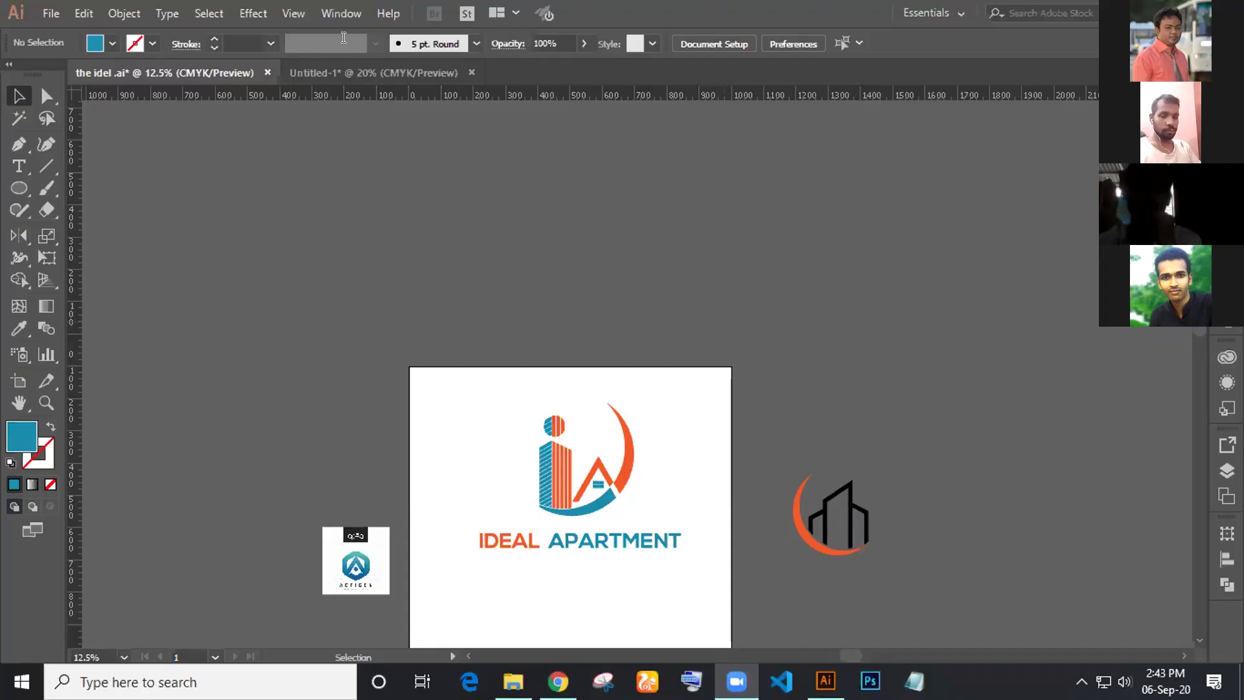
# Switch to the Need a Logo for YouTube Channel contest in Chrome and look over the first rows of its rated entries
pyautogui.hotkey('alt', 'Tab')
pyautogui.hotkey('ctrl', '2')
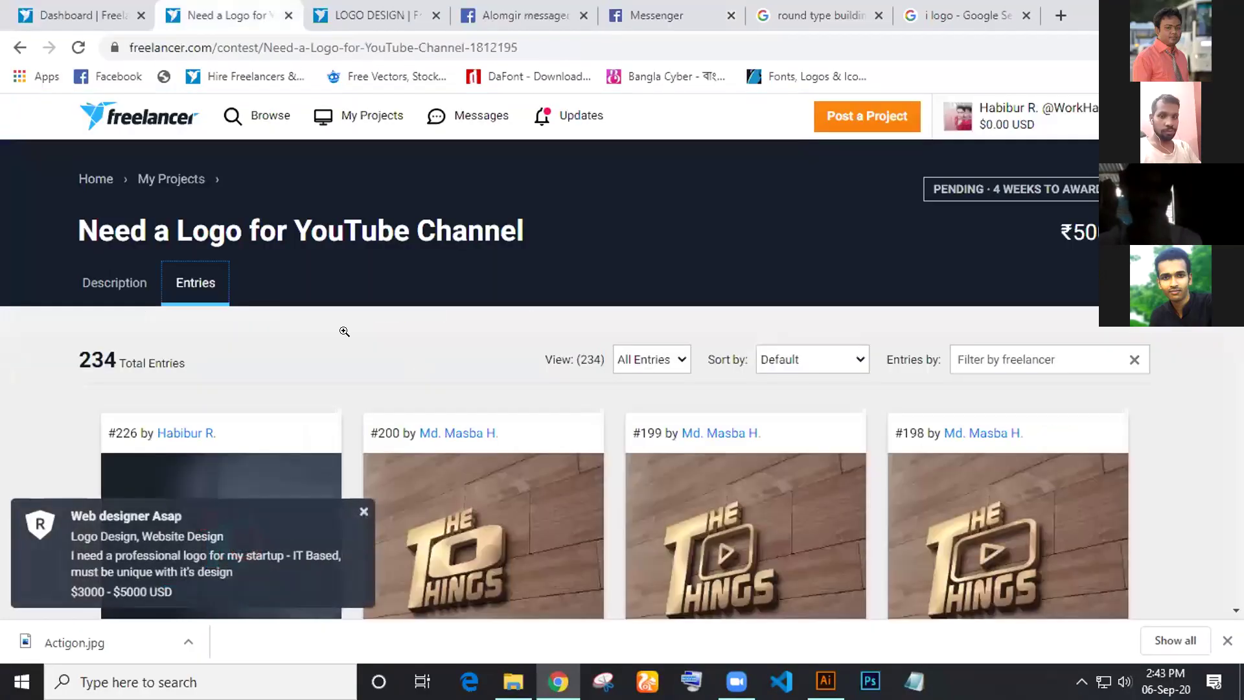
pyautogui.scroll(-4, 344, 330)
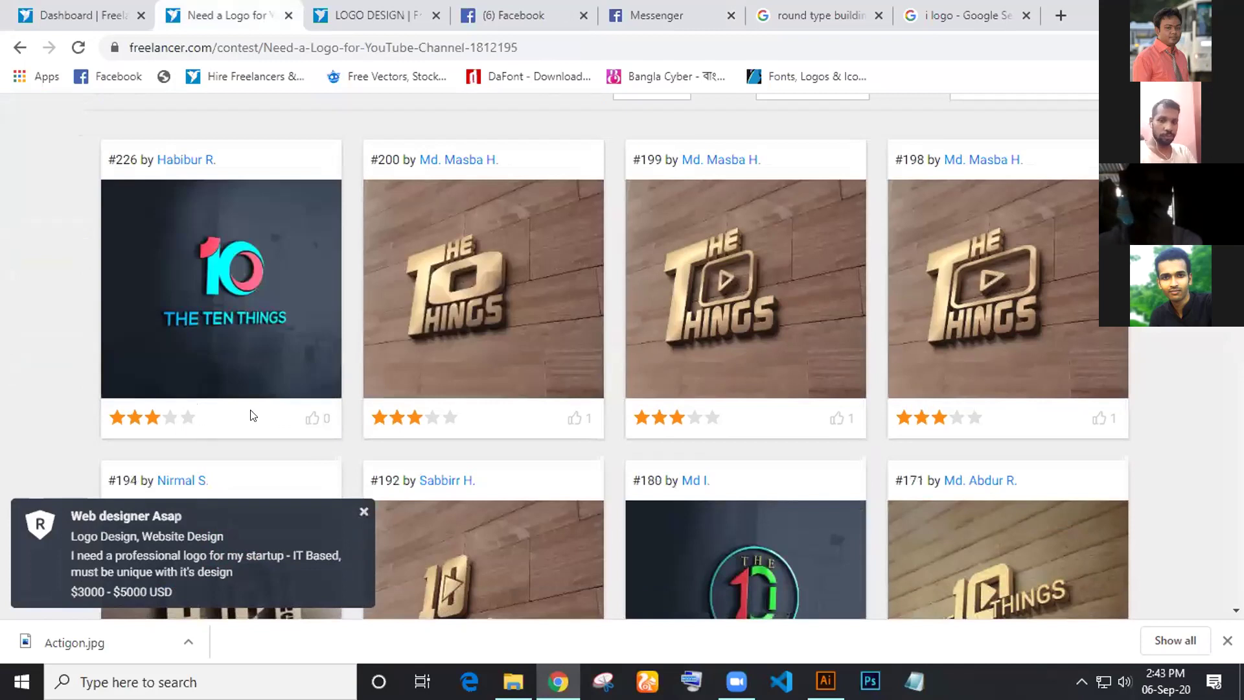
pyautogui.moveTo(263, 304)
pyautogui.scroll(-3, 680, 368)
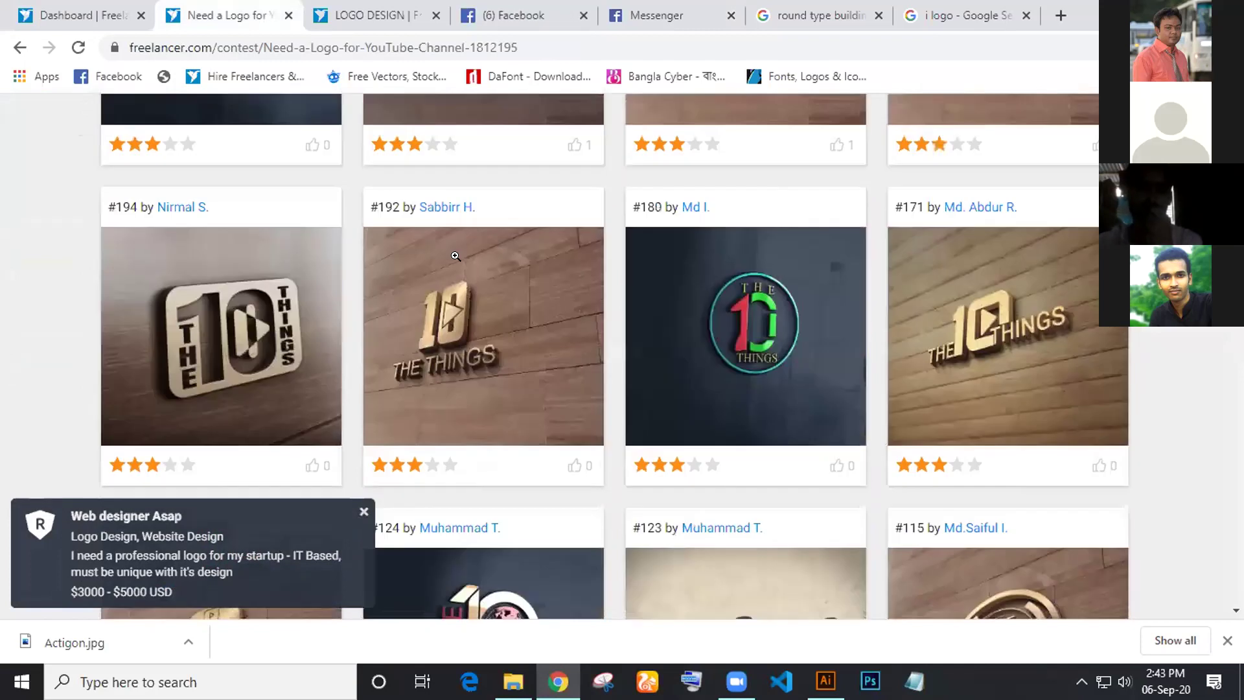
pyautogui.scroll(7, 681, 369)
pyautogui.scroll(-1, 681, 369)
pyautogui.scroll(-8, 674, 350)
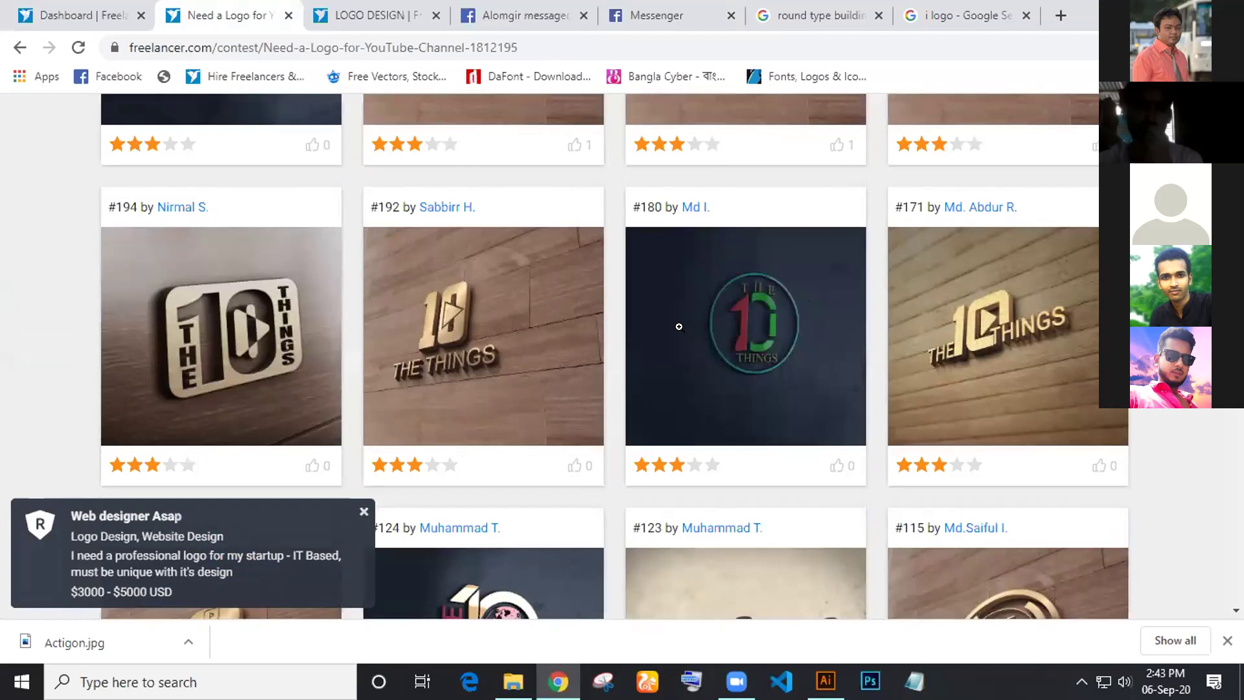
# Open entry #226, THE TEN THINGS logo, examine it enlarged, and close the detailed view
pyautogui.scroll(4, 680, 327)
pyautogui.moveTo(301, 354)
pyautogui.click(338, 322)
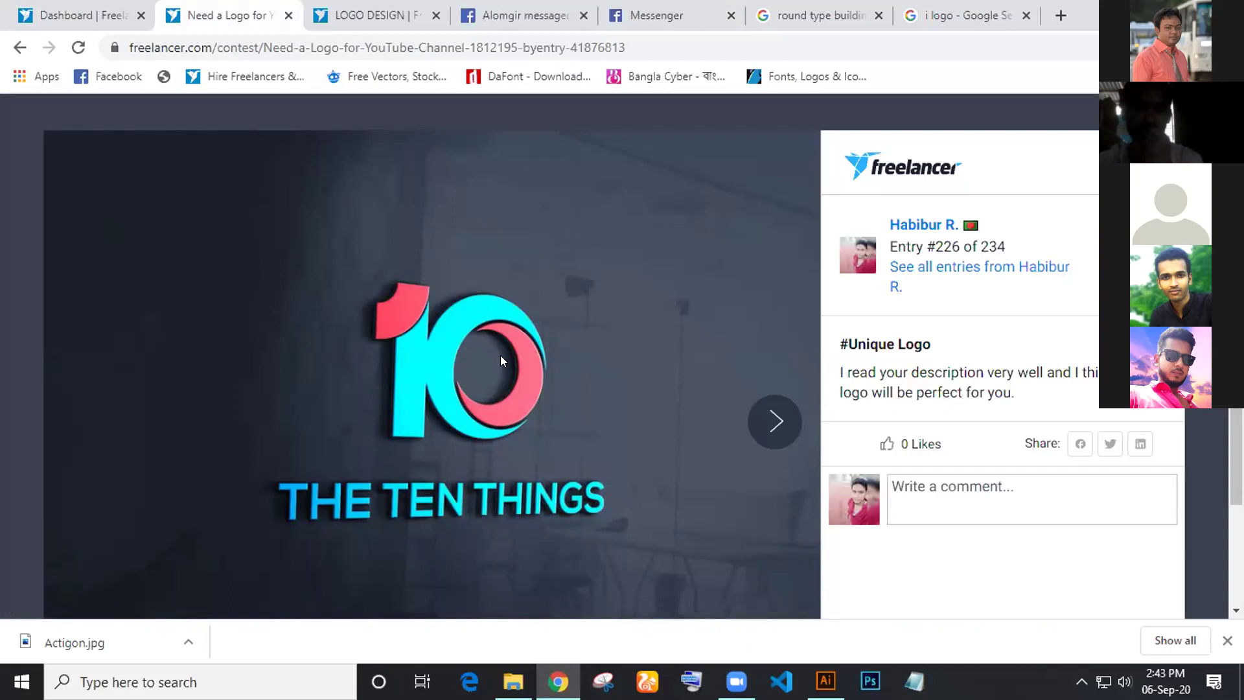
pyautogui.press('Escape')
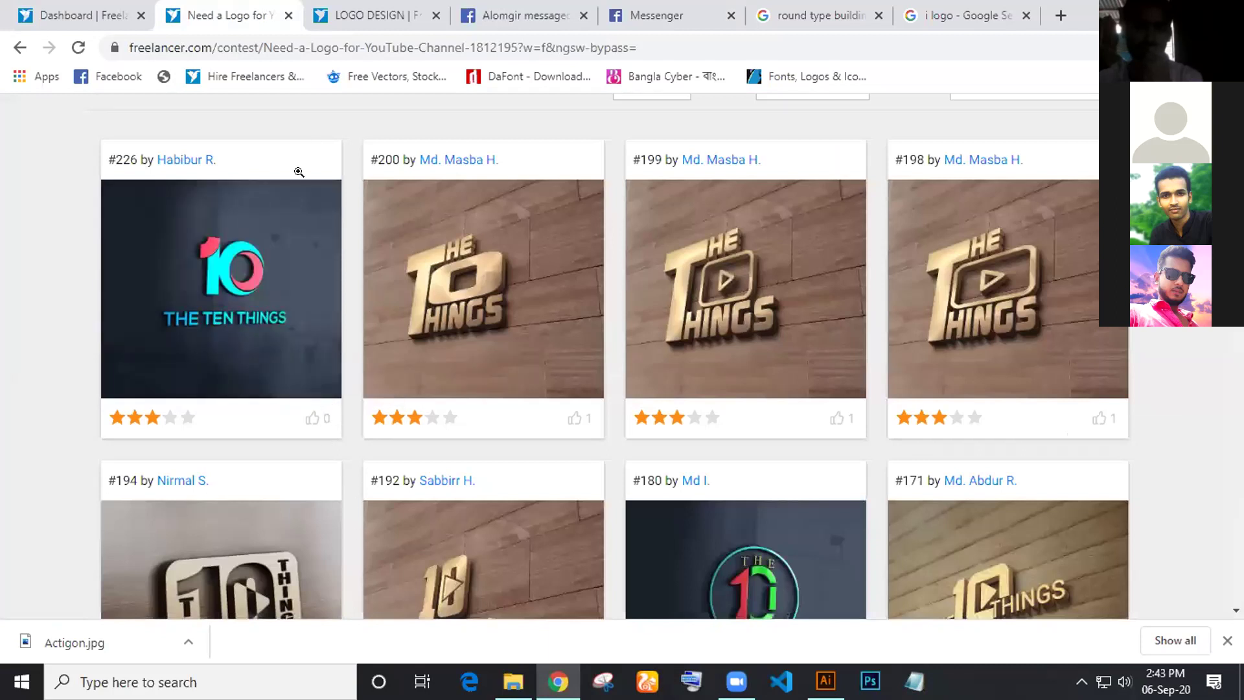
# Go to the LOGO DESIGN contest, filter its entries to My Entries, and review entries #380 and #378
pyautogui.click(350, 16)
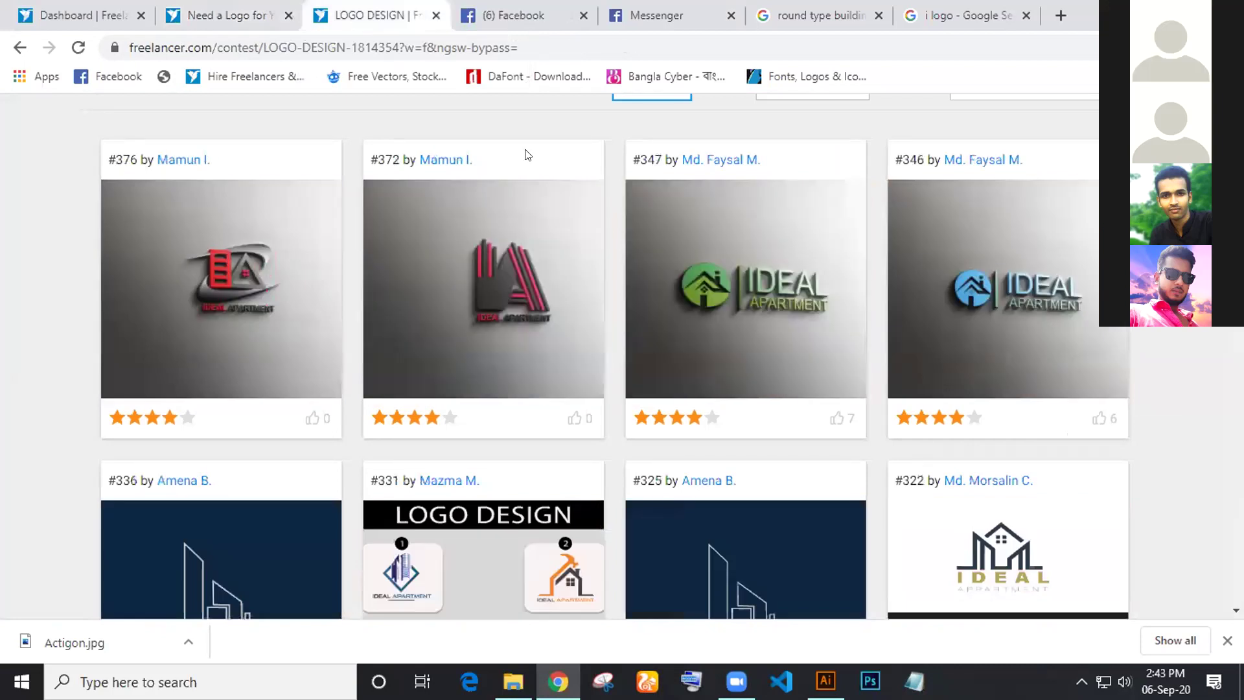
pyautogui.scroll(4, 721, 342)
pyautogui.click(677, 360)
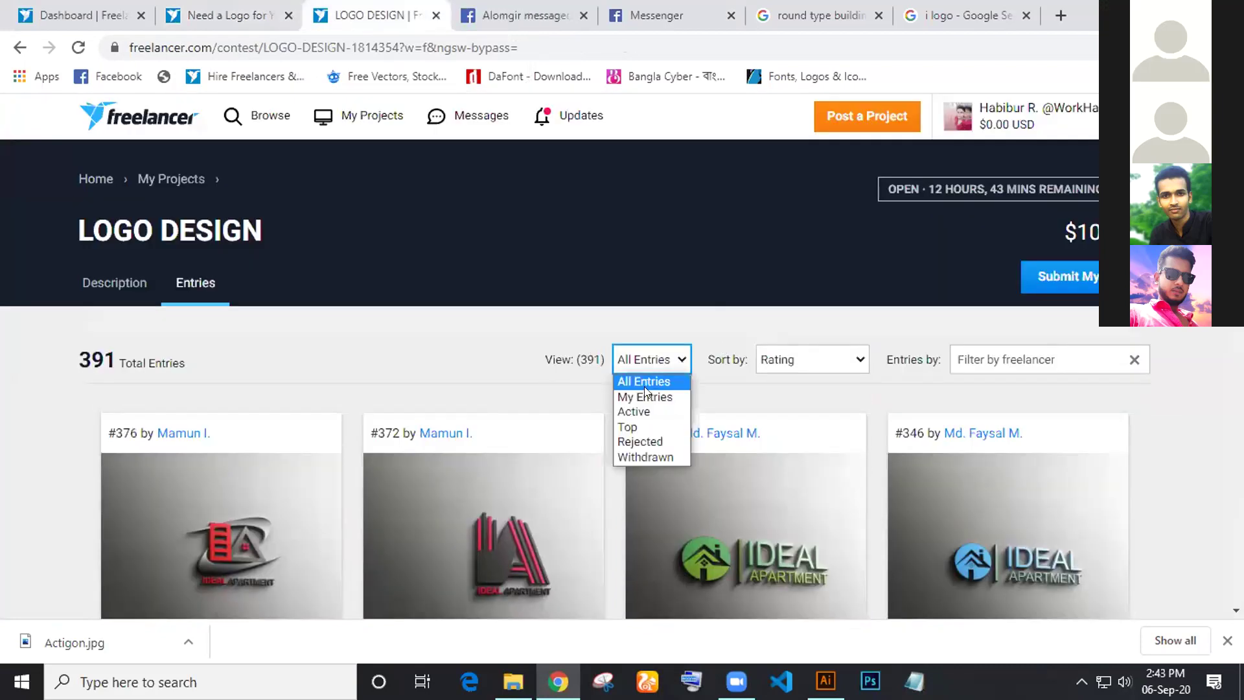
pyautogui.click(641, 397)
pyautogui.scroll(-8, 350, 314)
pyautogui.scroll(4, 363, 362)
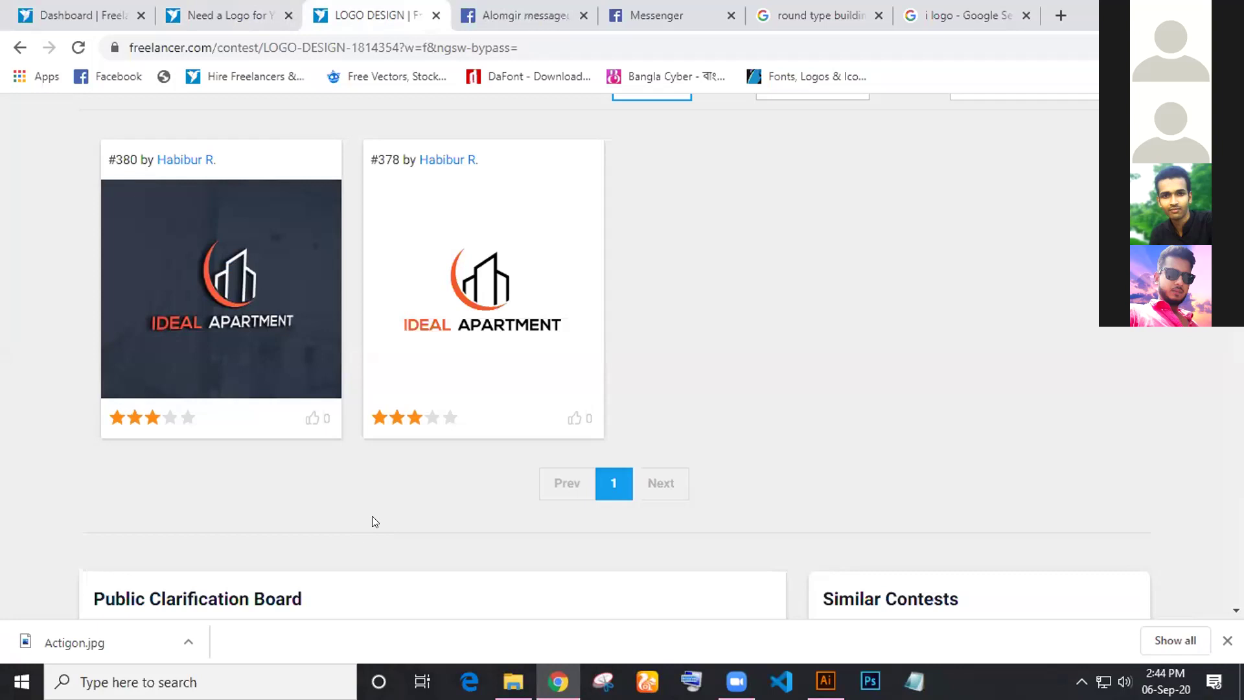
pyautogui.scroll(4, 469, 124)
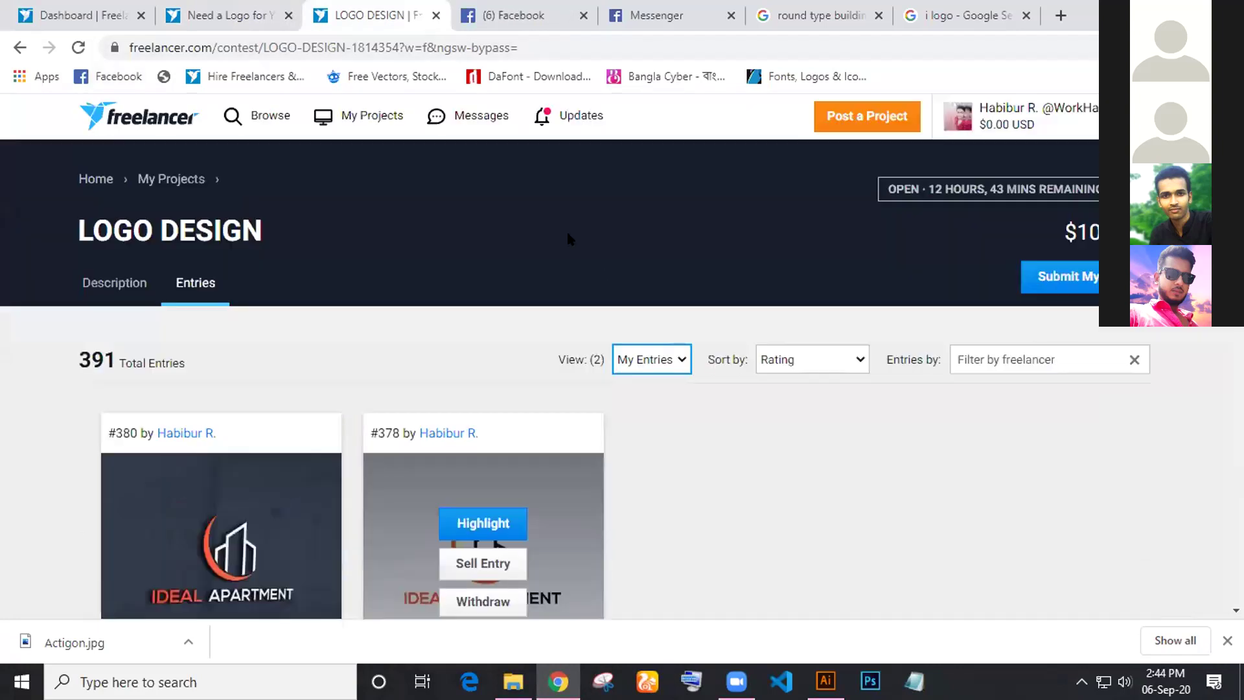
# Set the entry view back to All Entries, examine the Ideal Apartment logo of entry #376 enlarged, and close it
pyautogui.click(677, 351)
pyautogui.click(673, 375)
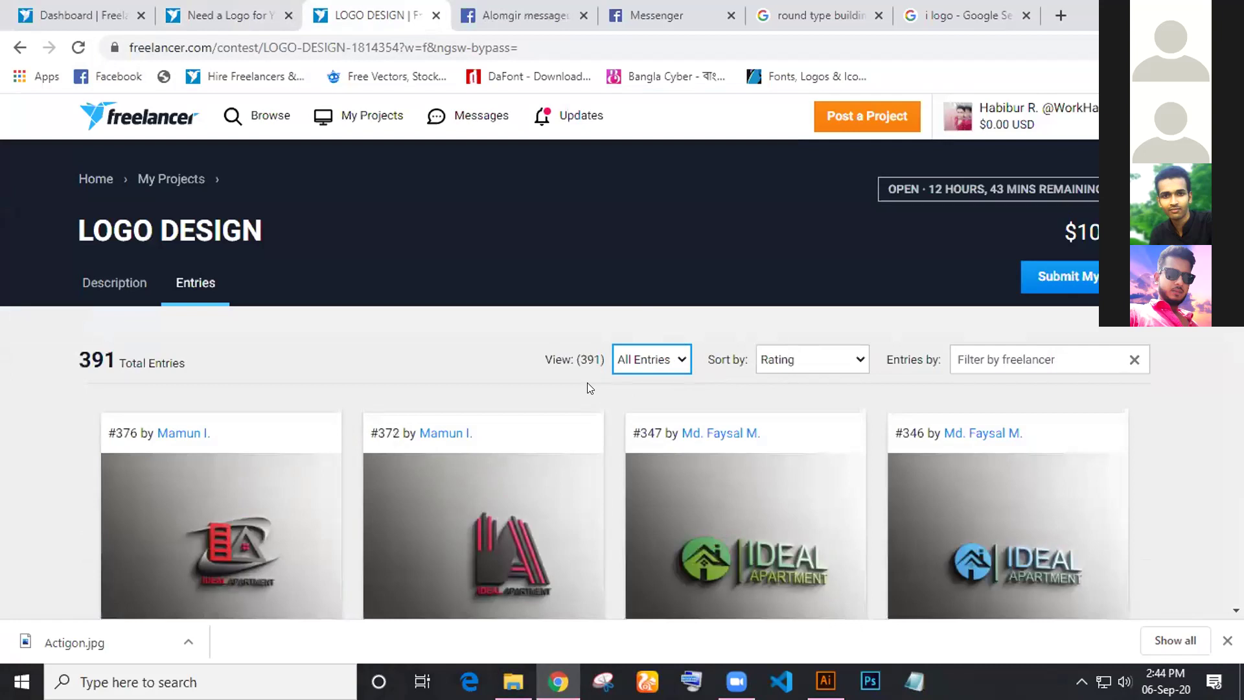
pyautogui.scroll(-4, 587, 382)
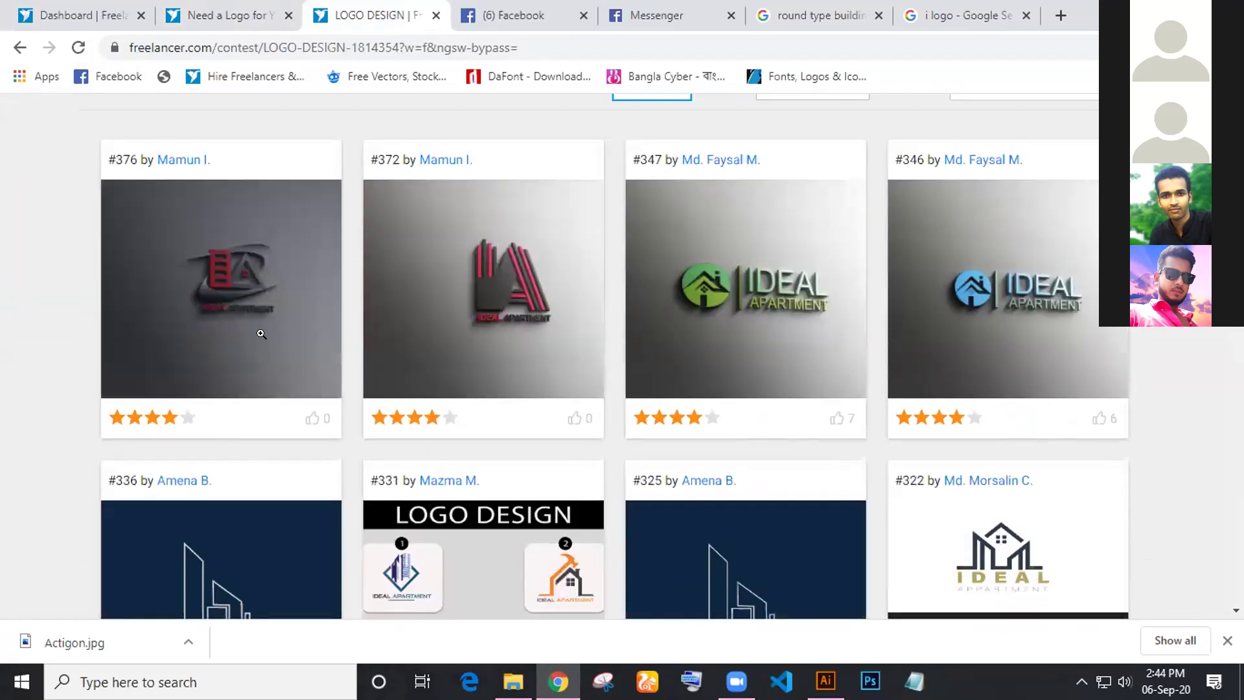
pyautogui.click(292, 312)
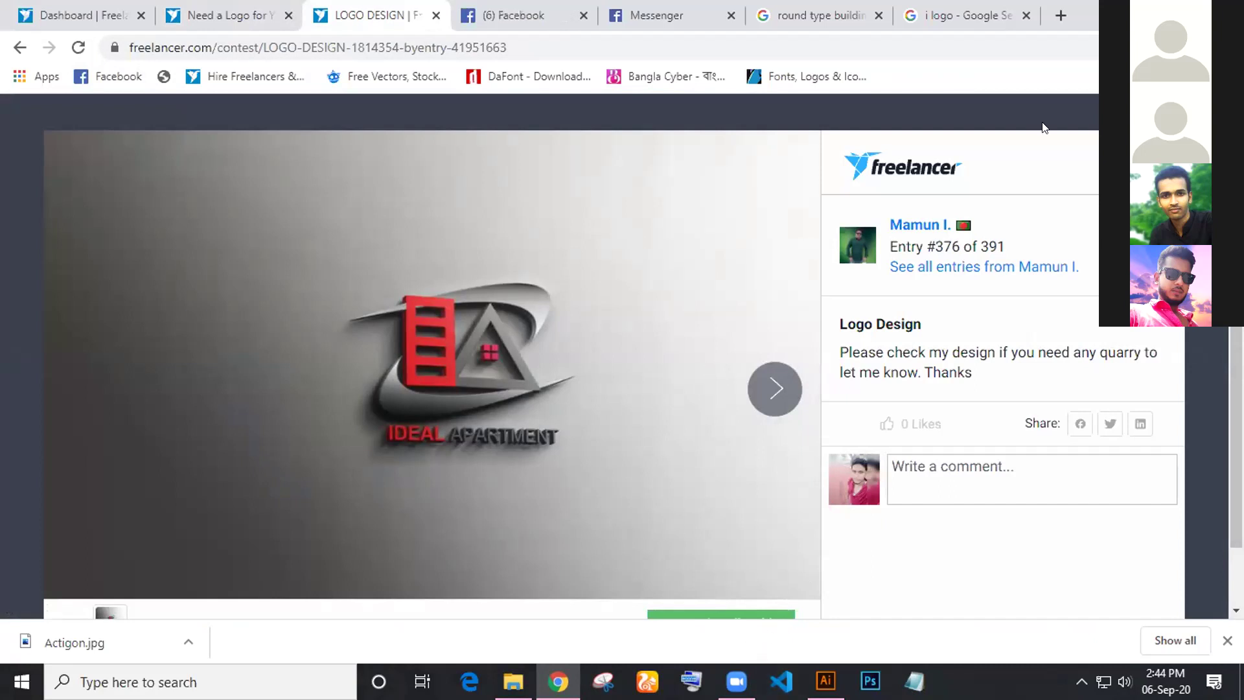
pyautogui.press('Escape')
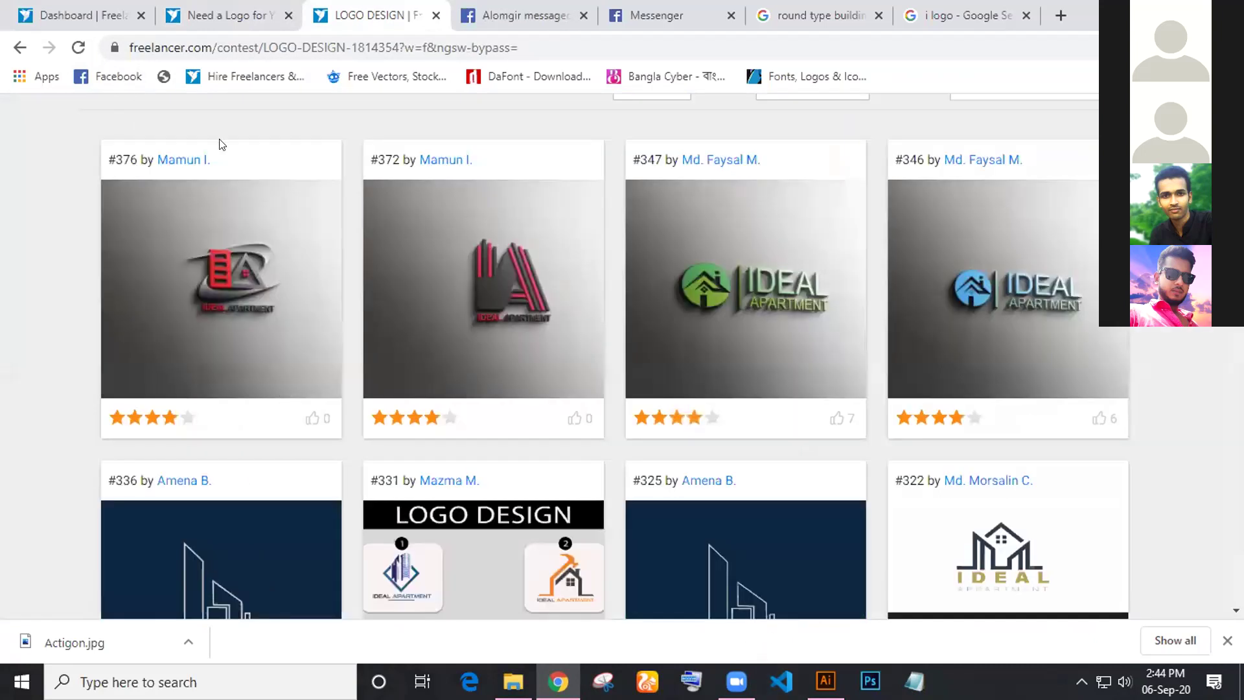
# Open the LOGO DESIGN contest's description and read the brief for the Ideal Apartment logo
pyautogui.scroll(4, 211, 259)
pyautogui.click(116, 289)
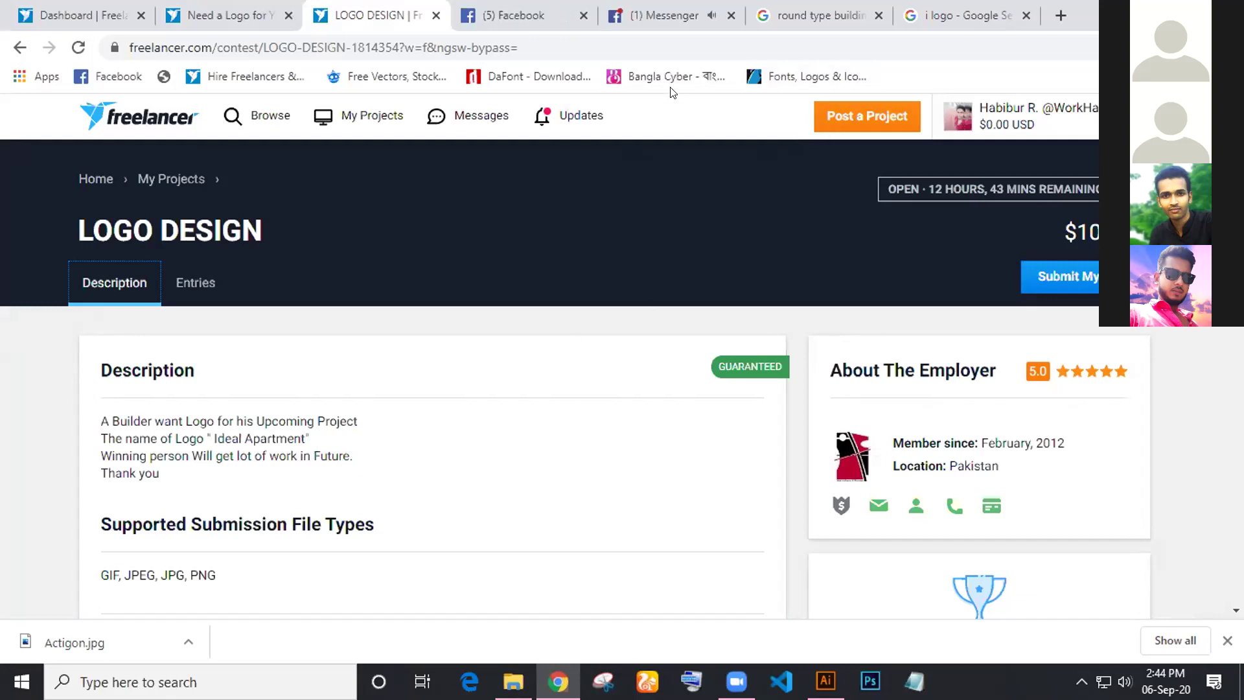
# List the LOGO DESIGN contest's entries, switch to Illustrator, and examine the Ideal Apartment logo enlarged in the idel .ai
pyautogui.click(190, 285)
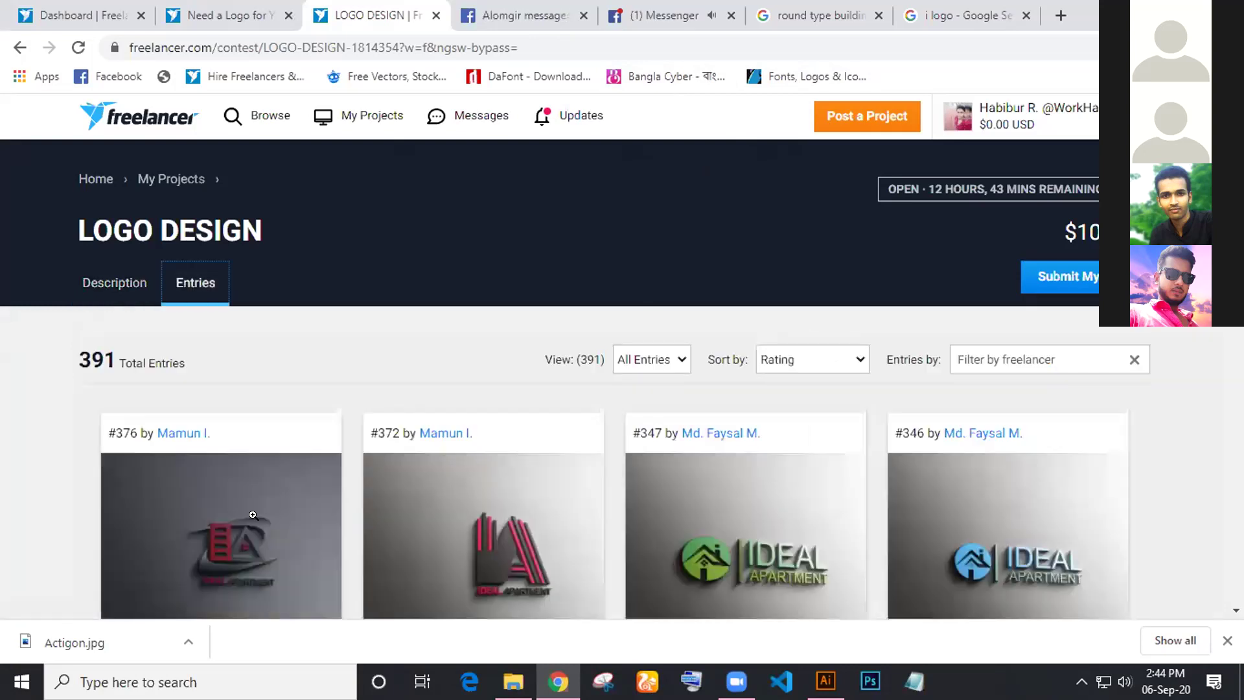
pyautogui.scroll(-4, 299, 482)
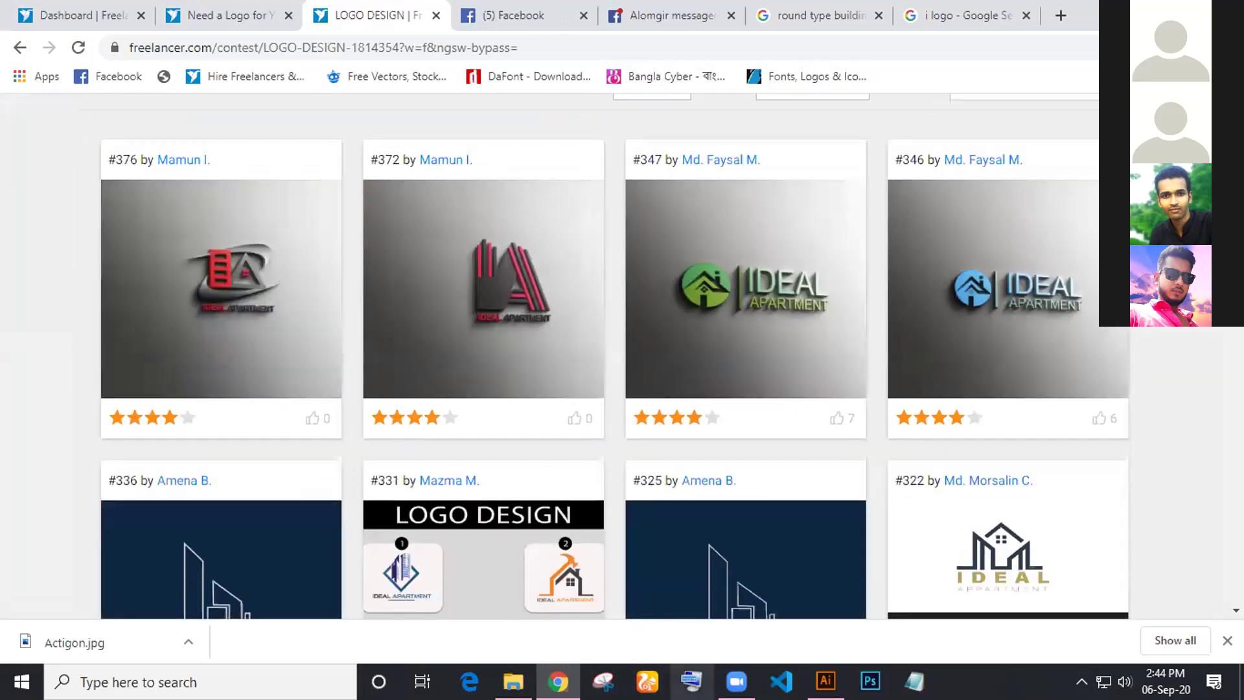
pyautogui.click(826, 681)
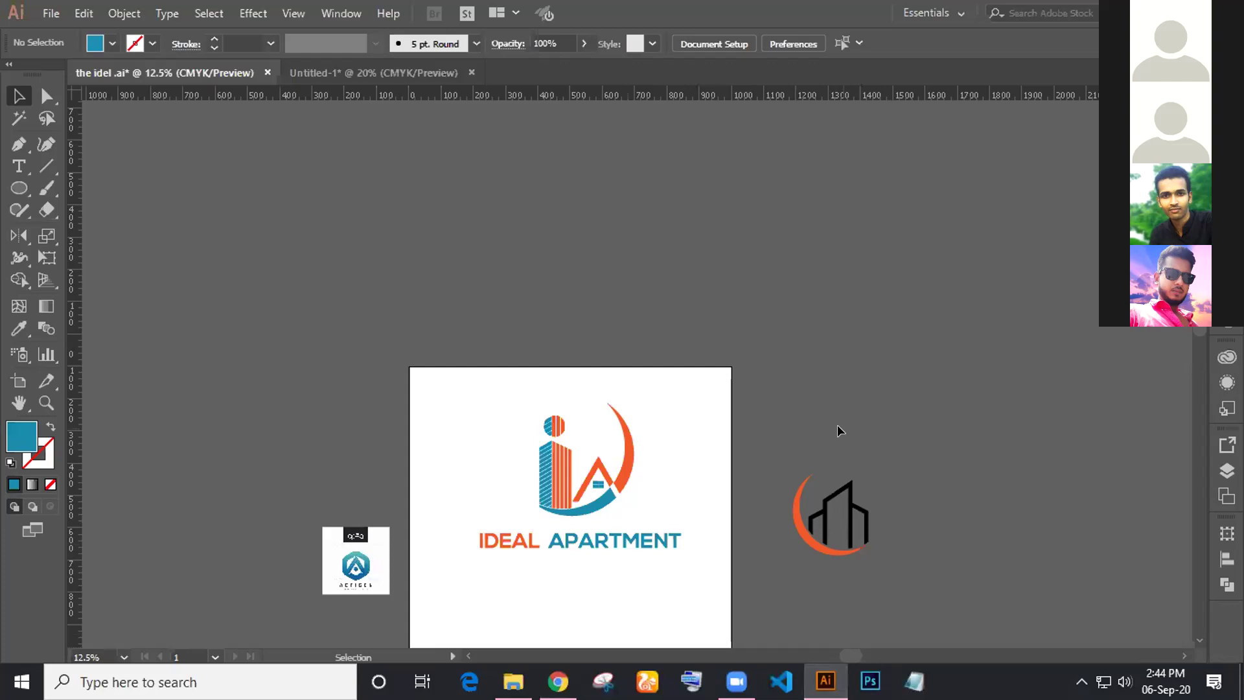
pyautogui.scroll(-2, 838, 430)
pyautogui.moveTo(453, 299); pyautogui.dragTo(689, 563)
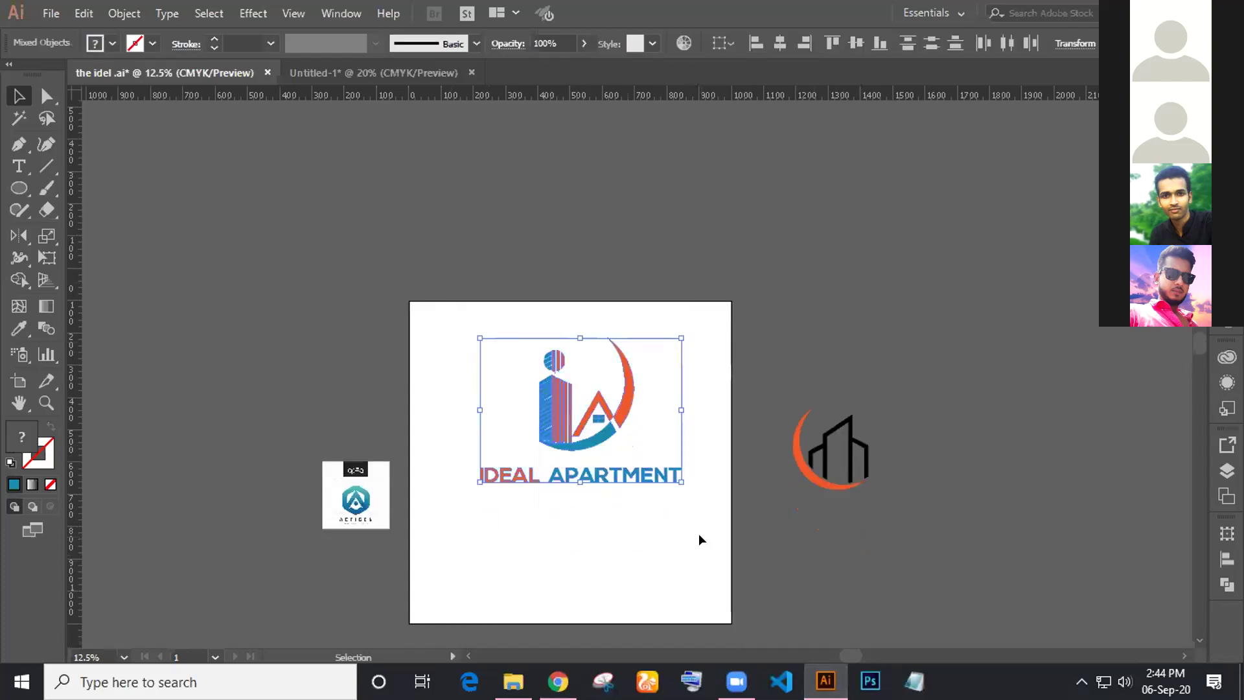
pyautogui.click(695, 549)
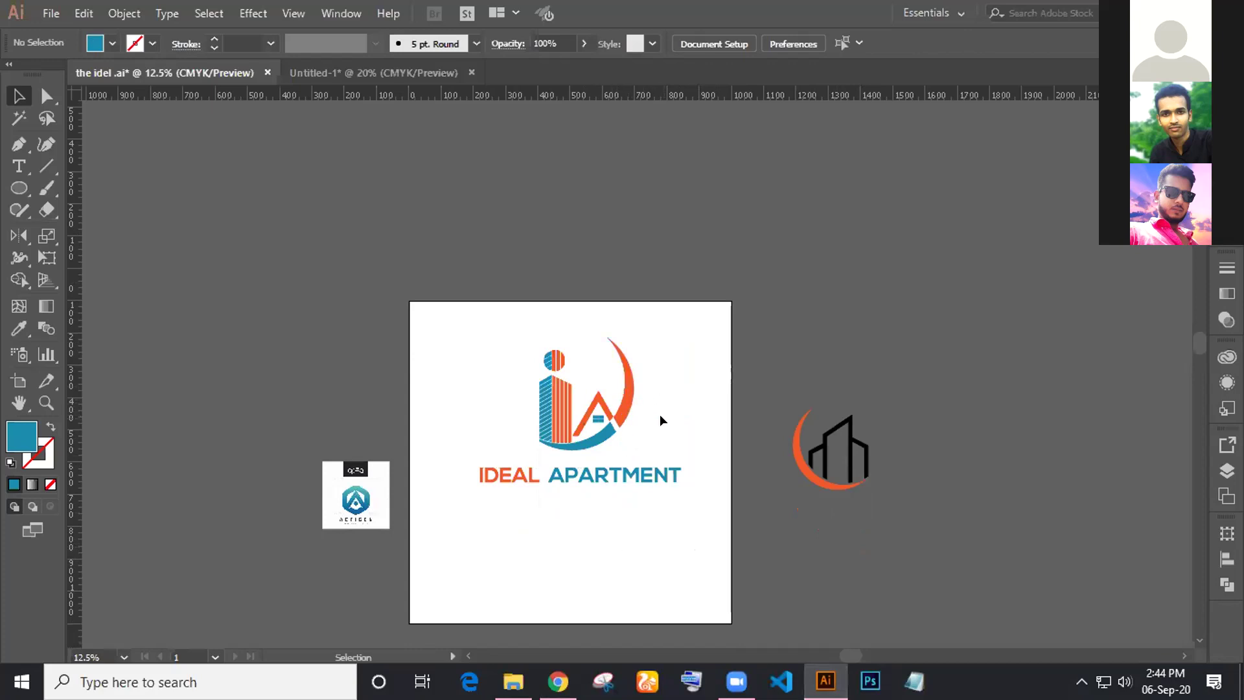
pyautogui.hotkey('ctrl', '=')
pyautogui.hotkey('ctrl', '=')
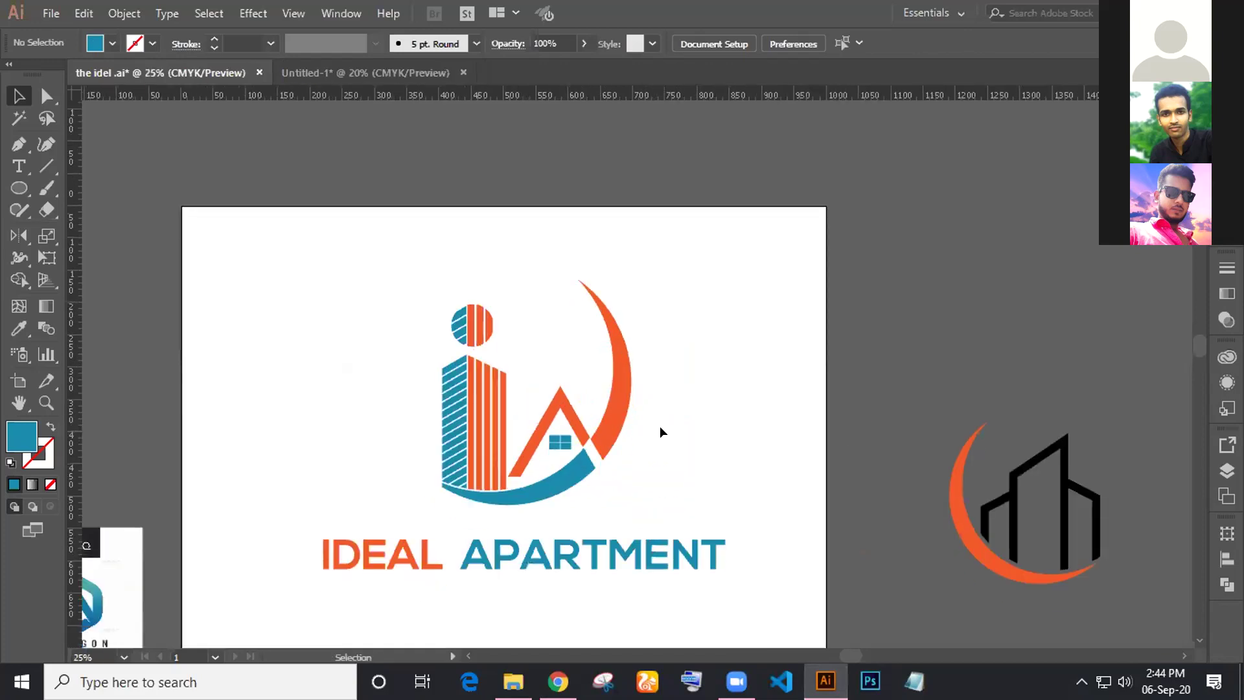
pyautogui.moveTo(278, 228); pyautogui.dragTo(693, 577)
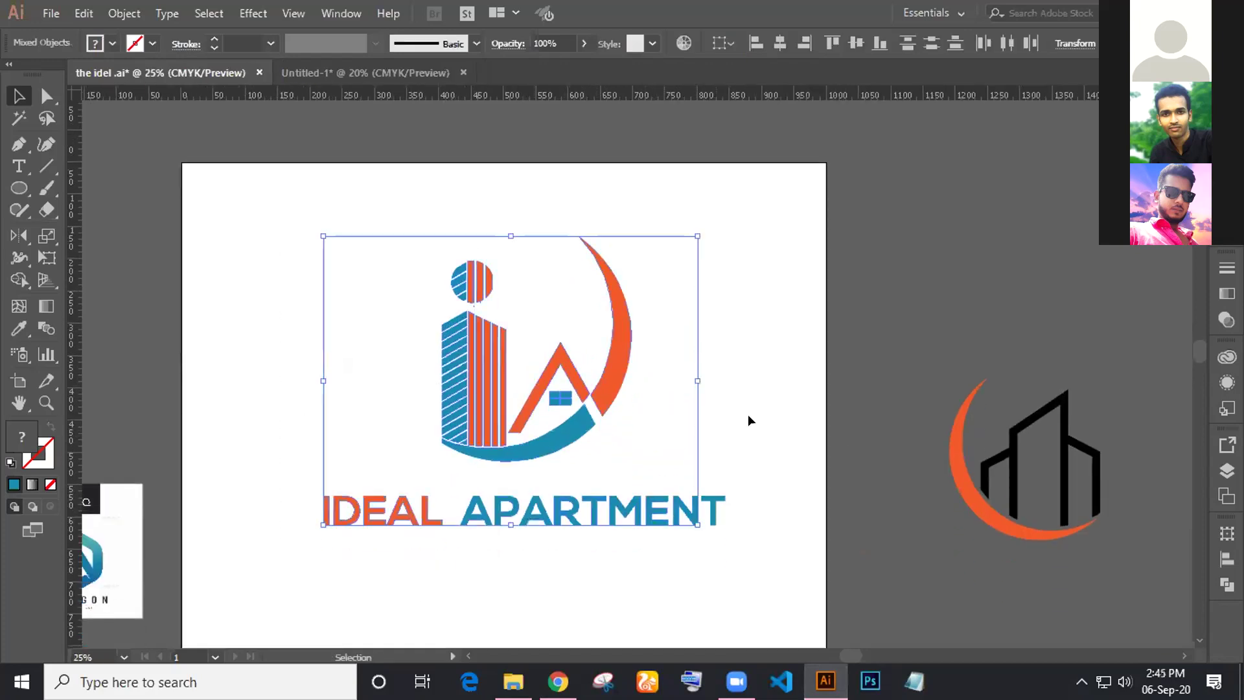
pyautogui.click(403, 305)
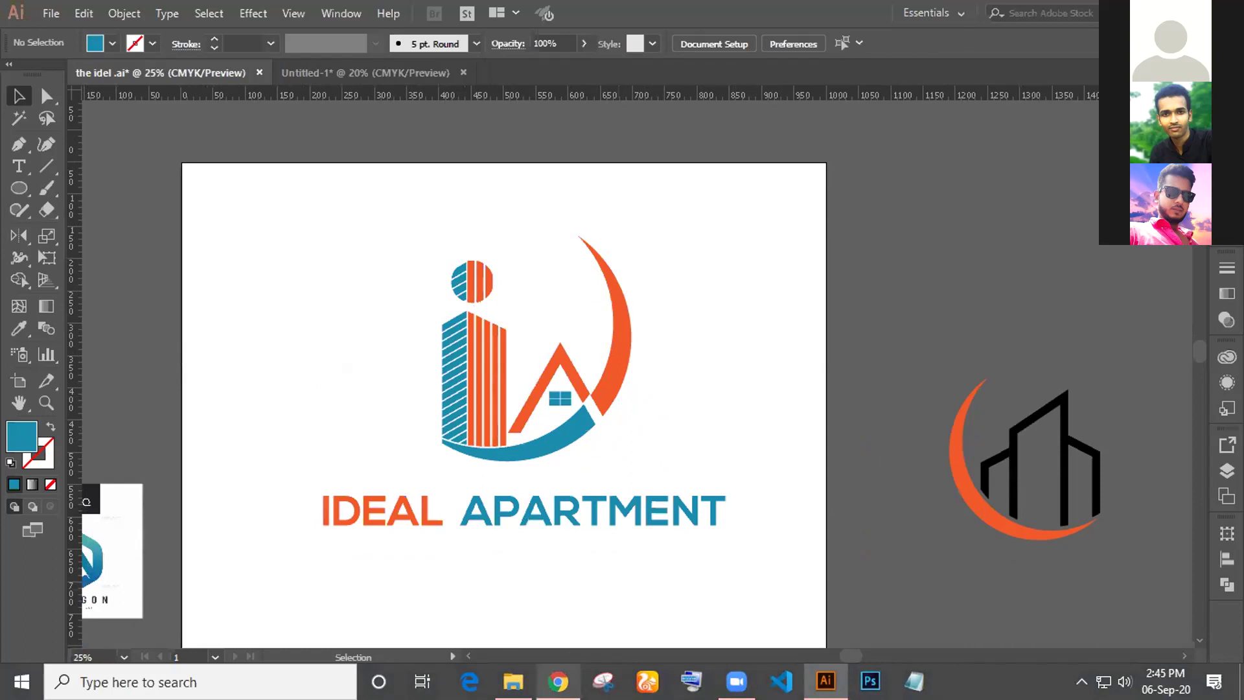
# Switch to Chrome, examine contest entries #376 and #372 enlarged one after the other, and look through the rated entries below
pyautogui.click(558, 681)
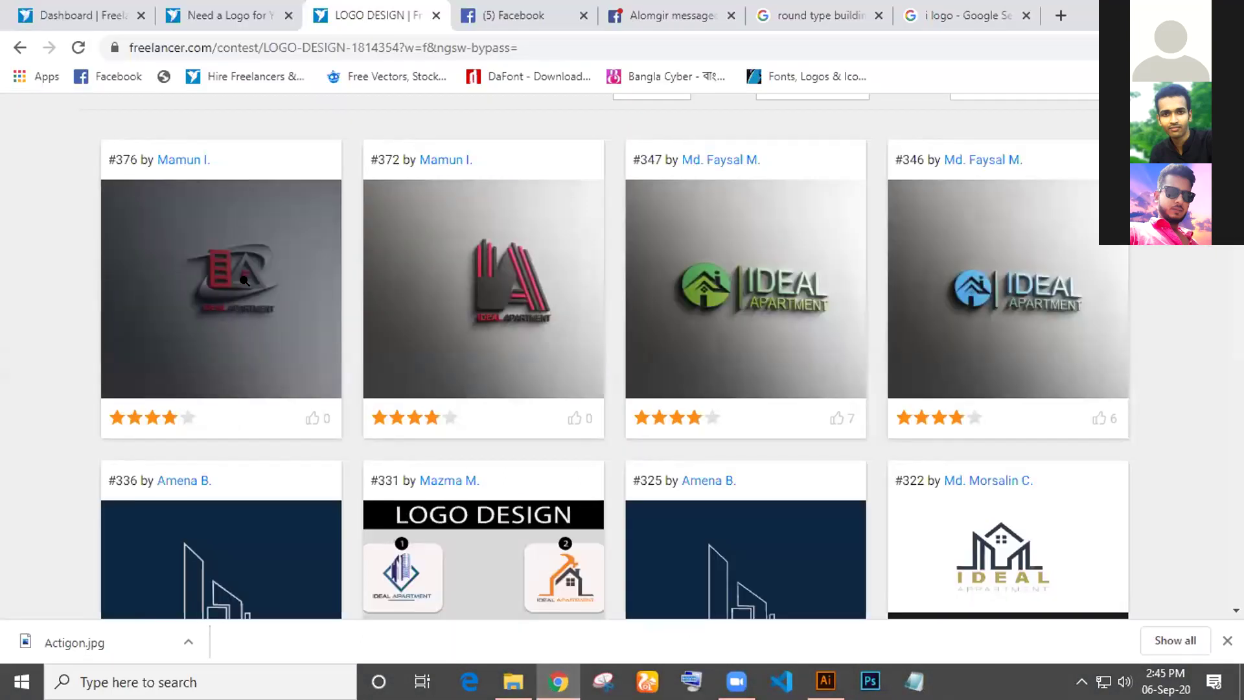
pyautogui.click(268, 285)
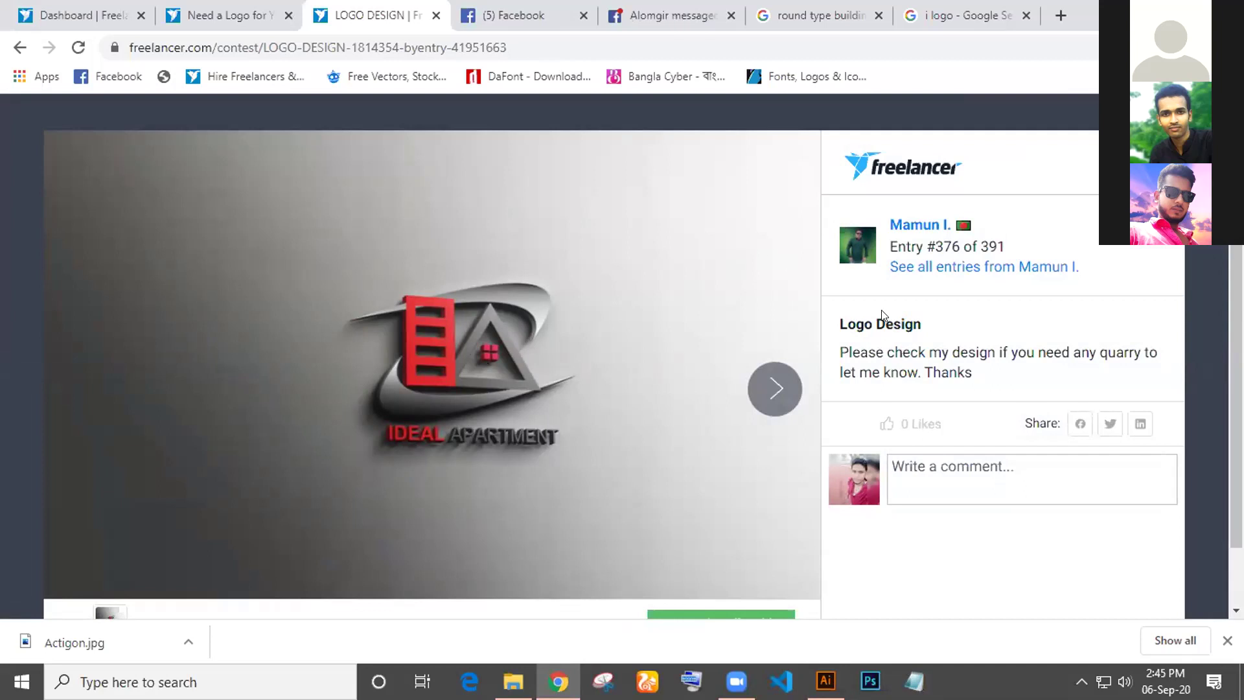
pyautogui.press('Escape')
pyautogui.click(537, 277)
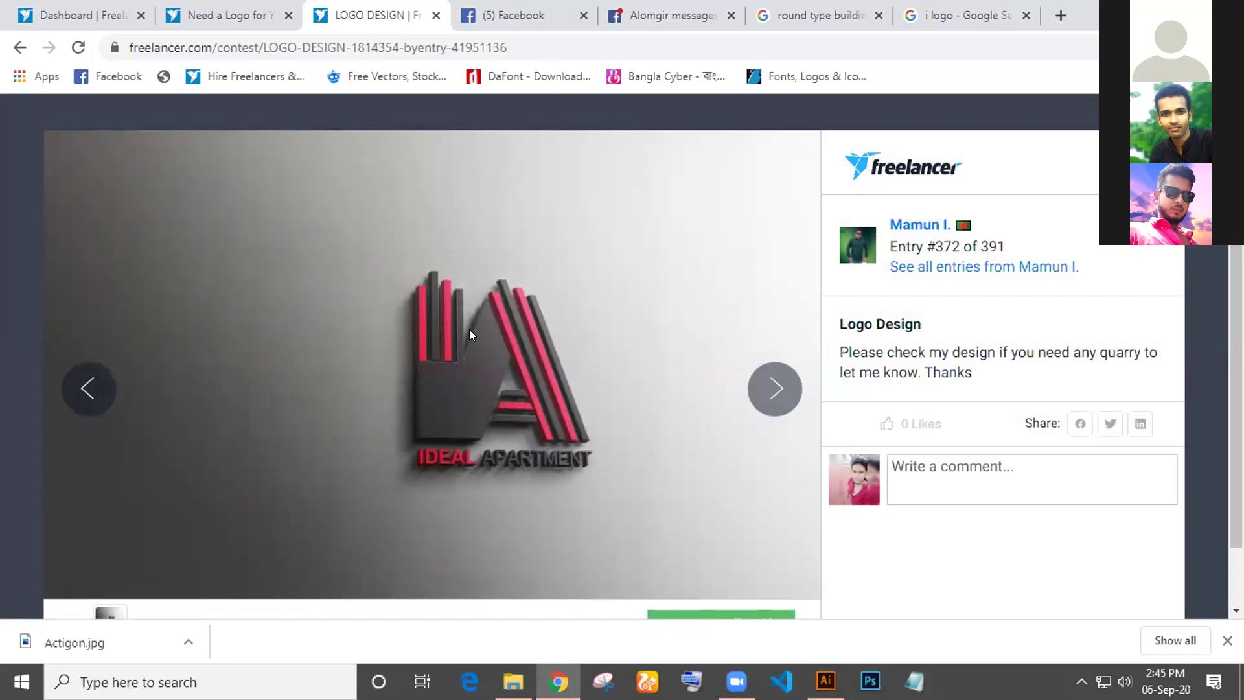
pyautogui.press('Escape')
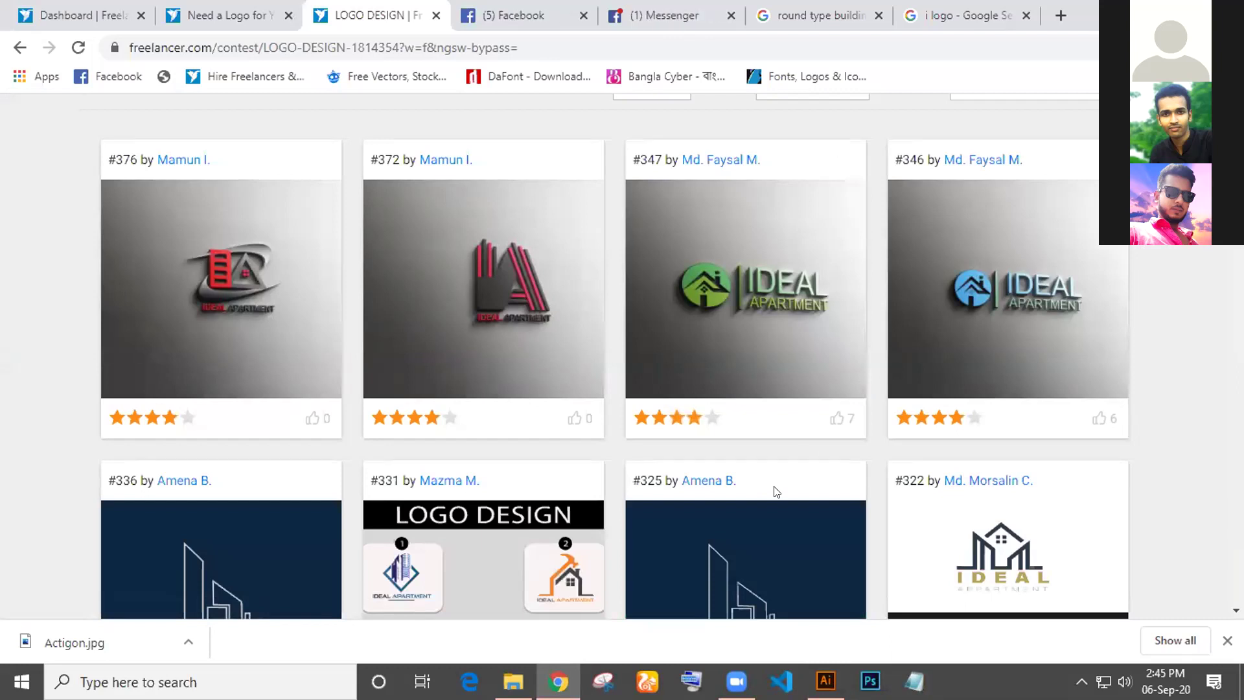
pyautogui.scroll(-4, 776, 491)
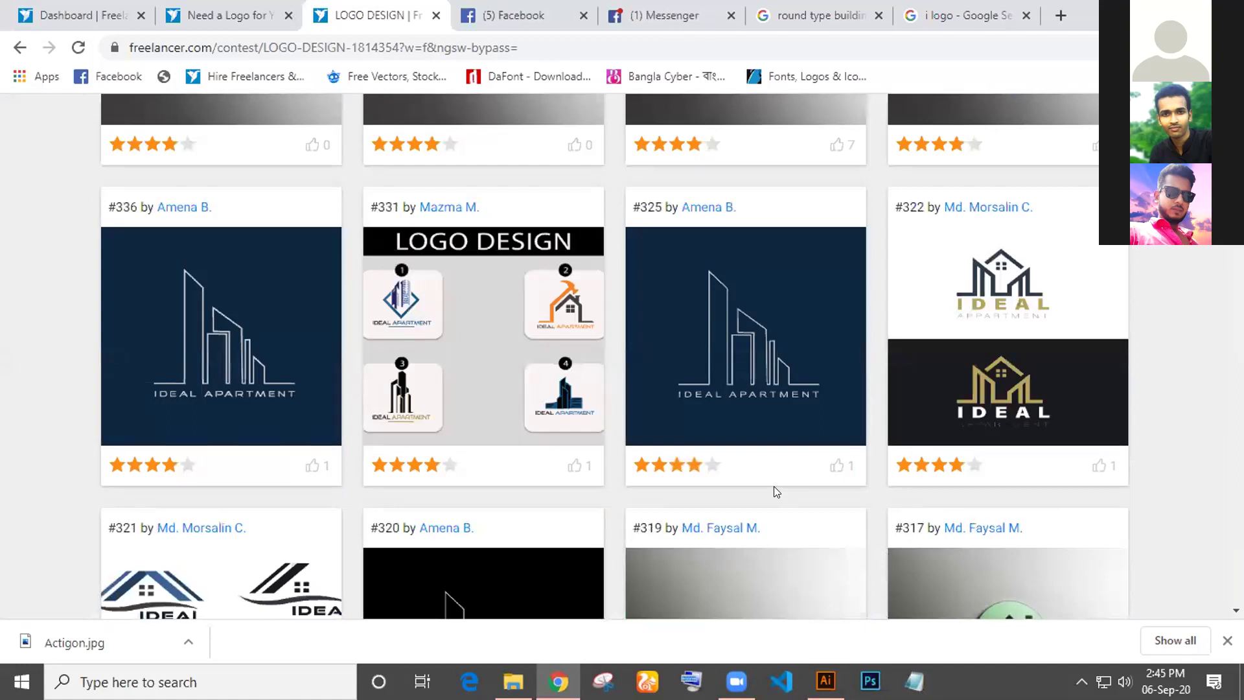
pyautogui.scroll(4, 774, 486)
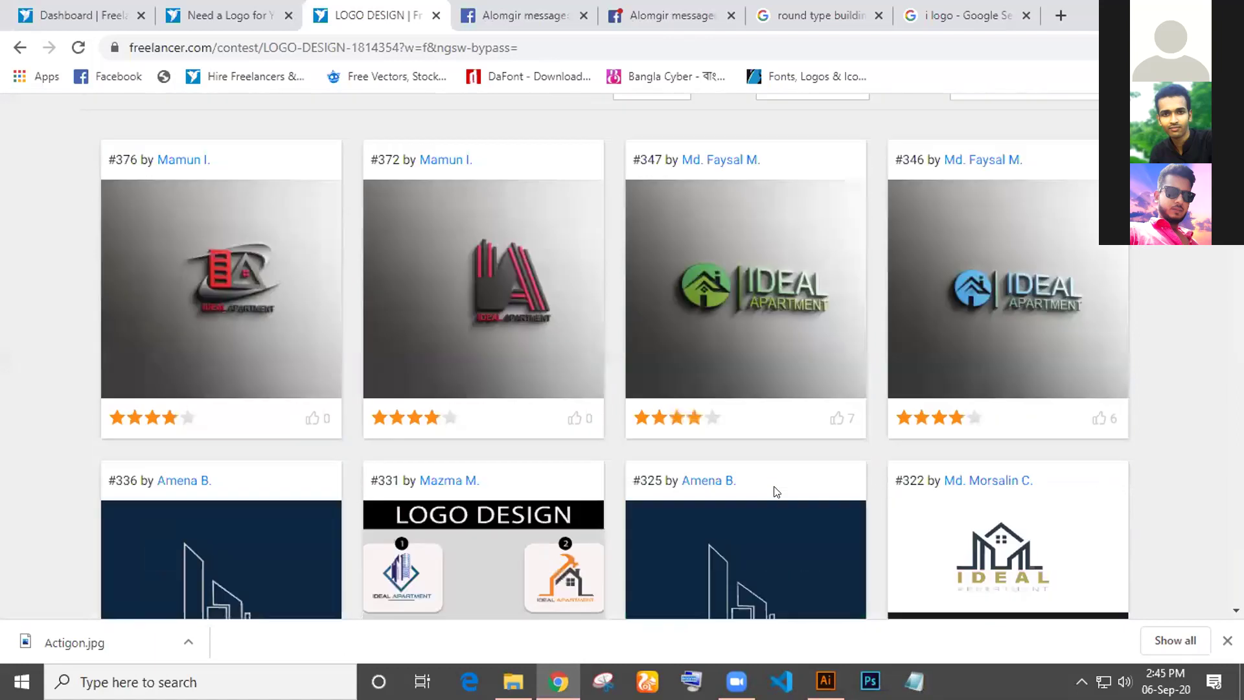
# Switch to Illustrator and inspect the logo's A-shaped roof and its orange and blue arc pieces one by one
pyautogui.hotkey('alt', 'Tab')
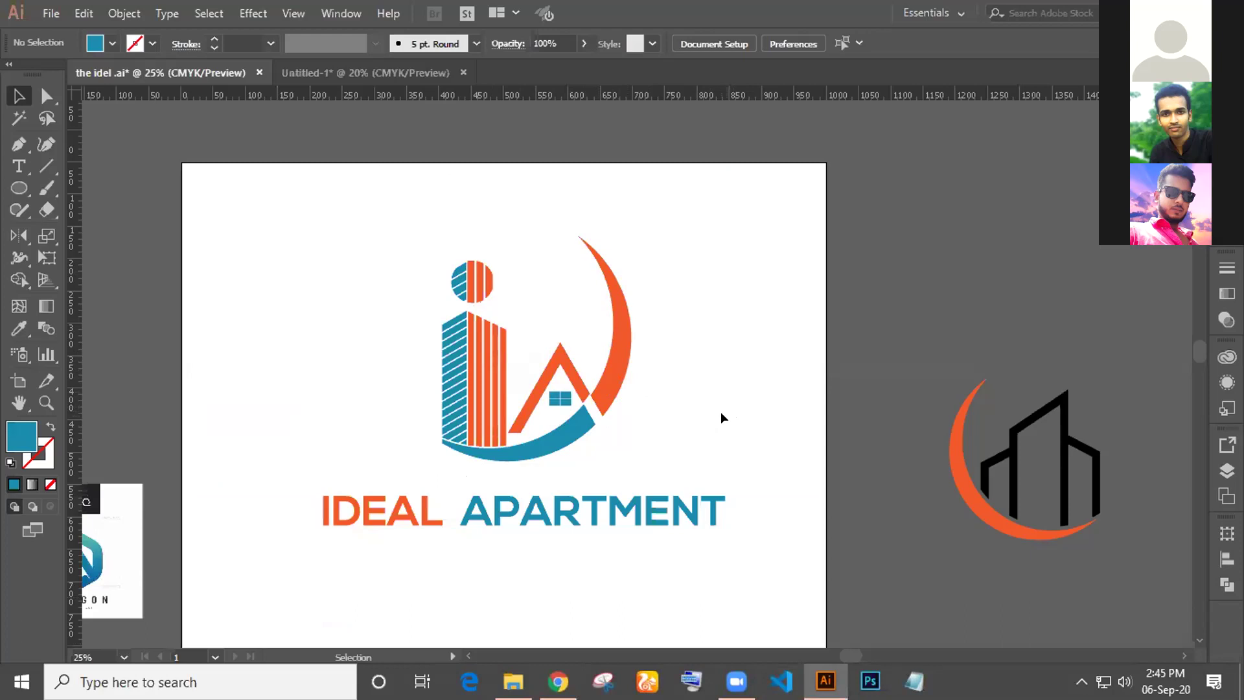
pyautogui.click(561, 356)
pyautogui.click(672, 382)
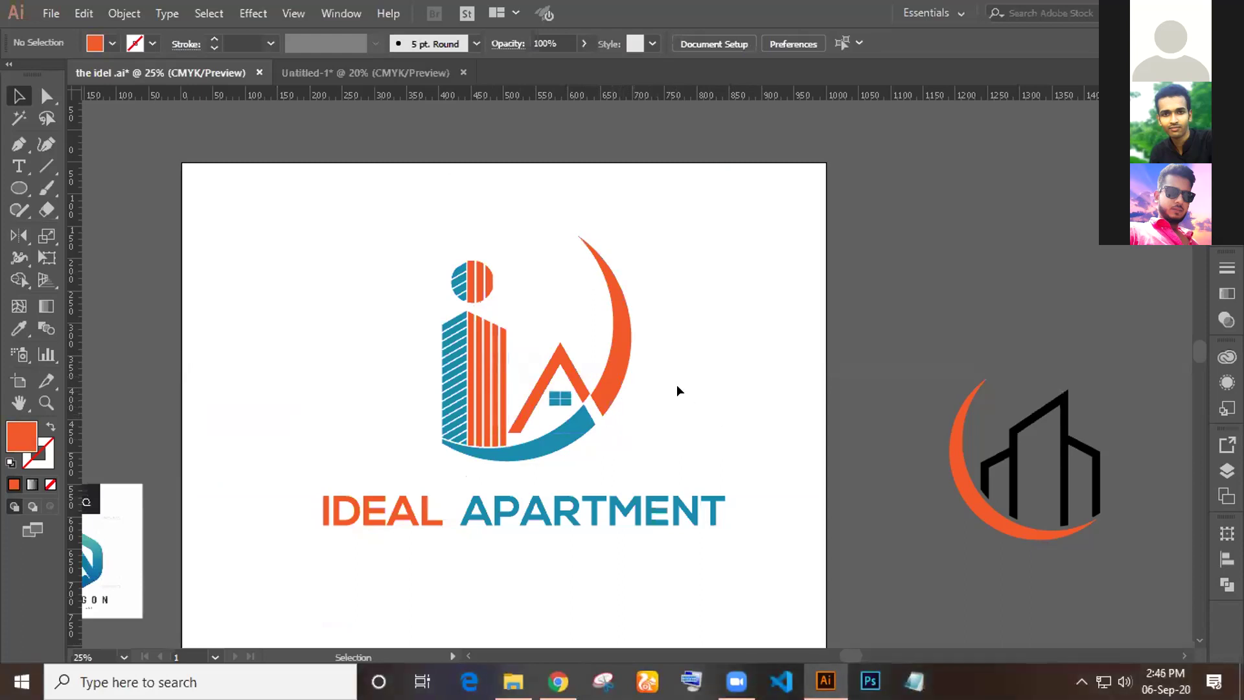
pyautogui.click(606, 395)
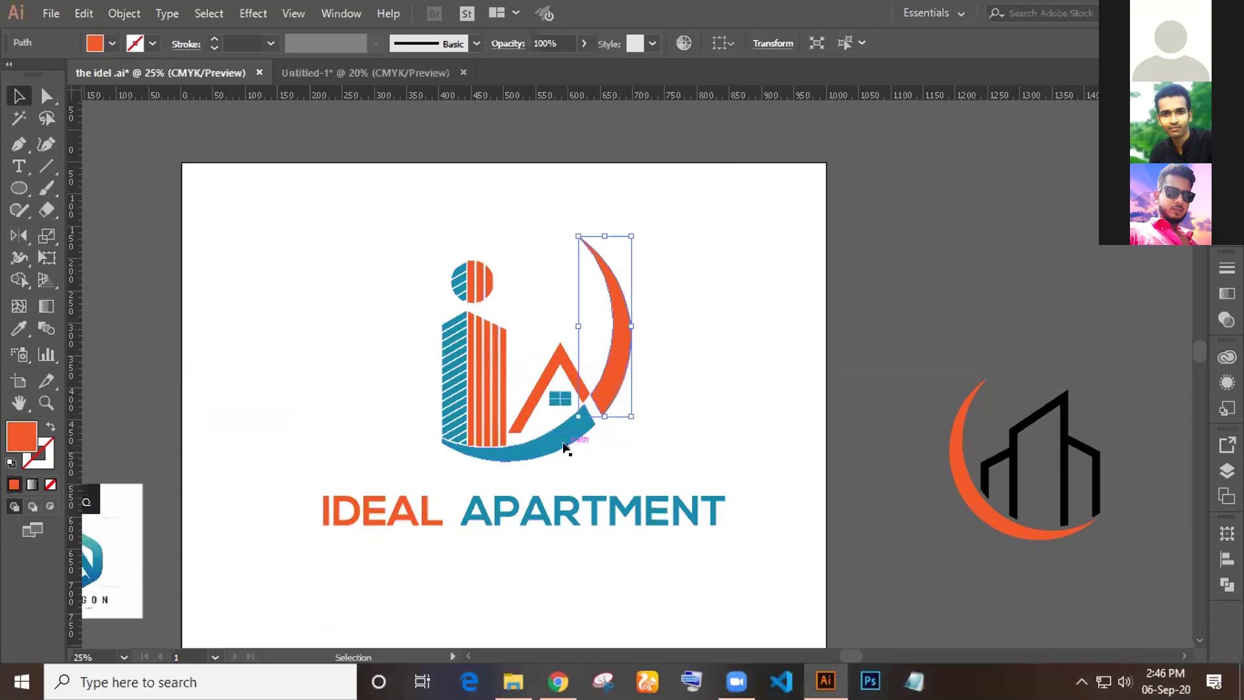
pyautogui.click(675, 382)
pyautogui.click(616, 312)
pyautogui.click(549, 435)
pyautogui.click(738, 390)
pyautogui.click(619, 360)
pyautogui.click(580, 435)
pyautogui.click(716, 399)
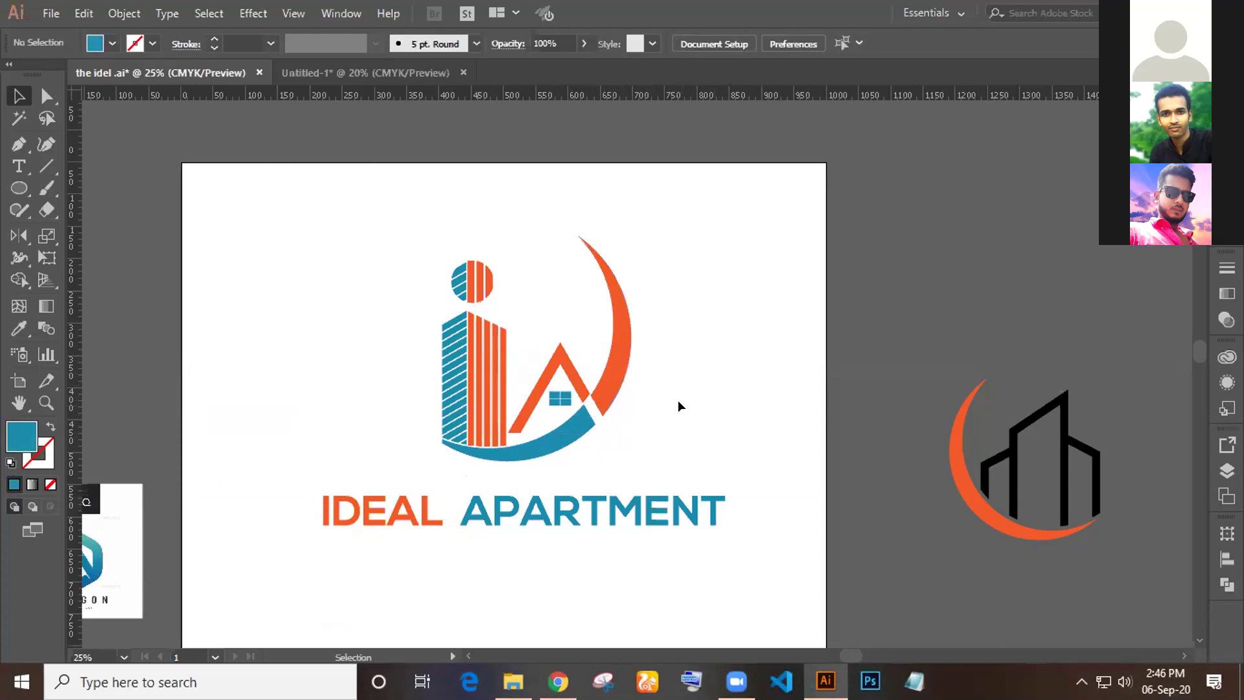
# Try the logo without its crescent by moving the orange and blue arcs together beyond the artboard's upper right edge
pyautogui.click(626, 345)
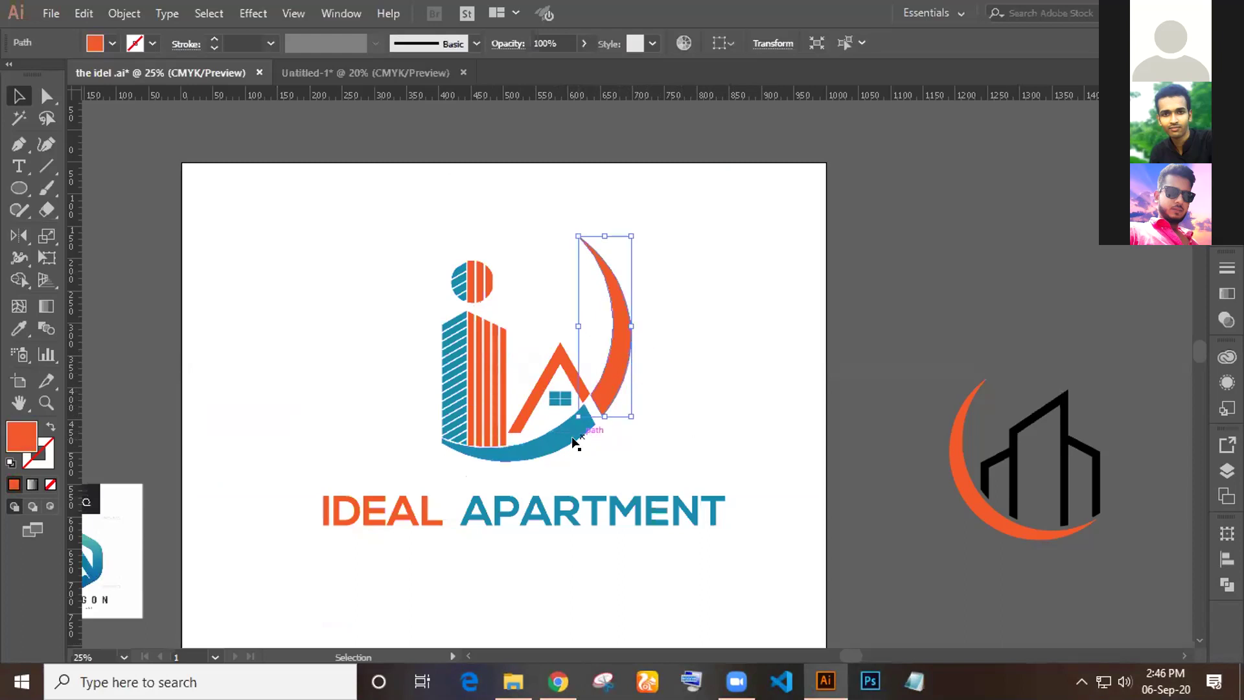
pyautogui.keyDown('shift'); pyautogui.click(564, 443); pyautogui.keyUp('shift')
pyautogui.moveTo(615, 368); pyautogui.dragTo(950, 261)
pyautogui.click(603, 397)
pyautogui.click(583, 384)
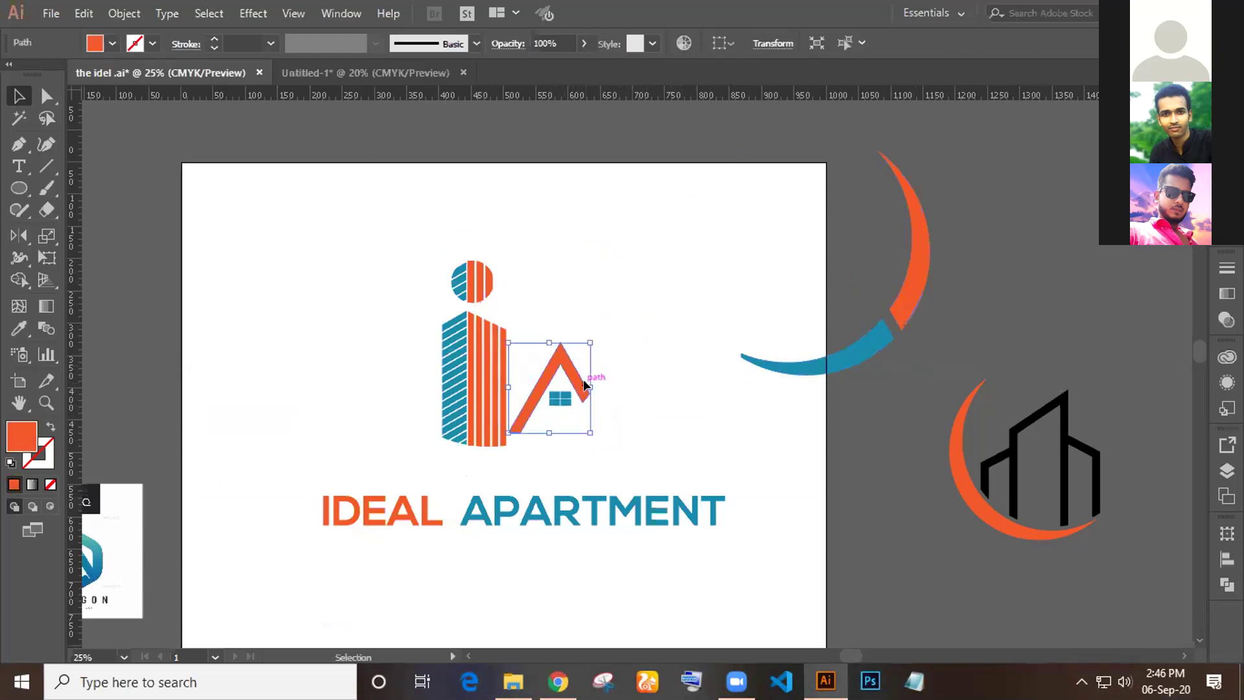
pyautogui.hotkey('ctrl', '+')
pyautogui.hotkey('ctrl', '+')
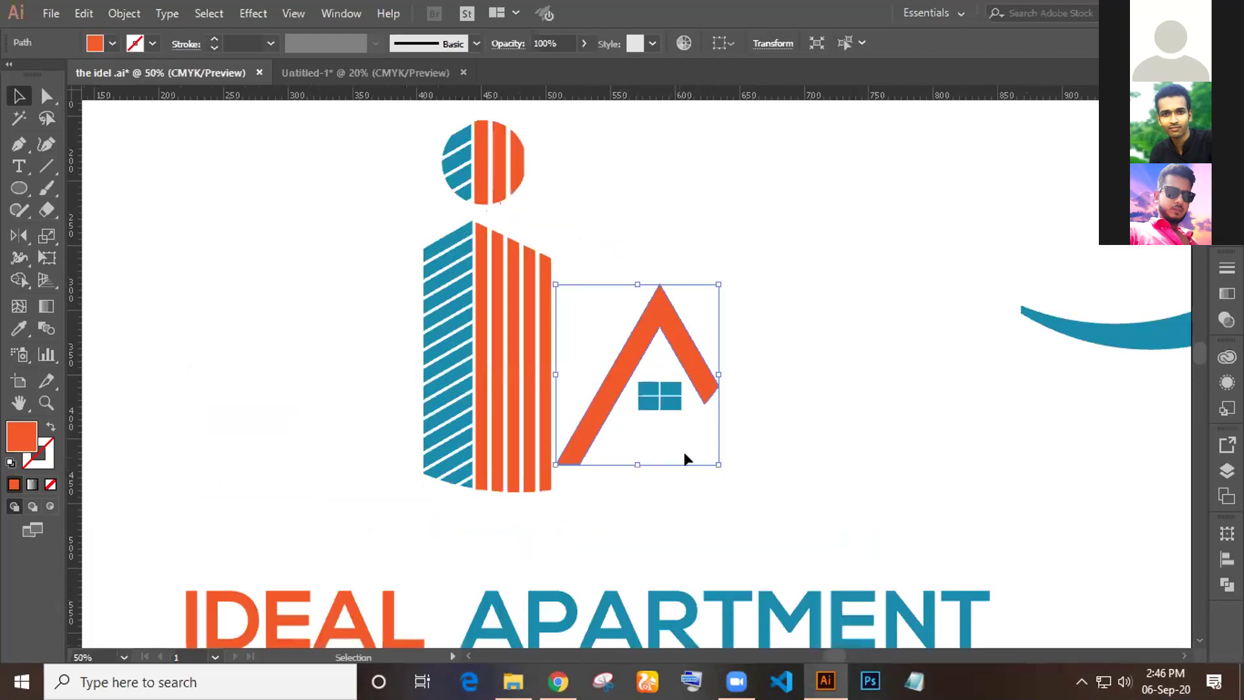
# Examine the striped dot and the whole logo without its crescent, and undo the move of the arc pieces
pyautogui.click(728, 394)
pyautogui.press('a')
pyautogui.hotkey('ctrl', '-')
pyautogui.hotkey('ctrl', '-')
pyautogui.hotkey('ctrl', '-')
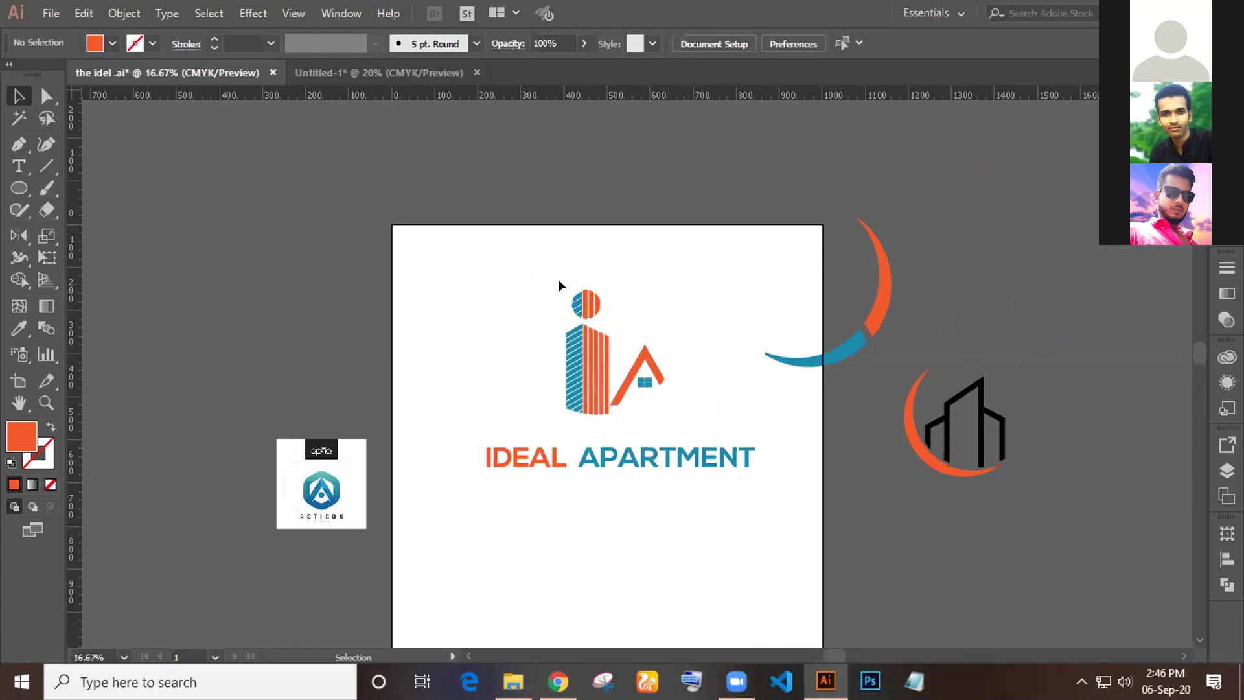
pyautogui.moveTo(613, 313); pyautogui.dragTo(619, 316)
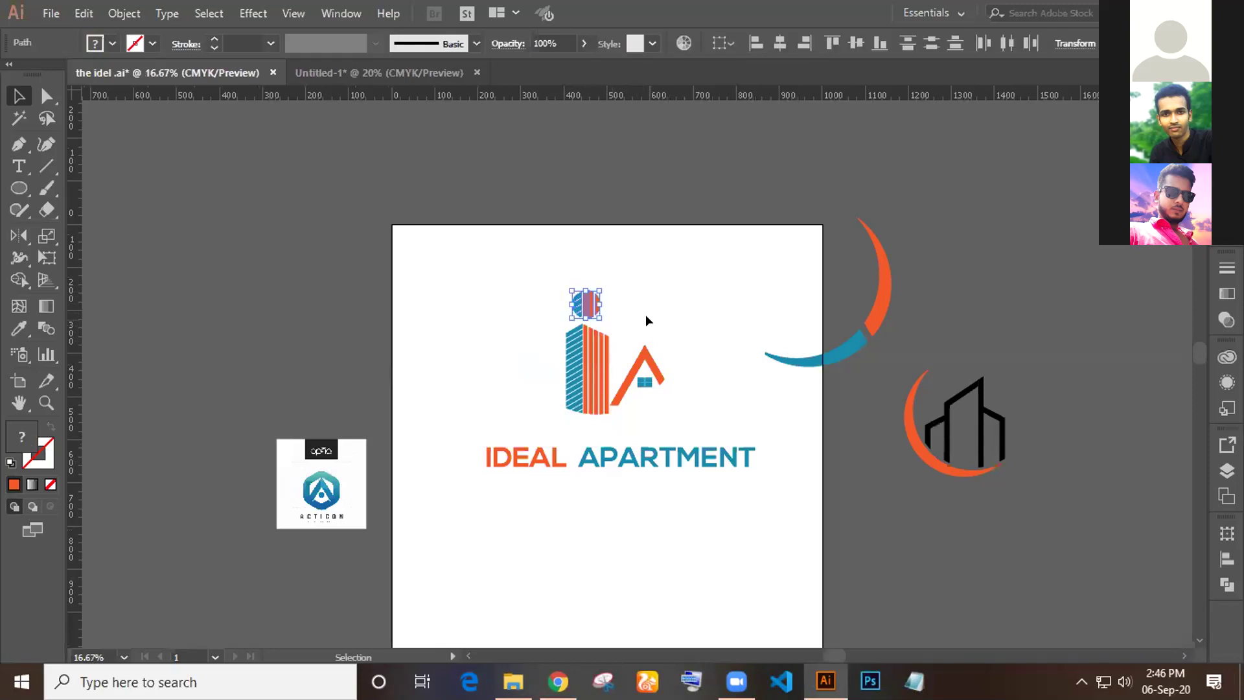
pyautogui.click(674, 343)
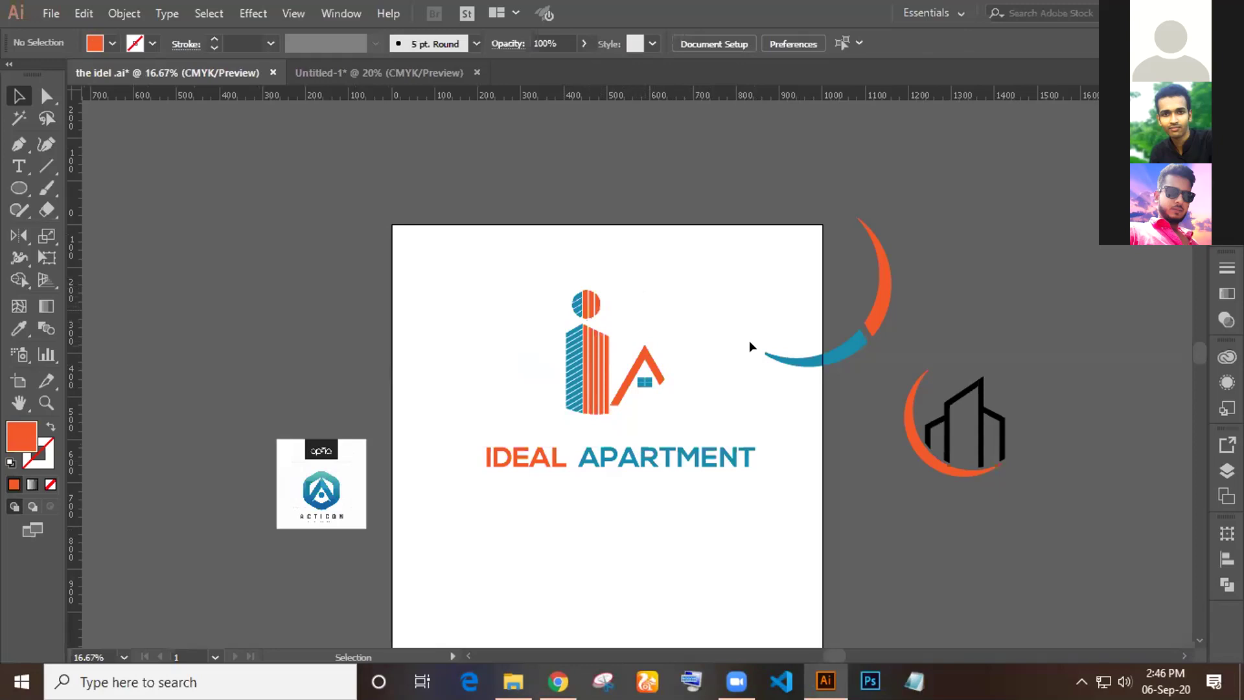
pyautogui.hotkey('ctrl', 'z')
pyautogui.click(749, 363)
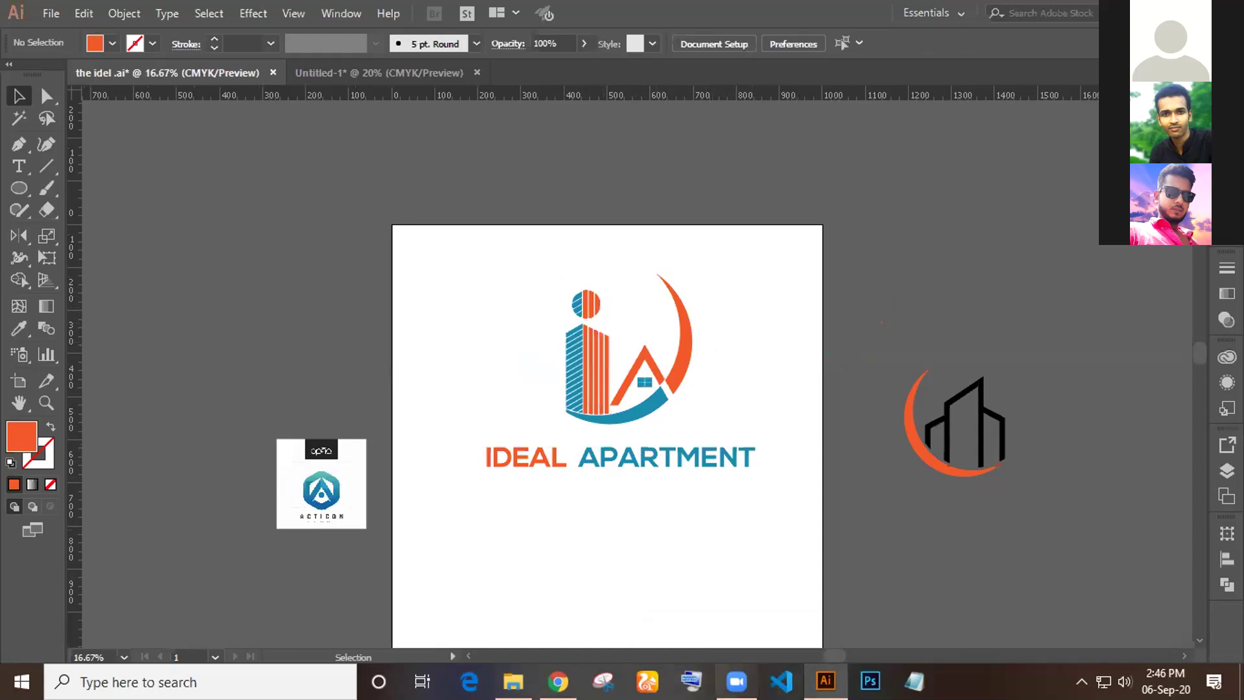
# Delete the striped dot above the building shape in the Ideal Apartment logo
pyautogui.moveTo(555, 282); pyautogui.dragTo(597, 312)
pyautogui.press('Delete')
pyautogui.press('Delete')
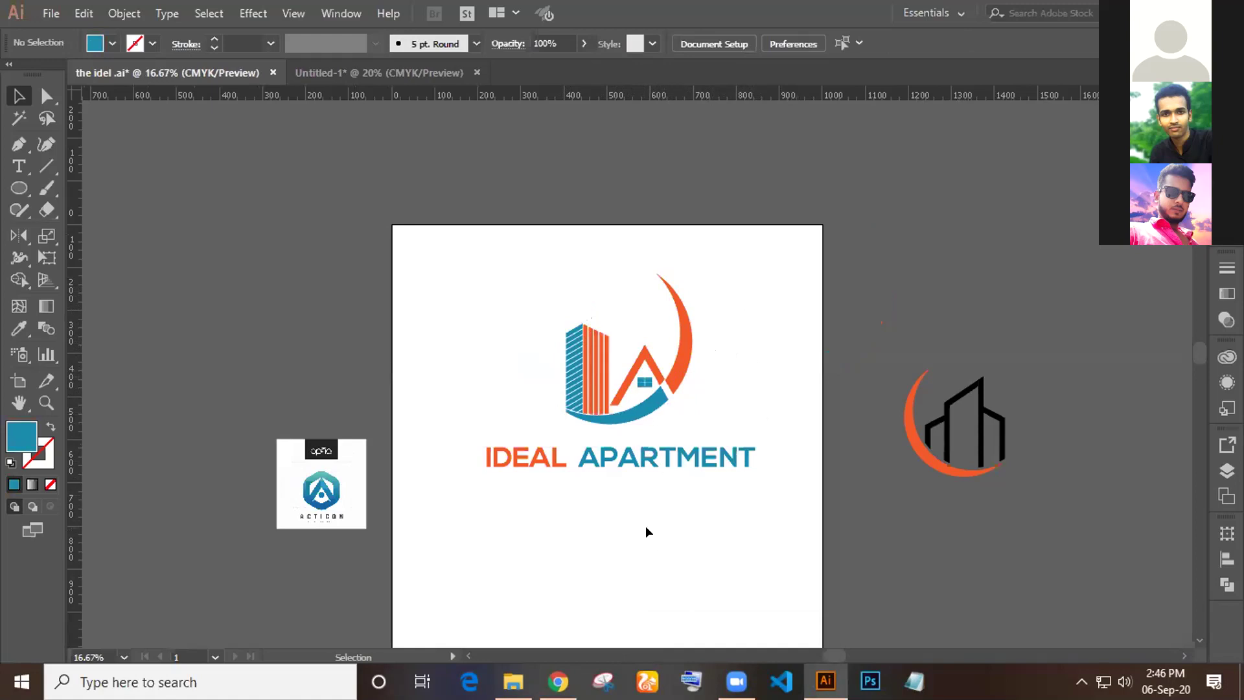
# View the striped circle in the Untitled-1 document, deselect it, and return to the idel .ai
pyautogui.click(428, 68)
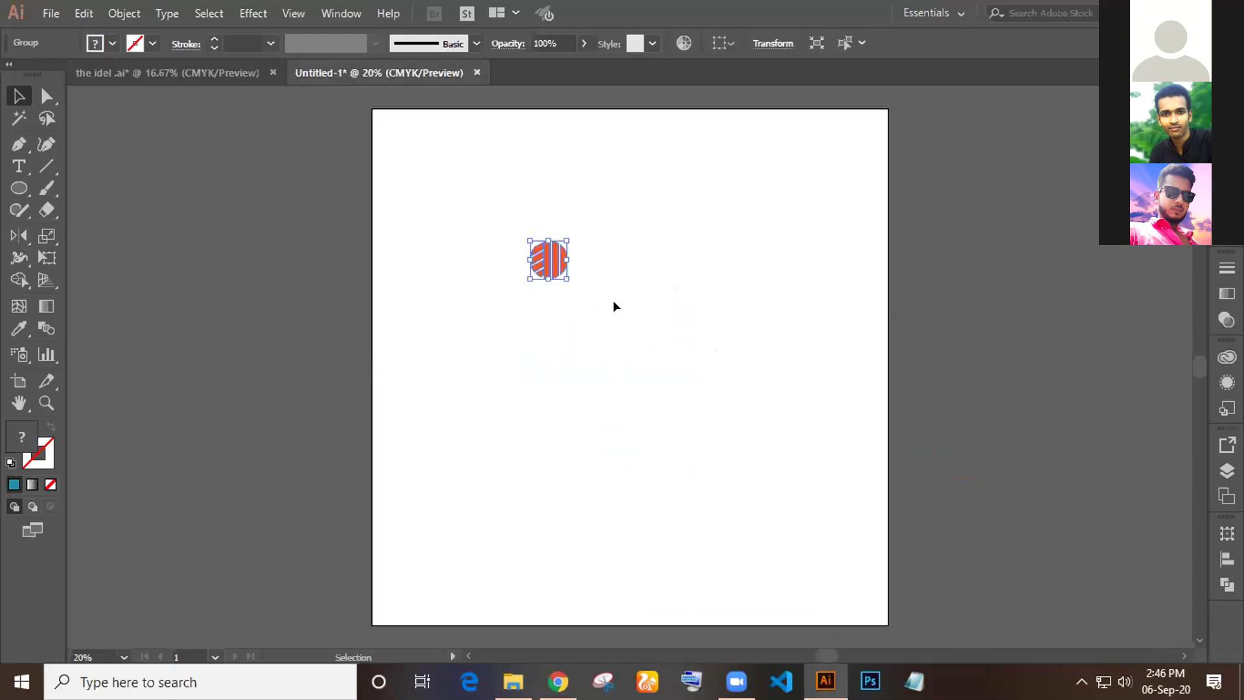
pyautogui.click(539, 365)
pyautogui.click(169, 72)
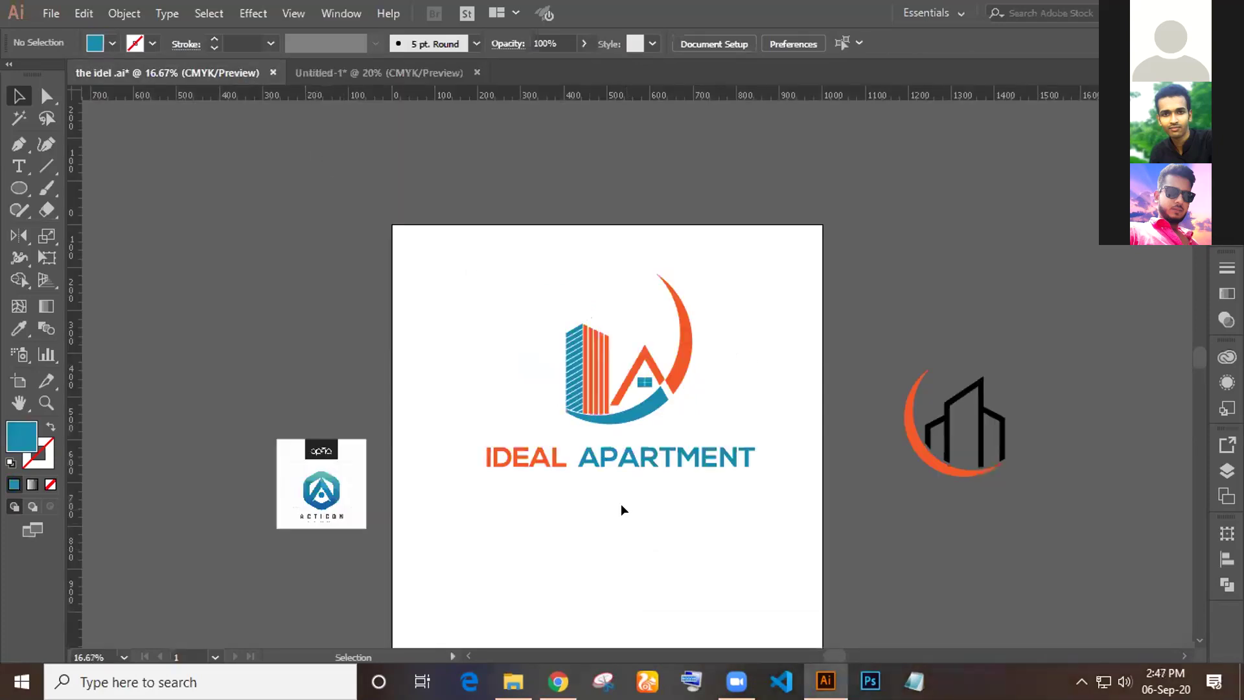
# Inspect the orange arc and the blue arc below the building in the logo without its dot
pyautogui.scroll(-3, 621, 503)
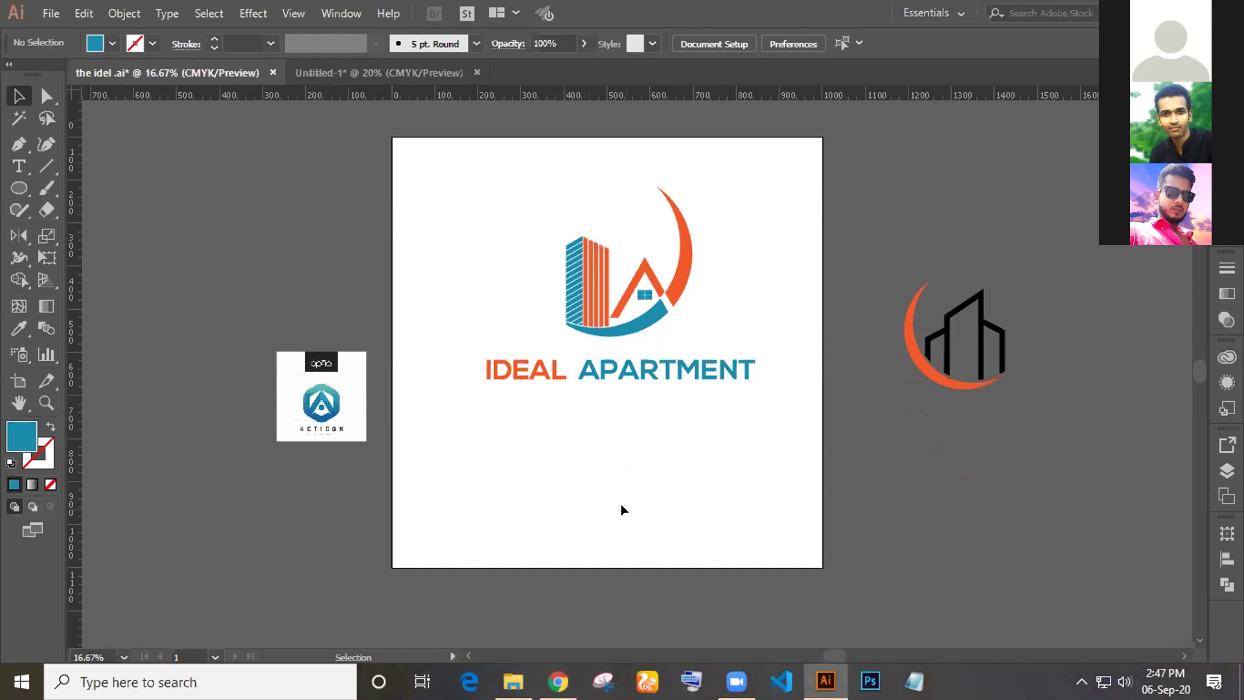
pyautogui.click(644, 326)
pyautogui.click(669, 297)
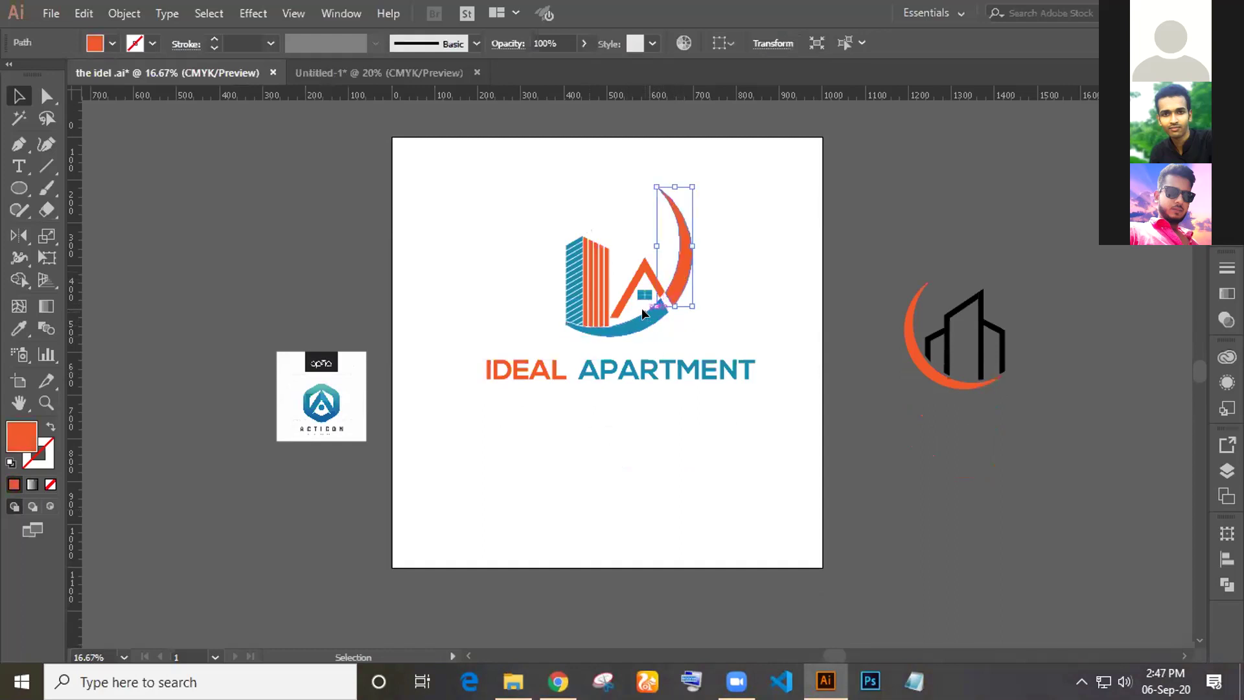
pyautogui.click(645, 321)
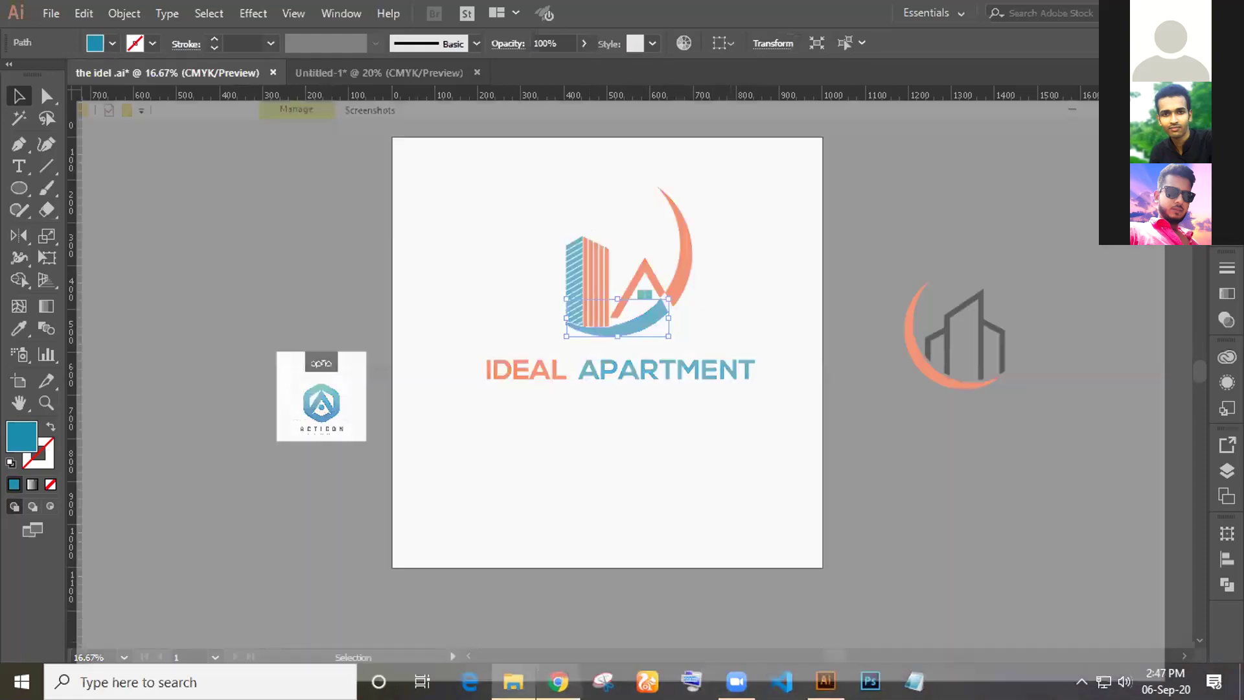
# Switch to Chrome and close the two Google search tabs for "i logo" and round type buildings
pyautogui.click(558, 681)
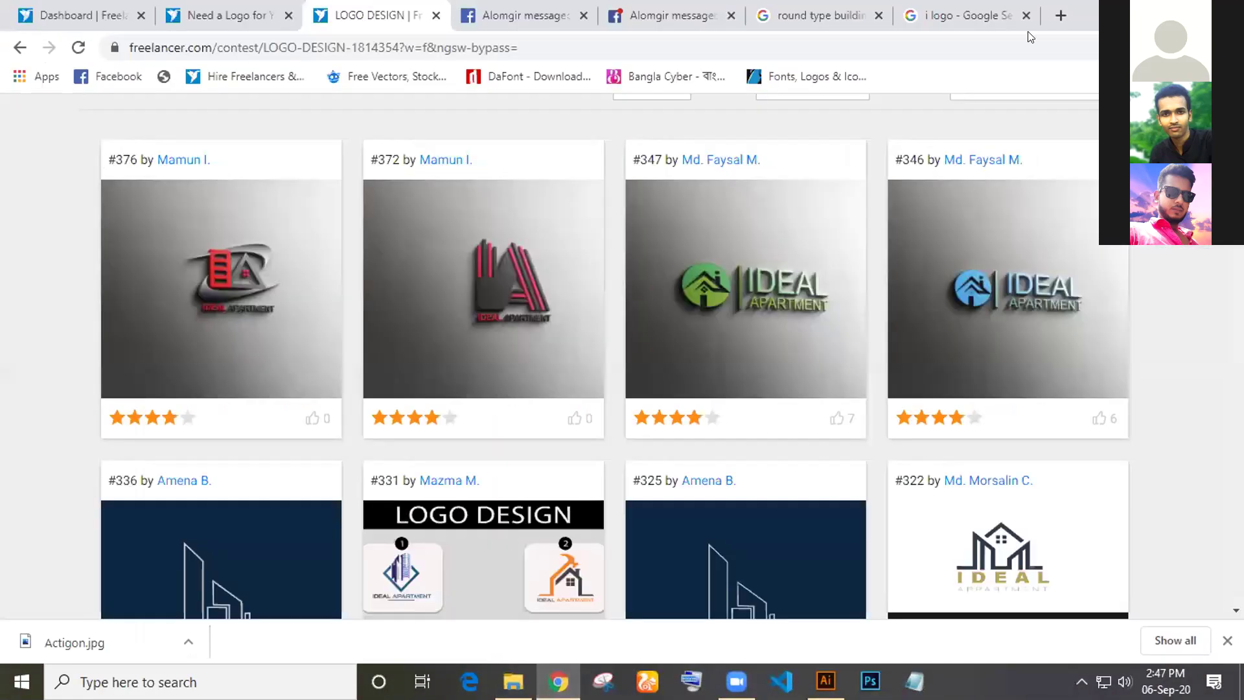
pyautogui.click(972, 15)
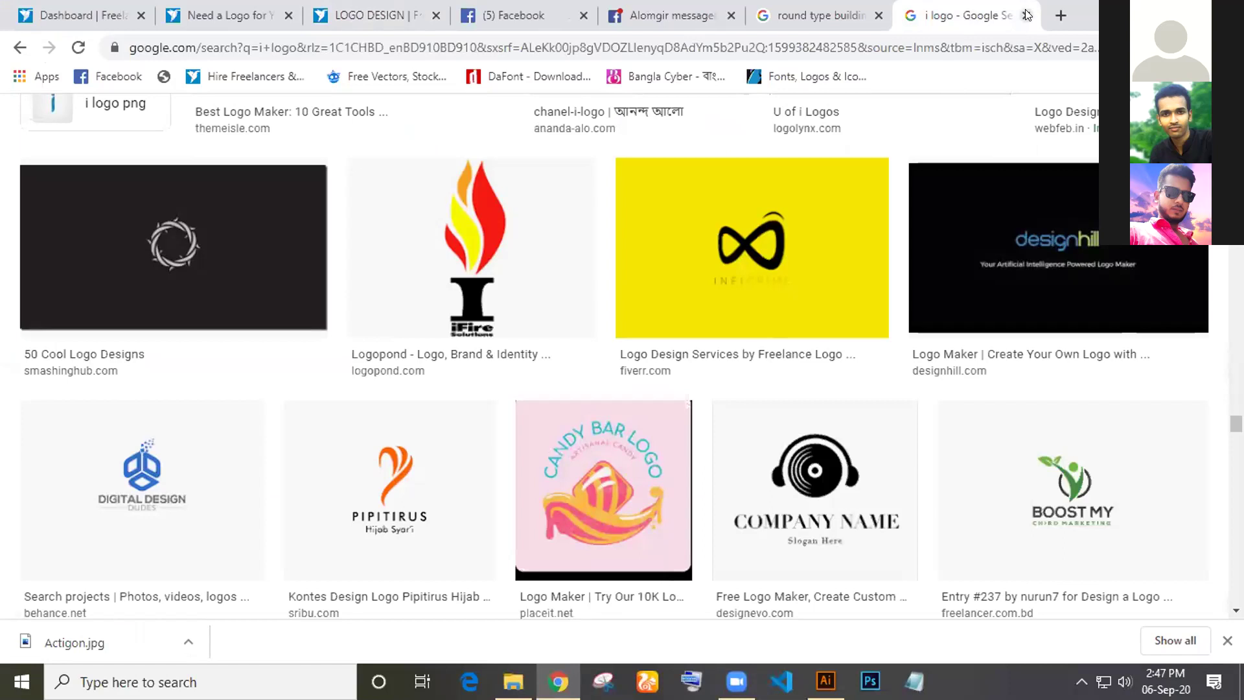
pyautogui.click(1026, 15)
pyautogui.click(1026, 15)
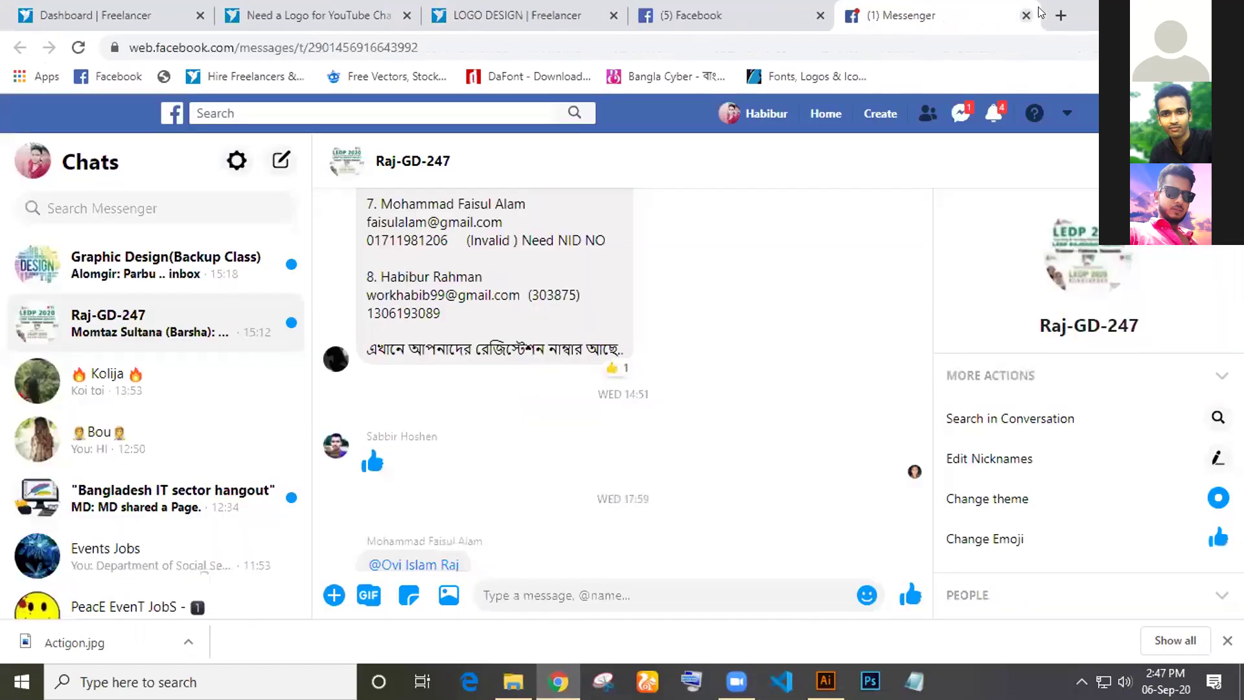
# Search Google for "a logo design" in a new browser tab and show the image results
pyautogui.click(1061, 15)
pyautogui.write('A logo dese')
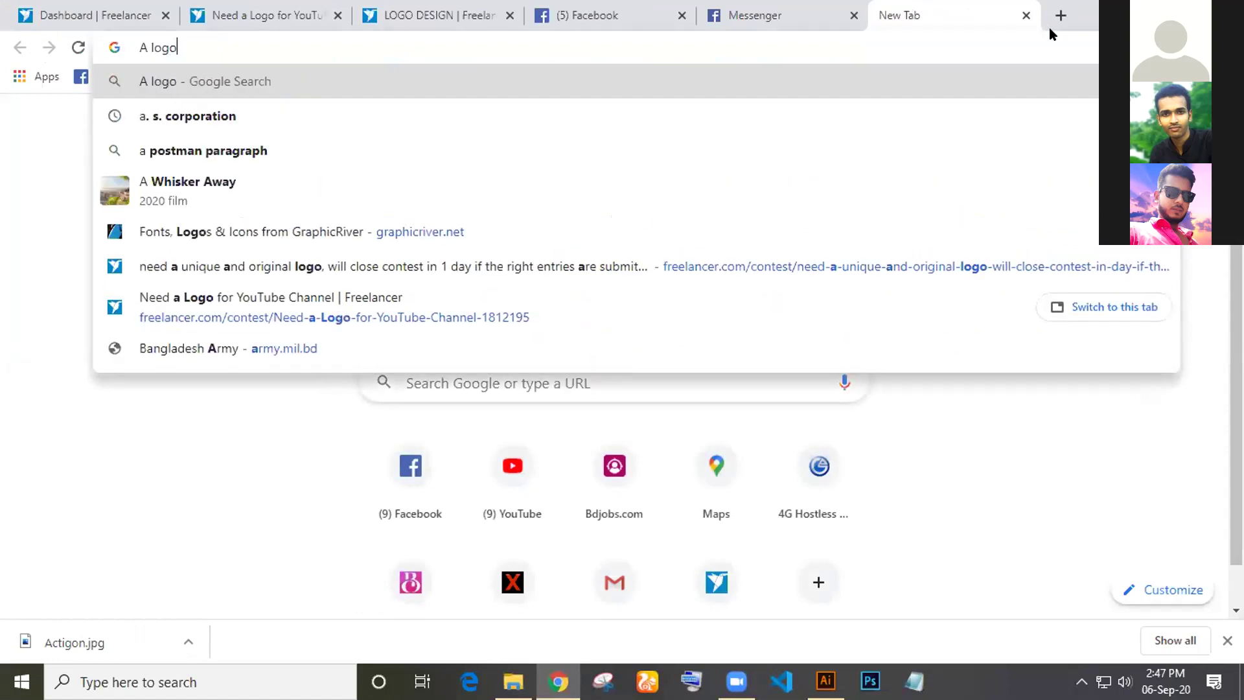
pyautogui.press('BackSpace')
pyautogui.write('ign')
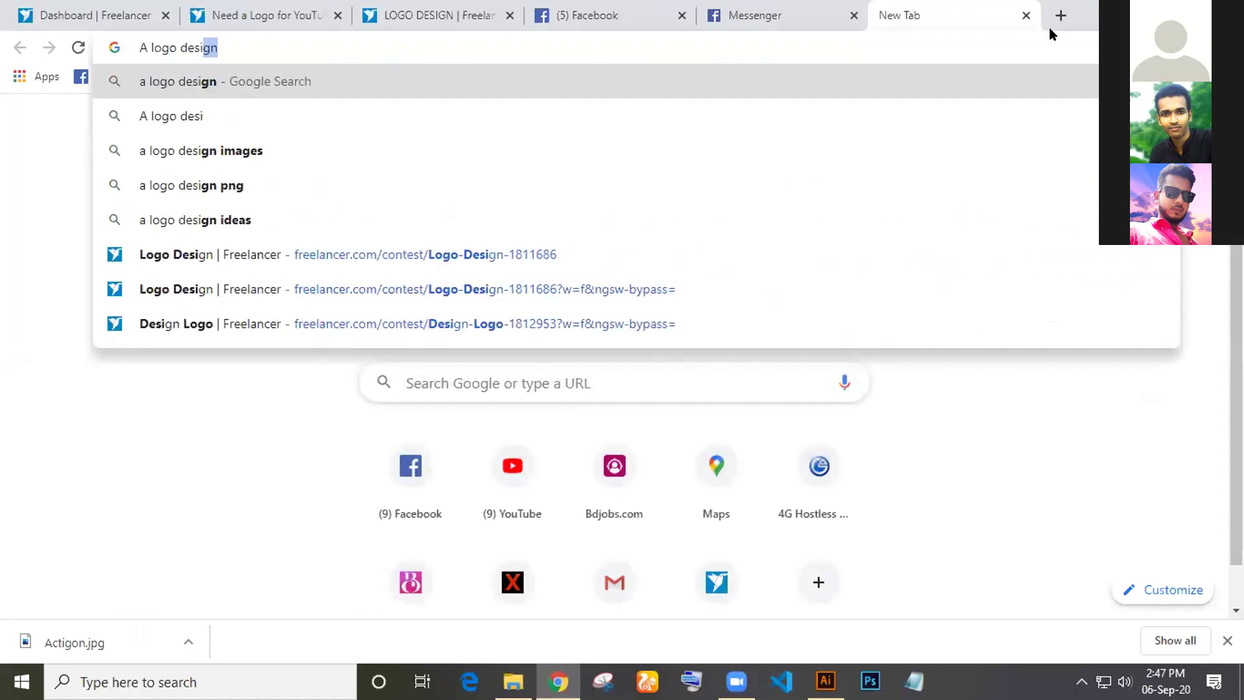
pyautogui.press('Return')
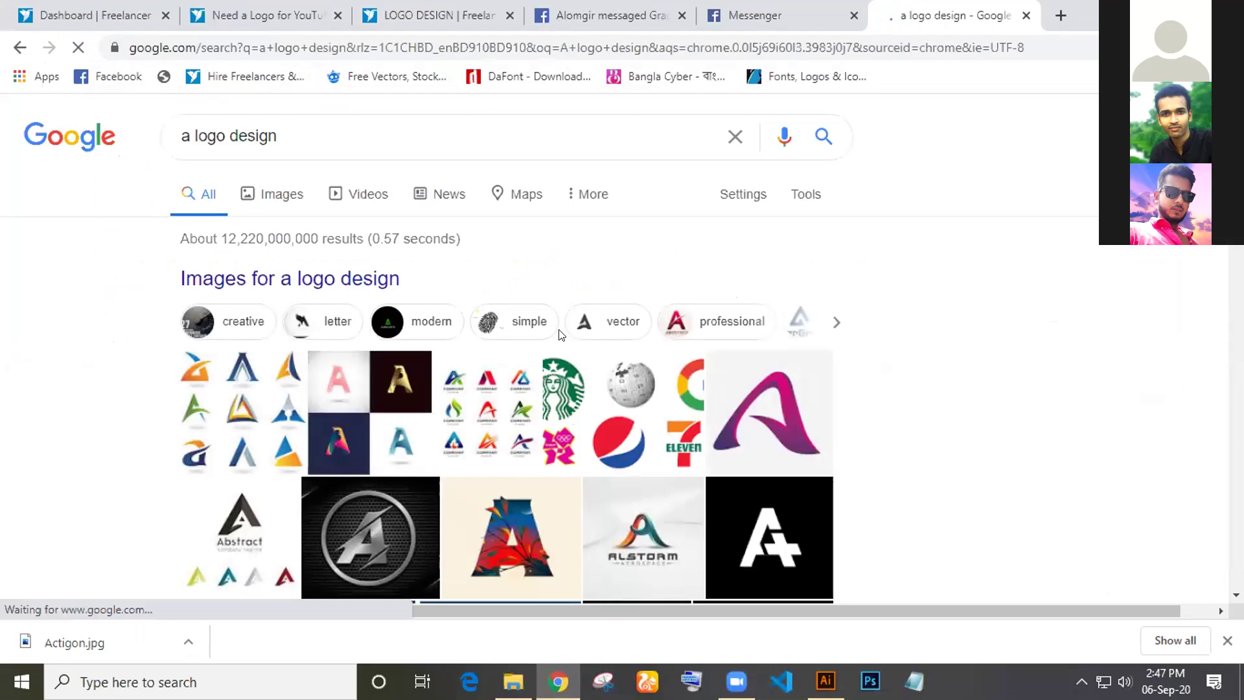
pyautogui.scroll(-4, 492, 295)
pyautogui.scroll(4, 492, 266)
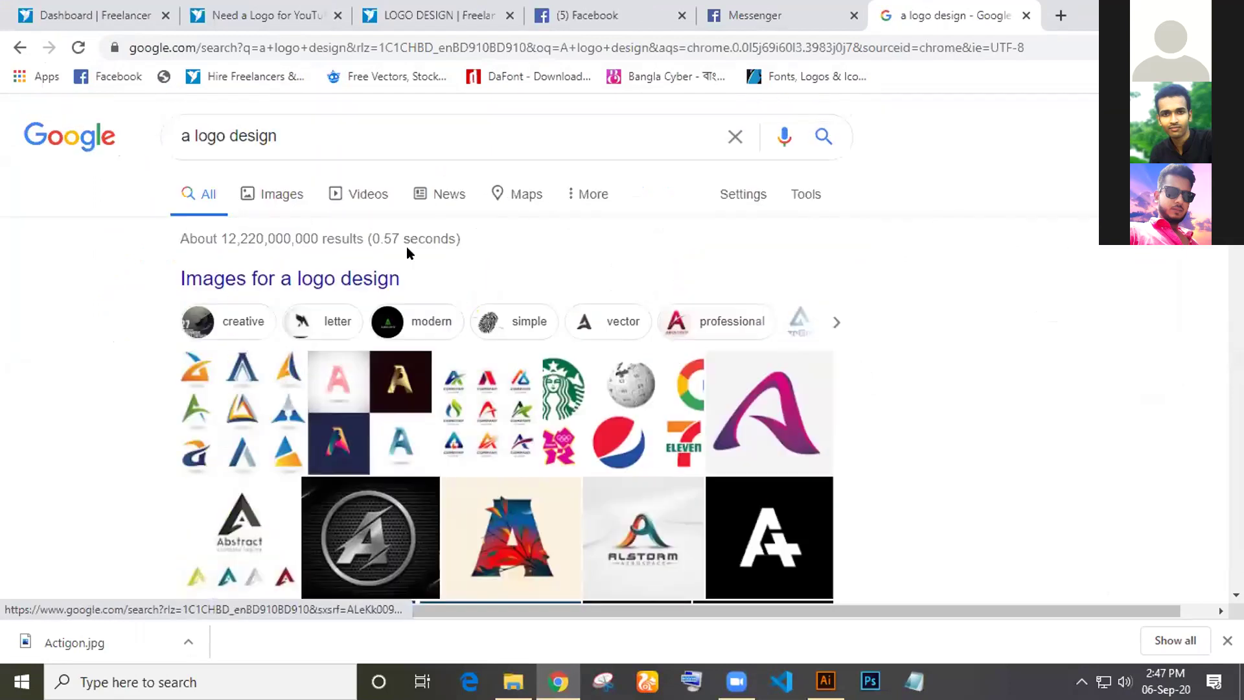
pyautogui.click(279, 194)
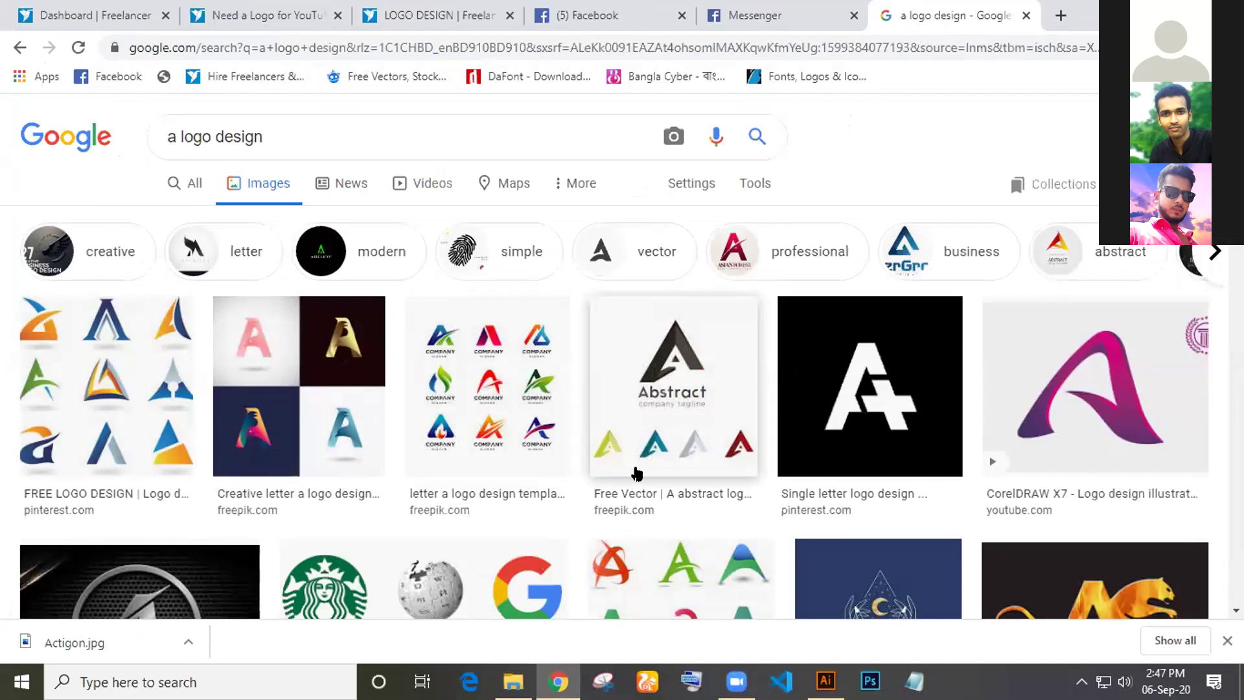
# Copy the Freepik "Abstract company tagline" letter-A image and paste it in Illustrator below the Ideal Apartment lettering
pyautogui.click(676, 356)
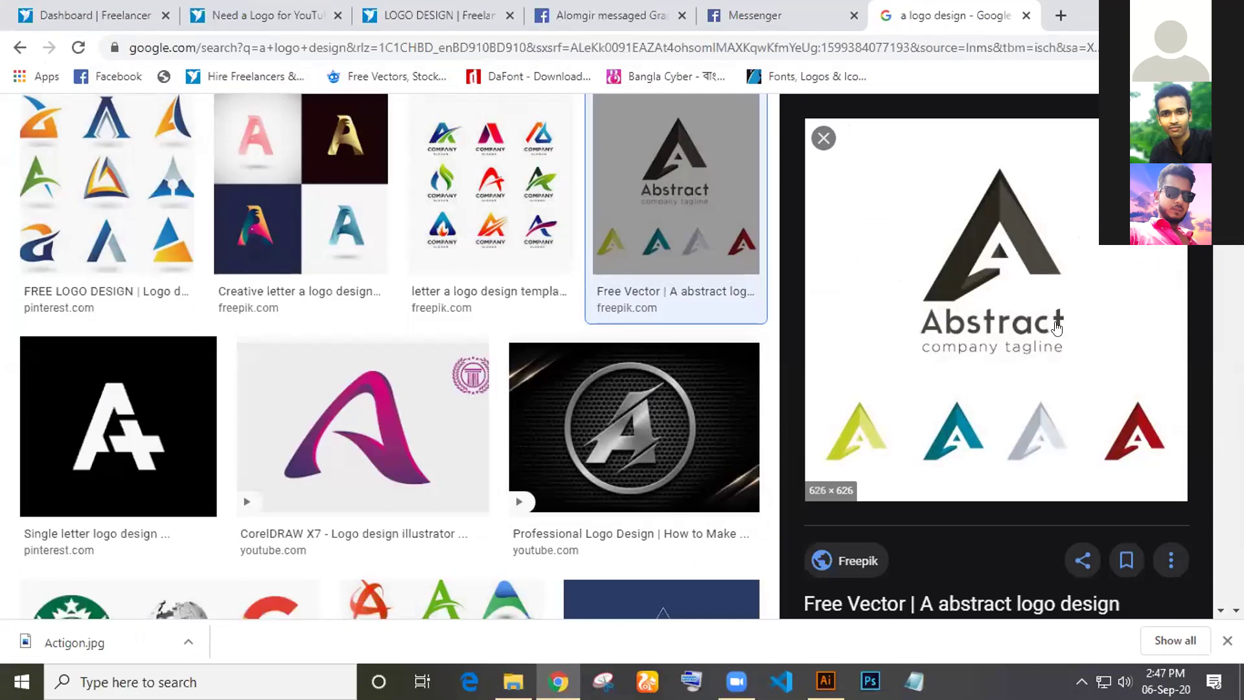
pyautogui.rightClick(999, 246)
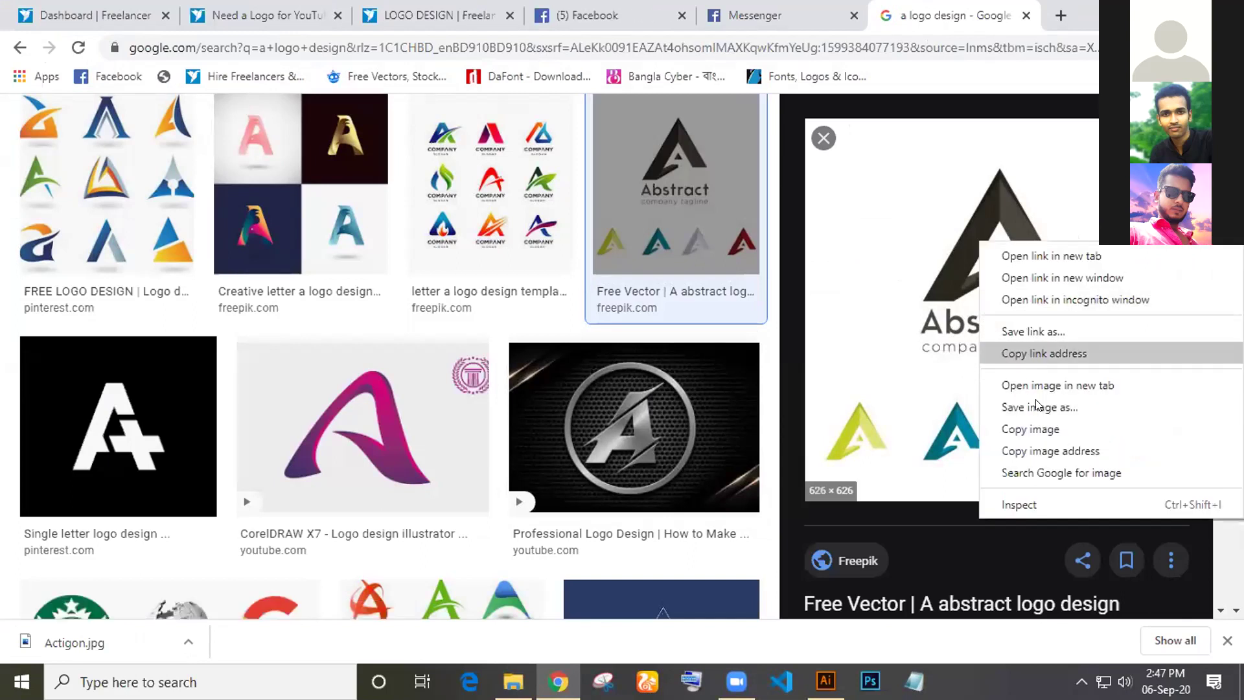
pyautogui.click(1036, 429)
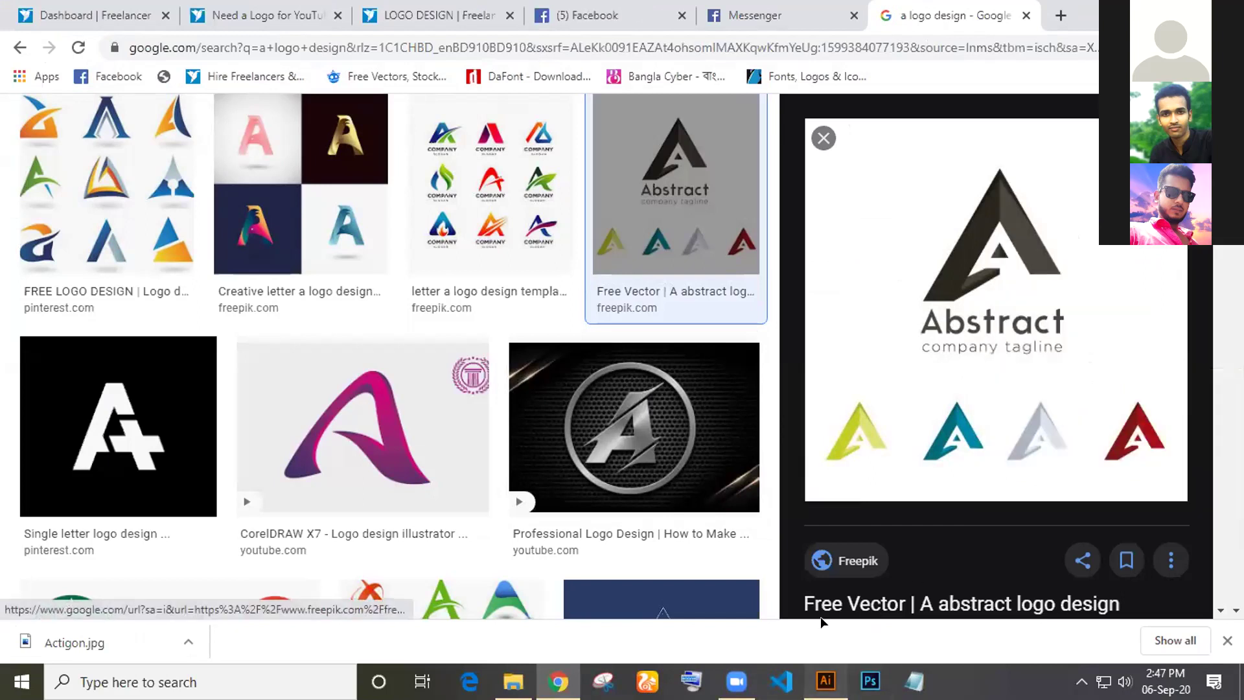
pyautogui.hotkey('alt', 'Tab')
pyautogui.hotkey('ctrl', 'v')
pyautogui.moveTo(647, 382); pyautogui.dragTo(654, 503)
# Image-trace the pasted Abstract logo picture with the Low Fidelity Photo preset, expand the tracing and deselect it
pyautogui.hotkey('ctrl', '=')
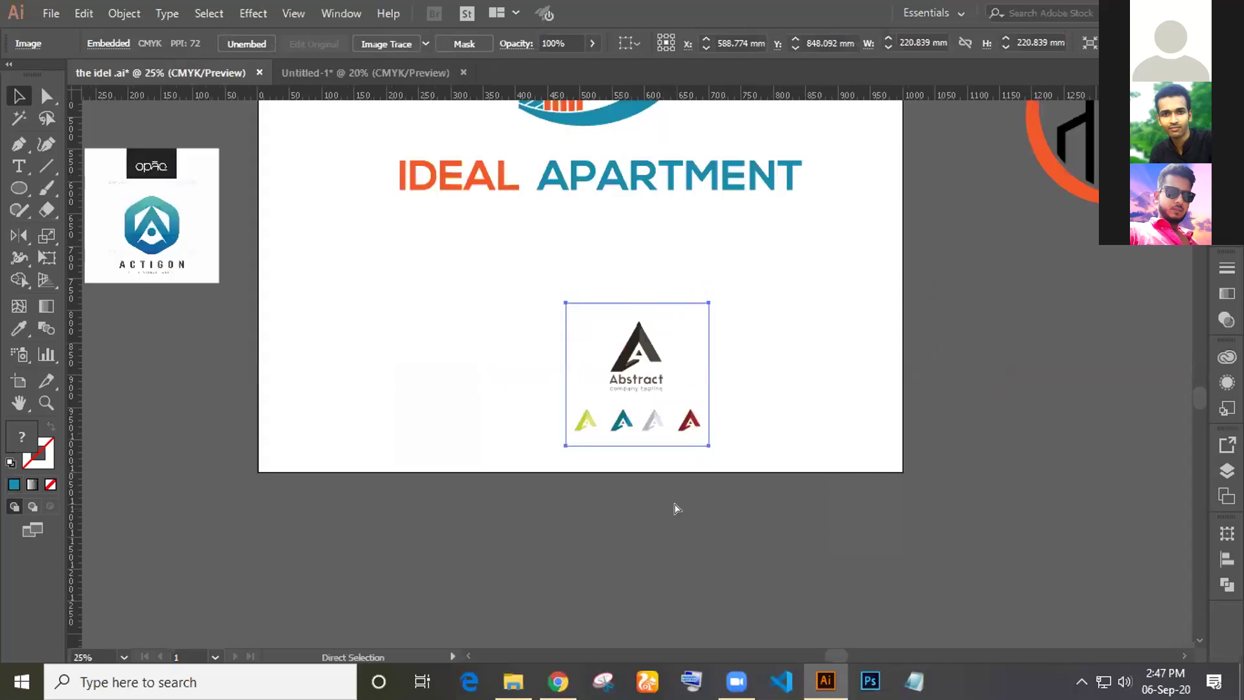
pyautogui.hotkey('ctrl', '=')
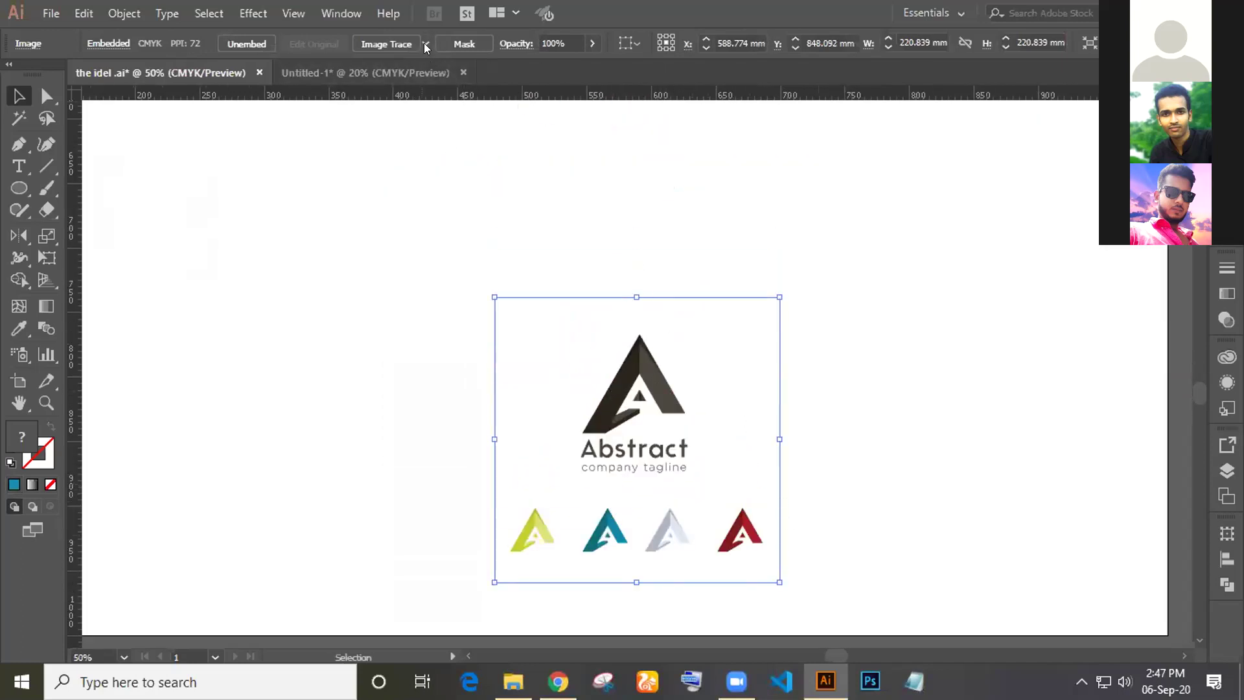
pyautogui.click(425, 46)
pyautogui.click(483, 133)
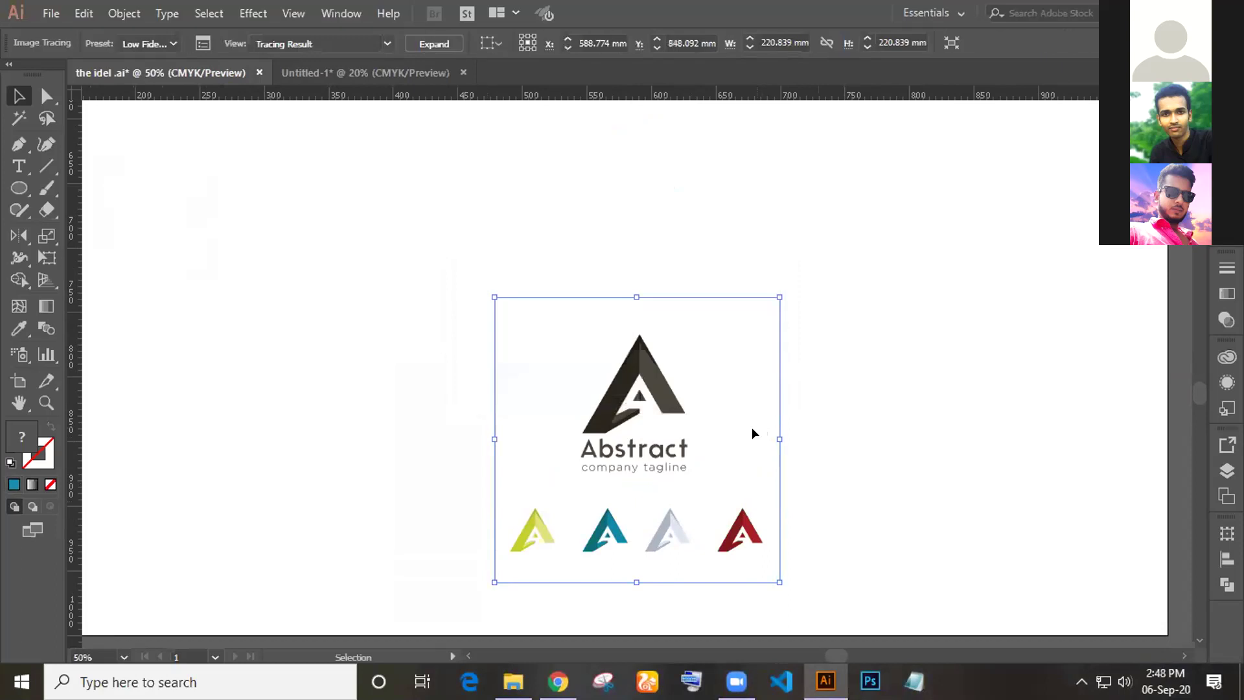
pyautogui.click(434, 43)
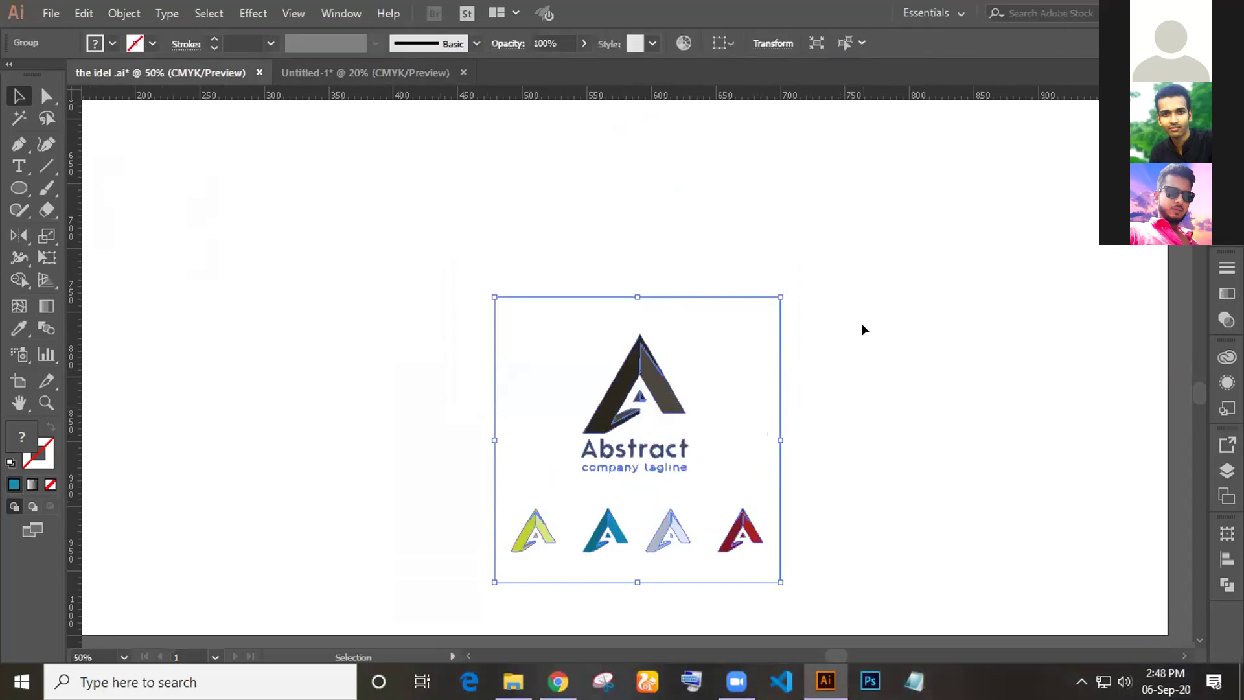
pyautogui.click(861, 324)
# Ungroup the expanded tracing and delete its white background shape
pyautogui.hotkey('ctrl', '+')
pyautogui.hotkey('ctrl', '+')
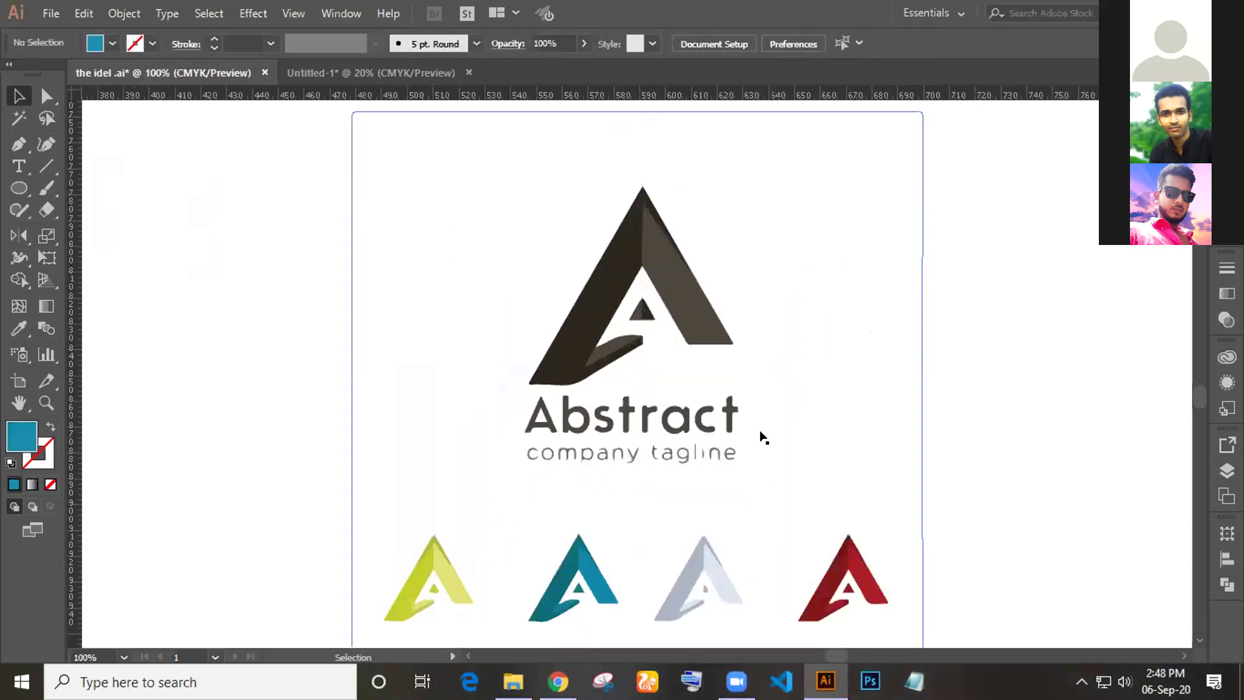
pyautogui.click(384, 379)
pyautogui.rightClick(388, 373)
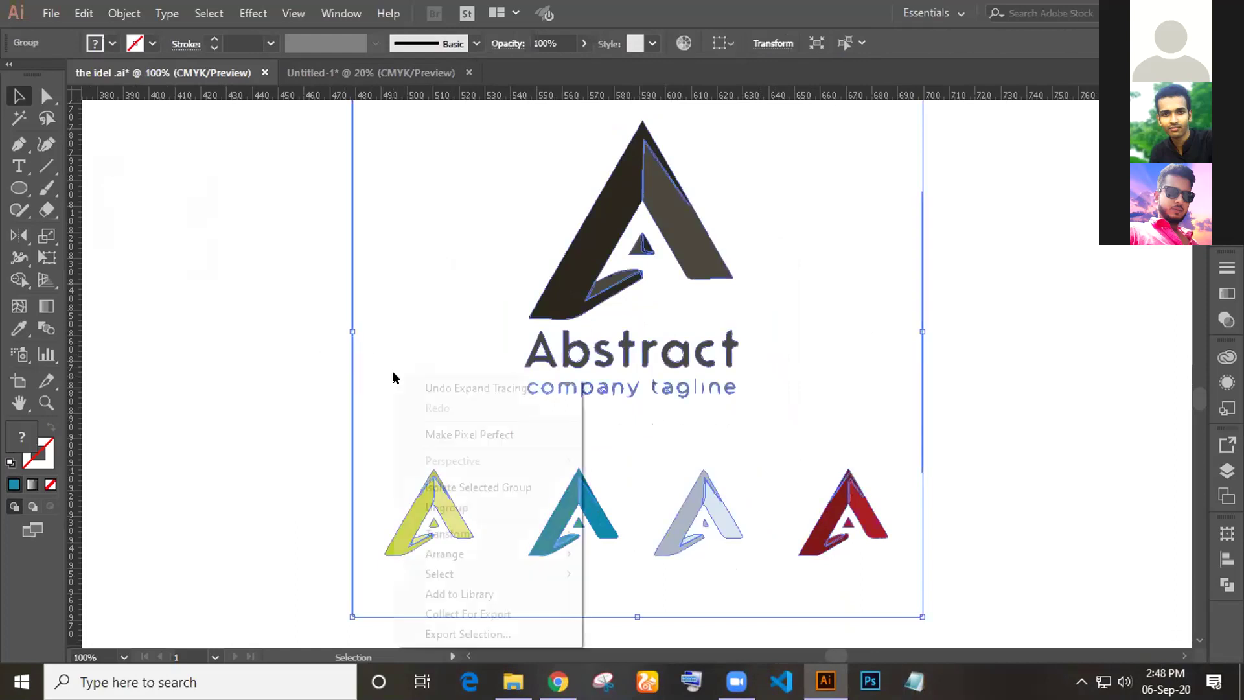
pyautogui.click(472, 506)
pyautogui.click(336, 420)
pyautogui.click(361, 418)
pyautogui.press('Delete')
# Delete the four small coloured A logos, the Abstract company tagline text and the small triangle inside the large A
pyautogui.moveTo(334, 445); pyautogui.dragTo(919, 586)
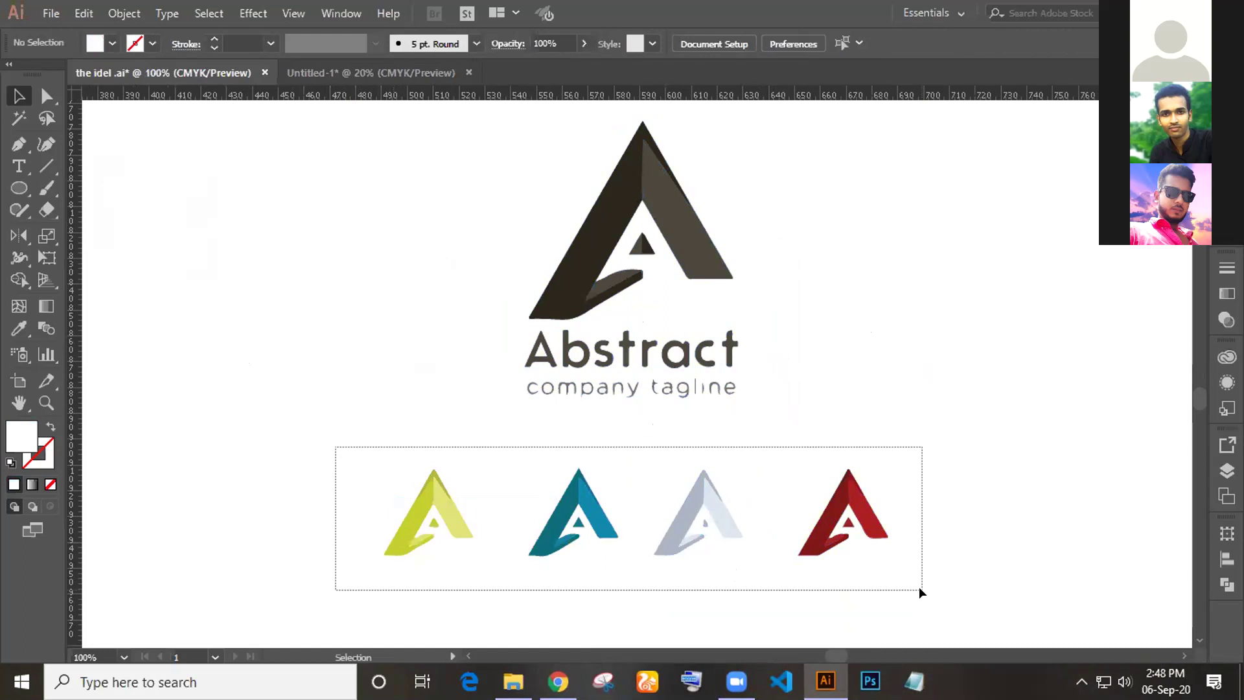
pyautogui.press('Delete')
pyautogui.moveTo(494, 366); pyautogui.dragTo(804, 395)
pyautogui.press('Delete')
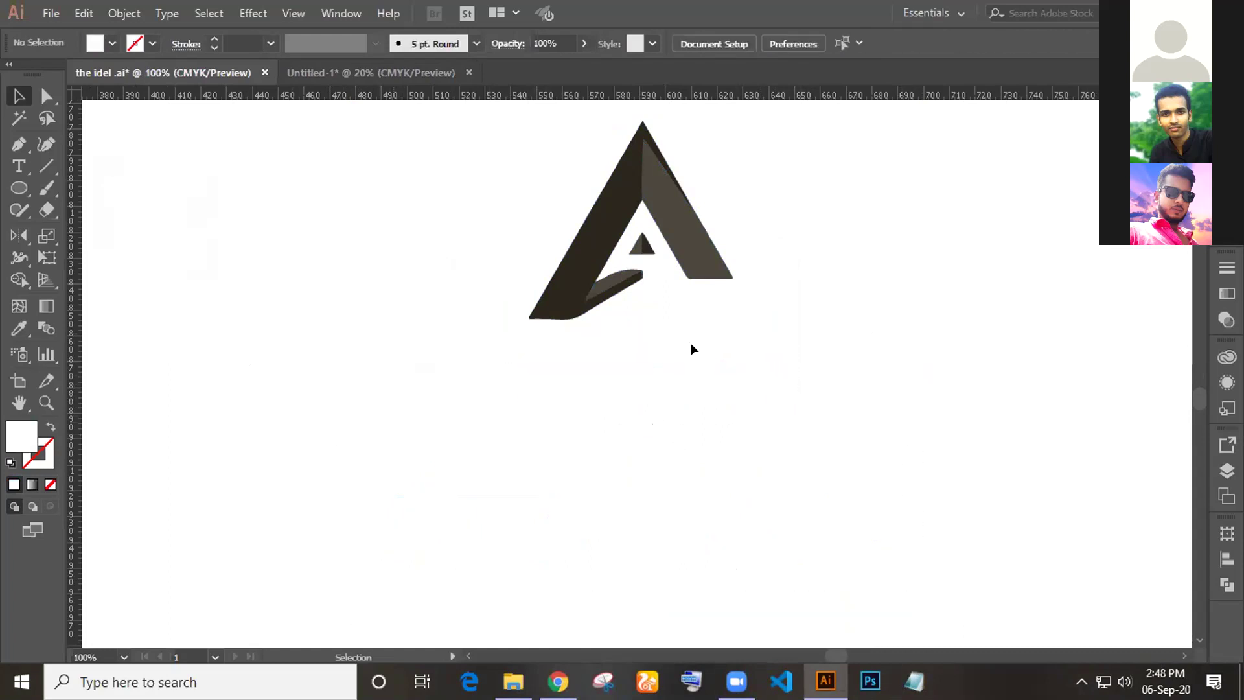
pyautogui.moveTo(643, 246); pyautogui.dragTo(644, 245)
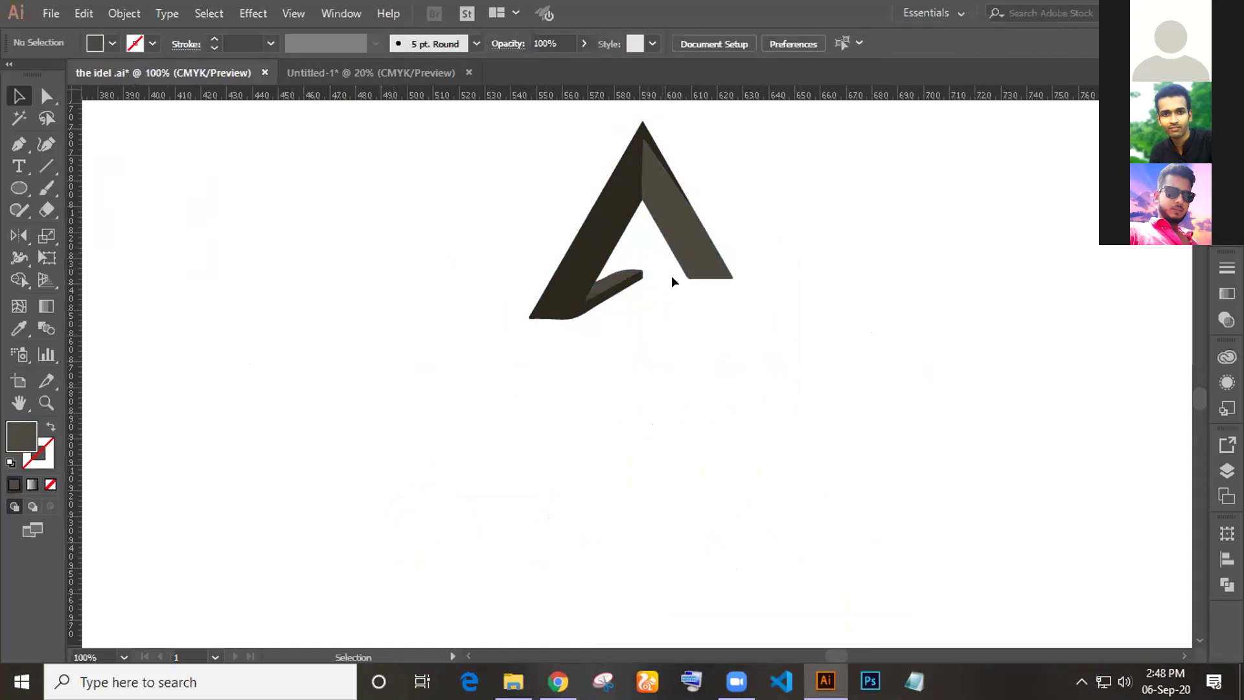
# Group all remaining pieces of the dark letter-A mark
pyautogui.scroll(3, 795, 414)
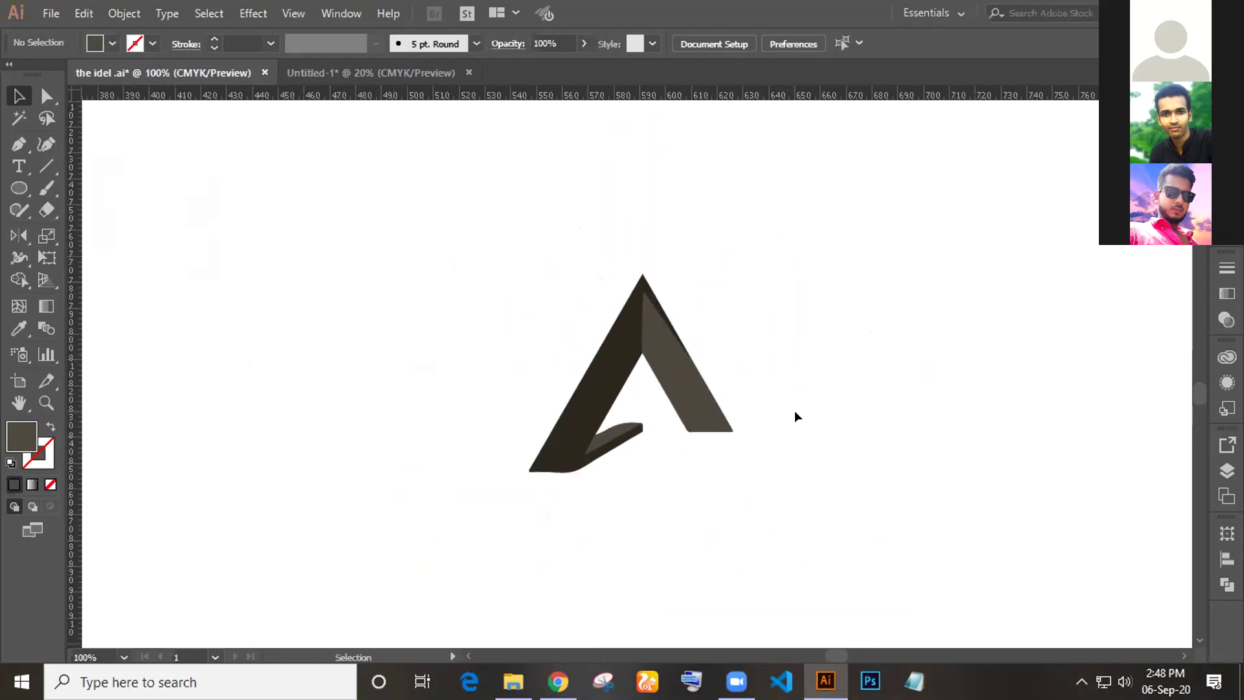
pyautogui.moveTo(508, 269); pyautogui.dragTo(820, 574)
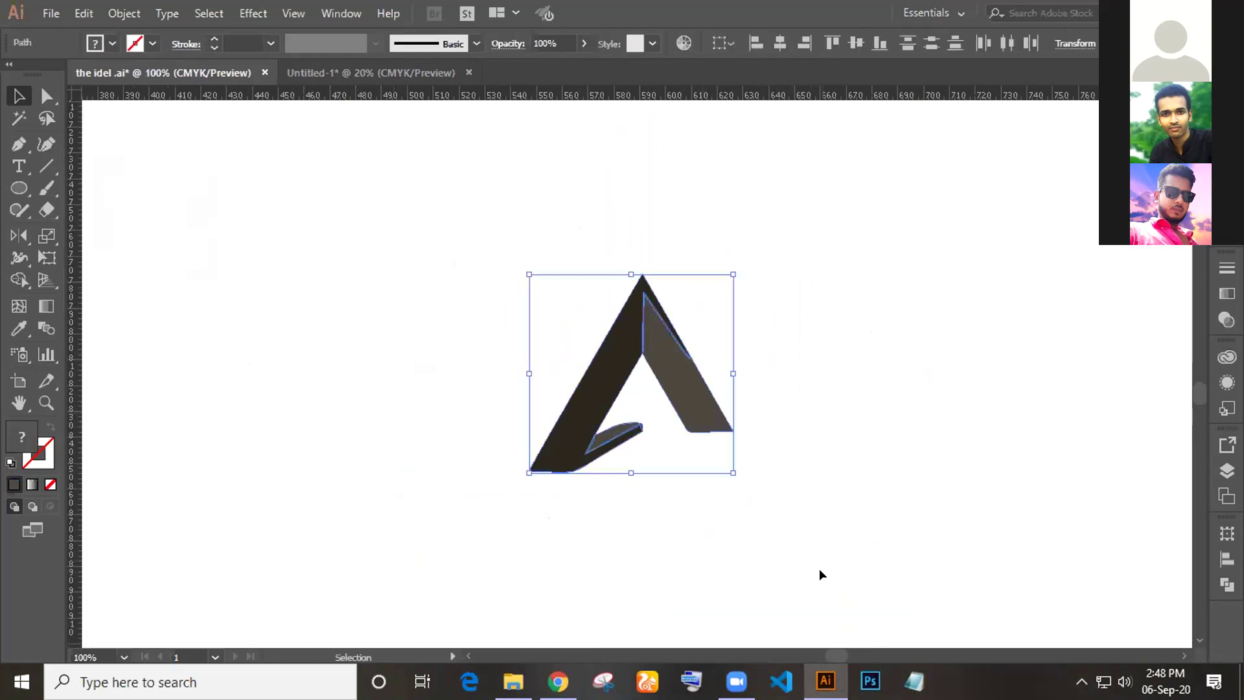
pyautogui.click(844, 541)
pyautogui.moveTo(458, 244); pyautogui.dragTo(728, 458)
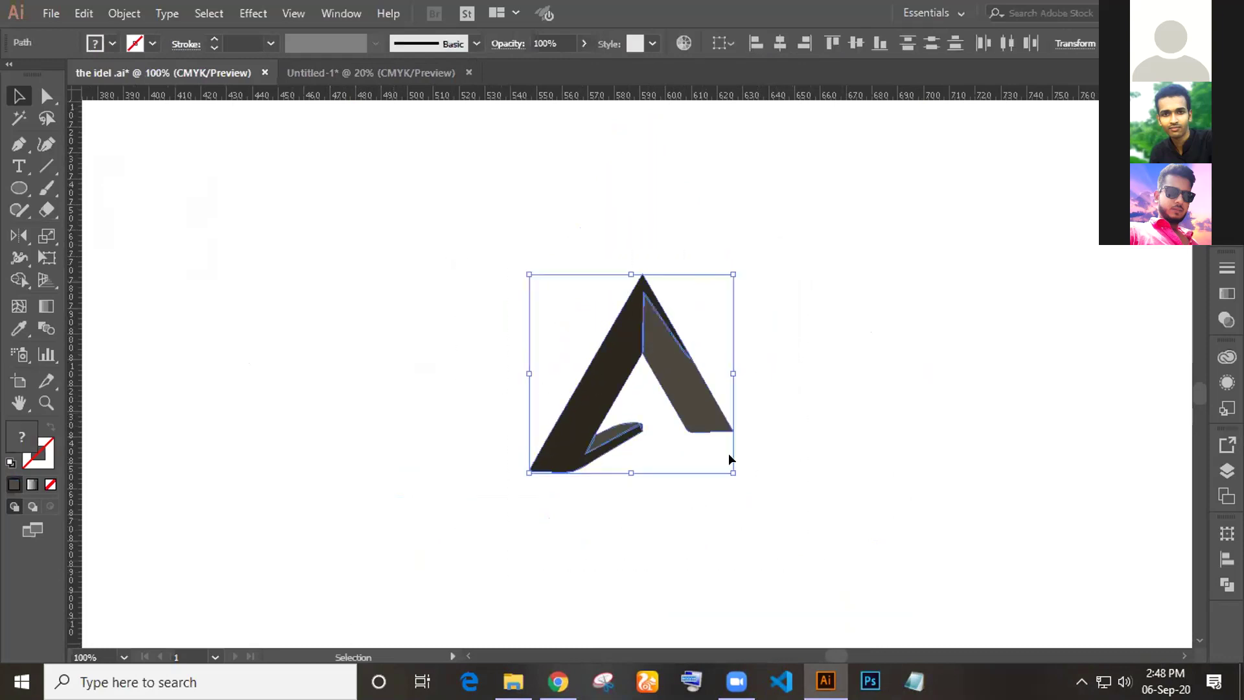
pyautogui.rightClick(688, 374)
pyautogui.click(737, 134)
pyautogui.click(730, 383)
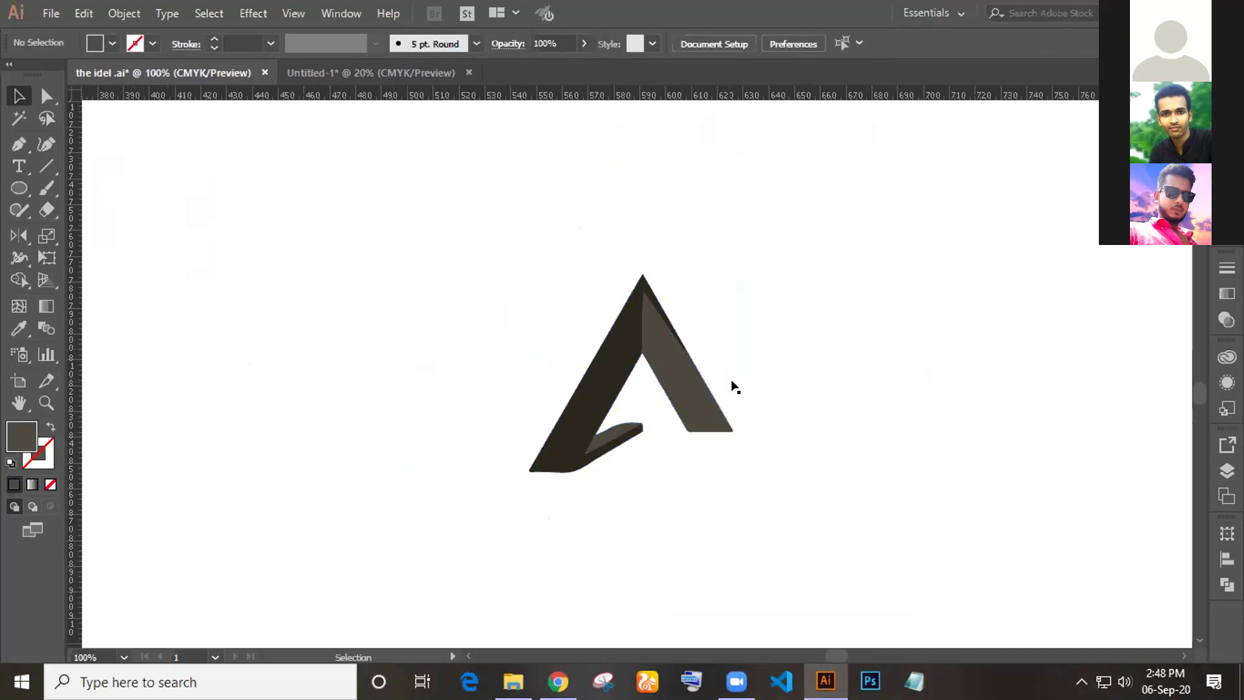
# Select the grouped letter-A mark below the Ideal Apartment lettering
pyautogui.click(677, 378)
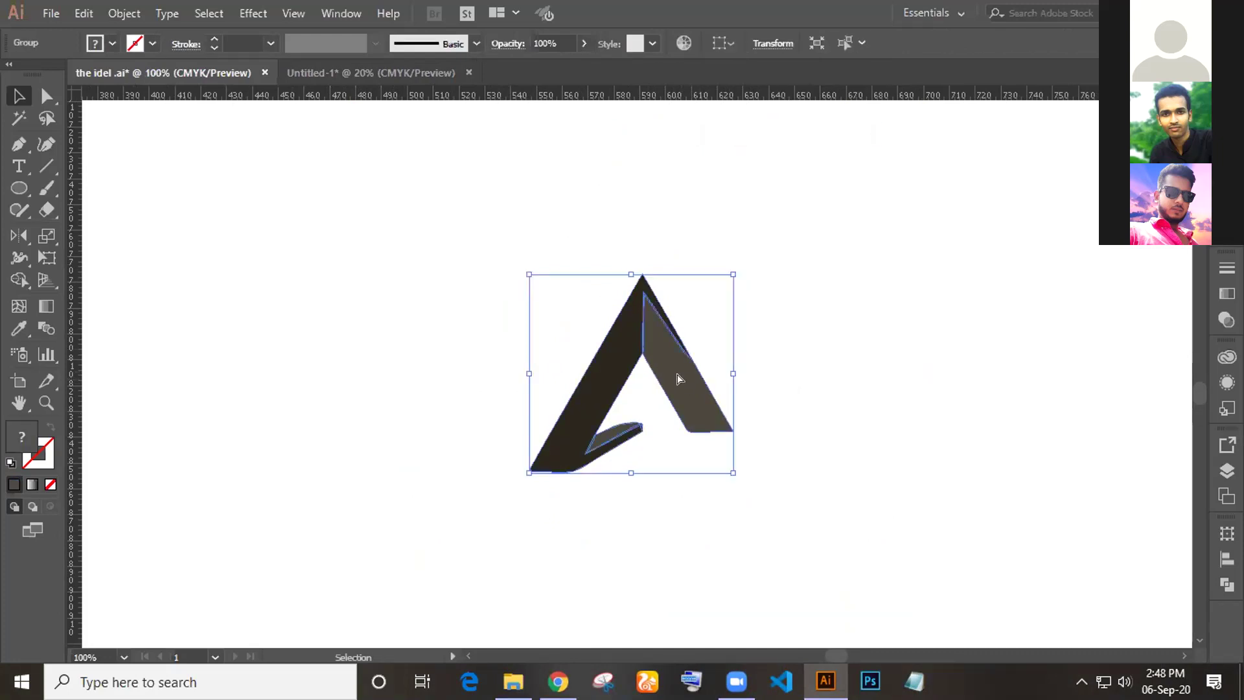
pyautogui.hotkey('ctrl', '-')
pyautogui.hotkey('ctrl', '-')
pyautogui.hotkey('ctrl', '-')
pyautogui.hotkey('ctrl', '-')
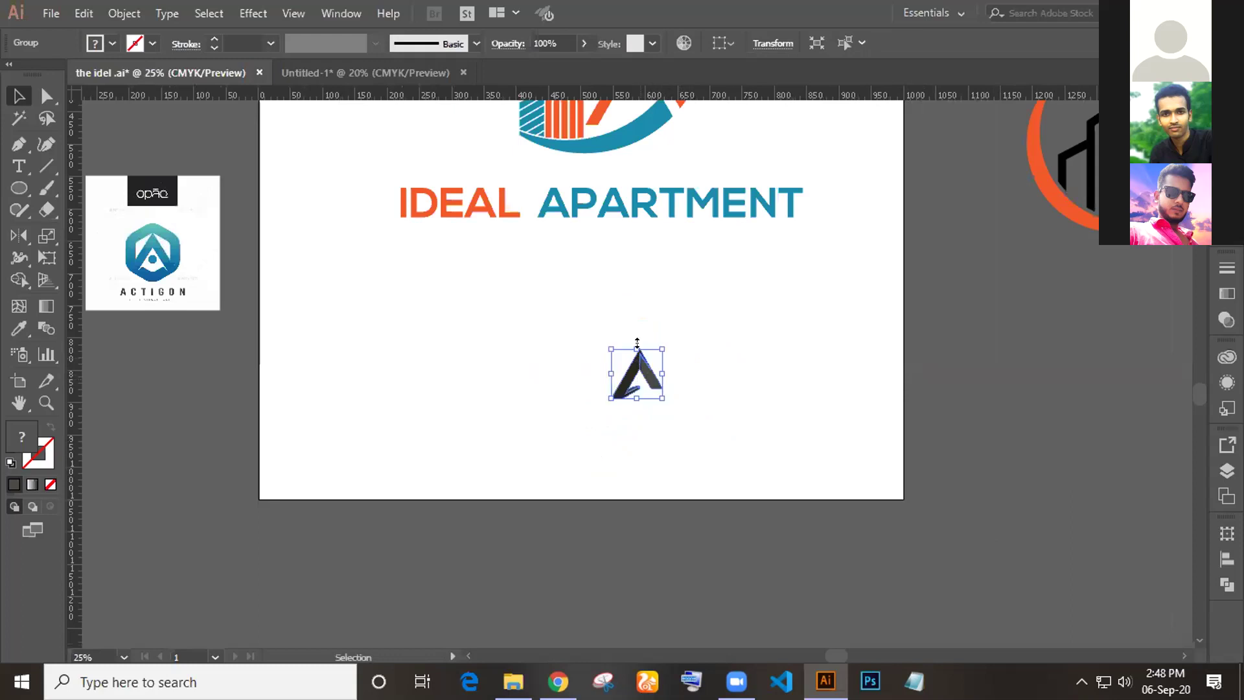